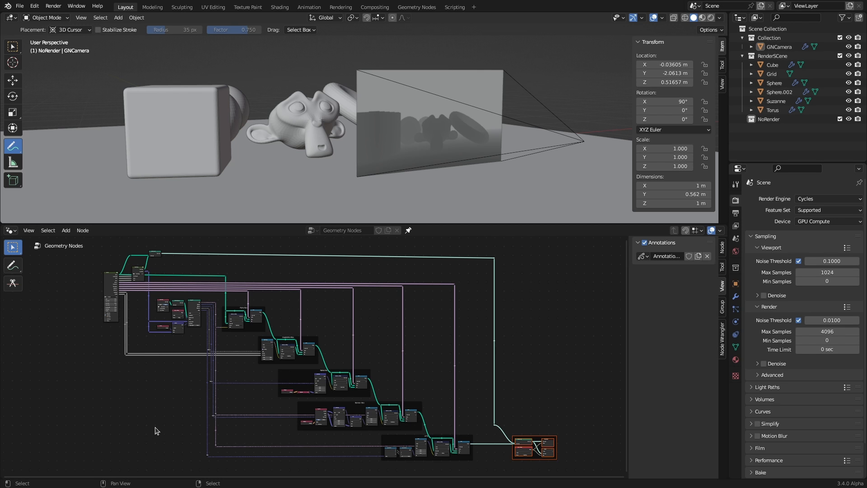
# Circle the NodeGroup node with the annotation tool, draw an arrow from it towards the SenSor node, and remove the note
pyautogui.moveTo(183, 415); pyautogui.dragTo(202, 412, button='middle')
pyautogui.scroll(1, 201, 415)
pyautogui.scroll(-1, 200, 414)
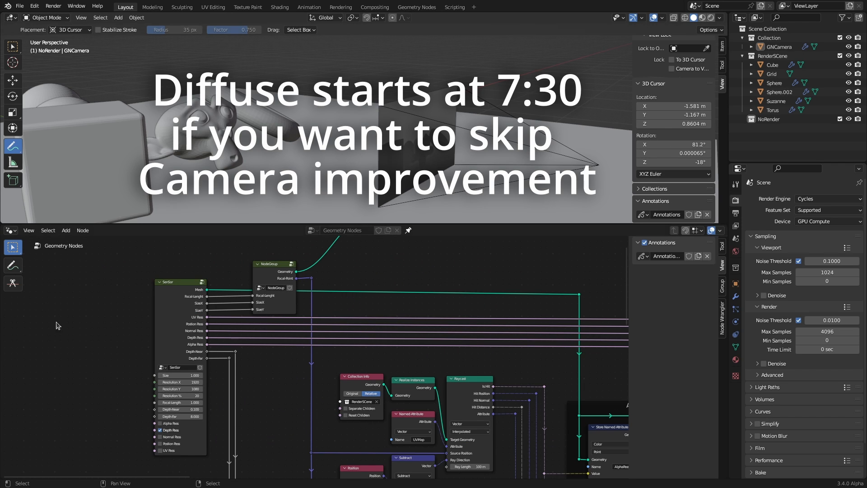
pyautogui.click(13, 265)
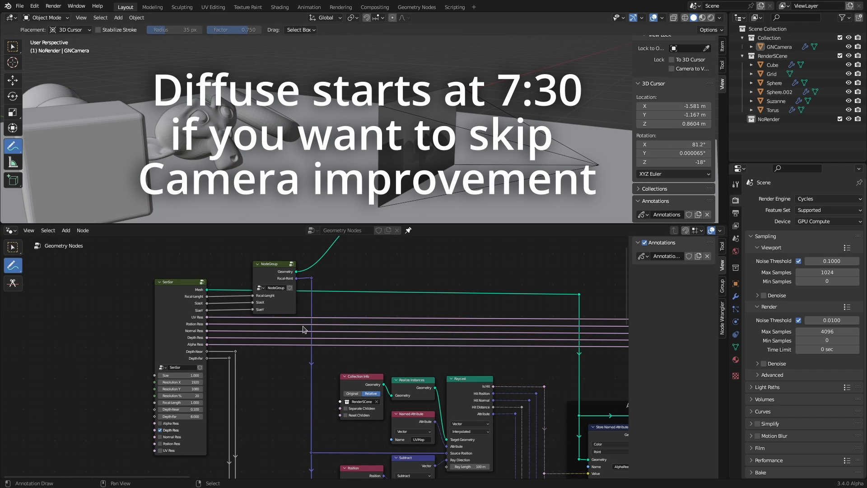
pyautogui.moveTo(278, 244)
pyautogui.mouseDown()
pyautogui.moveTo(241, 271)
pyautogui.moveTo(284, 245)
pyautogui.mouseUp()
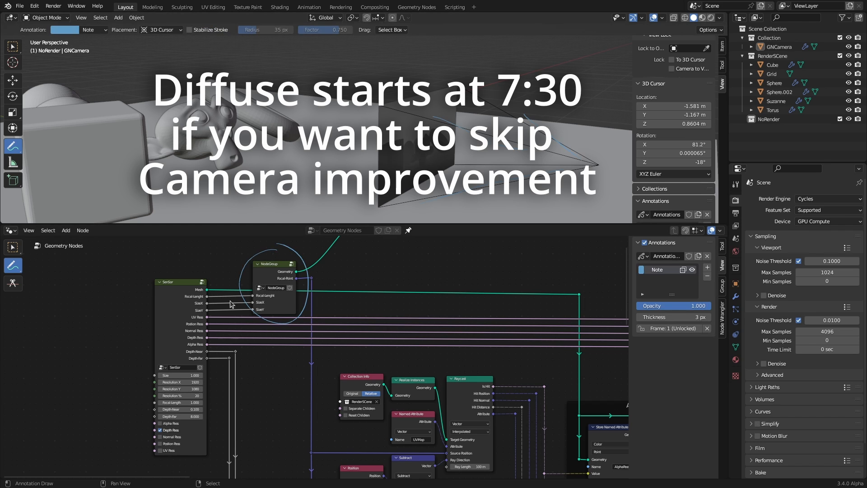
pyautogui.moveTo(246, 266); pyautogui.dragTo(218, 272)
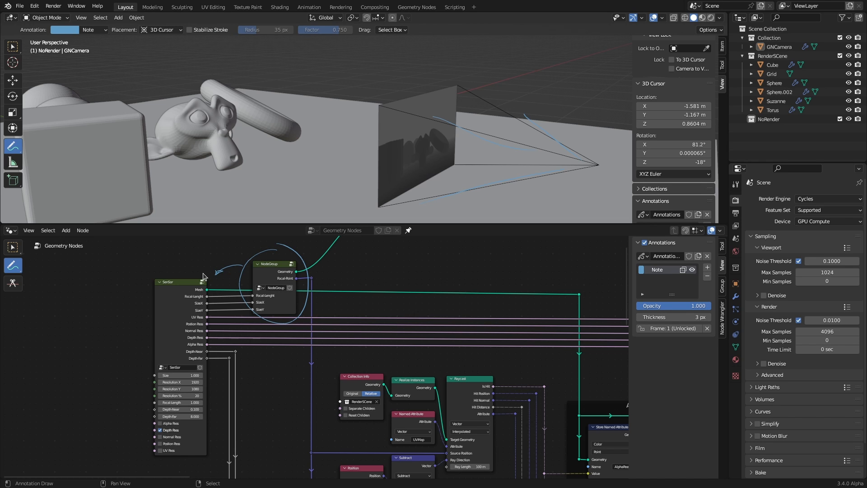
pyautogui.click(707, 276)
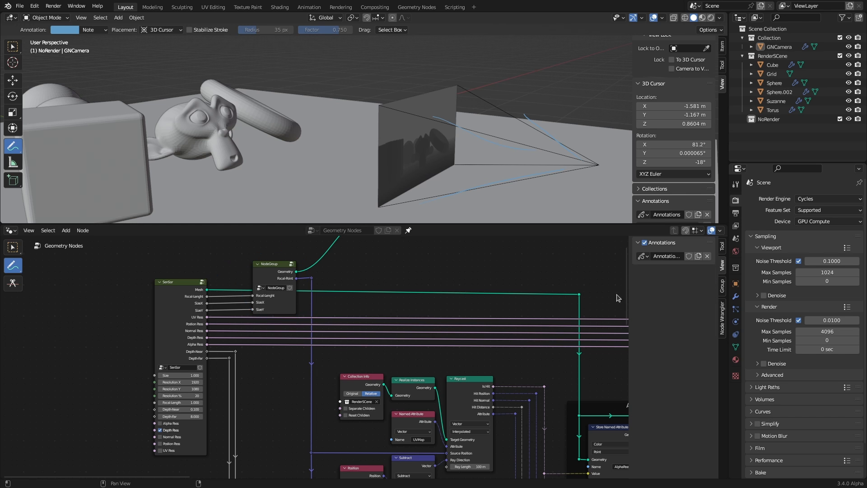
# Mark NodeGroup's Geometry and Focal-Point outputs with annotation strokes and handwrite "Extra" beside the Geometry output
pyautogui.scroll(2, 294, 323)
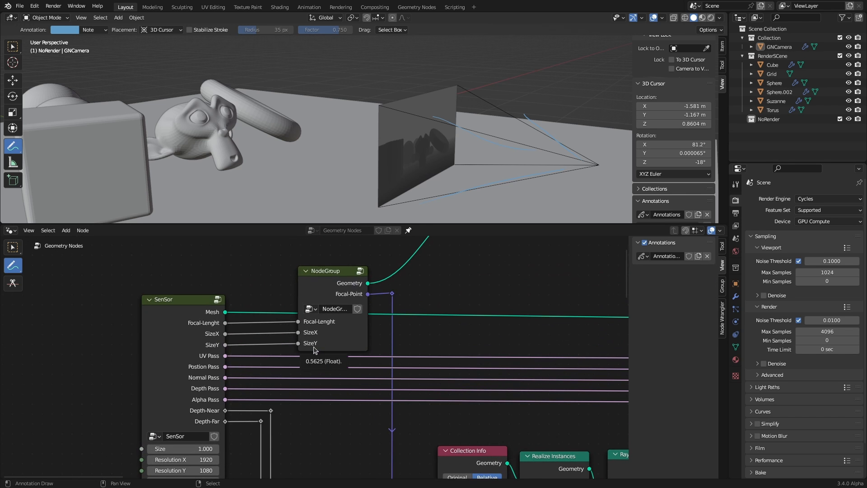
pyautogui.click(334, 280)
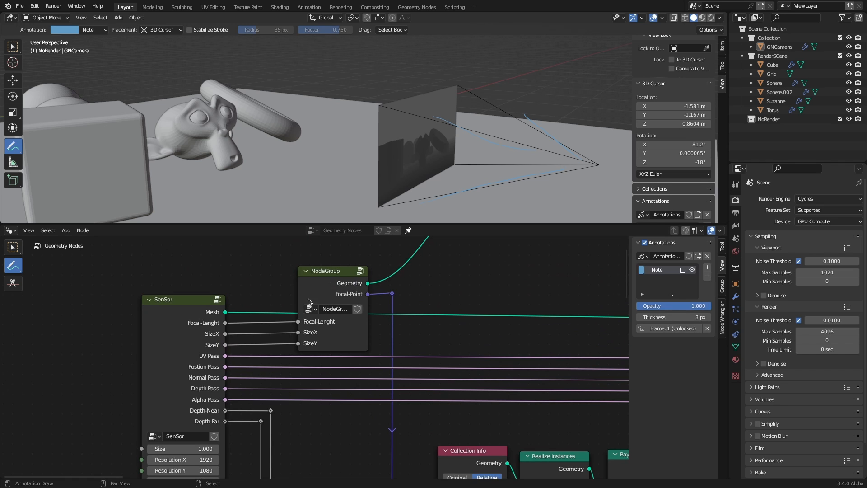
pyautogui.moveTo(330, 283)
pyautogui.mouseDown()
pyautogui.moveTo(257, 292)
pyautogui.moveTo(248, 280)
pyautogui.moveTo(274, 269)
pyautogui.mouseUp()
pyautogui.scroll(1, 266, 271)
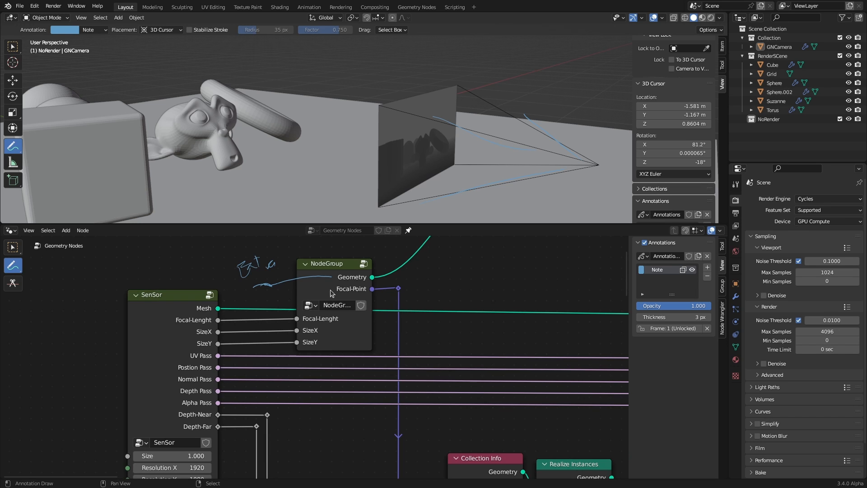
pyautogui.moveTo(333, 288); pyautogui.dragTo(298, 290)
pyautogui.scroll(-1, 163, 397)
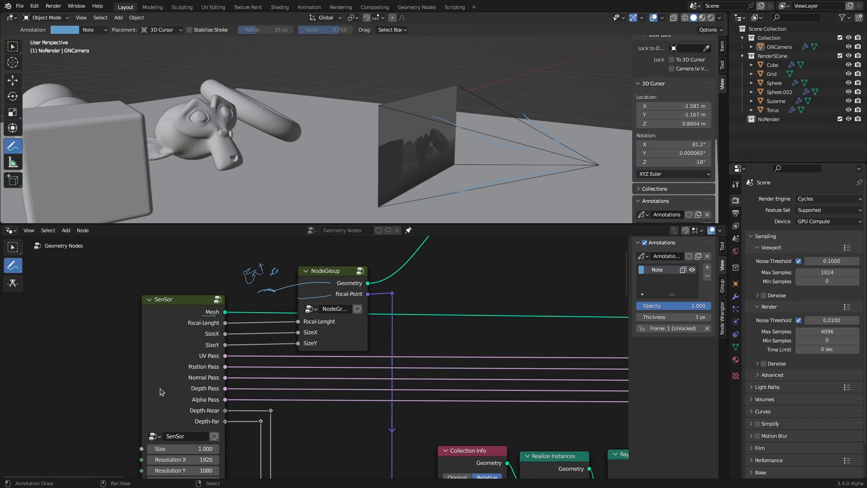
# Rename the SenSor node group as Camera
pyautogui.doubleClick(180, 437)
pyautogui.write('Camera')
# Bracket the links between the Camera node and NodeGroup with annotation strokes, point an arrow at NodeGroup, and delete the note layer
pyautogui.moveTo(226, 319)
pyautogui.mouseDown()
pyautogui.moveTo(217, 321)
pyautogui.moveTo(236, 346)
pyautogui.moveTo(318, 338)
pyautogui.moveTo(286, 319)
pyautogui.moveTo(221, 319)
pyautogui.mouseUp()
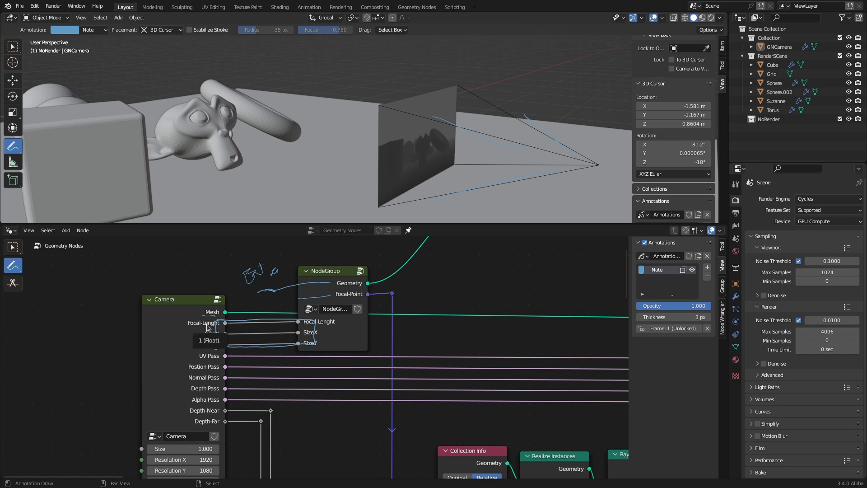
pyautogui.moveTo(320, 251); pyautogui.dragTo(321, 269)
pyautogui.moveTo(316, 261); pyautogui.dragTo(326, 261)
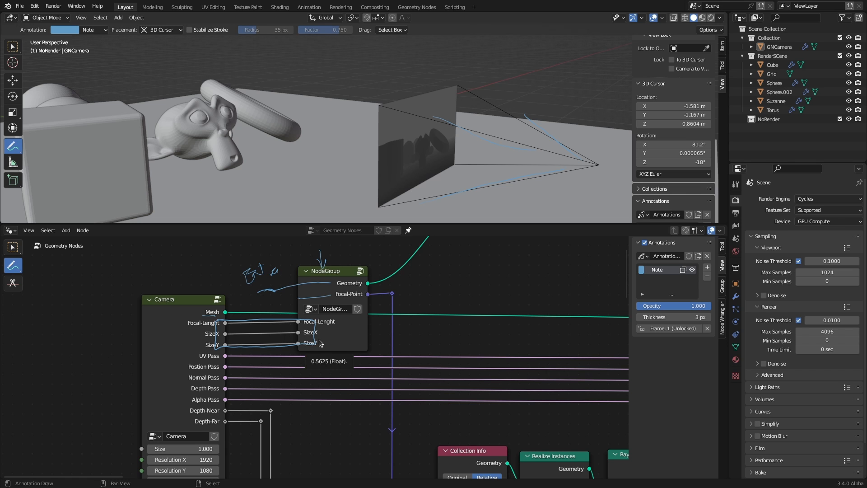
pyautogui.click(707, 276)
# Copy NodeGroup into the Camera group above the Grid node and connect the Group Input's Size to its SizeX
pyautogui.click(12, 248)
pyautogui.click(318, 279)
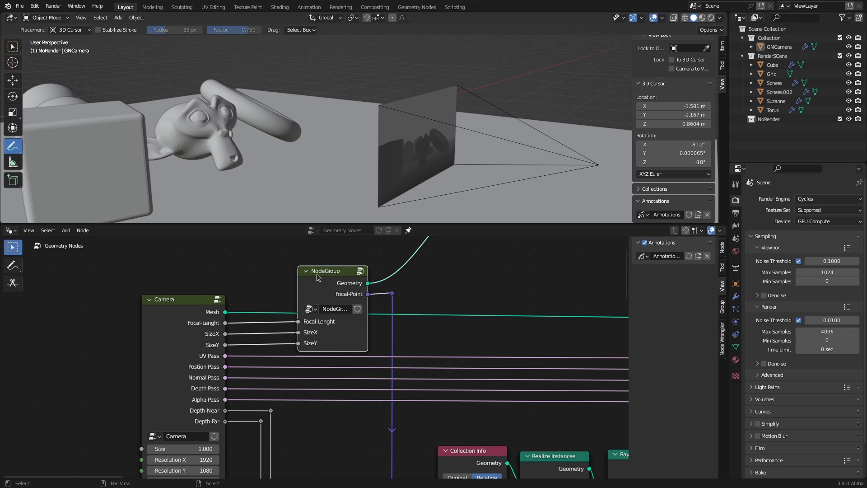
pyautogui.click(218, 300)
pyautogui.scroll(-3, 350, 333)
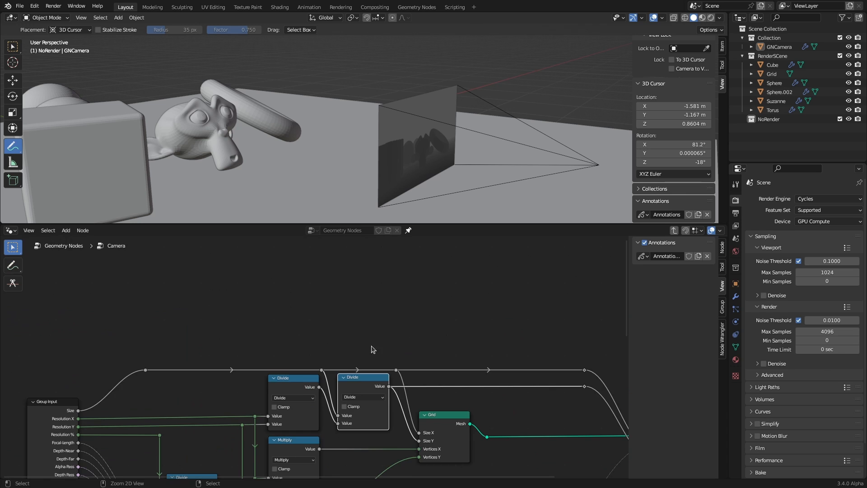
pyautogui.hotkey('ctrl', 'v')
pyautogui.moveTo(207, 368); pyautogui.dragTo(349, 296)
pyautogui.moveTo(78, 410); pyautogui.dragTo(320, 340)
pyautogui.moveTo(347, 303); pyautogui.dragTo(438, 300)
# Label the first Divide node "Aspet ratio" and the second Divide node "Size Y"
pyautogui.click(290, 386)
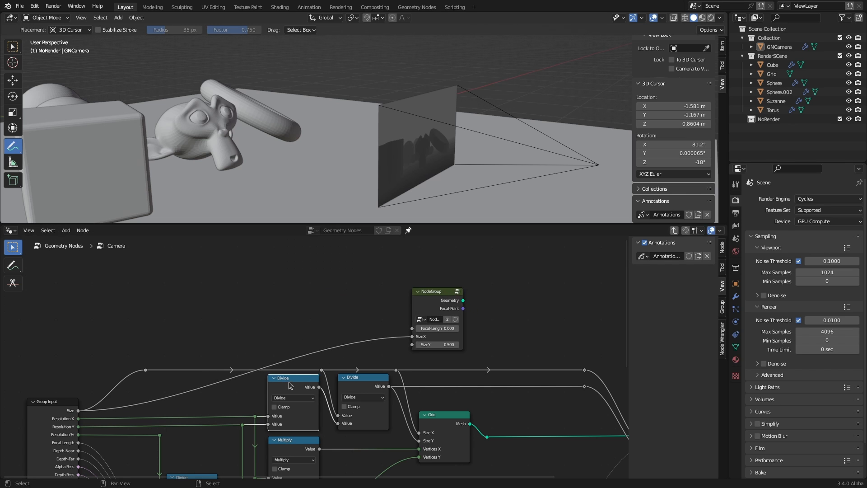
pyautogui.press('F2')
pyautogui.write('Aspect ratio')
pyautogui.press('Return')
pyautogui.click(361, 385)
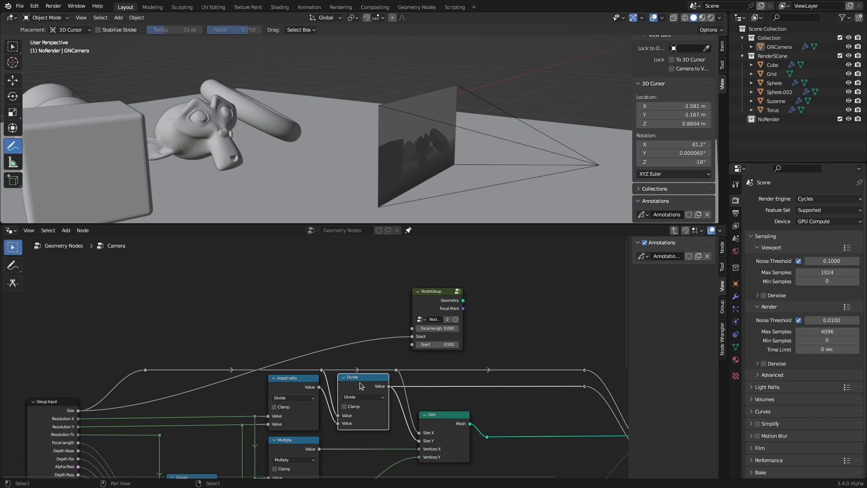
pyautogui.press('F2')
pyautogui.write('S')
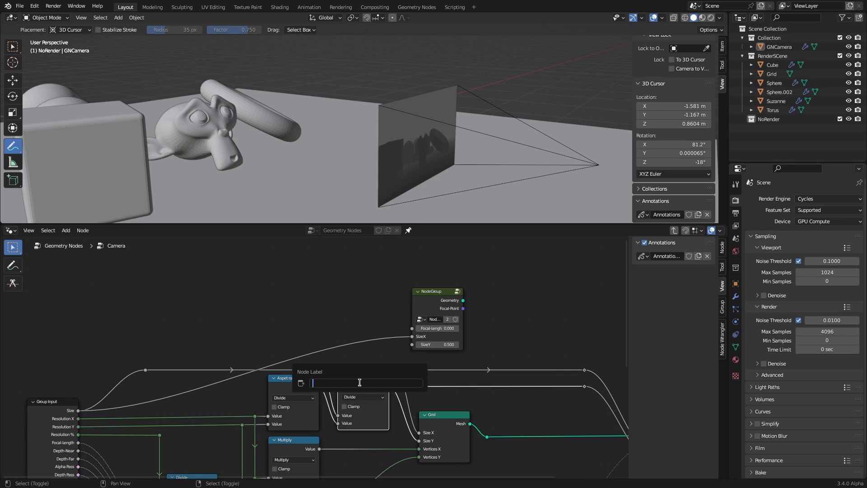
pyautogui.write('ize Y')
pyautogui.press('Return')
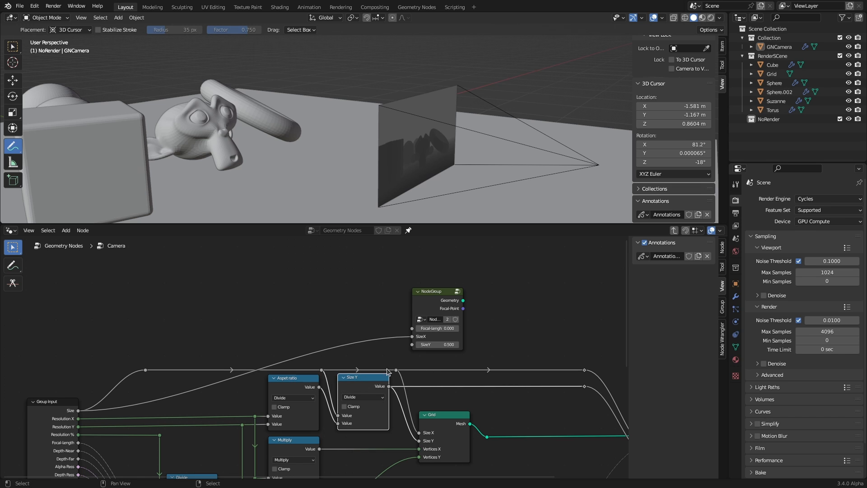
# Feed NodeGroup's SizeY from Size Y and its Focal-Lenght from the group input, and link its Geometry to a new group output
pyautogui.moveTo(389, 386); pyautogui.dragTo(412, 344)
pyautogui.moveTo(78, 443); pyautogui.dragTo(410, 329)
pyautogui.moveTo(555, 329); pyautogui.dragTo(333, 283, button='middle')
pyautogui.scroll(-3, 323, 315)
pyautogui.moveTo(324, 315); pyautogui.dragTo(301, 292, button='middle')
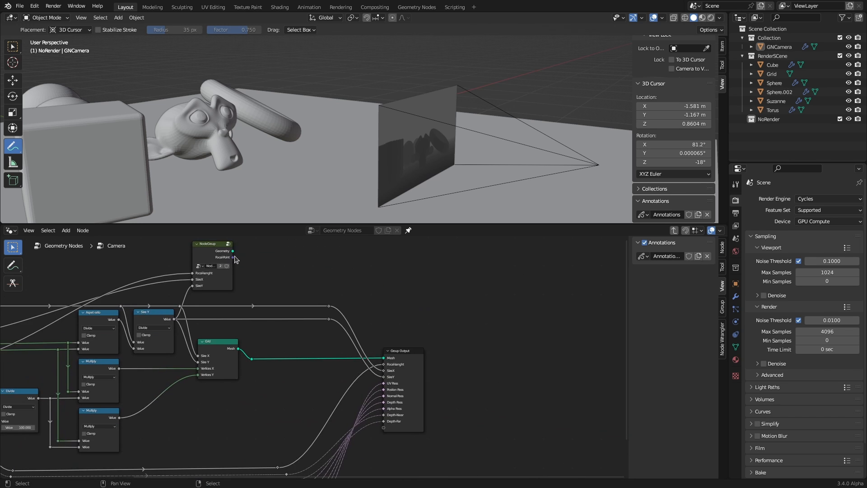
pyautogui.moveTo(233, 251); pyautogui.dragTo(383, 428)
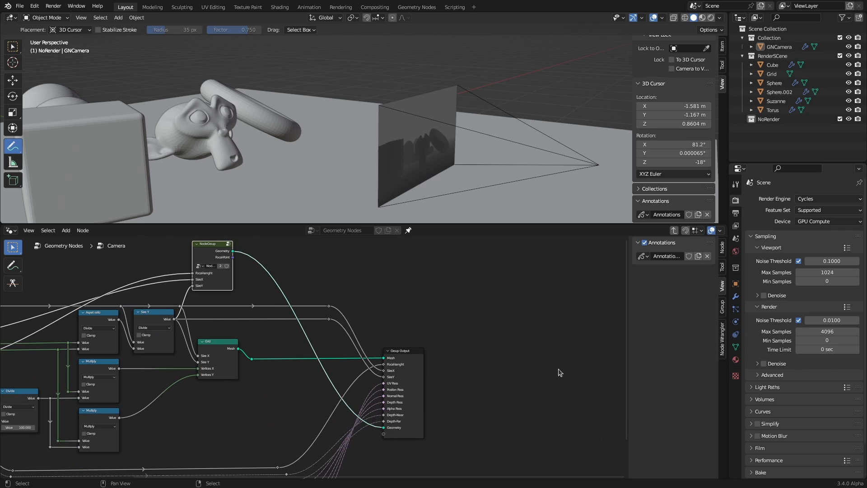
# Rename the new Geometry group output as Extra and move it to the top of the outputs
pyautogui.click(723, 312)
pyautogui.scroll(2, 668, 361)
pyautogui.doubleClick(659, 415)
pyautogui.write('E')
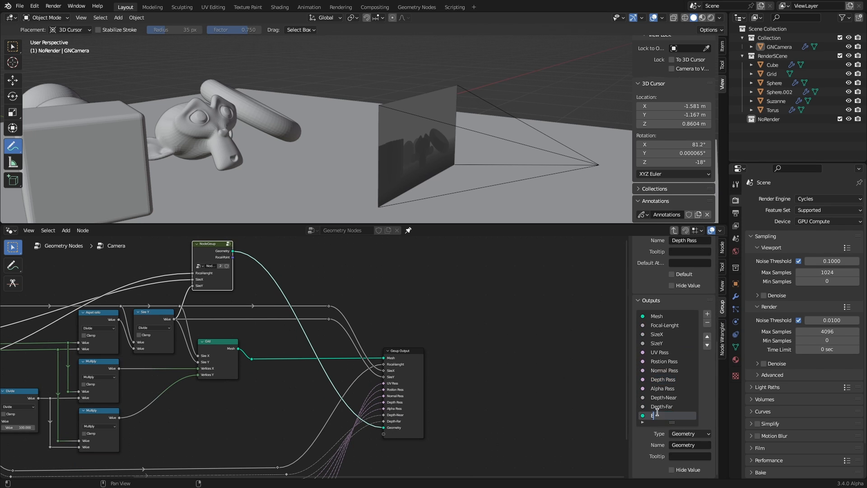
pyautogui.press('Return')
pyautogui.click(707, 337)
pyautogui.click(708, 337)
pyautogui.doubleClick(707, 337)
pyautogui.click(707, 337)
pyautogui.doubleClick(707, 337)
pyautogui.click(707, 337)
pyautogui.doubleClick(708, 337)
pyautogui.click(708, 337)
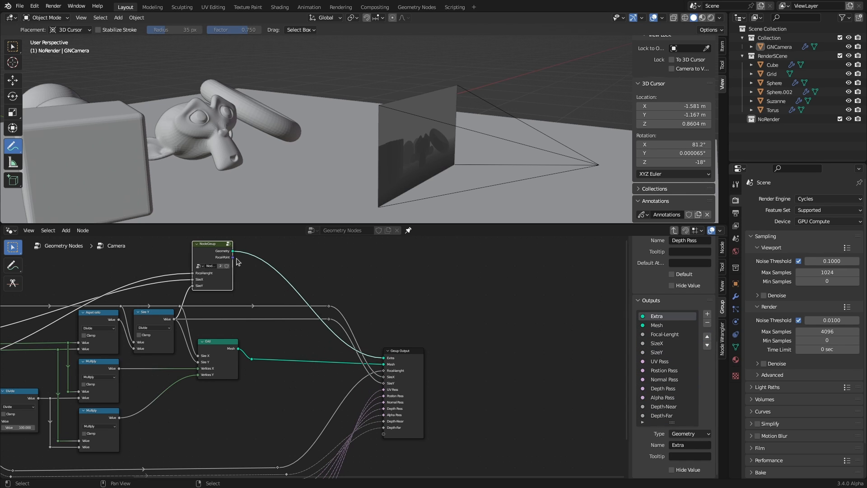
# Connect NodeGroup's Focal-Point to a new group output and return to the main node tree
pyautogui.moveTo(233, 258); pyautogui.dragTo(384, 434)
pyautogui.scroll(-1, 278, 398)
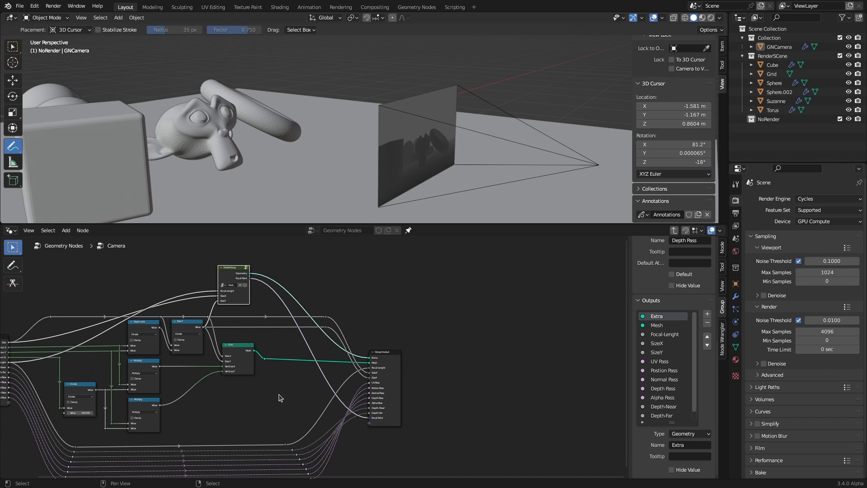
pyautogui.click(674, 230)
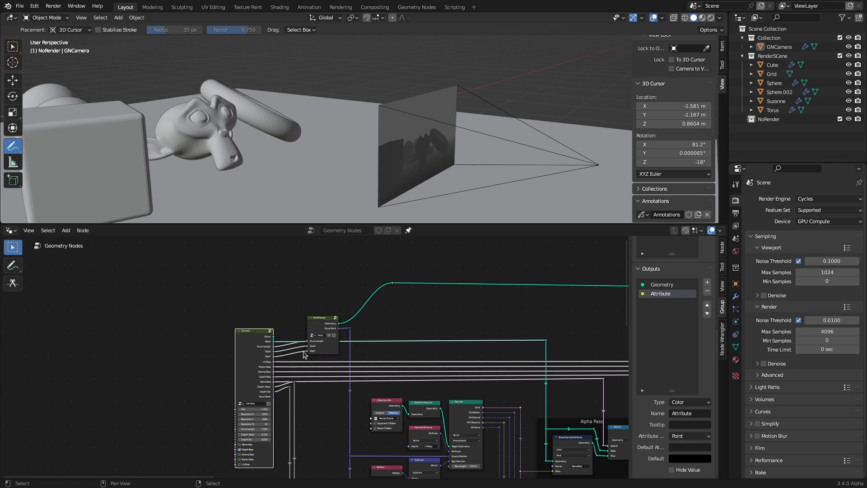
# Shift the depth reroutes slightly down and connect the Camera node's Focal-Point output to the existing focal-point reroute
pyautogui.scroll(-1, 303, 392)
pyautogui.scroll(3, 302, 393)
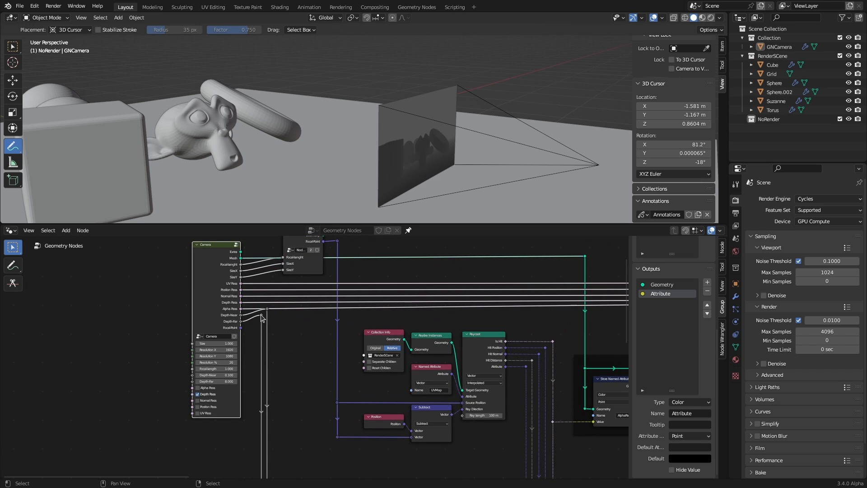
pyautogui.keyDown('shift'); pyautogui.click(268, 311); pyautogui.keyUp('shift')
pyautogui.moveTo(268, 310); pyautogui.dragTo(268, 317)
pyautogui.moveTo(314, 347); pyautogui.dragTo(303, 372, button='middle')
pyautogui.moveTo(226, 354); pyautogui.dragTo(326, 354)
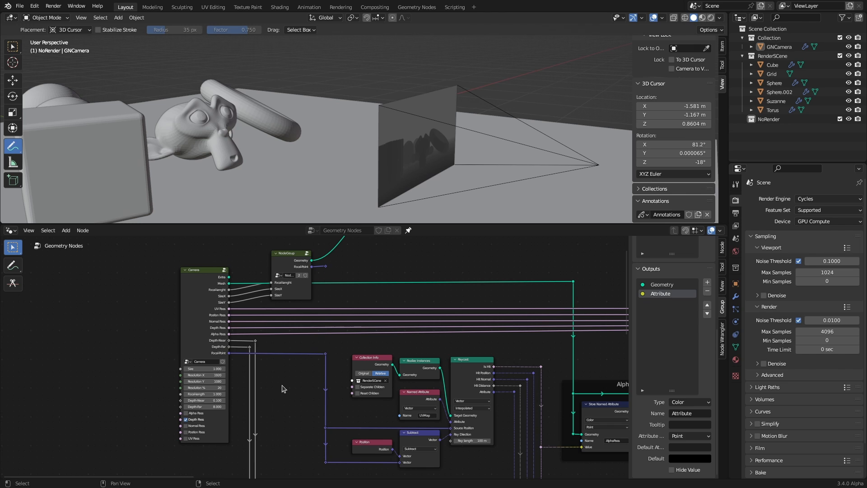
# Connect the Camera node's Extra output to the upper geometry reroute and delete the outer NodeGroup
pyautogui.moveTo(308, 372); pyautogui.dragTo(303, 418, button='middle')
pyautogui.moveTo(223, 322); pyautogui.dragTo(374, 255)
pyautogui.click(290, 307)
pyautogui.press('x')
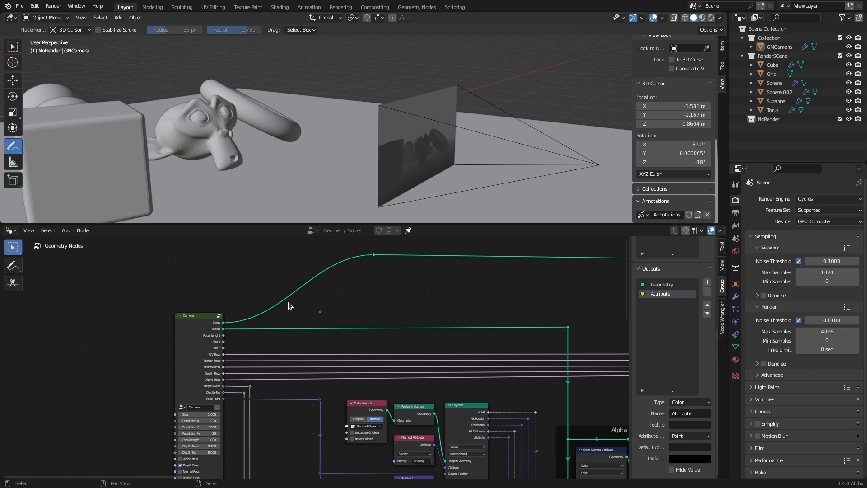
# Remove the unused Focal-Lenght, SizeX and SizeY outputs from the Camera group and return to the main node tree
pyautogui.scroll(2, 255, 346)
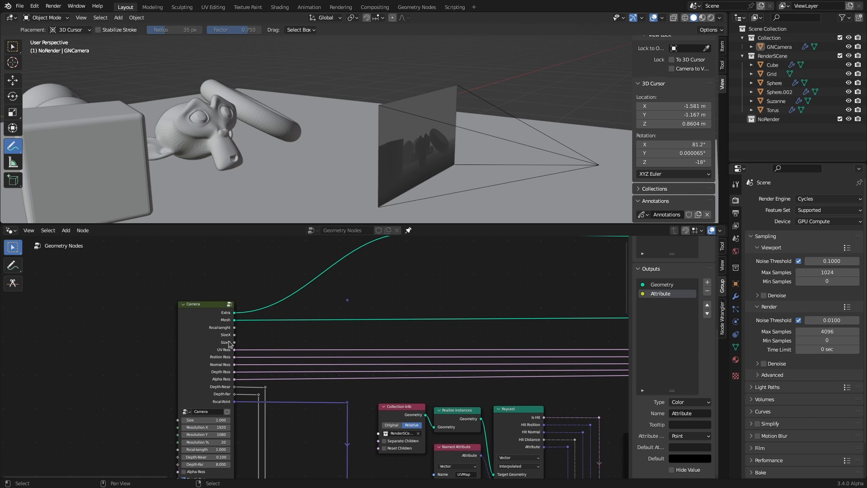
pyautogui.click(229, 304)
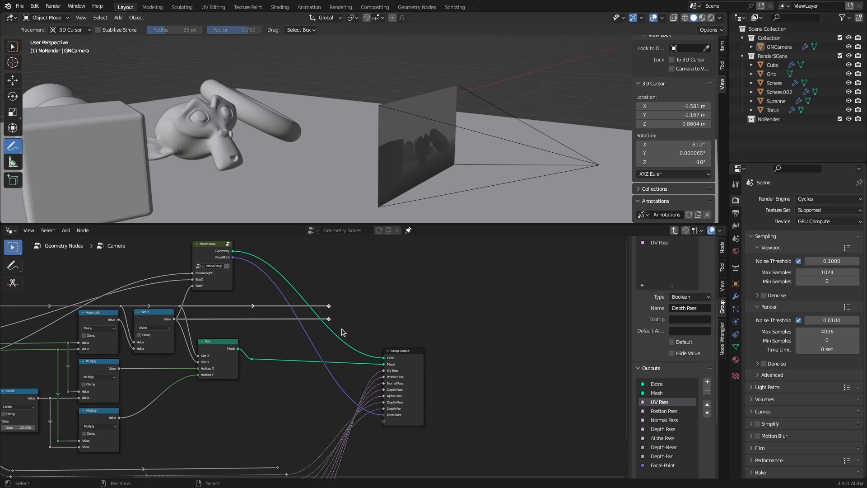
pyautogui.press('Home')
pyautogui.press('Tab')
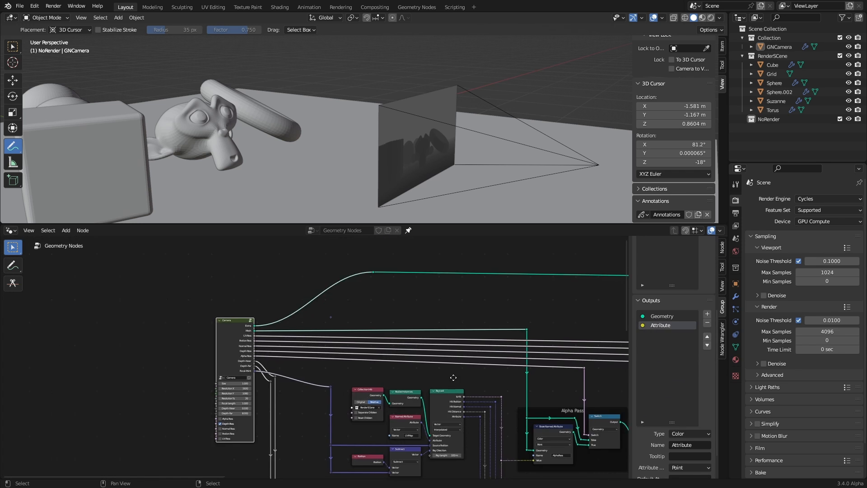
# Realign the reroutes next to the Camera node vertically with its outputs and delete the leftover unconnected reroute
pyautogui.click(296, 354)
pyautogui.press('g')
pyautogui.press('y')
pyautogui.click(297, 337)
pyautogui.moveTo(234, 355); pyautogui.dragTo(222, 337)
pyautogui.press('g')
pyautogui.press('y')
pyautogui.click(222, 319)
pyautogui.scroll(-6, 164, 287)
pyautogui.scroll(5, 194, 379)
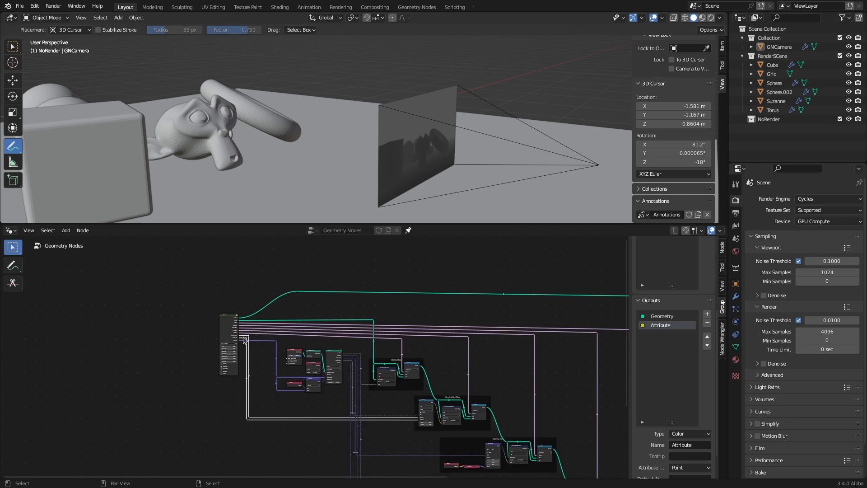
pyautogui.click(397, 276)
pyautogui.press('x')
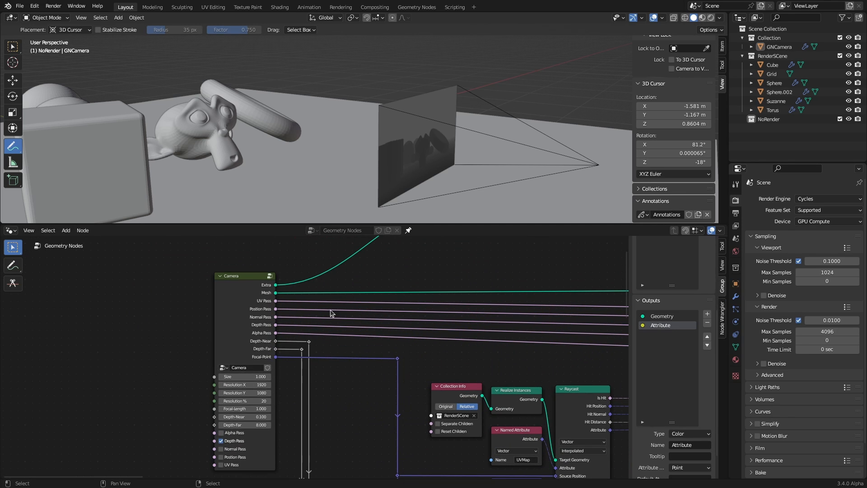
# Add a regular camera object to the scene inside Collection
pyautogui.moveTo(328, 311); pyautogui.dragTo(280, 296, button='middle')
pyautogui.click(769, 39)
pyautogui.scroll(-3, 513, 122)
pyautogui.moveTo(420, 115); pyautogui.dragTo(401, 145, button='middle')
pyautogui.hotkey('shift', 'a')
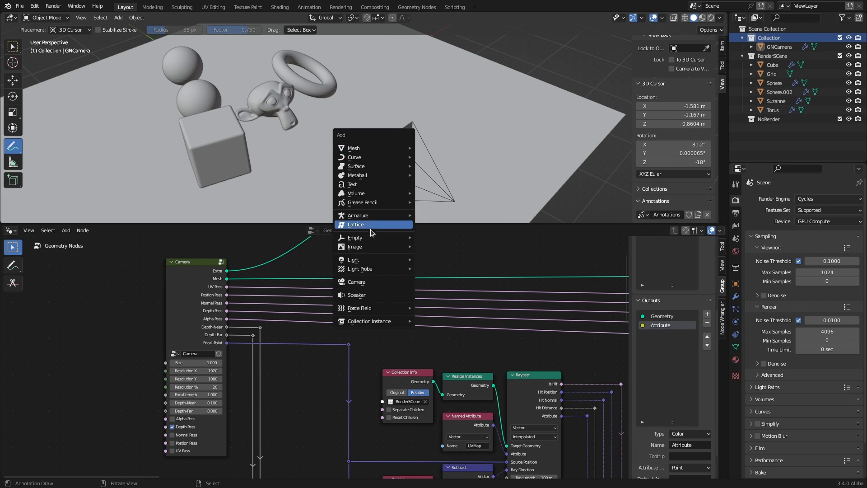
pyautogui.click(366, 282)
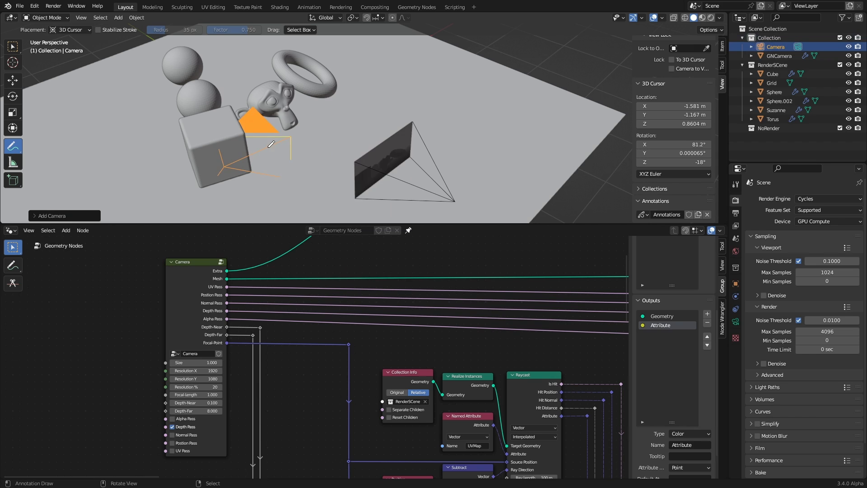
# Set the new camera's rotation to 90° on X, 0° on Y and 0° on Z
pyautogui.click(723, 45)
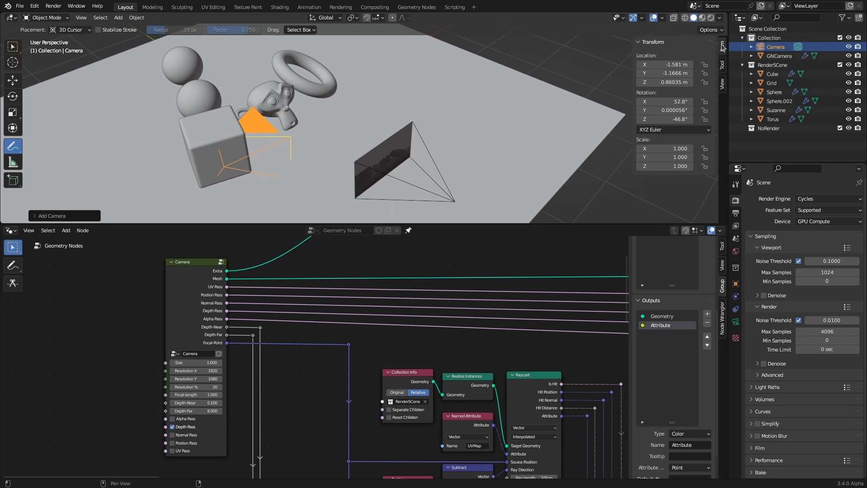
pyautogui.click(667, 100)
pyautogui.write('90')
pyautogui.press('Tab')
pyautogui.write('0')
pyautogui.press('Tab')
pyautogui.write('0')
pyautogui.press('Return')
# Move the camera horizontally behind GNCamera to about X 0.98 m, Y -3.60 m, and activate the Move tool
pyautogui.press('g')
pyautogui.hotkey('shift', 'z')
pyautogui.click(572, 137)
pyautogui.click(12, 80)
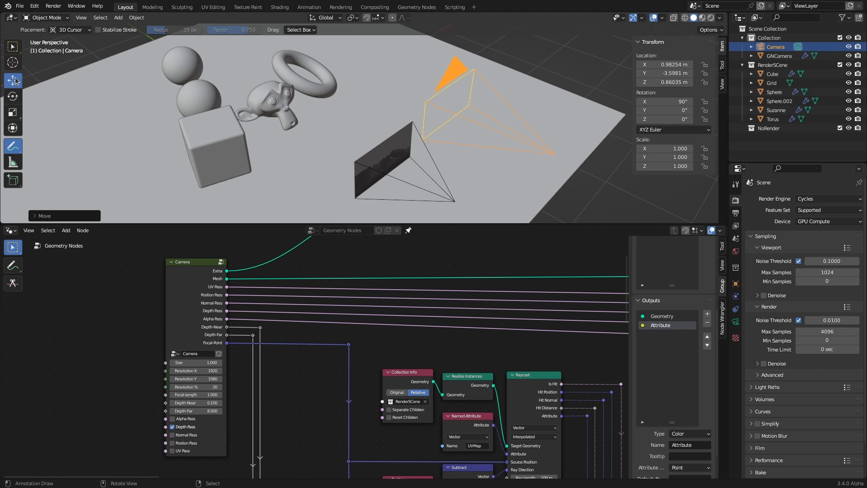
# Enable the display of all selected objects' origins and compare the origin points of GNCamera and the regular camera
pyautogui.click(662, 18)
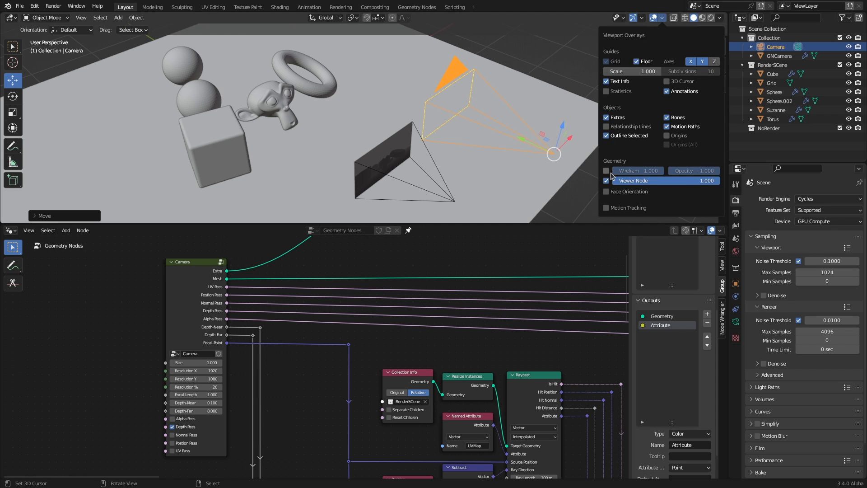
pyautogui.click(675, 135)
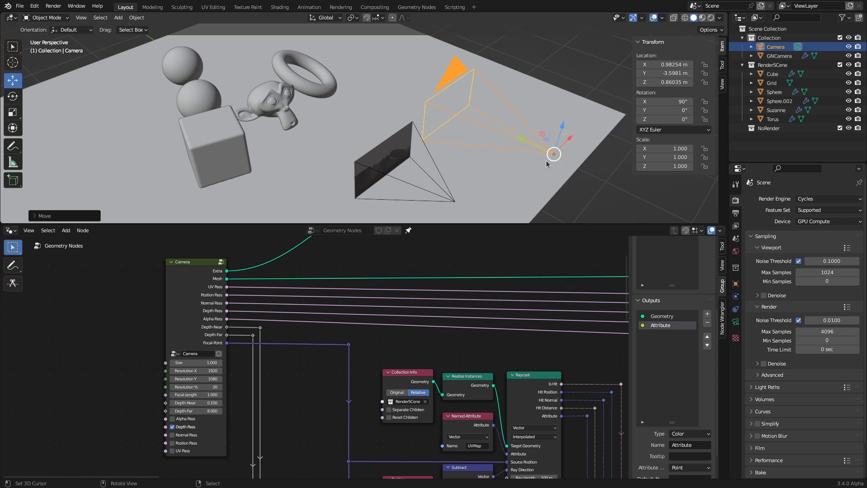
pyautogui.click(377, 162)
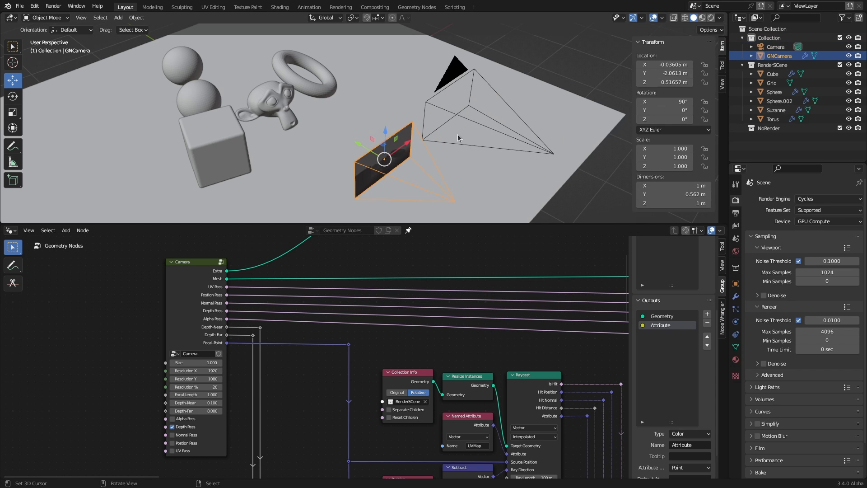
pyautogui.click(470, 120)
# Set the regular camera's focal length to 54 mm and the Camera node's Focal-Length to 1.2
pyautogui.click(736, 321)
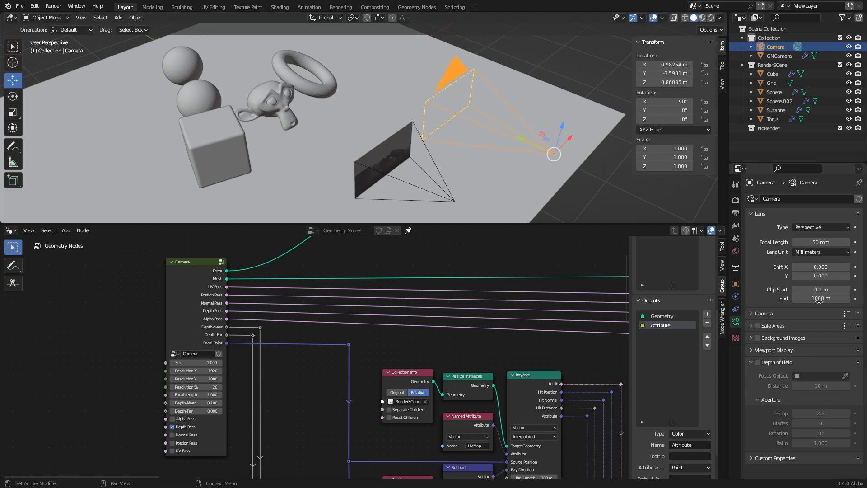
pyautogui.moveTo(821, 243)
pyautogui.mouseDown()
pyautogui.moveTo(845, 242)
pyautogui.moveTo(806, 242)
pyautogui.moveTo(823, 242)
pyautogui.mouseUp()
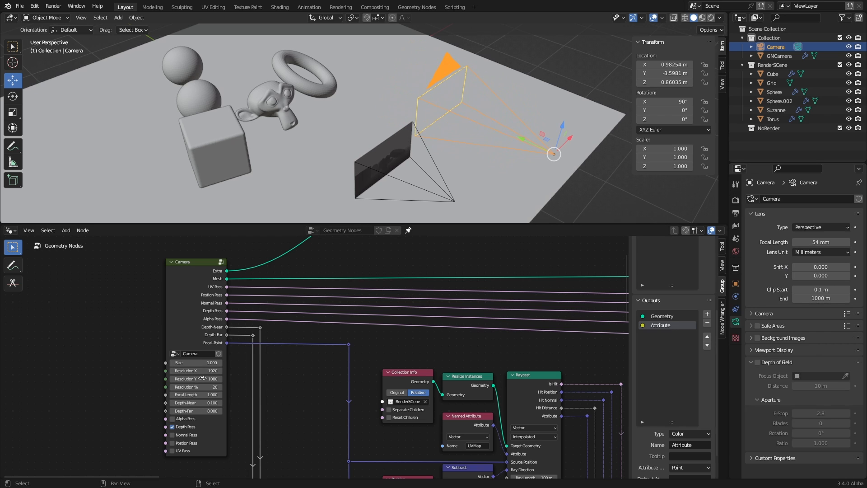
pyautogui.moveTo(199, 395)
pyautogui.mouseDown()
pyautogui.moveTo(212, 394)
pyautogui.moveTo(203, 394)
pyautogui.mouseUp()
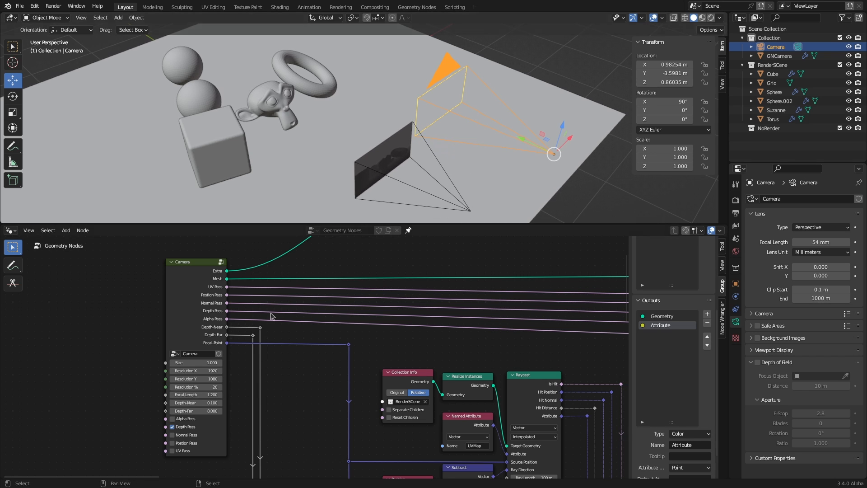
# Open the Camera node group and select its Grid node and the GNCamera object
pyautogui.click(221, 262)
pyautogui.scroll(-5, 298, 375)
pyautogui.scroll(1, 306, 374)
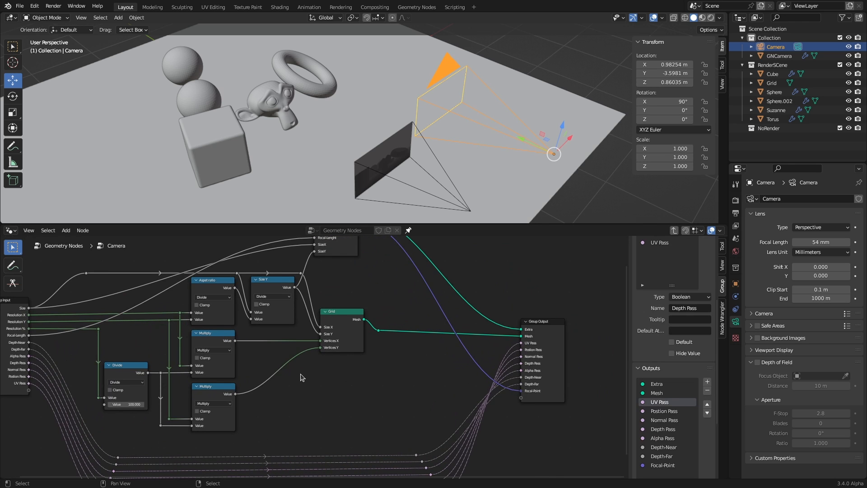
pyautogui.click(338, 316)
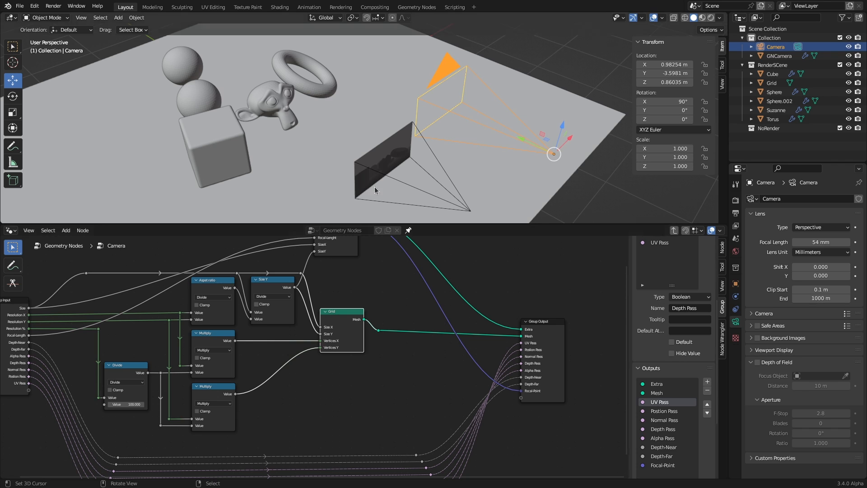
pyautogui.click(381, 171)
pyautogui.scroll(1, 309, 410)
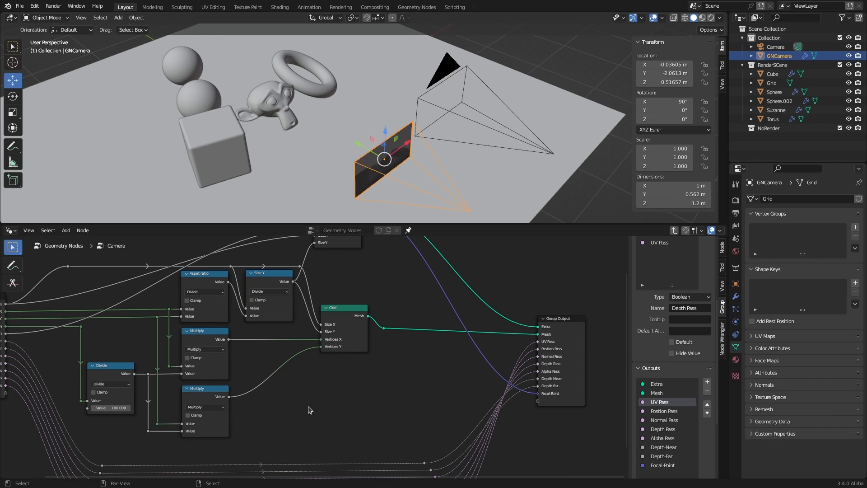
# Set the transform orientation to Local and inspect the local axes of the camera and GNCamera
pyautogui.click(448, 112)
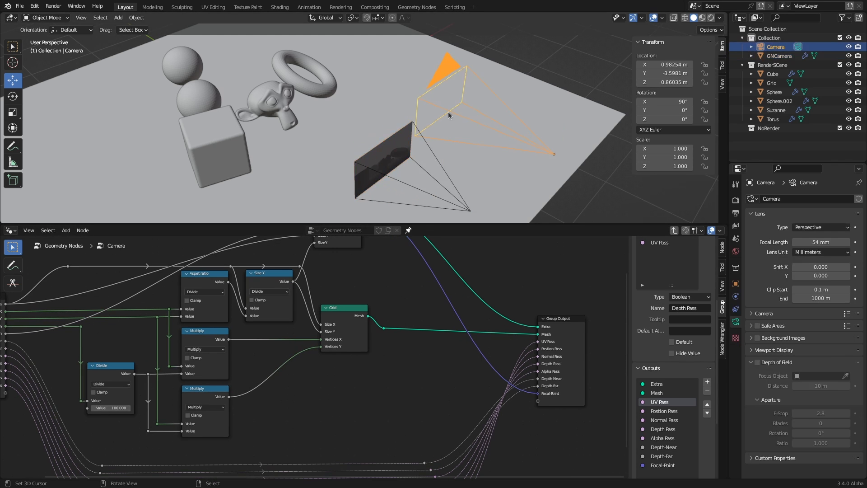
pyautogui.click(329, 17)
pyautogui.click(316, 54)
pyautogui.scroll(-2, 289, 382)
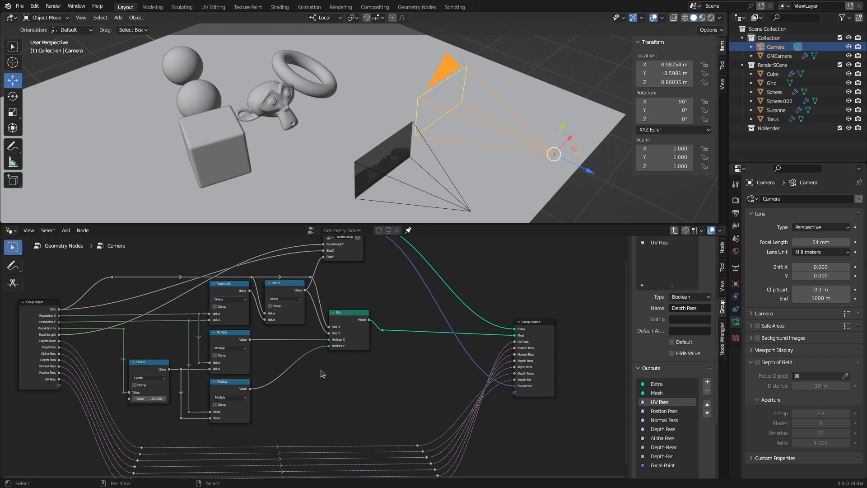
pyautogui.moveTo(427, 200); pyautogui.dragTo(408, 160, button='middle')
pyautogui.click(391, 174)
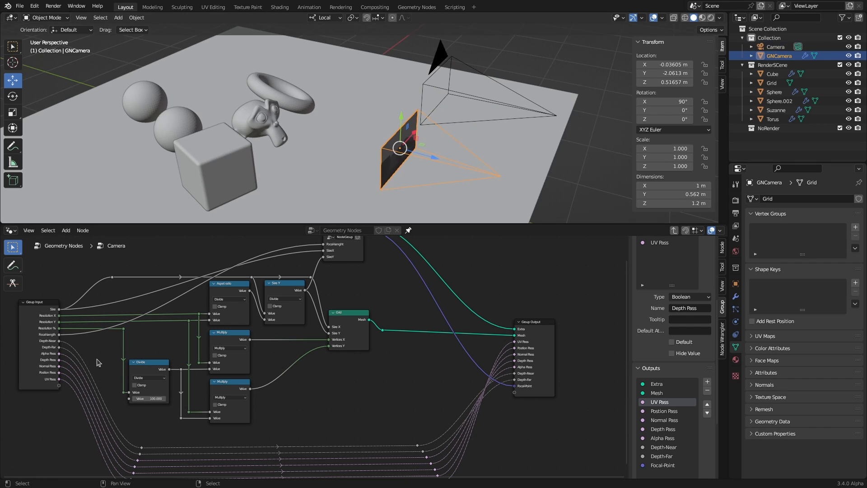
# Add a Multiply math node fed by the Group Input's Focal-Length and set its second value to -1
pyautogui.moveTo(59, 335); pyautogui.dragTo(318, 396)
pyautogui.write('mult')
pyautogui.click(344, 393)
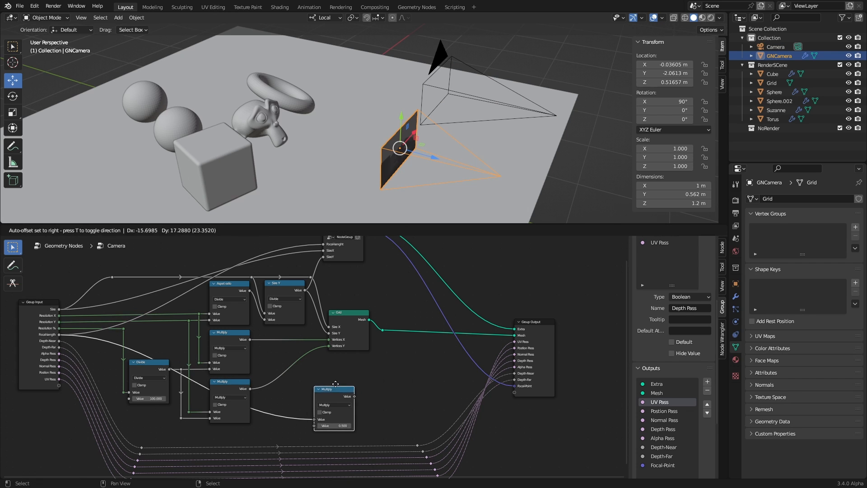
pyautogui.click(318, 405)
pyautogui.click(319, 409)
pyautogui.write('-1')
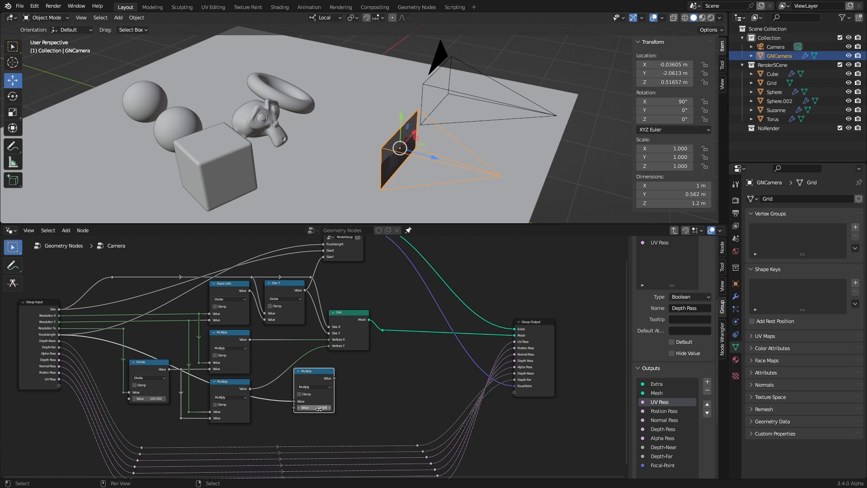
pyautogui.press('Return')
# Add a Combine XYZ node beside the new Multiply node, with the Multiply result feeding its Z input
pyautogui.moveTo(334, 378); pyautogui.dragTo(367, 383)
pyautogui.write('com')
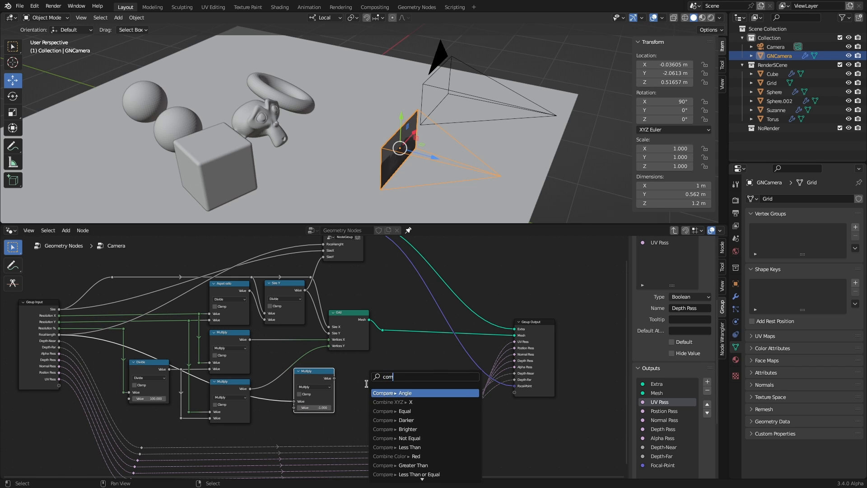
pyautogui.write('b z')
pyautogui.press('Return')
pyautogui.click(354, 374)
pyautogui.click(422, 389)
pyautogui.hotkey('shift', 'a')
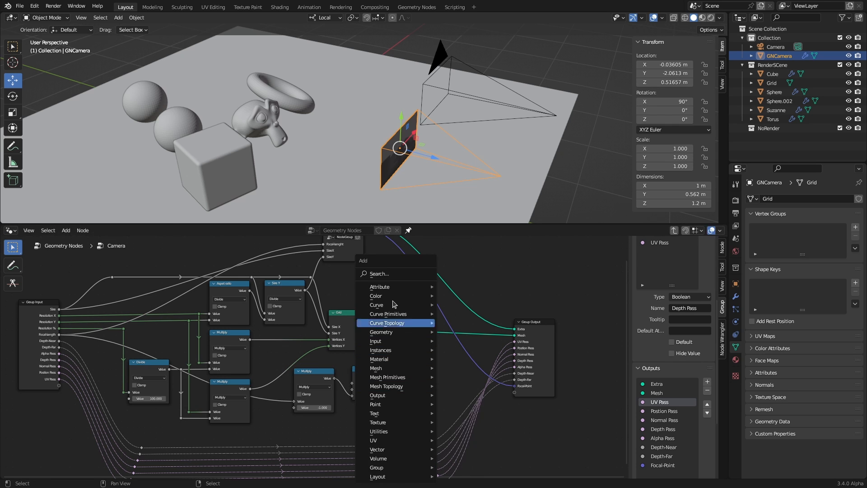
pyautogui.click(391, 273)
pyautogui.write('transfo')
pyautogui.press('Return')
pyautogui.click(397, 283)
pyautogui.hotkey('ctrl', 'z')
# Insert a Transform node between the Grid and Group Output, and connect the Combine XYZ vector to its Translation
pyautogui.hotkey('shift', 'a')
pyautogui.click(377, 271)
pyautogui.write('transfo')
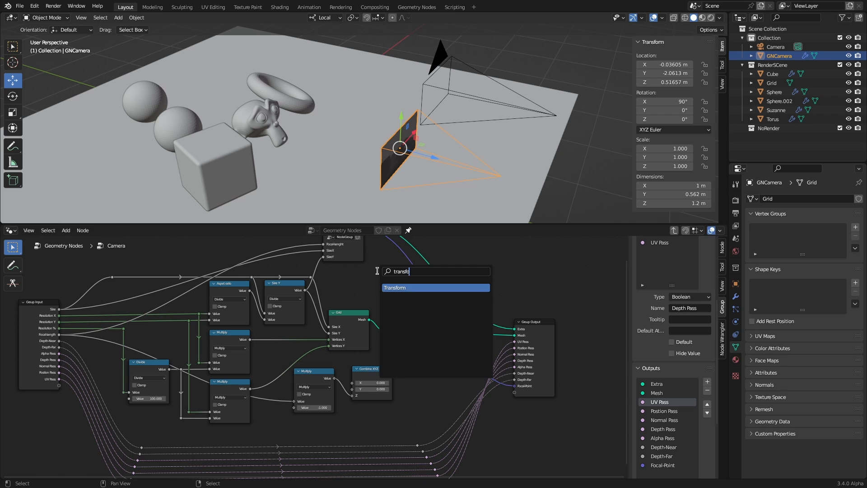
pyautogui.press('Return')
pyautogui.click(409, 334)
pyautogui.moveTo(393, 376); pyautogui.dragTo(408, 320)
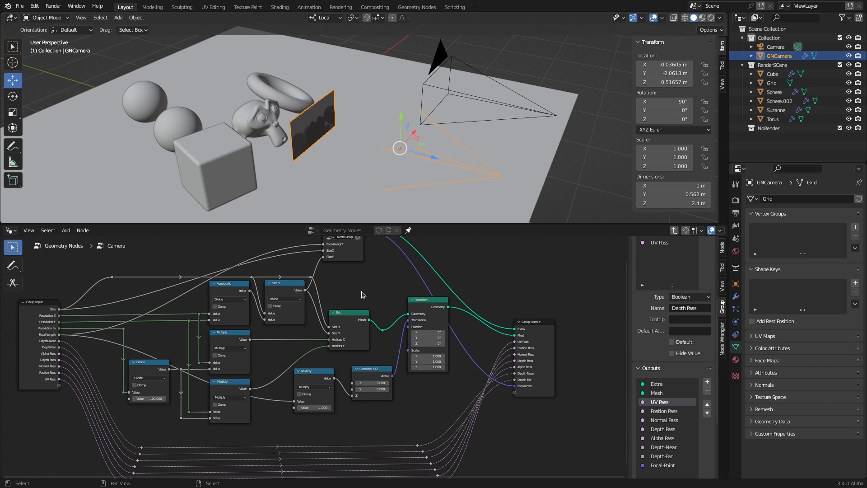
pyautogui.moveTo(320, 256); pyautogui.dragTo(301, 297, button='middle')
pyautogui.moveTo(409, 341); pyautogui.dragTo(405, 362)
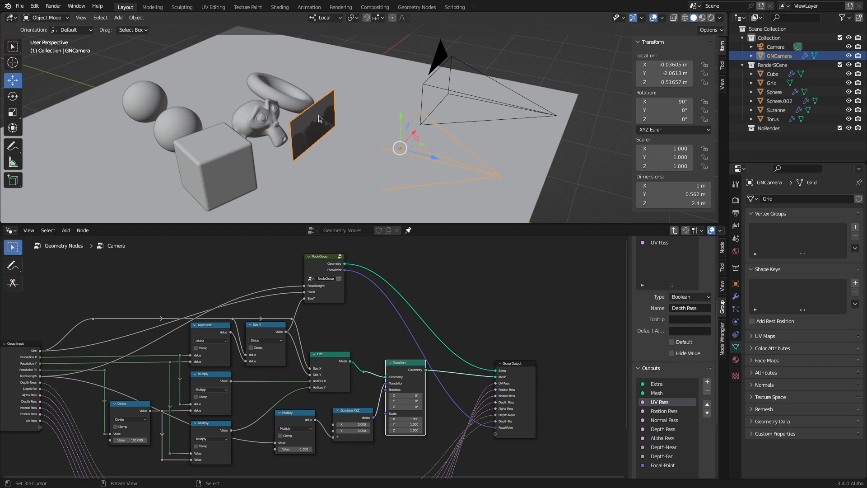
# Open the nested NodeGroup and delete the Combine XYZ node feeding the first Mesh Line's start location and the Focal-Point output
pyautogui.click(340, 256)
pyautogui.moveTo(326, 340); pyautogui.dragTo(211, 341, button='middle')
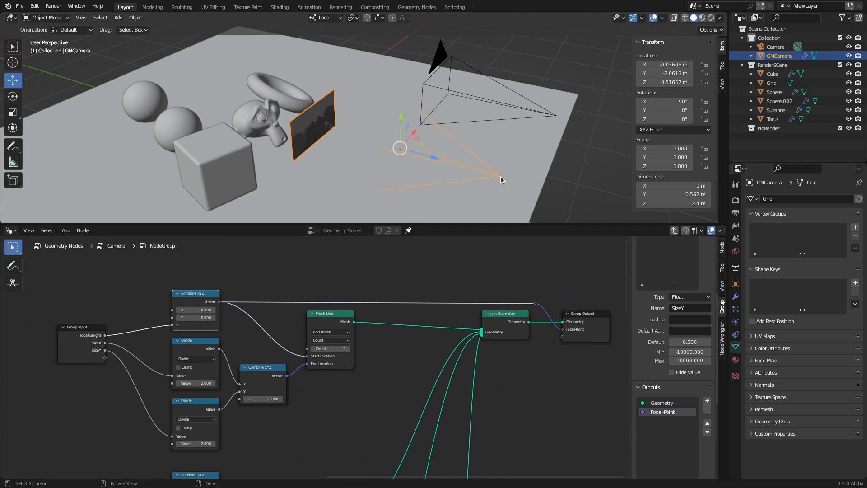
pyautogui.press('x')
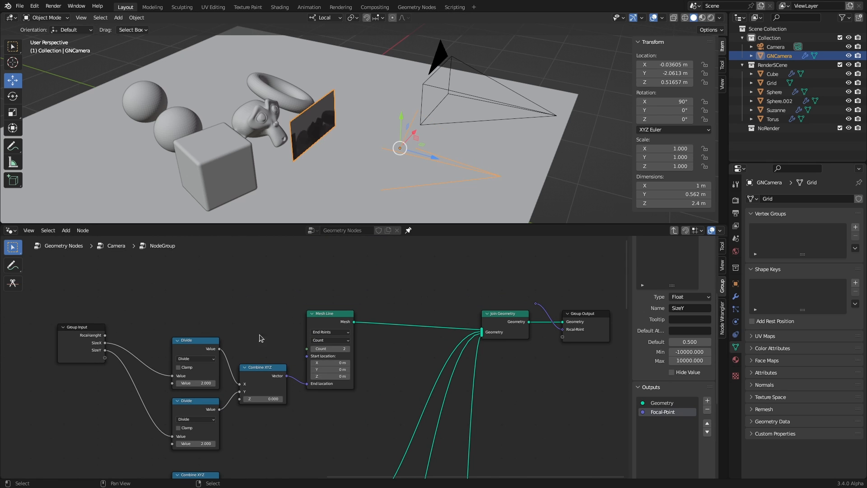
pyautogui.moveTo(269, 338); pyautogui.dragTo(242, 284, button='middle')
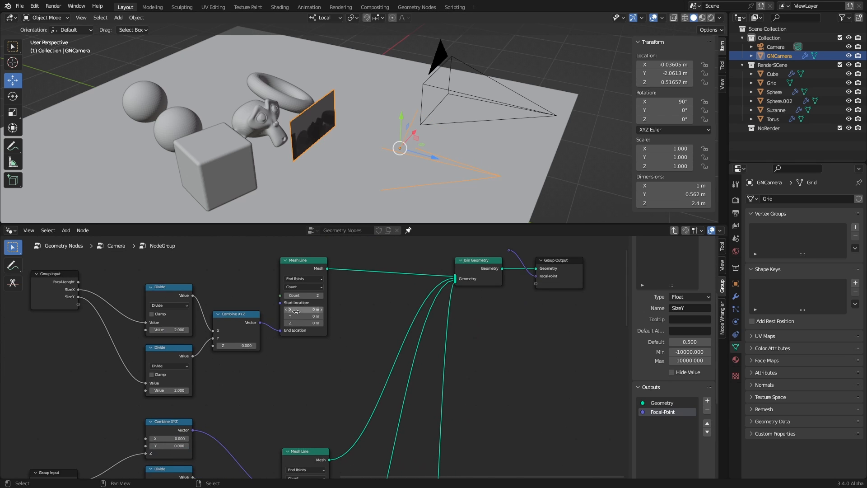
# Rearrange the first branch's two Divide nodes and Combine XYZ node into a tighter layout
pyautogui.moveTo(226, 298); pyautogui.dragTo(248, 285, button='middle')
pyautogui.moveTo(192, 275); pyautogui.dragTo(196, 261)
pyautogui.moveTo(192, 335); pyautogui.dragTo(195, 315)
pyautogui.moveTo(253, 307); pyautogui.dragTo(253, 318)
# Add a Multiply node that scales Focal-Length by -1 and connect it to the first Combine XYZ node's Z input
pyautogui.moveTo(102, 275); pyautogui.dragTo(126, 368)
pyautogui.write('math')
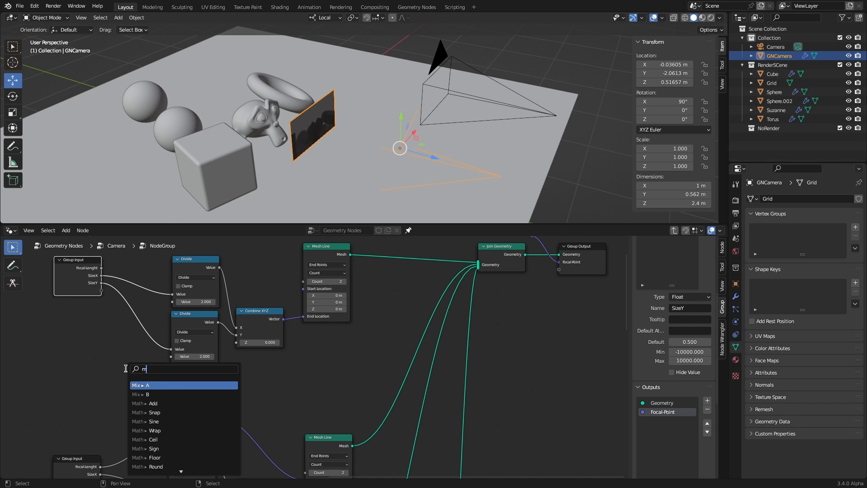
pyautogui.press('BackSpace')
pyautogui.press('BackSpace')
pyautogui.press('BackSpace')
pyautogui.write('ult')
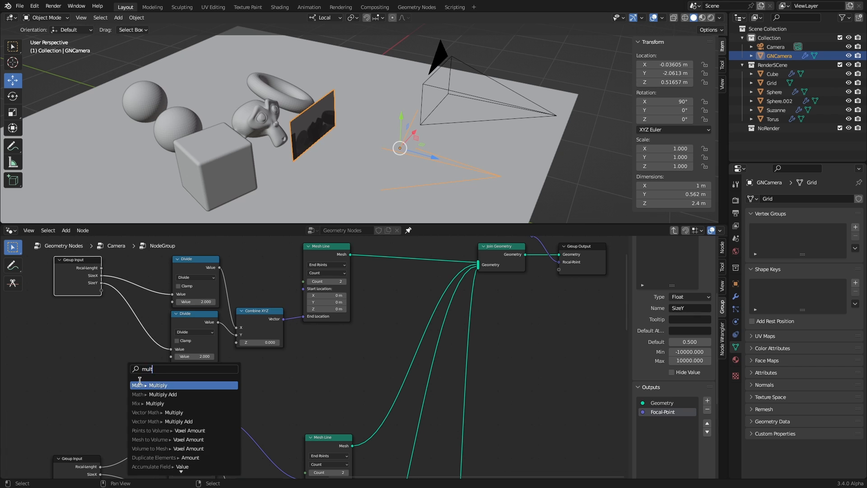
pyautogui.press('Return')
pyautogui.doubleClick(132, 398)
pyautogui.write('-1')
pyautogui.press('Return')
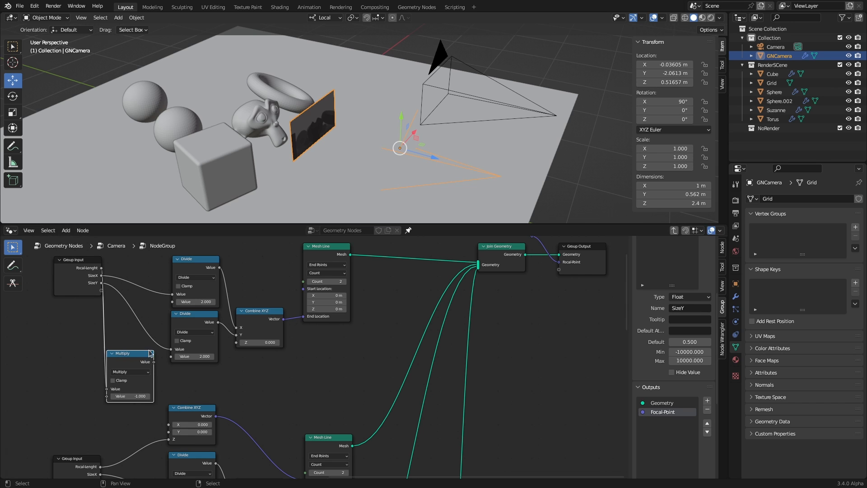
pyautogui.moveTo(154, 362); pyautogui.dragTo(238, 347)
# Remove the leftover start-location Combine XYZ node and connect the Multiply result to Z of the other branches' Combine XYZ nodes
pyautogui.scroll(-2, 238, 344)
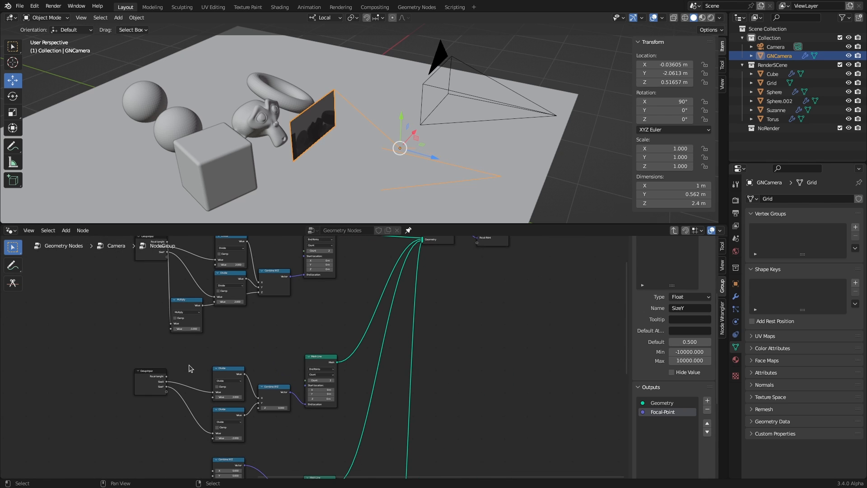
pyautogui.moveTo(193, 352); pyautogui.dragTo(195, 318, button='middle')
pyautogui.moveTo(204, 271); pyautogui.dragTo(259, 374)
pyautogui.moveTo(253, 388); pyautogui.dragTo(253, 368, button='middle')
pyautogui.click(229, 413)
pyautogui.press('x')
pyautogui.moveTo(204, 251); pyautogui.dragTo(259, 438)
pyautogui.scroll(-5, 255, 417)
pyautogui.moveTo(246, 264); pyautogui.dragTo(280, 434)
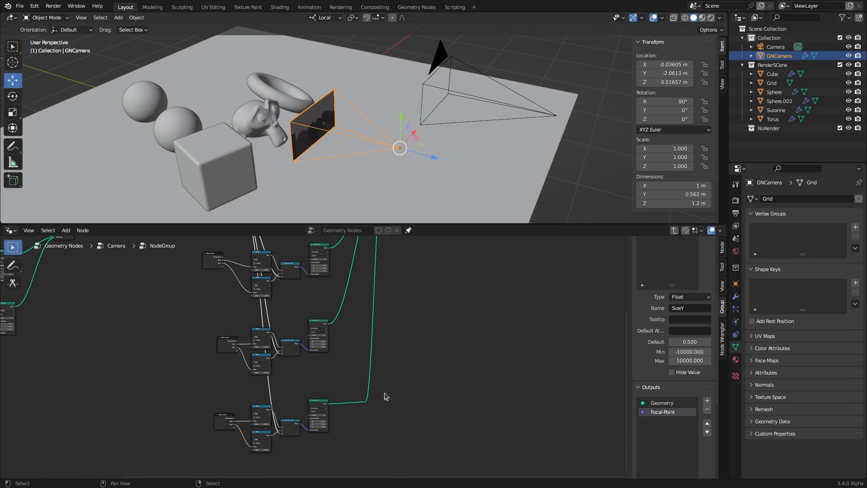
# Return to the top-level node tree and set the Camera node's Focal-Length to 0.9
pyautogui.press('Tab')
pyautogui.press('Tab')
pyautogui.moveTo(239, 376)
pyautogui.mouseDown()
pyautogui.moveTo(221, 376)
pyautogui.moveTo(246, 376)
pyautogui.moveTo(234, 376)
pyautogui.mouseUp()
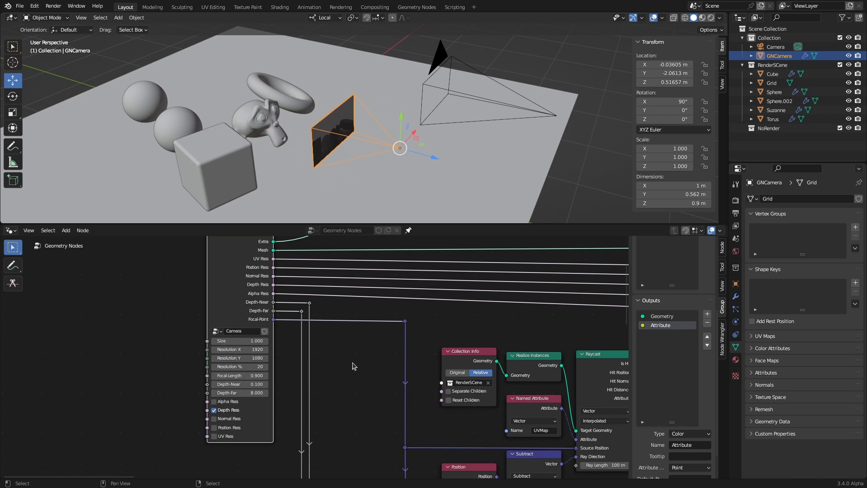
# Disconnect Focal-Point from the Raycast Source Position and the Subtract node, and restore both links
pyautogui.moveTo(290, 292); pyautogui.dragTo(265, 354, button='middle')
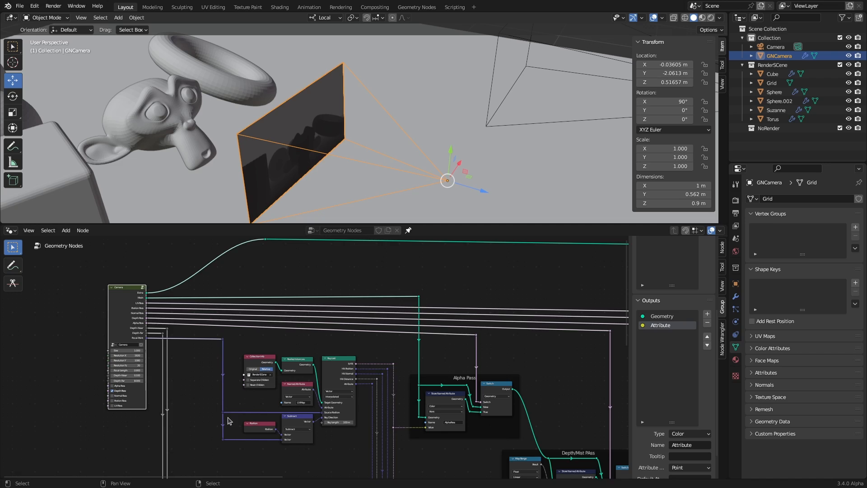
pyautogui.scroll(3, 228, 420)
pyautogui.scroll(1, 192, 428)
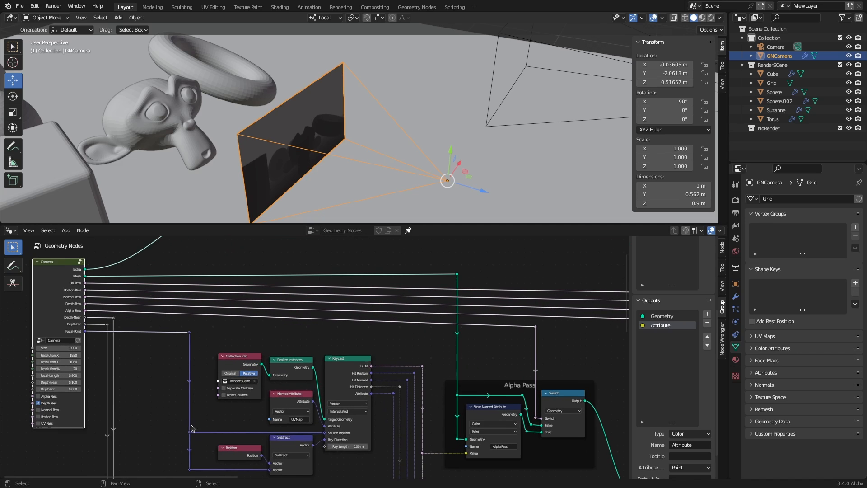
pyautogui.moveTo(193, 428); pyautogui.dragTo(245, 408, button='middle')
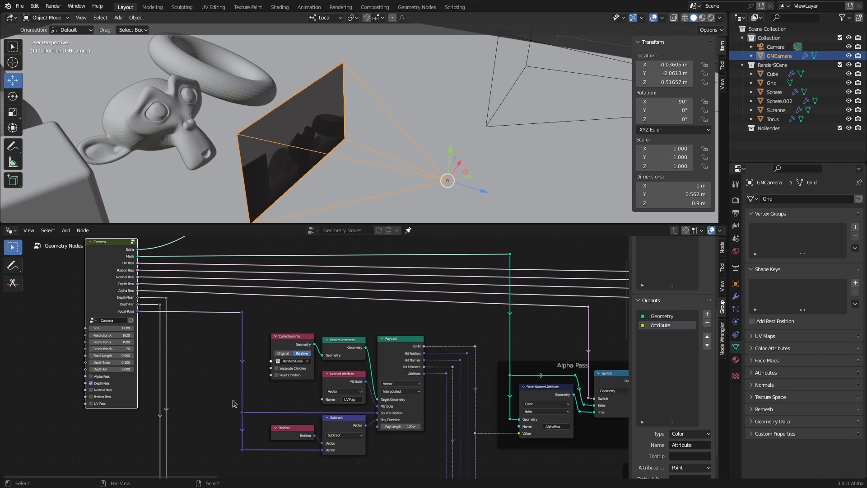
pyautogui.moveTo(378, 413); pyautogui.dragTo(348, 415)
pyautogui.moveTo(321, 450); pyautogui.dragTo(265, 450)
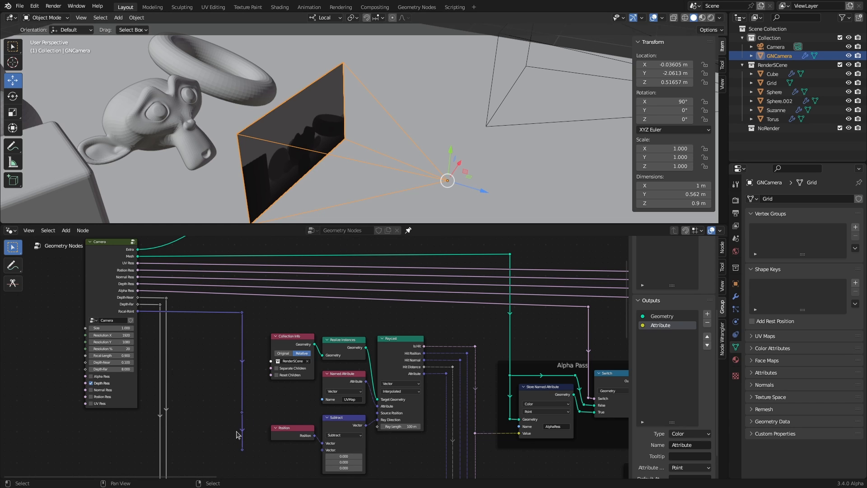
pyautogui.moveTo(243, 451); pyautogui.dragTo(323, 450)
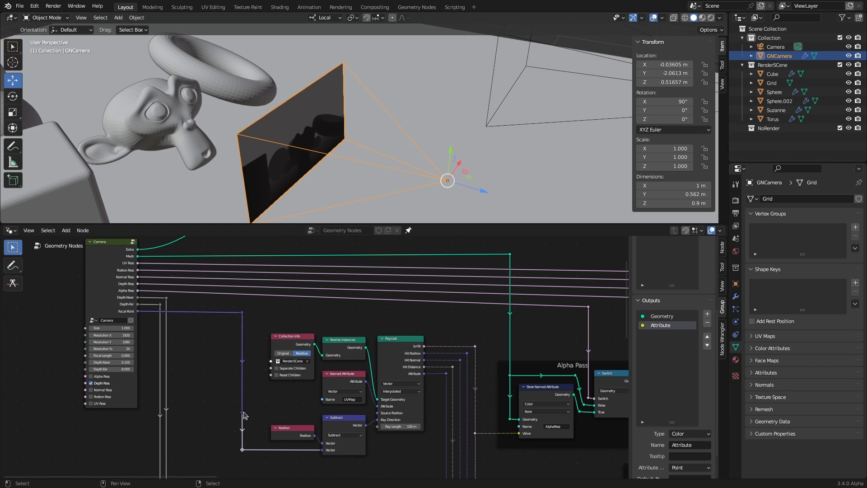
pyautogui.moveTo(248, 413); pyautogui.dragTo(378, 413)
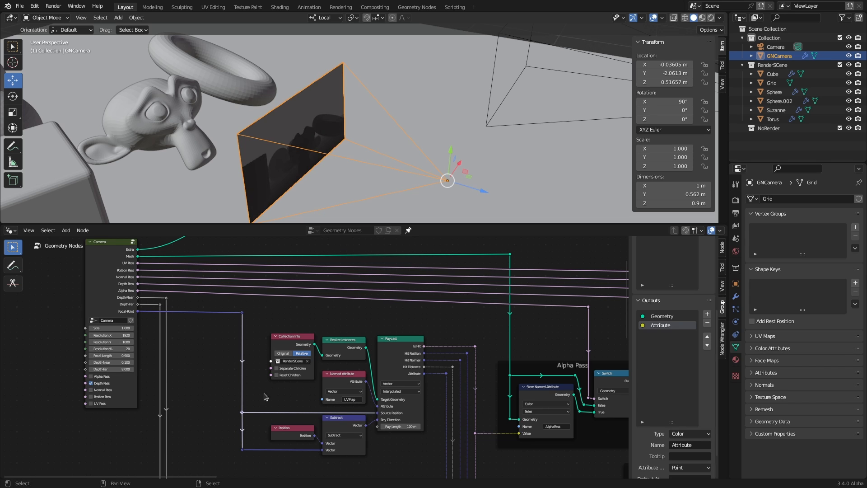
# Reorder the Camera group's inputs so Focal-Length follows Size and both Depth-Near and Depth-Far follow Depth Pass
pyautogui.click(104, 261)
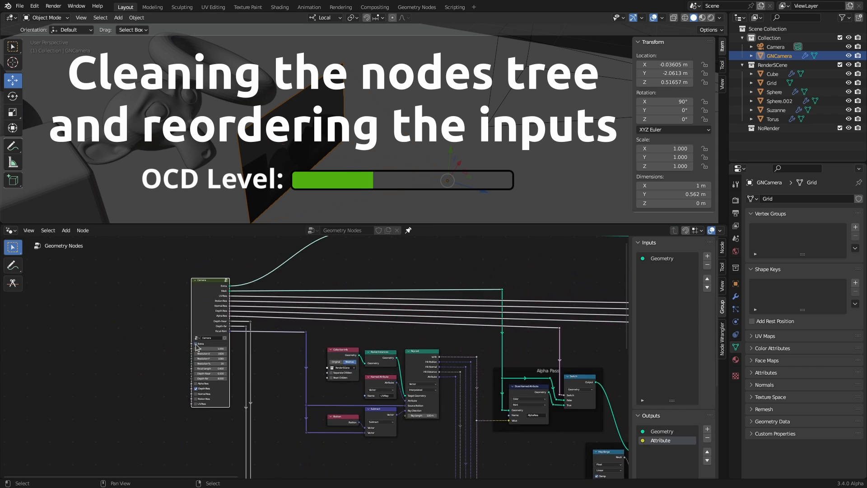
pyautogui.scroll(5, 197, 347)
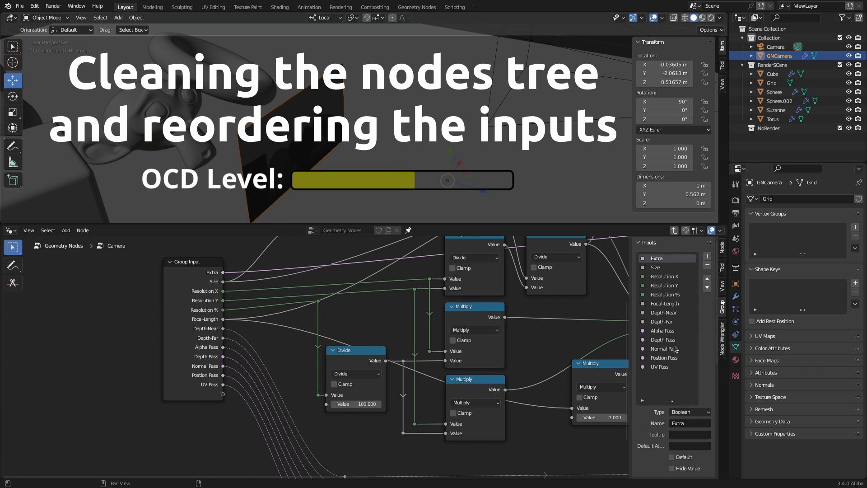
pyautogui.click(707, 287)
pyautogui.click(707, 287)
pyautogui.click(708, 287)
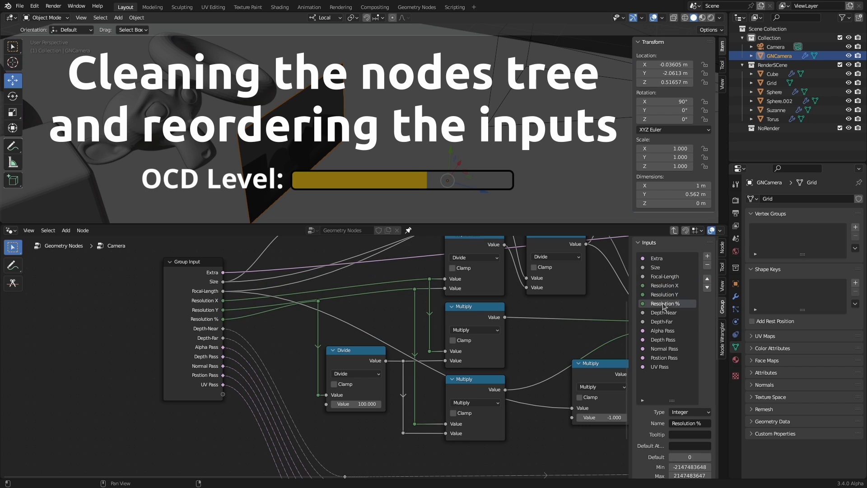
pyautogui.click(707, 288)
pyautogui.click(707, 287)
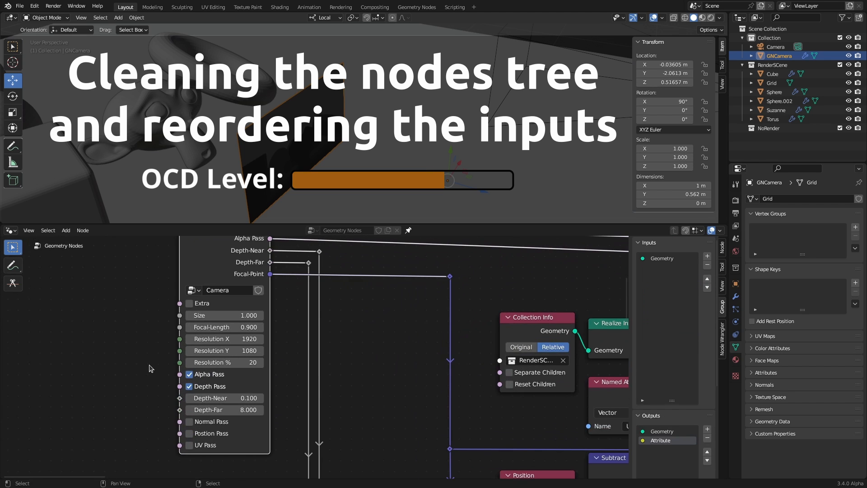
# Level the Focal-Point reroute with its socket and order the Camera group's last outputs as Focal-Point, Depth-Near, Depth-Far
pyautogui.scroll(-1, 194, 422)
pyautogui.moveTo(281, 348); pyautogui.dragTo(156, 394, button='middle')
pyautogui.scroll(-20, 180, 396)
pyautogui.press('g')
pyautogui.press('y')
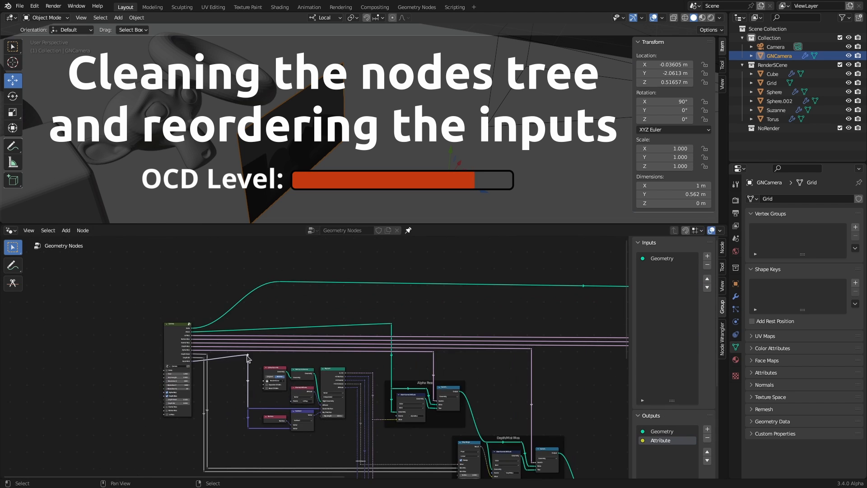
pyautogui.click(662, 348)
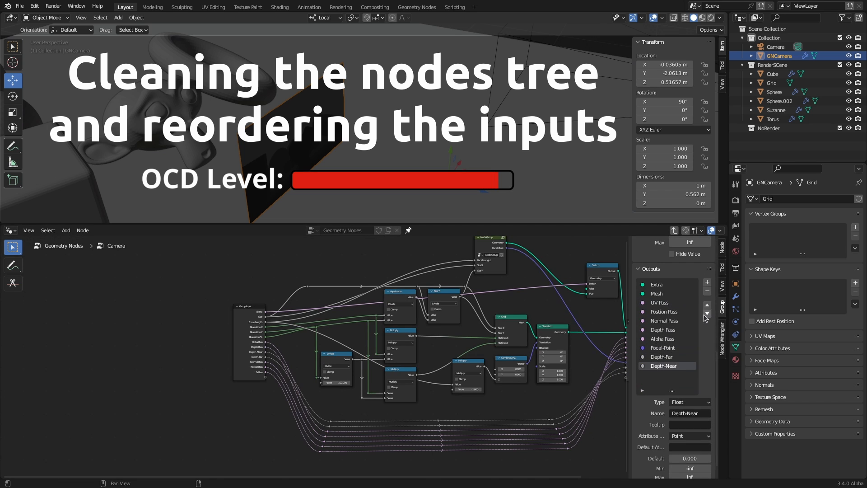
pyautogui.click(707, 313)
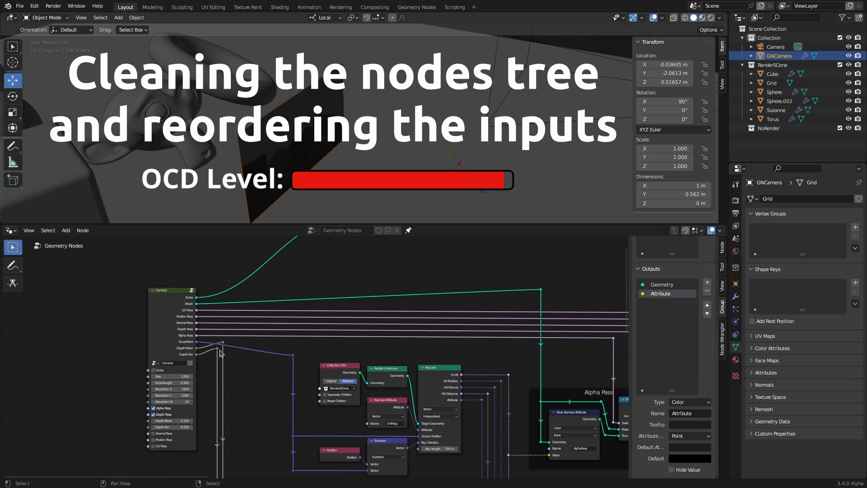
# Straighten the Camera node's outgoing links by moving their reroutes vertically into line with the output sockets
pyautogui.press('g')
pyautogui.press('y')
pyautogui.click(534, 305)
pyautogui.scroll(-10, 534, 305)
pyautogui.moveTo(573, 329); pyautogui.dragTo(248, 318, button='middle')
pyautogui.click(487, 312)
pyautogui.press('g')
pyautogui.press('y')
pyautogui.click(470, 324)
pyautogui.scroll(-4, 470, 324)
pyautogui.moveTo(249, 402); pyautogui.dragTo(261, 356, button='middle')
# Select the rear sphere, Sphere.002, and annotate it with lines and an arrow marking how light reaches its surface
pyautogui.press('w')
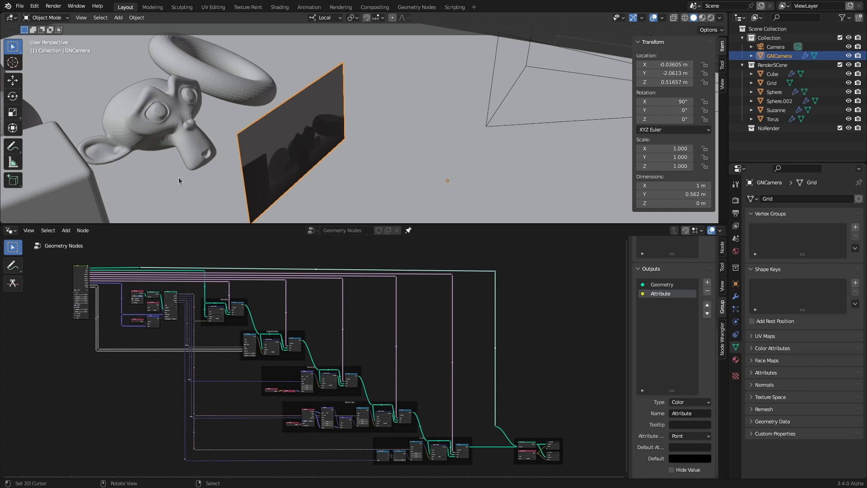
pyautogui.scroll(-8, 178, 177)
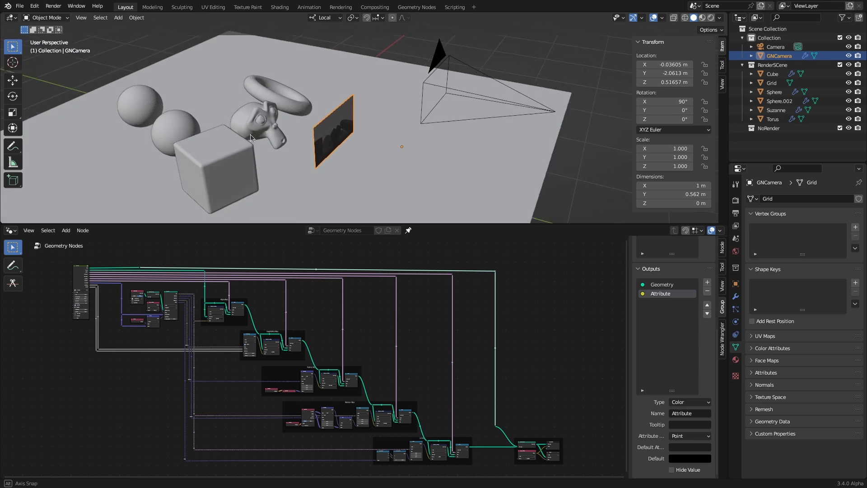
pyautogui.moveTo(256, 130); pyautogui.dragTo(334, 137, button='middle')
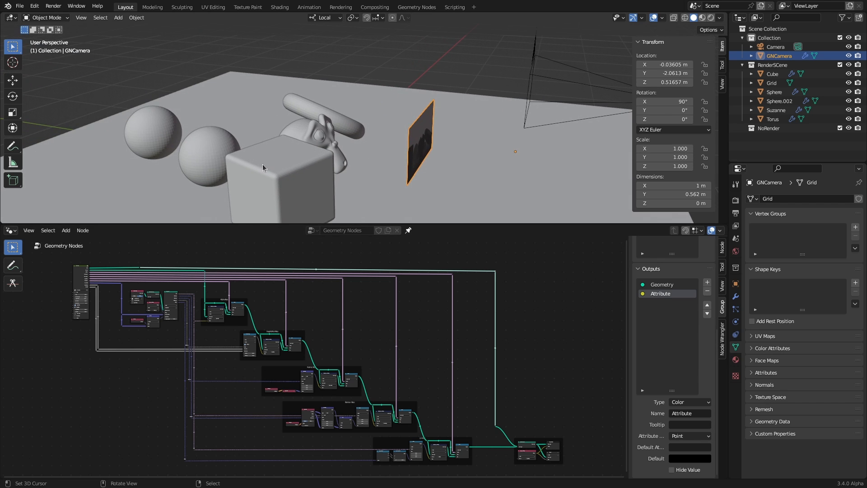
pyautogui.moveTo(256, 163); pyautogui.dragTo(235, 164, button='middle')
pyautogui.click(162, 137)
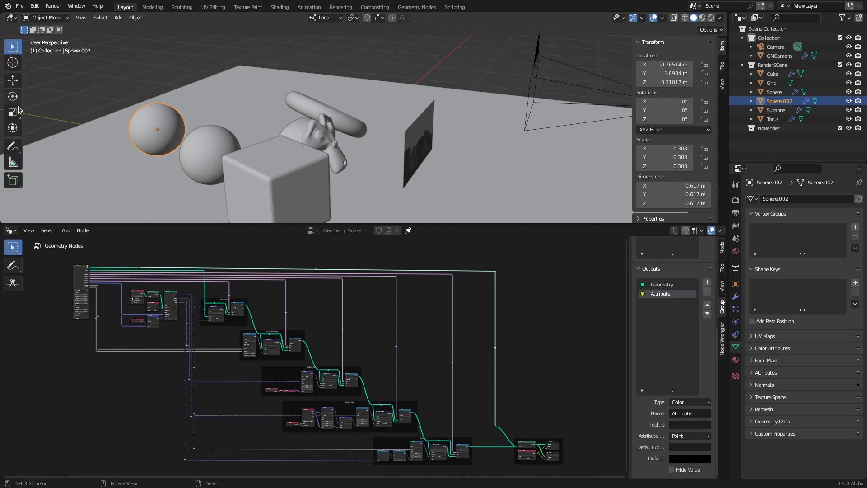
pyautogui.click(14, 145)
pyautogui.moveTo(86, 57); pyautogui.dragTo(130, 109)
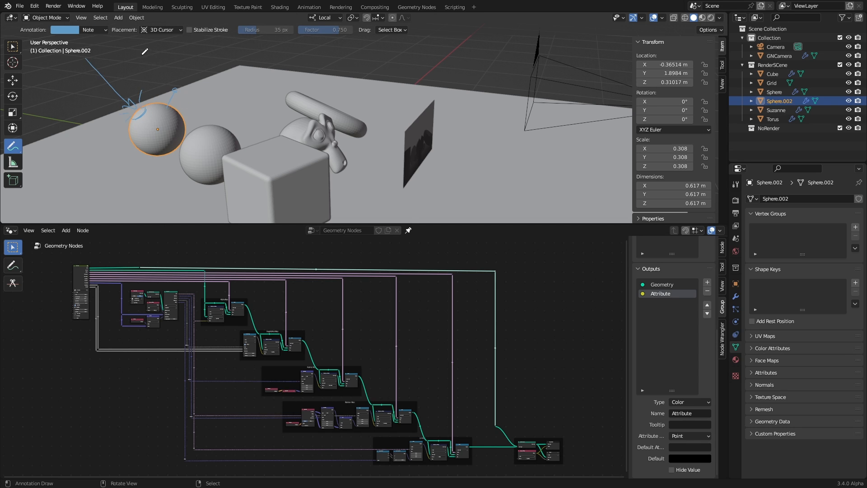
pyautogui.moveTo(94, 55); pyautogui.dragTo(162, 102)
pyautogui.moveTo(92, 61); pyautogui.dragTo(127, 105)
pyautogui.moveTo(117, 120)
pyautogui.mouseDown()
pyautogui.moveTo(143, 108)
pyautogui.moveTo(138, 117)
pyautogui.mouseUp()
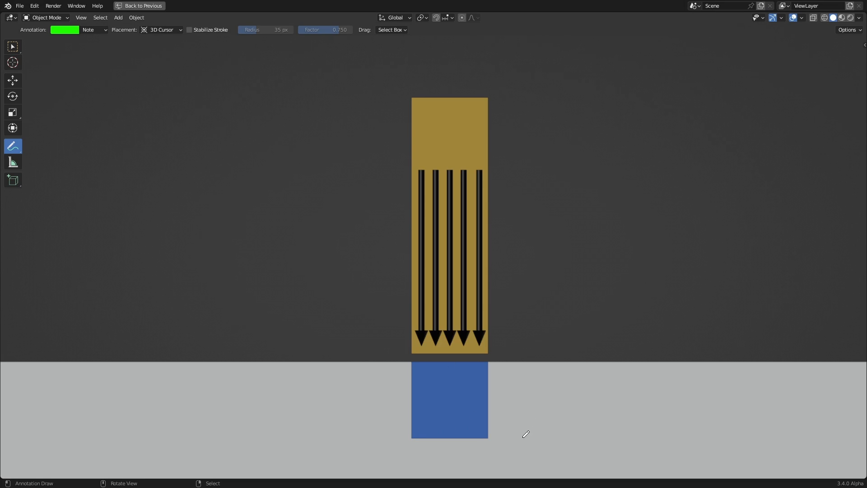
# Annotate the vertical beam's width and the parts of the two tilted beams that miss the blue block
pyautogui.moveTo(414, 97); pyautogui.dragTo(485, 100)
pyautogui.keyDown('shift'); pyautogui.moveTo(678, 333); pyautogui.dragTo(135, 314, button='middle'); pyautogui.keyUp('shift')
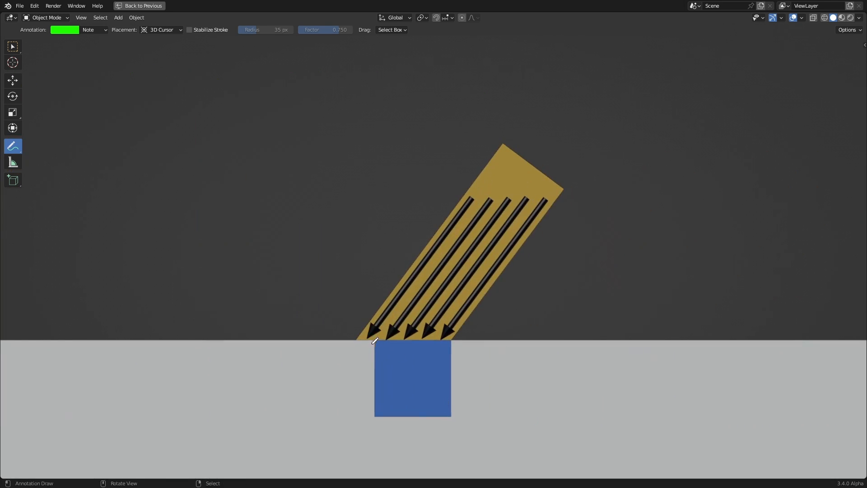
pyautogui.moveTo(353, 342); pyautogui.dragTo(372, 342)
pyautogui.keyDown('shift'); pyautogui.moveTo(669, 339); pyautogui.dragTo(164, 324, button='middle'); pyautogui.keyUp('shift')
pyautogui.moveTo(435, 332); pyautogui.dragTo(392, 331)
pyautogui.moveTo(599, 341)
pyautogui.keyDown('shift'); pyautogui.mouseDown(button='middle')
pyautogui.moveTo(387, 350)
pyautogui.moveTo(284, 330)
pyautogui.moveTo(222, 338)
pyautogui.mouseUp(button='middle'); pyautogui.keyUp('shift')
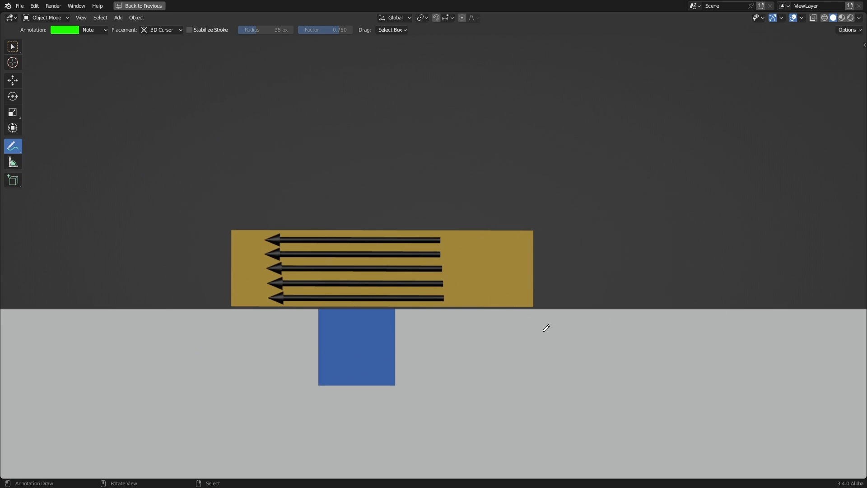
# Write 100 above the vertical beam and add an annotation above the horizontal beam for comparison
pyautogui.scroll(-4, 416, 251)
pyautogui.scroll(-5, 375, 339)
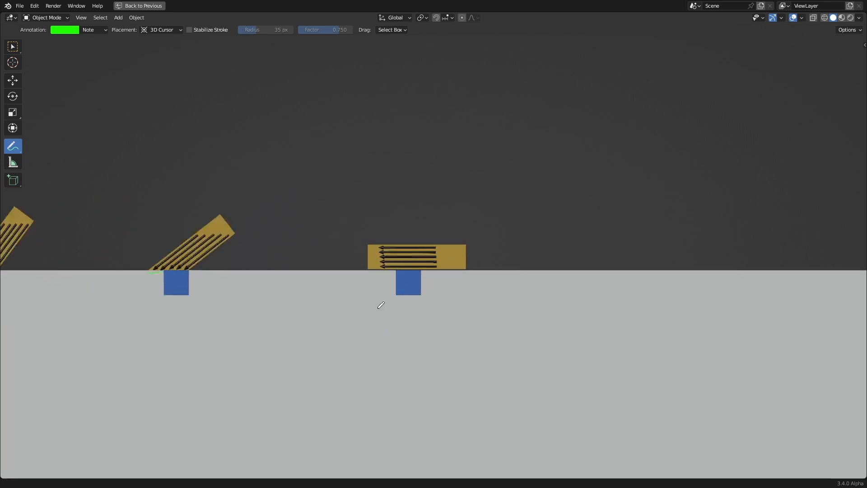
pyautogui.moveTo(162, 237); pyautogui.dragTo(177, 225)
pyautogui.moveTo(187, 222); pyautogui.dragTo(188, 223)
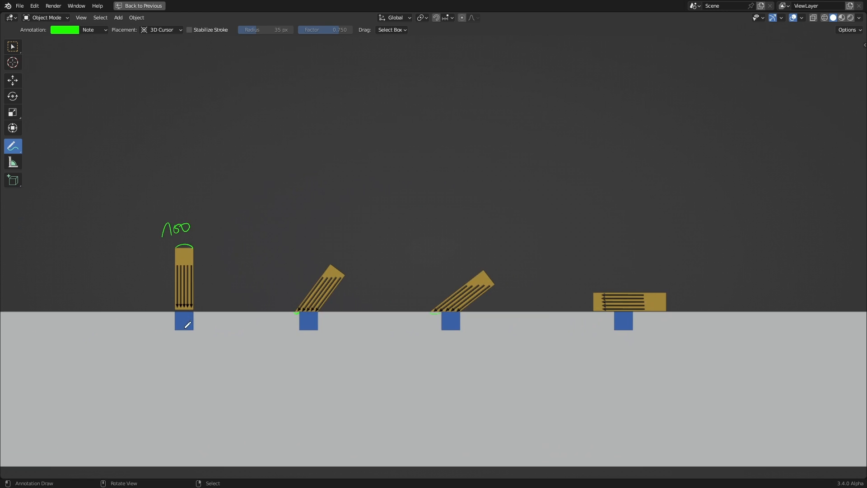
pyautogui.moveTo(632, 264); pyautogui.dragTo(633, 264)
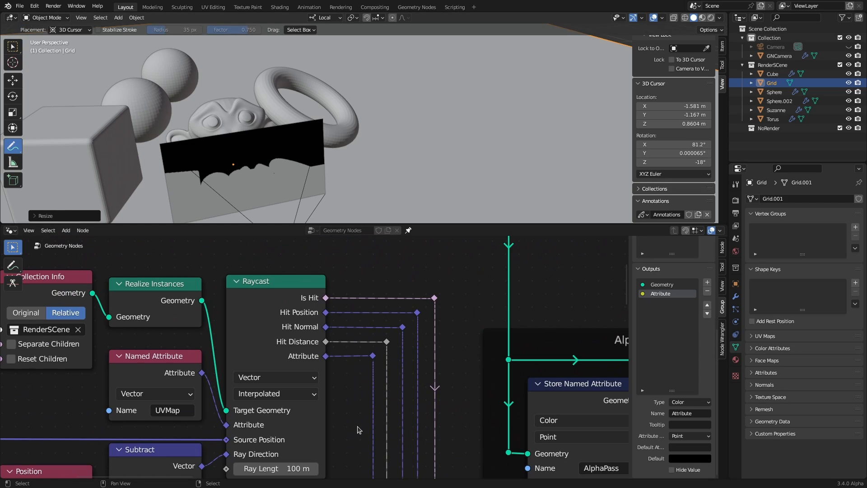
# Mark a hit point on the torus with an annotation and change the annotation colour to green
pyautogui.click(281, 108)
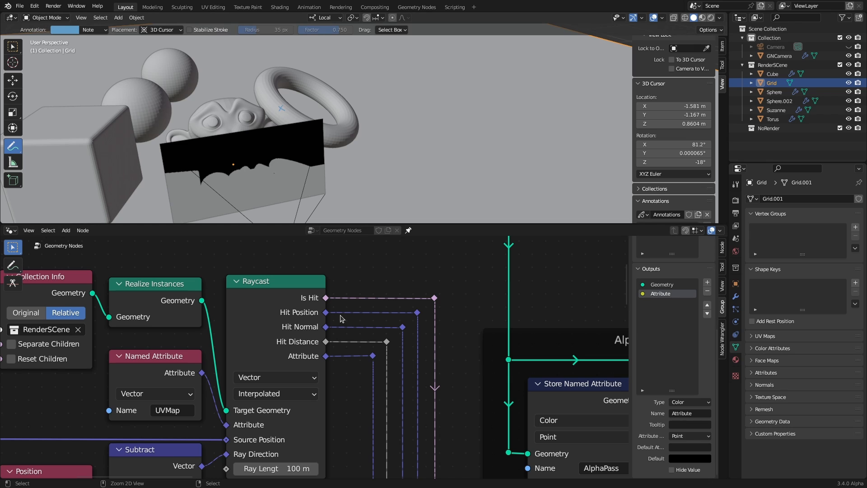
pyautogui.hotkey('ctrl', 'z')
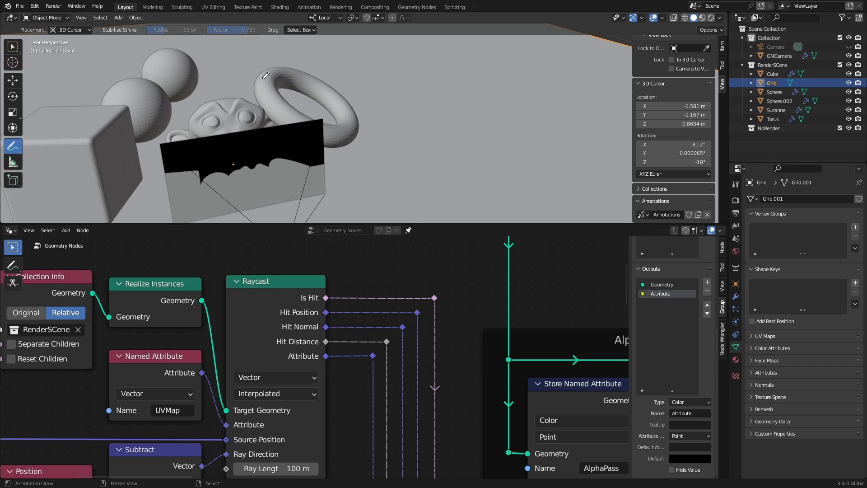
pyautogui.click(263, 82)
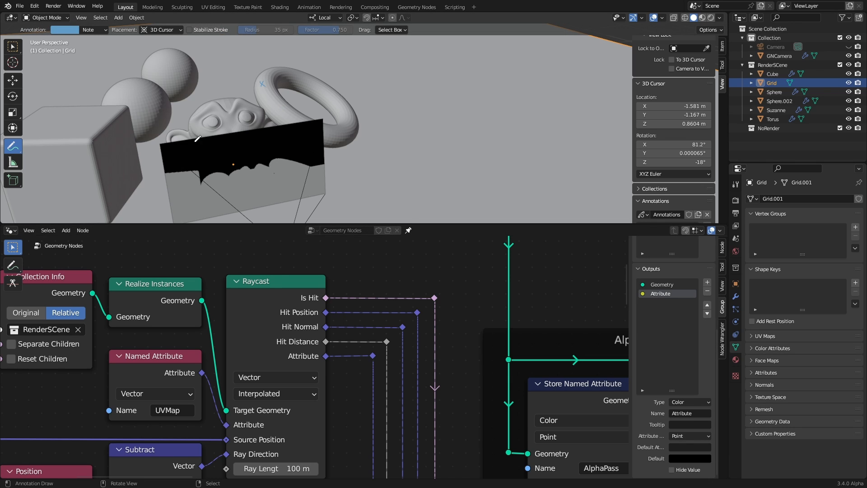
pyautogui.click(66, 32)
pyautogui.moveTo(91, 68); pyautogui.dragTo(59, 55)
pyautogui.moveTo(128, 51); pyautogui.dragTo(129, 38)
# Annotate the torus hit point with a normal arrow, an arrow to a sketched light, and the angle between them
pyautogui.moveTo(263, 84)
pyautogui.mouseDown()
pyautogui.moveTo(238, 64)
pyautogui.moveTo(243, 84)
pyautogui.mouseUp()
pyautogui.moveTo(374, 38); pyautogui.dragTo(383, 50)
pyautogui.moveTo(374, 51)
pyautogui.mouseDown()
pyautogui.moveTo(364, 50)
pyautogui.moveTo(375, 46)
pyautogui.mouseUp()
pyautogui.moveTo(261, 83); pyautogui.dragTo(366, 46)
pyautogui.moveTo(324, 69); pyautogui.dragTo(328, 76)
pyautogui.moveTo(256, 74)
pyautogui.mouseDown()
pyautogui.moveTo(276, 78)
pyautogui.moveTo(264, 59)
pyautogui.mouseUp()
pyautogui.moveTo(259, 58); pyautogui.dragTo(270, 56)
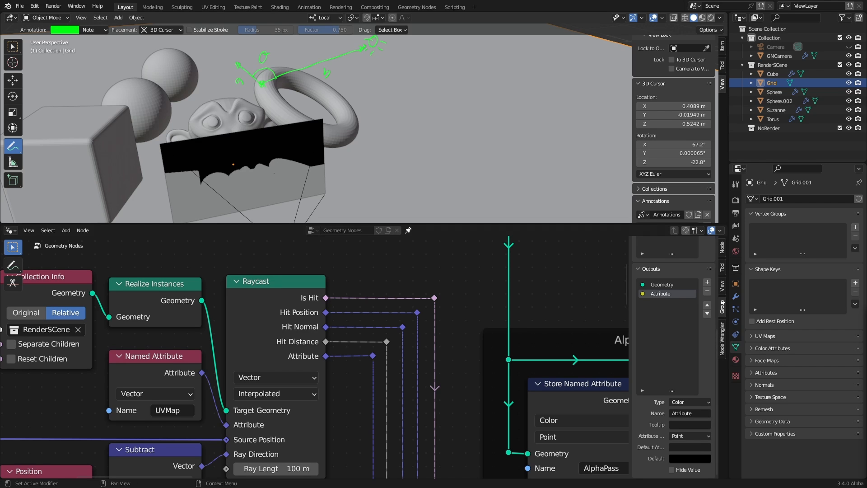
# Add a Reroute node fed by the Hit Position link and place it below the existing Is Hit branch
pyautogui.keyDown('ctrl'); pyautogui.moveTo(415, 293); pyautogui.dragTo(336, 289, button='middle'); pyautogui.keyUp('ctrl')
pyautogui.moveTo(337, 289); pyautogui.dragTo(360, 332, button='middle')
pyautogui.moveTo(240, 270); pyautogui.dragTo(265, 450)
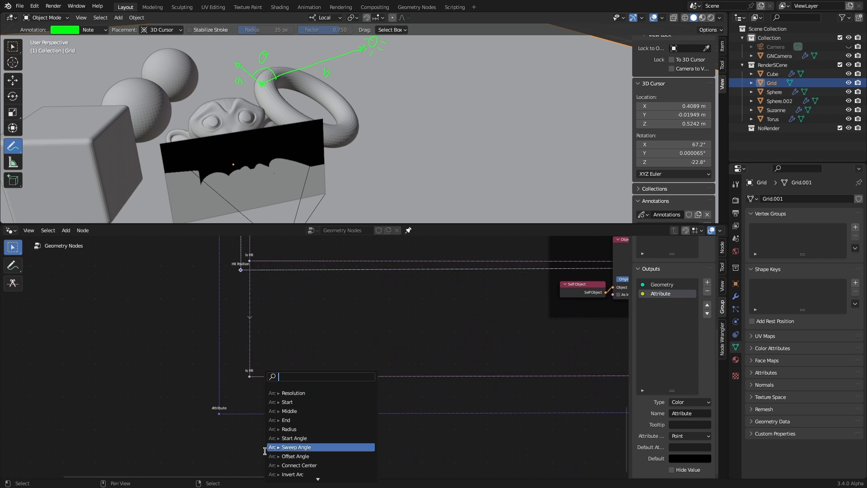
pyautogui.write('reroute')
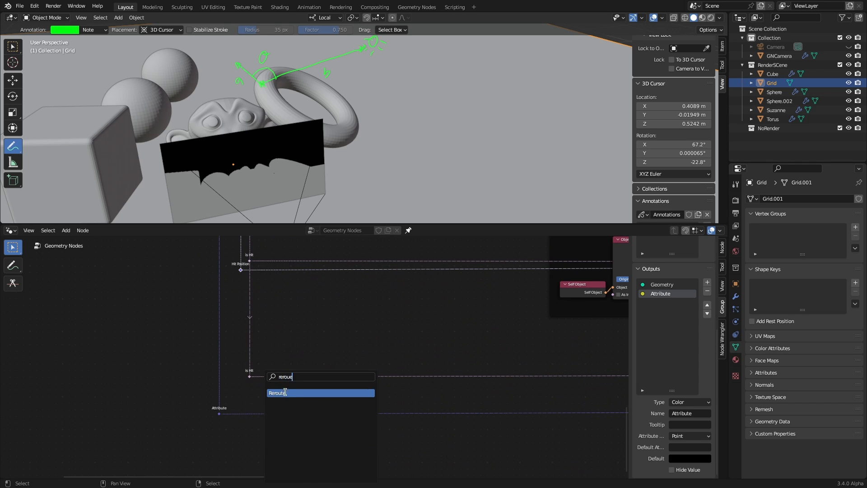
pyautogui.press('Return')
pyautogui.click(275, 409)
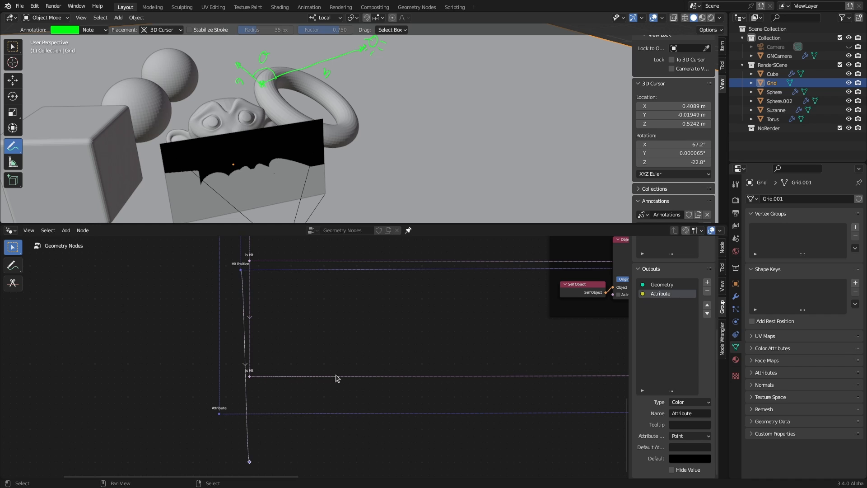
# Label the new reroute "Hit position"
pyautogui.scroll(-1, 327, 313)
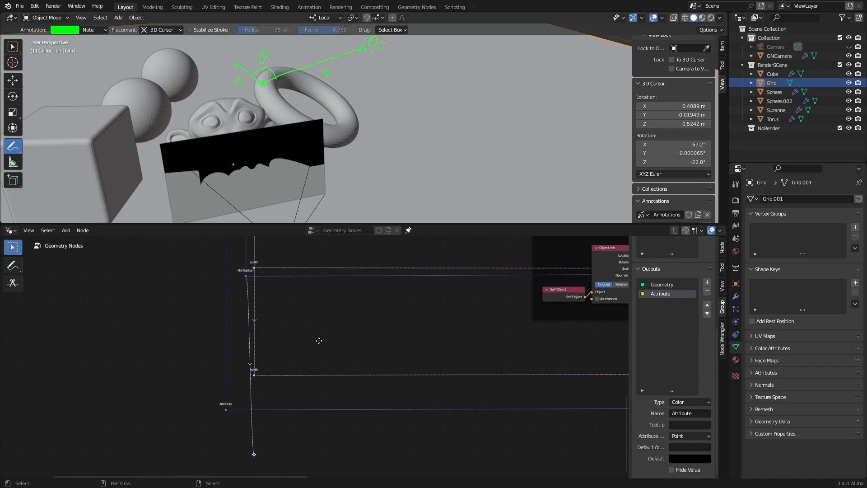
pyautogui.moveTo(318, 344); pyautogui.dragTo(333, 314, button='middle')
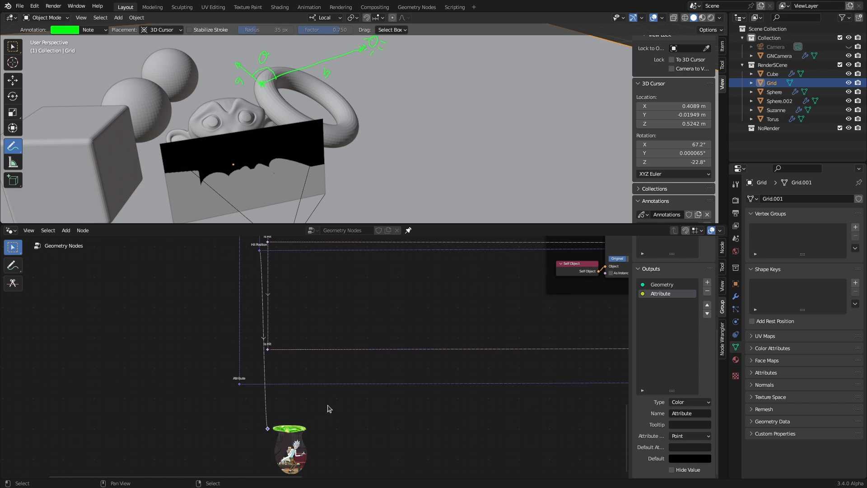
pyautogui.scroll(1, 316, 348)
pyautogui.moveTo(277, 327); pyautogui.dragTo(274, 424, button='middle')
pyautogui.press('F2')
pyautogui.write('Hit position')
pyautogui.press('Return')
# Add another Reroute node from the Hit Normal link below the Hit position reroute and label it "Hit Normal"
pyautogui.moveTo(257, 279); pyautogui.dragTo(267, 431)
pyautogui.write('re')
pyautogui.press('Return')
pyautogui.click(265, 431)
pyautogui.press('F2')
pyautogui.write('Hit Normal')
pyautogui.press('Return')
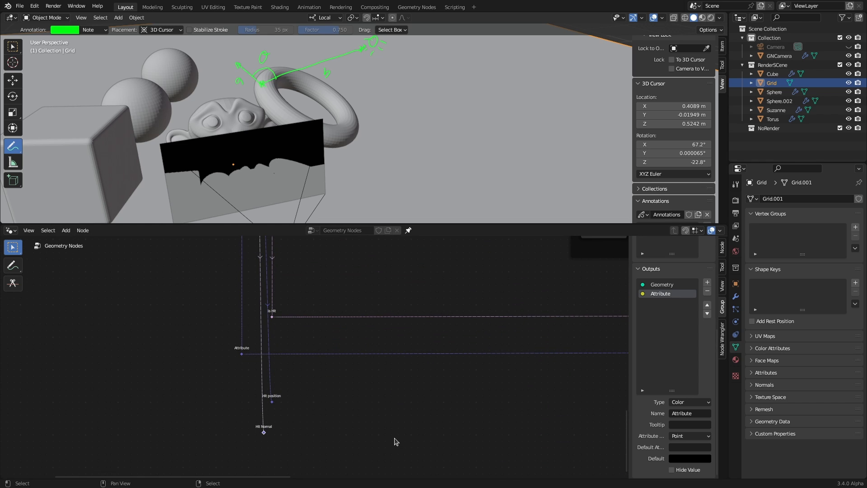
# Create a new collection under the Scene Collection and name it Lights
pyautogui.rightClick(754, 30)
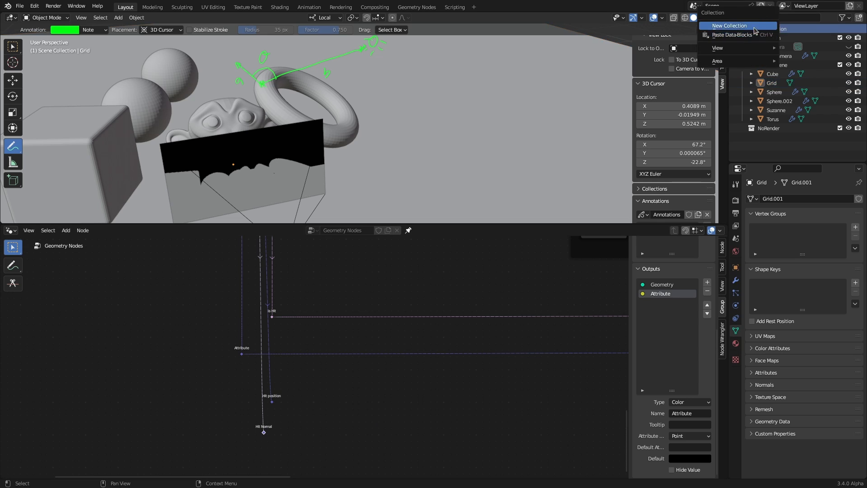
pyautogui.click(750, 27)
pyautogui.doubleClick(770, 137)
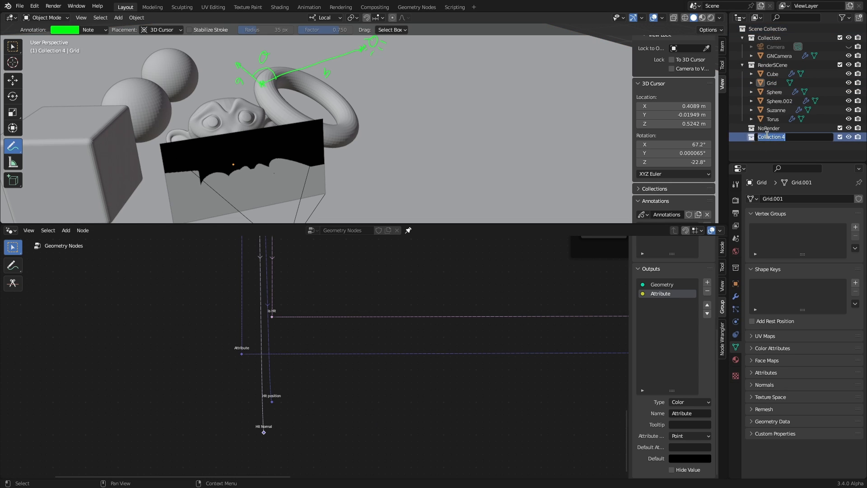
pyautogui.write('L')
pyautogui.press('Return')
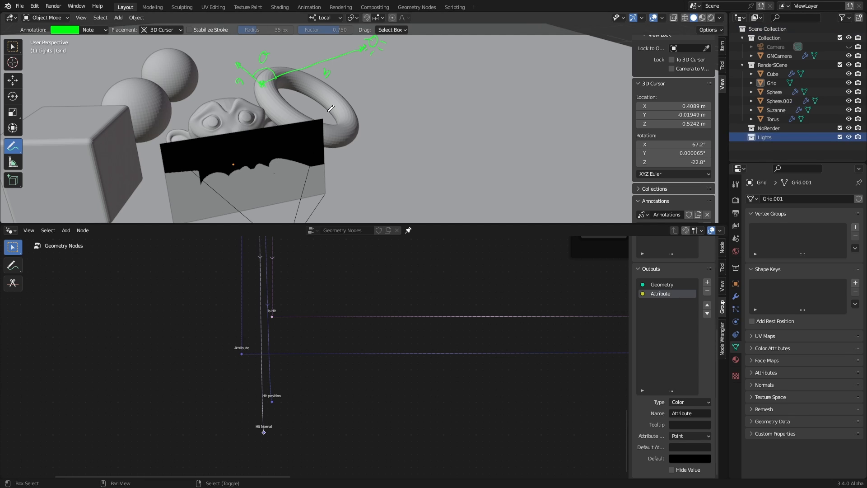
# Add a point light to the Lights collection and move it to the annotated light beyond the torus
pyautogui.hotkey('shift', 'a')
pyautogui.moveTo(318, 136)
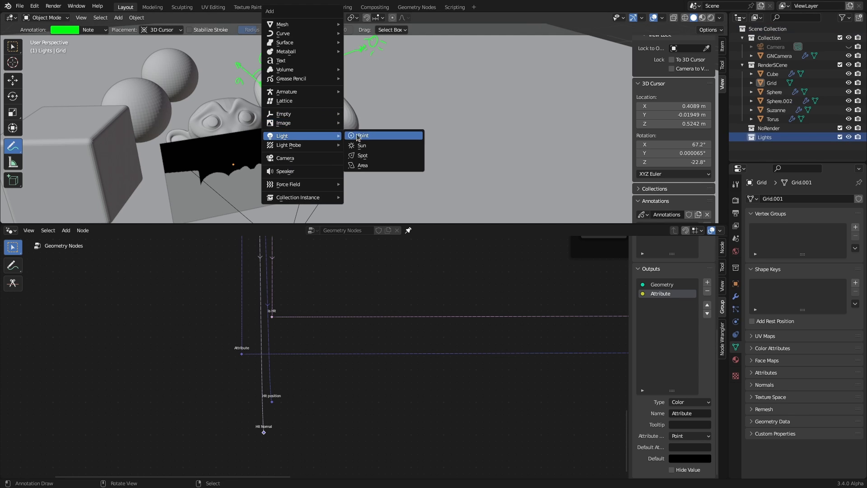
pyautogui.click(368, 136)
pyautogui.click(13, 80)
pyautogui.moveTo(276, 87); pyautogui.dragTo(370, 28)
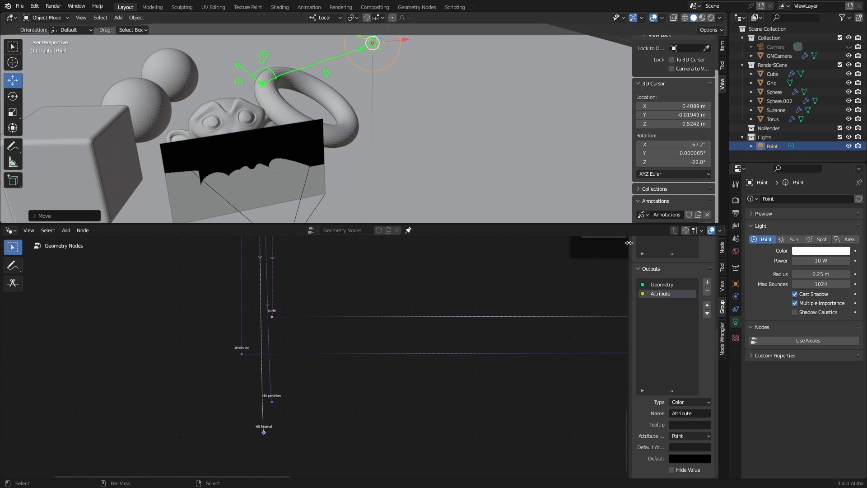
# Add an Object Info node for the Point light below the Hit Normal reroute and set it to Relative
pyautogui.moveTo(773, 148); pyautogui.dragTo(212, 434)
pyautogui.scroll(5, 333, 421)
pyautogui.scroll(-4, 333, 304)
pyautogui.moveTo(298, 441); pyautogui.dragTo(348, 348, button='middle')
pyautogui.scroll(2, 333, 287)
pyautogui.scroll(1, 294, 354)
pyautogui.moveTo(188, 337)
pyautogui.mouseDown()
pyautogui.moveTo(197, 362)
pyautogui.moveTo(190, 354)
pyautogui.mouseUp()
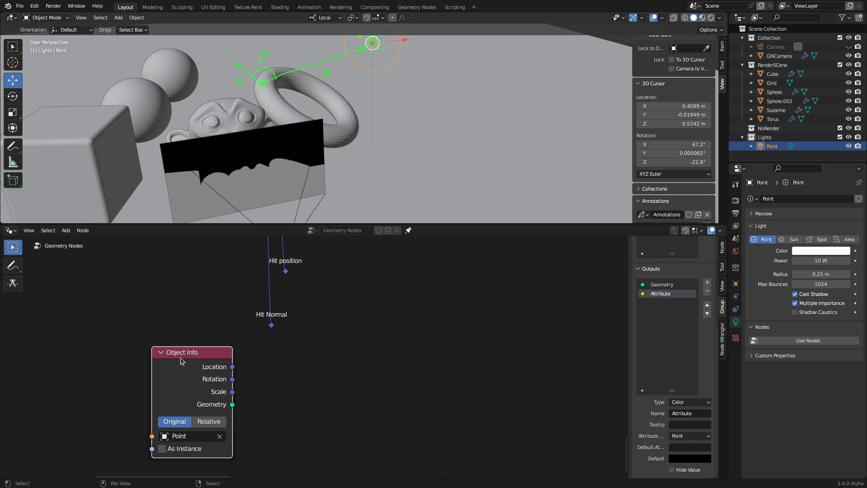
pyautogui.click(216, 419)
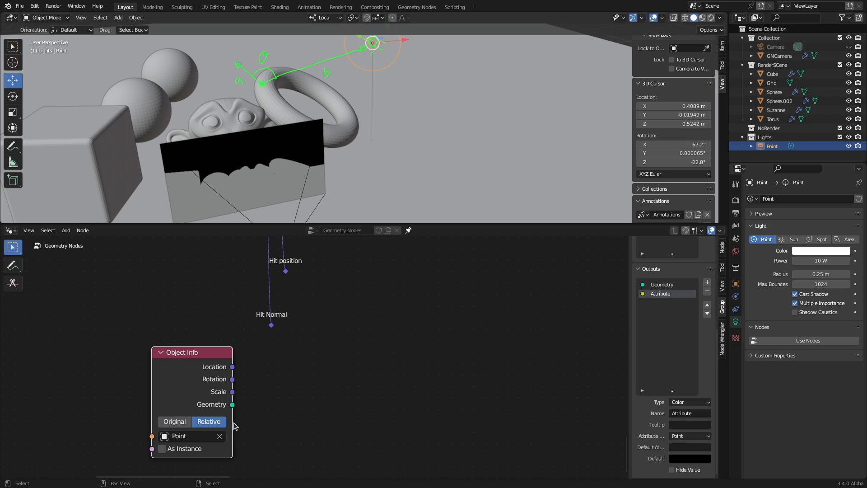
# Reposition the Object Info node and add a Color node below it
pyautogui.moveTo(214, 353); pyautogui.dragTo(216, 342)
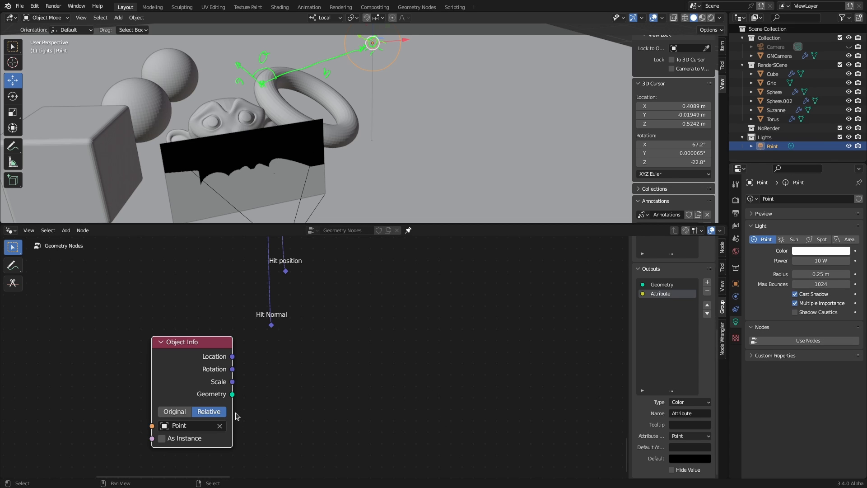
pyautogui.moveTo(189, 342); pyautogui.dragTo(148, 351)
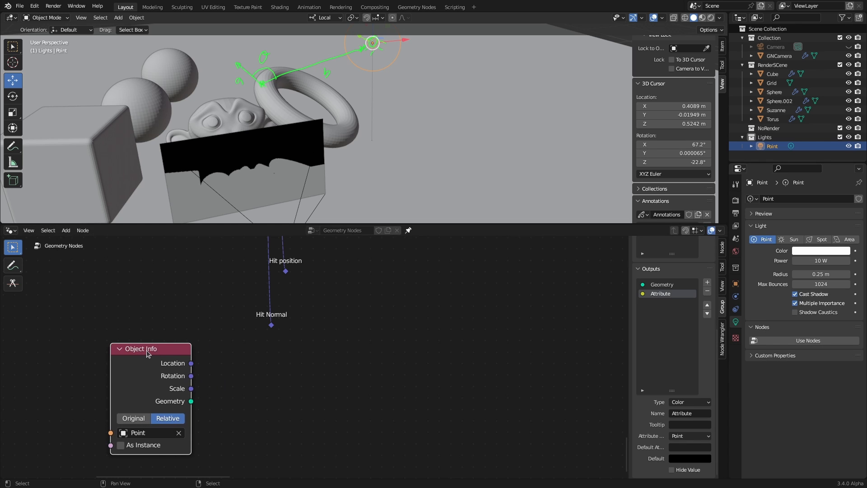
pyautogui.moveTo(160, 360); pyautogui.dragTo(168, 368)
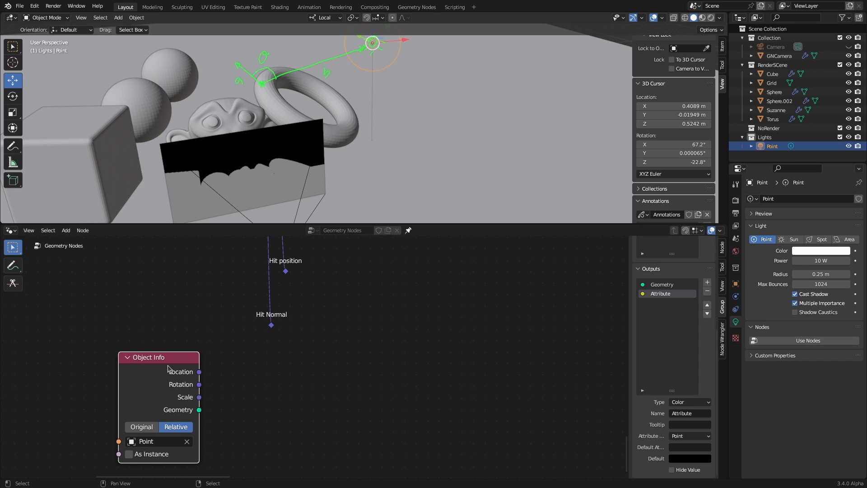
pyautogui.press('KP_Decimal')
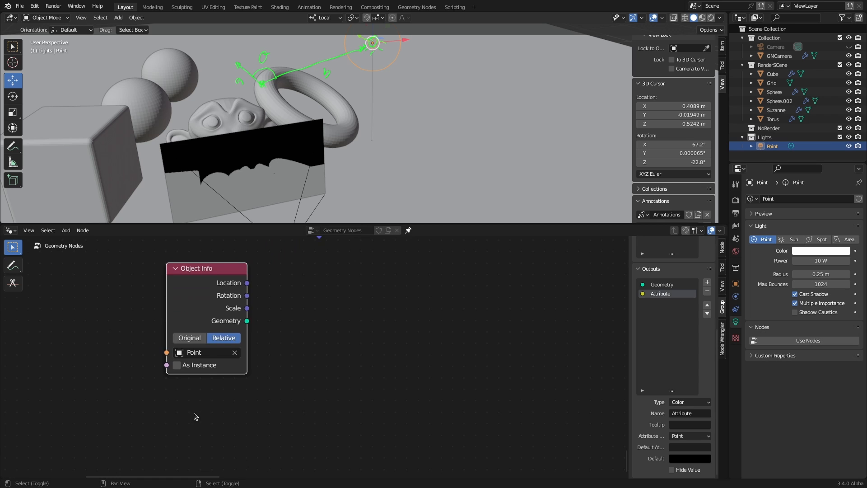
pyautogui.hotkey('shift', 'a')
pyautogui.click(174, 274)
pyautogui.write('color')
pyautogui.press('Return')
pyautogui.click(102, 394)
# Add a Value node beside the Color node and set it to 1
pyautogui.hotkey('shift', 'a')
pyautogui.click(204, 273)
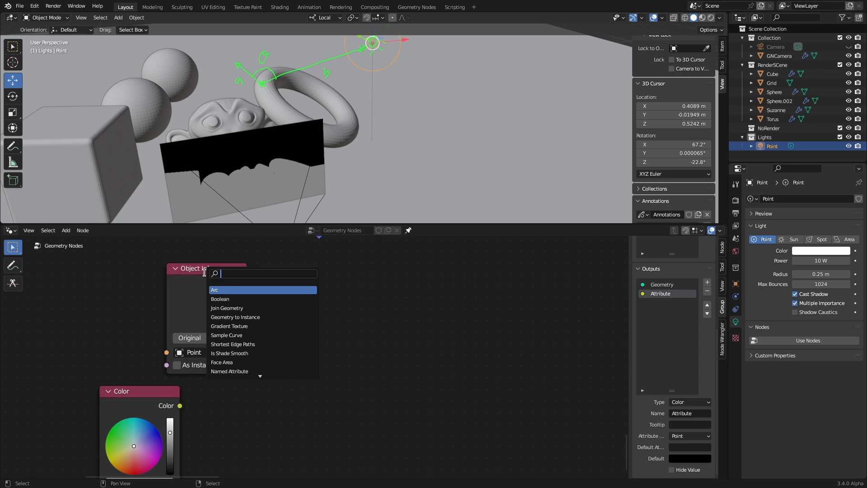
pyautogui.write('value')
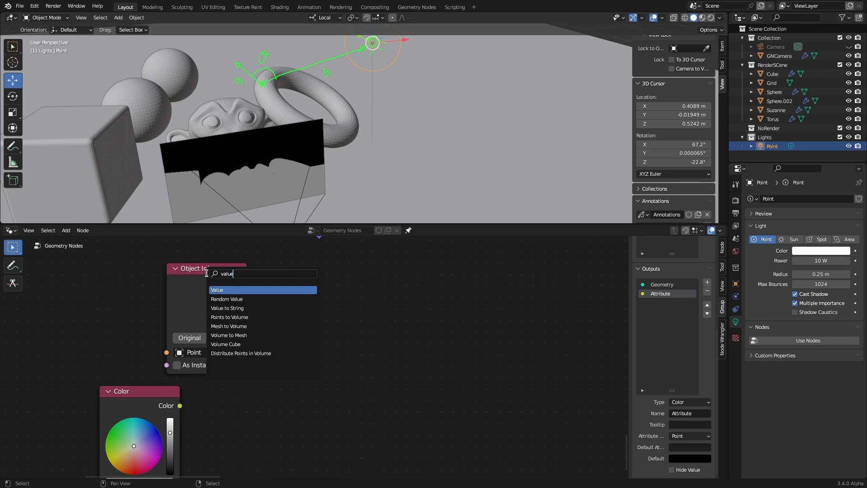
pyautogui.press('Return')
pyautogui.click(223, 427)
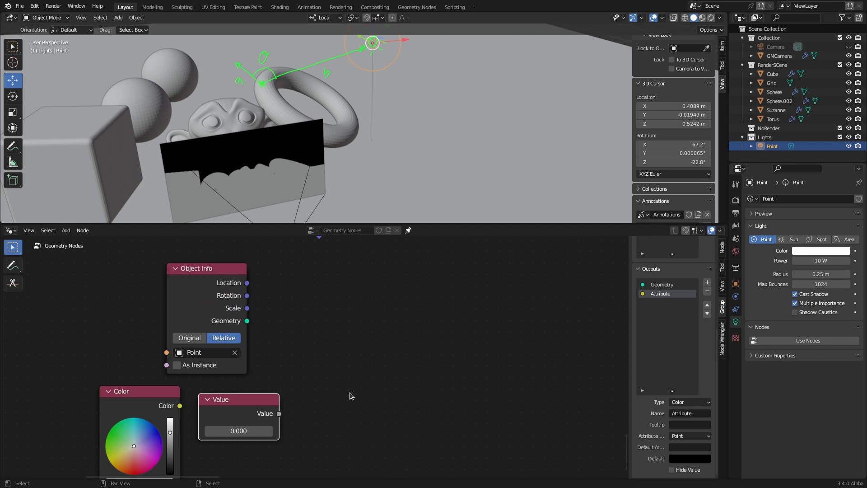
pyautogui.click(248, 435)
pyautogui.write('1')
pyautogui.press('Return')
# Move the Object Info node below the reroutes and rearrange them so Hit position sits just above it and Hit Normal higher
pyautogui.scroll(-3, 335, 332)
pyautogui.moveTo(338, 327); pyautogui.dragTo(306, 395, button='middle')
pyautogui.moveTo(199, 359); pyautogui.dragTo(254, 357)
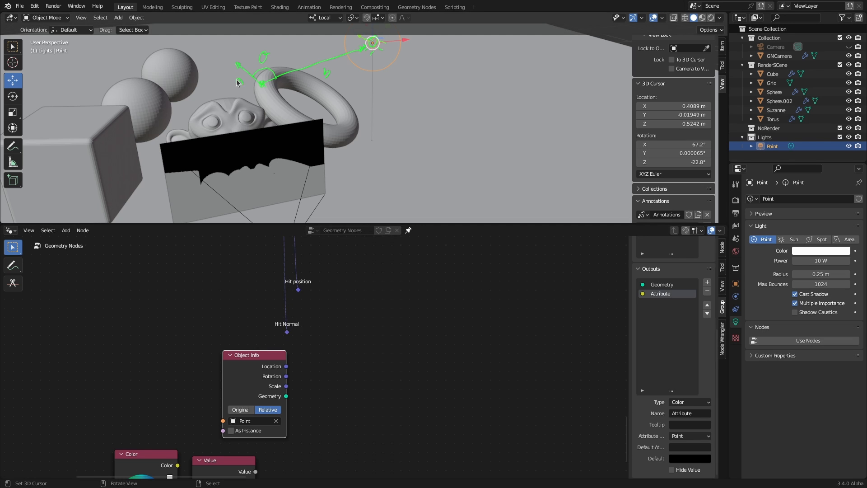
pyautogui.moveTo(287, 333); pyautogui.dragTo(325, 270)
pyautogui.click(305, 383)
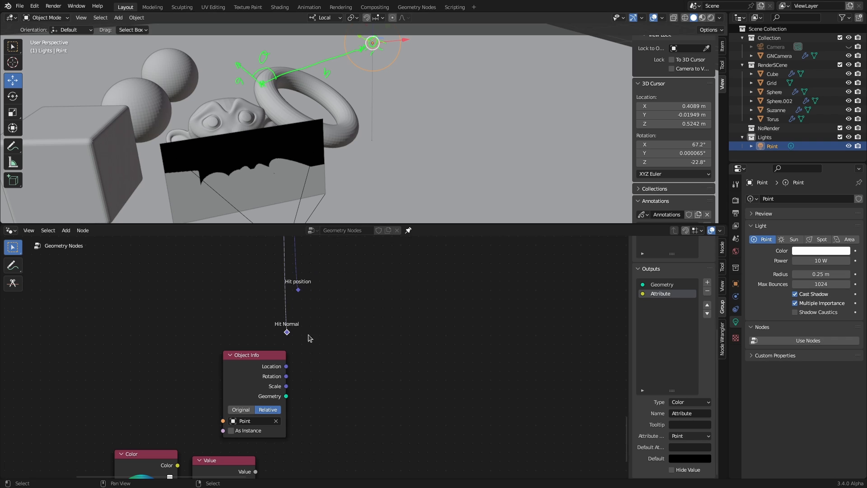
pyautogui.moveTo(288, 333)
pyautogui.mouseDown()
pyautogui.moveTo(321, 282)
pyautogui.moveTo(293, 334)
pyautogui.mouseUp()
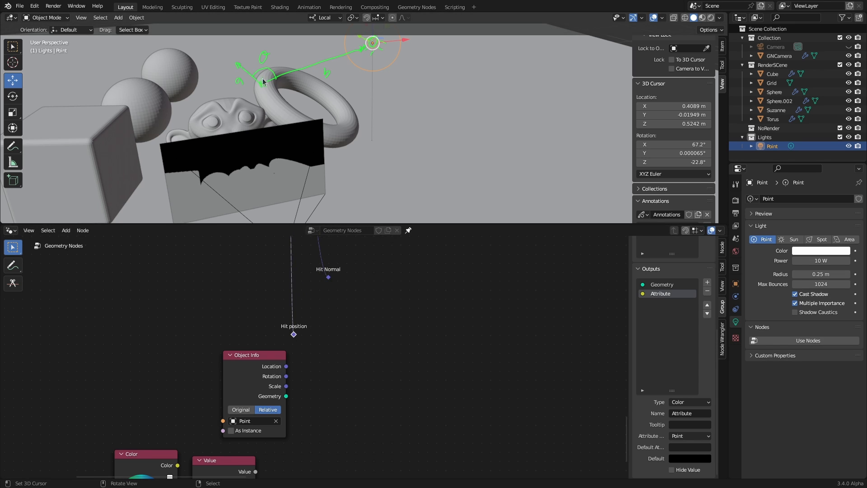
# Add a Vector Math node set to Subtract that subtracts the Hit position from the Object Info node's Location
pyautogui.hotkey('shift', 'a')
pyautogui.write('vector')
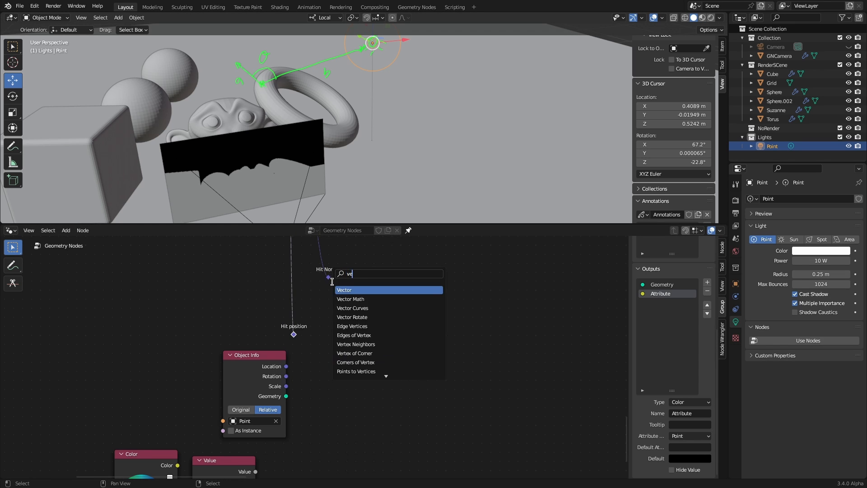
pyautogui.click(370, 299)
pyautogui.click(376, 343)
pyautogui.moveTo(286, 366); pyautogui.dragTo(336, 357)
pyautogui.click(385, 335)
pyautogui.click(387, 315)
pyautogui.moveTo(443, 306); pyautogui.dragTo(353, 304, button='middle')
pyautogui.moveTo(264, 313); pyautogui.dragTo(262, 312)
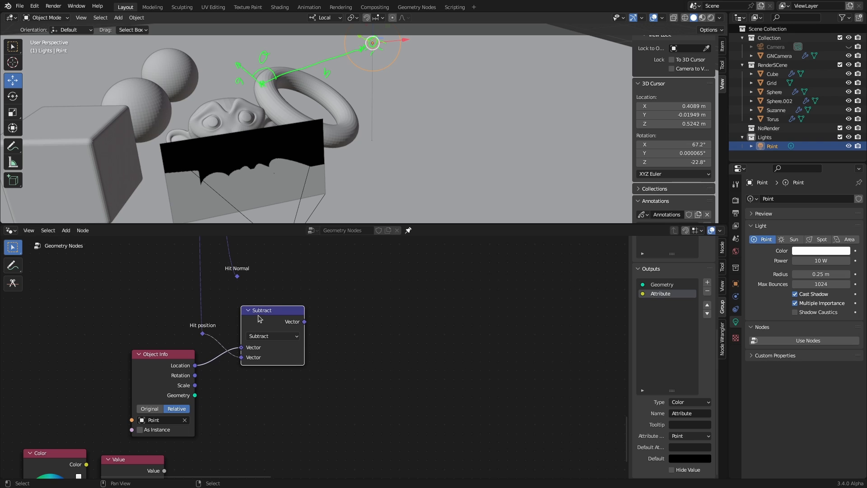
# Label the Subtract node "DirectionToLight"
pyautogui.press('F2')
pyautogui.write('D')
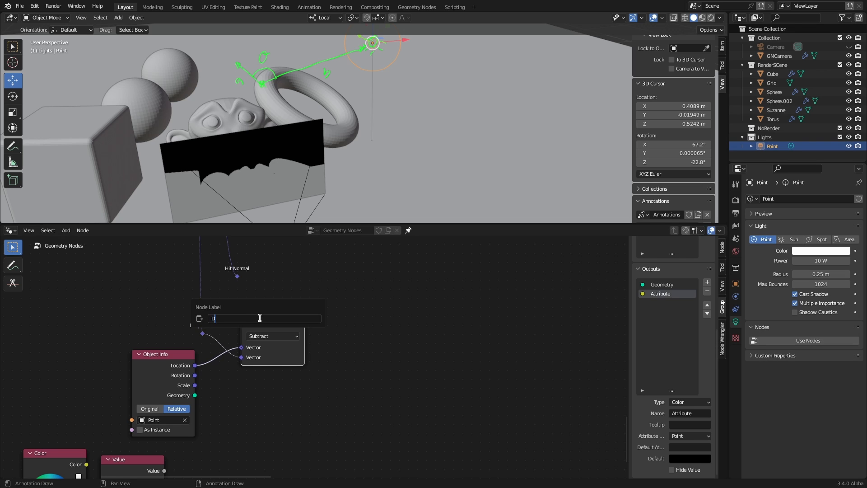
pyautogui.write('irectionToLight')
pyautogui.press('Return')
# Add a Vector Math node set to Dot Product, fed by Hit Normal and the DirectionToLight vector
pyautogui.click(320, 274)
pyautogui.hotkey('shift', 'a')
pyautogui.write('svec')
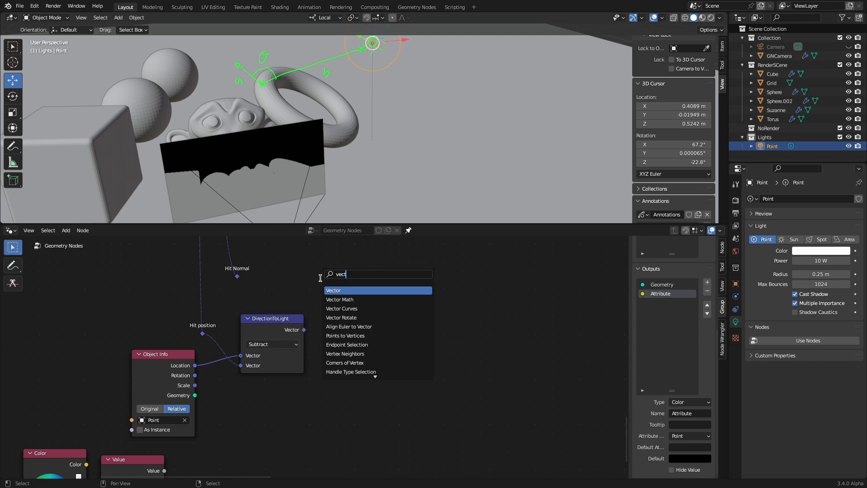
pyautogui.click(366, 300)
pyautogui.click(378, 331)
pyautogui.moveTo(270, 330); pyautogui.dragTo(265, 350)
pyautogui.moveTo(237, 276); pyautogui.dragTo(332, 345)
pyautogui.click(379, 325)
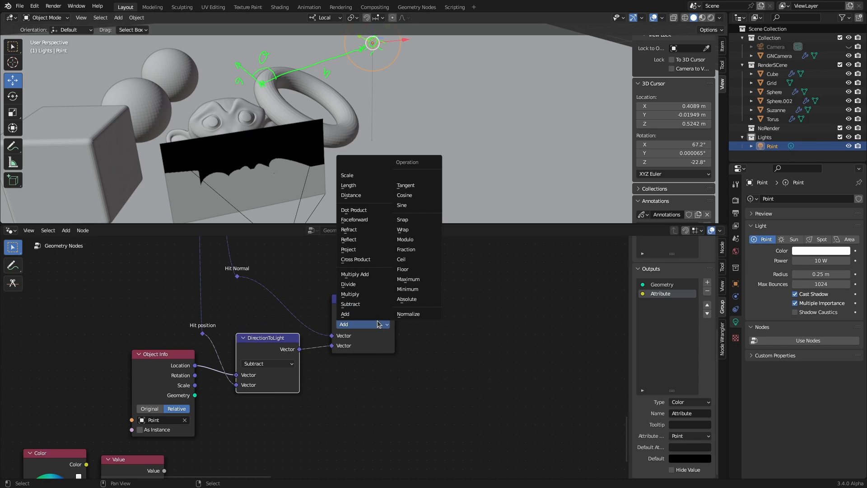
pyautogui.click(362, 210)
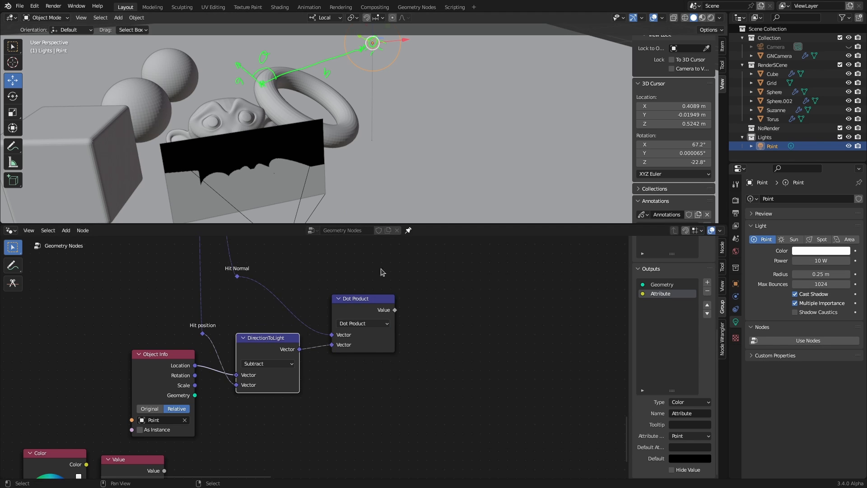
# Move the light's Object Info, Color, Value, DirectionToLight and Dot Product nodes across to below the UV pass frame
pyautogui.scroll(-3, 459, 336)
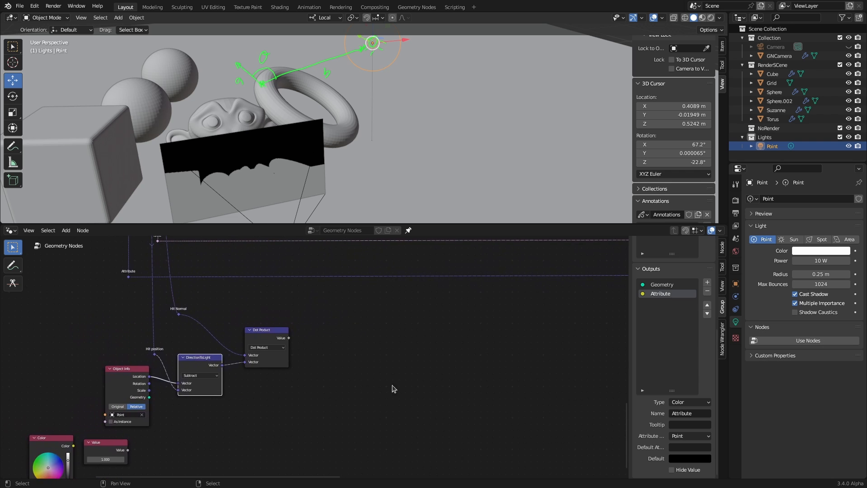
pyautogui.scroll(-4, 316, 361)
pyautogui.moveTo(289, 351); pyautogui.dragTo(529, 363)
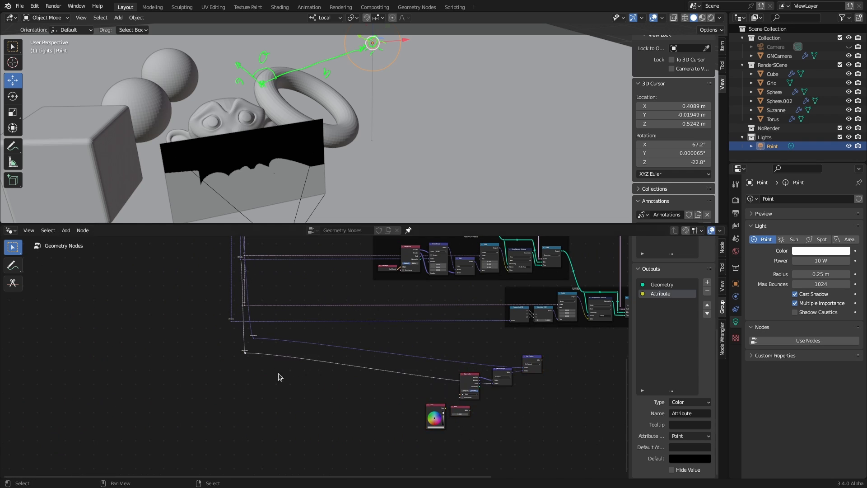
# Duplicate the UV pass's Store Named Attribute and geometry Switch nodes below its frame and take the copies out of the frame
pyautogui.scroll(5, 398, 372)
pyautogui.click(418, 264)
pyautogui.keyDown('shift'); pyautogui.click(512, 274); pyautogui.keyUp('shift')
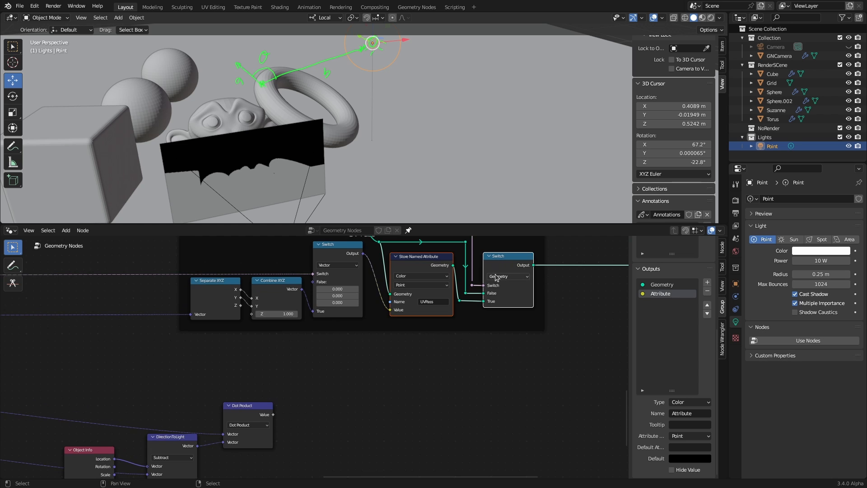
pyautogui.hotkey('shift', 'd')
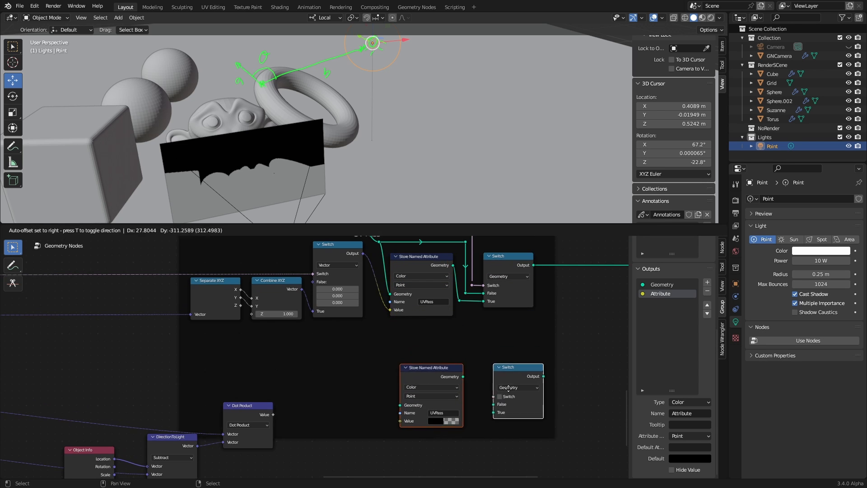
pyautogui.click(498, 433)
pyautogui.moveTo(519, 409); pyautogui.dragTo(485, 304, button='middle')
pyautogui.hotkey('alt', 'p')
pyautogui.moveTo(369, 302); pyautogui.dragTo(371, 311)
# Space out the duplicated Store Named Attribute and Switch nodes and wire them into the geometry chain after the UV pass
pyautogui.moveTo(506, 275); pyautogui.dragTo(471, 319, button='middle')
pyautogui.scroll(-2, 471, 319)
pyautogui.moveTo(416, 344); pyautogui.dragTo(463, 327)
pyautogui.moveTo(346, 350); pyautogui.dragTo(397, 340)
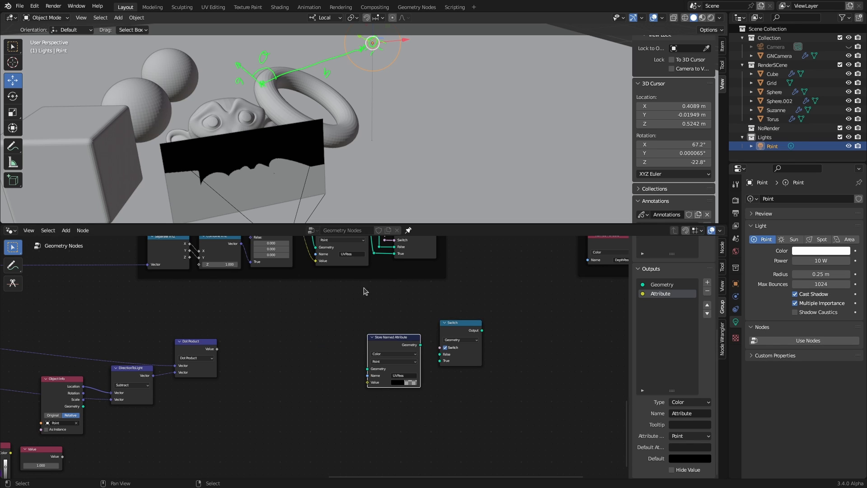
pyautogui.moveTo(396, 332); pyautogui.dragTo(440, 361)
pyautogui.moveTo(541, 339); pyautogui.dragTo(449, 396, button='middle')
pyautogui.moveTo(386, 398); pyautogui.dragTo(493, 291)
pyautogui.moveTo(341, 290); pyautogui.dragTo(269, 451)
pyautogui.moveTo(373, 391); pyautogui.dragTo(429, 394)
pyautogui.moveTo(312, 420); pyautogui.dragTo(422, 403)
# Turn off Alpha Pass and Depth Pass on the Camera group node and set the input under Resolution Y to 50
pyautogui.scroll(-8, 325, 406)
pyautogui.moveTo(286, 435); pyautogui.dragTo(194, 355, button='middle')
pyautogui.scroll(4, 194, 356)
pyautogui.moveTo(147, 304); pyautogui.dragTo(354, 294, button='middle')
pyautogui.scroll(10, 354, 294)
pyautogui.click(178, 391)
pyautogui.click(178, 403)
pyautogui.click(241, 378)
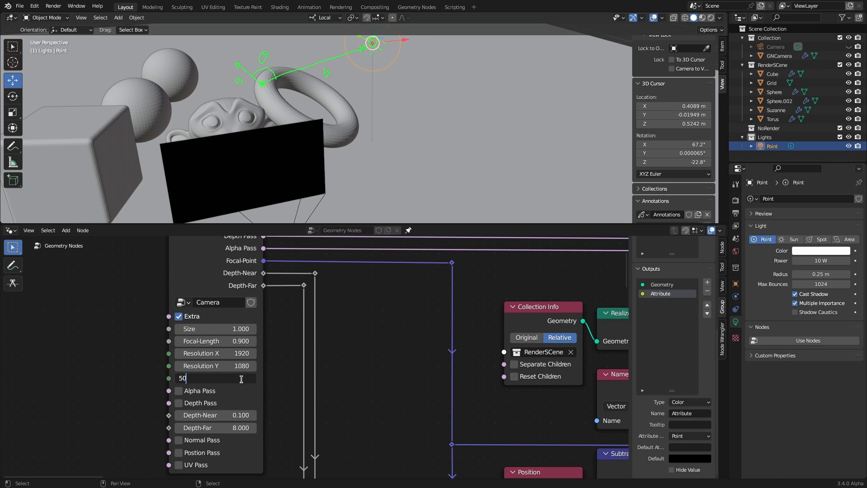
pyautogui.press('Return')
# Connect the Dot Product's Value output to the Value input of the duplicated Store Named Attribute node
pyautogui.keyDown('ctrl'); pyautogui.moveTo(445, 327); pyautogui.dragTo(492, 424, button='middle'); pyautogui.keyUp('ctrl')
pyautogui.moveTo(492, 424); pyautogui.dragTo(357, 379, button='middle')
pyautogui.scroll(6, 357, 380)
pyautogui.moveTo(385, 354); pyautogui.dragTo(373, 377, button='middle')
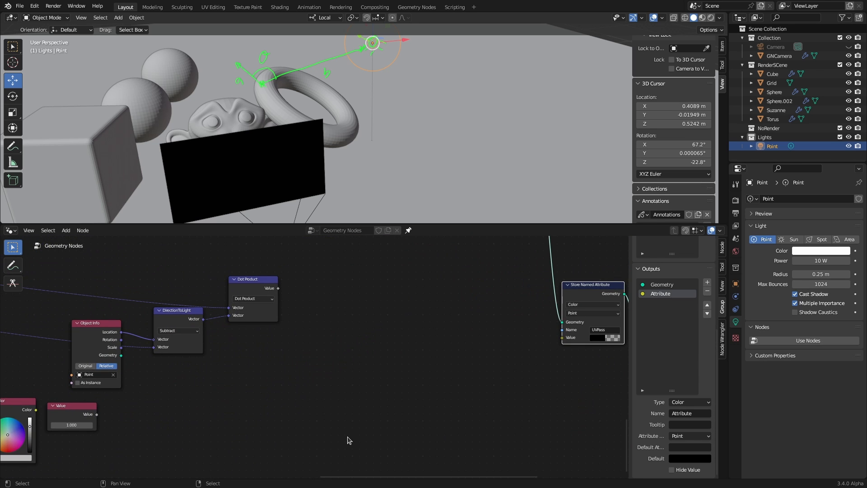
pyautogui.moveTo(278, 288)
pyautogui.mouseDown()
pyautogui.moveTo(540, 345)
pyautogui.moveTo(561, 338)
pyautogui.mouseUp()
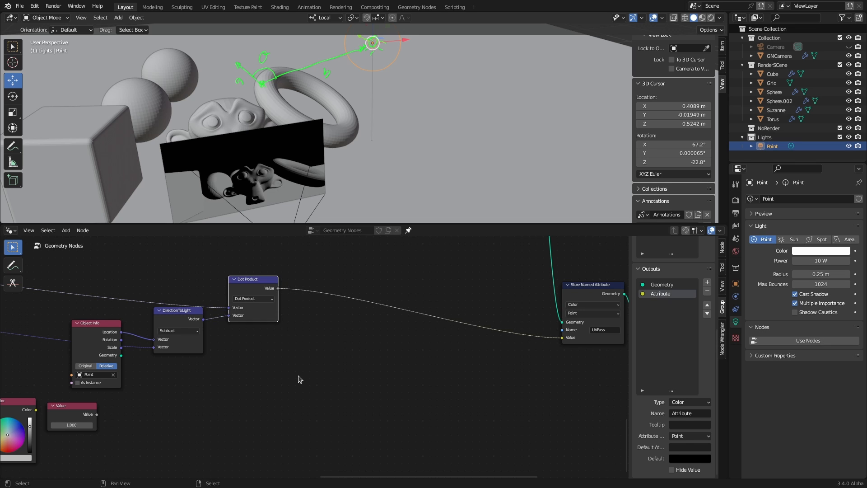
# Move the Point light, the GNCamera and Sphere.002 in the viewport to test the shading
pyautogui.moveTo(405, 40); pyautogui.dragTo(419, 81)
pyautogui.moveTo(382, 69); pyautogui.dragTo(382, 16)
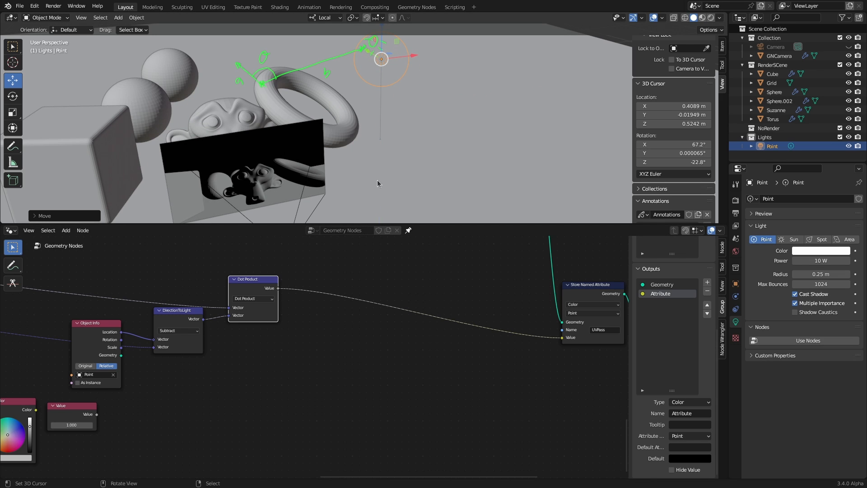
pyautogui.click(308, 185)
pyautogui.moveTo(283, 221); pyautogui.dragTo(280, 191)
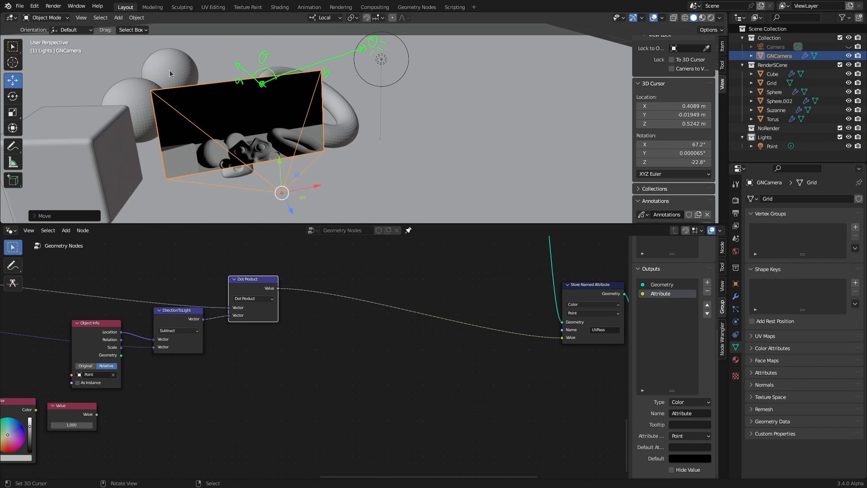
pyautogui.click(184, 76)
pyautogui.moveTo(185, 75); pyautogui.dragTo(171, 58)
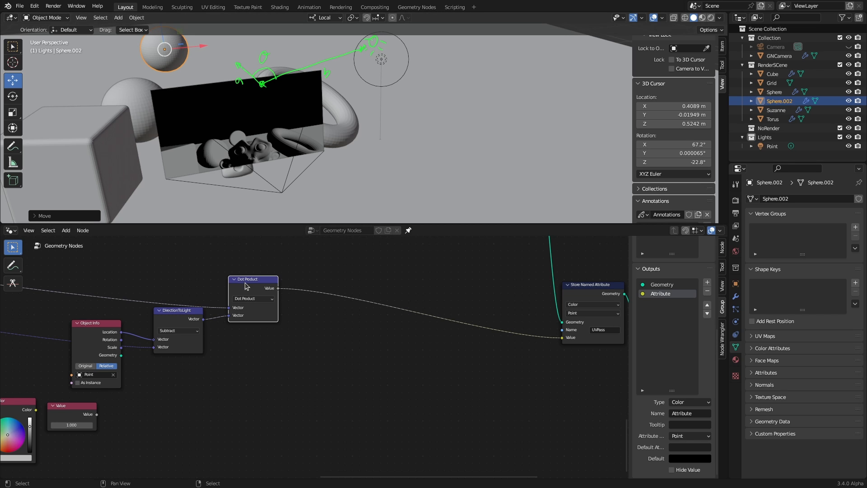
# Annotate the dot product formula a·b = ||a|| ||b|| cosθ and draw a vector b from Sphere.002 to the light
pyautogui.click(12, 146)
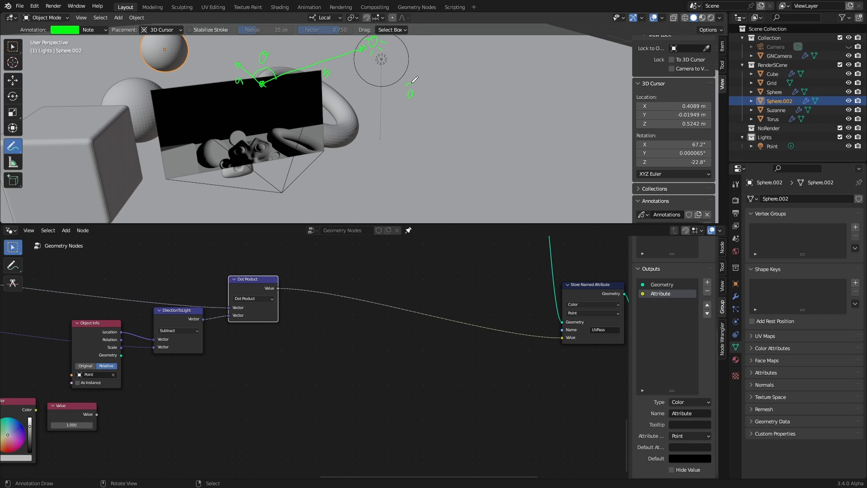
pyautogui.moveTo(423, 83); pyautogui.dragTo(423, 93)
pyautogui.moveTo(448, 80)
pyautogui.mouseDown()
pyautogui.moveTo(449, 93)
pyautogui.moveTo(478, 91)
pyautogui.mouseUp()
pyautogui.moveTo(483, 73)
pyautogui.mouseDown()
pyautogui.moveTo(481, 90)
pyautogui.moveTo(490, 89)
pyautogui.mouseUp()
pyautogui.moveTo(499, 72)
pyautogui.mouseDown()
pyautogui.moveTo(498, 88)
pyautogui.moveTo(567, 62)
pyautogui.mouseUp()
pyautogui.moveTo(165, 48); pyautogui.dragTo(352, 44)
pyautogui.moveTo(474, 80); pyautogui.dragTo(477, 90)
# Make room after DirectionToLight and insert a Vector Math node set to Normalize between it and the Dot Product
pyautogui.moveTo(244, 343); pyautogui.dragTo(319, 312, button='middle')
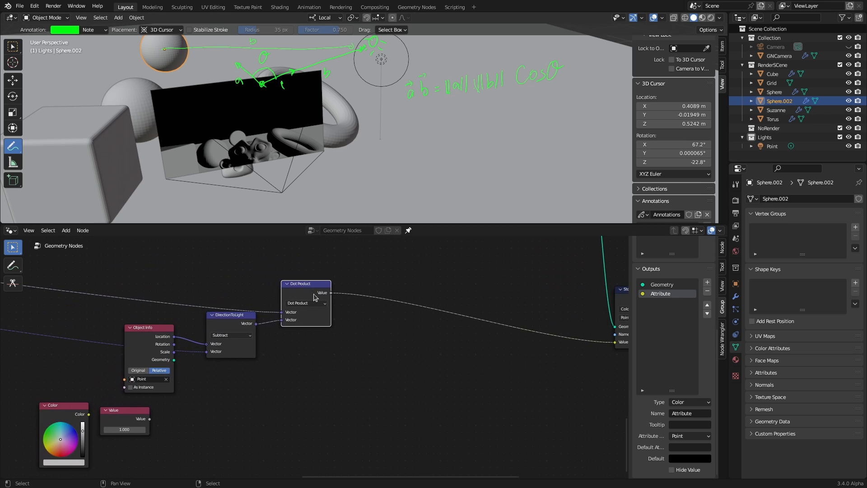
pyautogui.moveTo(319, 313); pyautogui.dragTo(381, 294)
pyautogui.moveTo(227, 327); pyautogui.dragTo(223, 359)
pyautogui.moveTo(264, 389); pyautogui.dragTo(341, 373)
pyautogui.hotkey('shift', 'a')
pyautogui.write('svector')
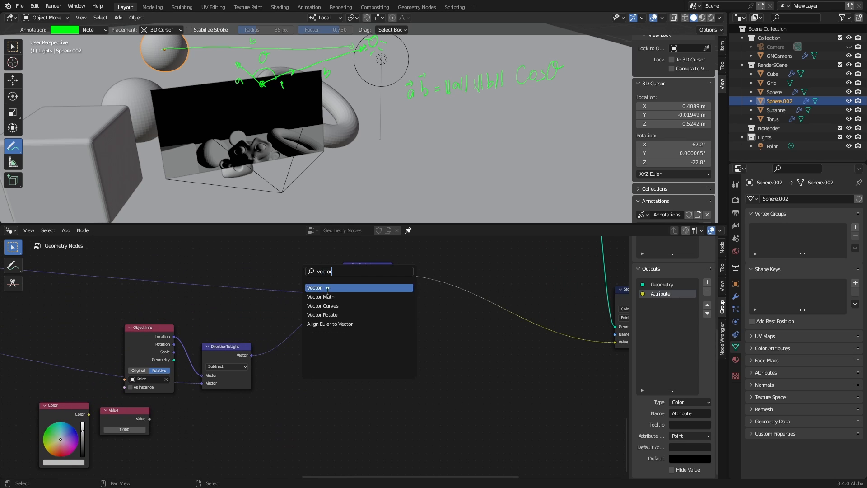
pyautogui.click(321, 296)
pyautogui.click(318, 346)
pyautogui.click(318, 357)
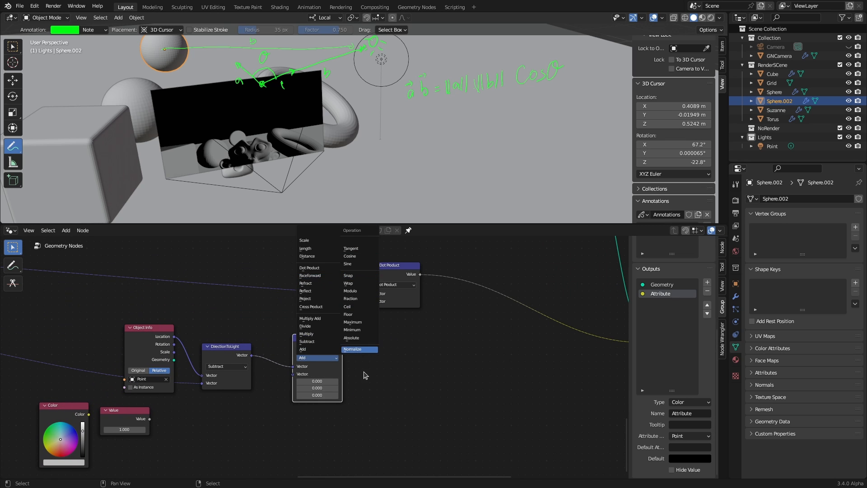
pyautogui.click(360, 349)
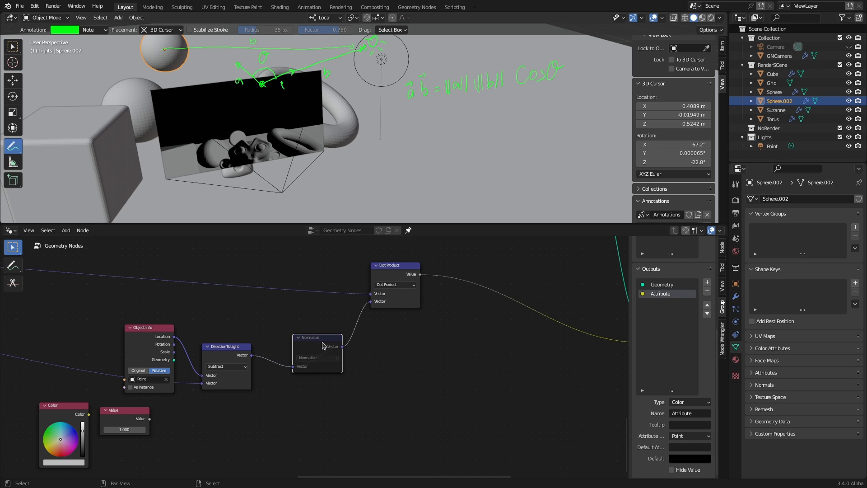
# Toggle muting of the Normalize node to compare the shading with and without it
pyautogui.press('m')
pyautogui.press('m')
pyautogui.press('m')
pyautogui.press('m')
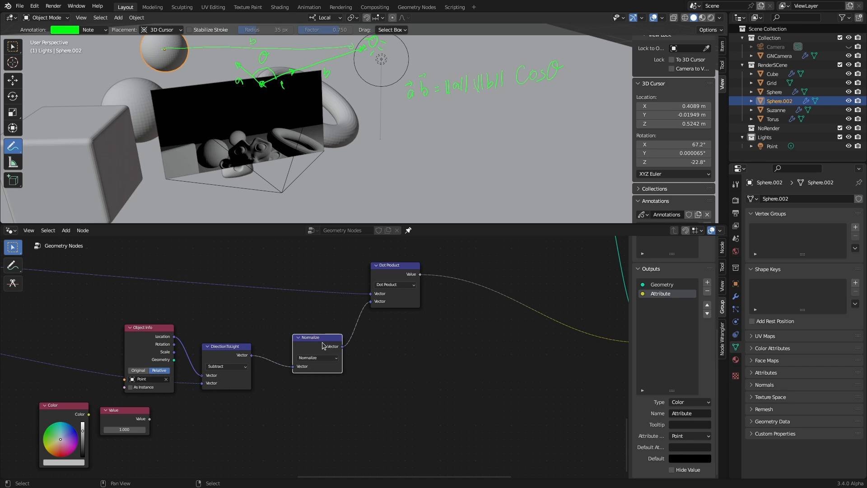
# Cross out the ||a|| ||b|| part of the annotated dot product formula
pyautogui.moveTo(488, 95)
pyautogui.mouseDown()
pyautogui.moveTo(489, 105)
pyautogui.moveTo(459, 122)
pyautogui.mouseUp()
pyautogui.moveTo(491, 81); pyautogui.dragTo(447, 137)
pyautogui.moveTo(461, 94); pyautogui.dragTo(495, 131)
# Lower the GNCamera and move the Point light about 0.86 m along its local X axis towards the torus
pyautogui.hotkey('shift', 'space')
pyautogui.press('r')
pyautogui.rightClick(186, 107)
pyautogui.moveTo(286, 178); pyautogui.dragTo(288, 179)
pyautogui.click(381, 60)
pyautogui.click(18, 79)
pyautogui.moveTo(412, 56); pyautogui.dragTo(324, 91)
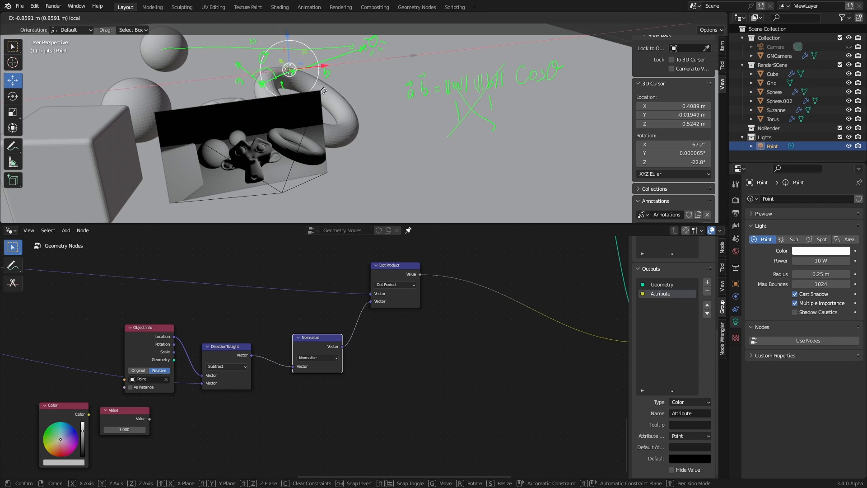
pyautogui.moveTo(309, 165); pyautogui.dragTo(309, 166)
# Stack the Value and Color nodes below the Object Info node and move the Normalize node closer to DirectionToLight
pyautogui.moveTo(124, 429); pyautogui.dragTo(132, 344, button='middle')
pyautogui.moveTo(78, 324); pyautogui.dragTo(135, 388)
pyautogui.moveTo(325, 268); pyautogui.dragTo(302, 286)
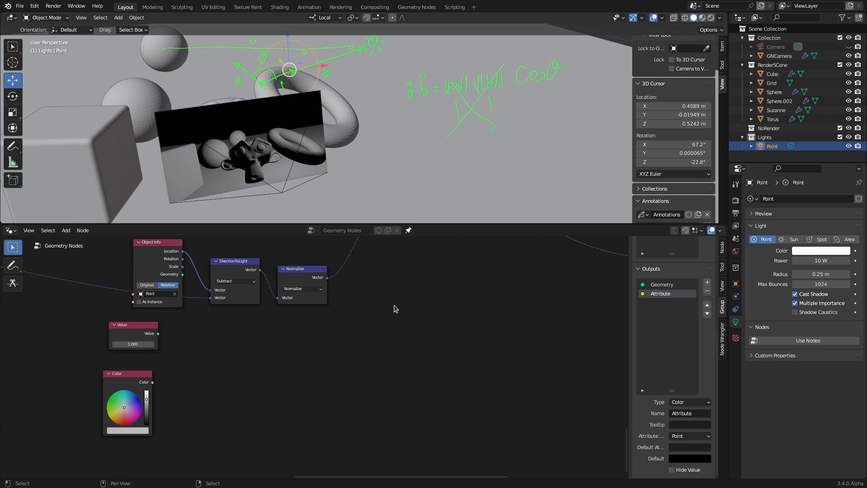
# Add a Math node beside the Normalize node
pyautogui.moveTo(352, 309); pyautogui.dragTo(361, 310, button='middle')
pyautogui.hotkey('shift', 'a')
pyautogui.write('math mu')
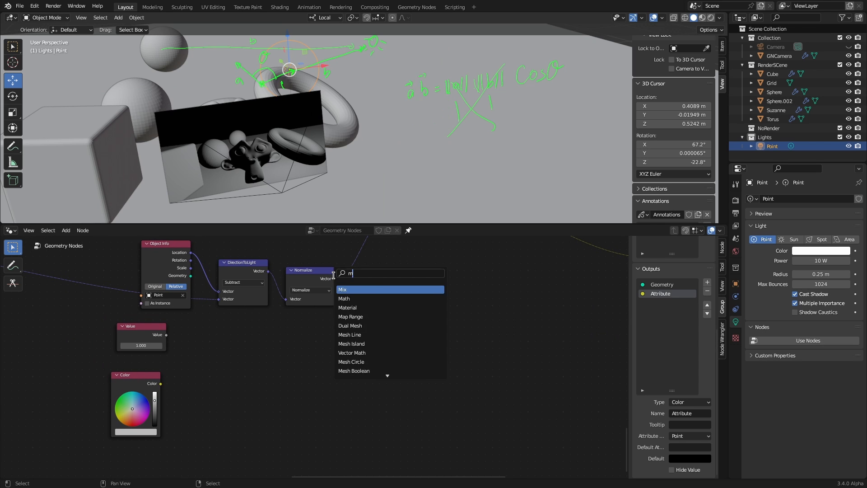
pyautogui.press('BackSpace')
pyautogui.press('BackSpace')
pyautogui.press('Return')
pyautogui.click(396, 305)
pyautogui.hotkey('shift', 'd')
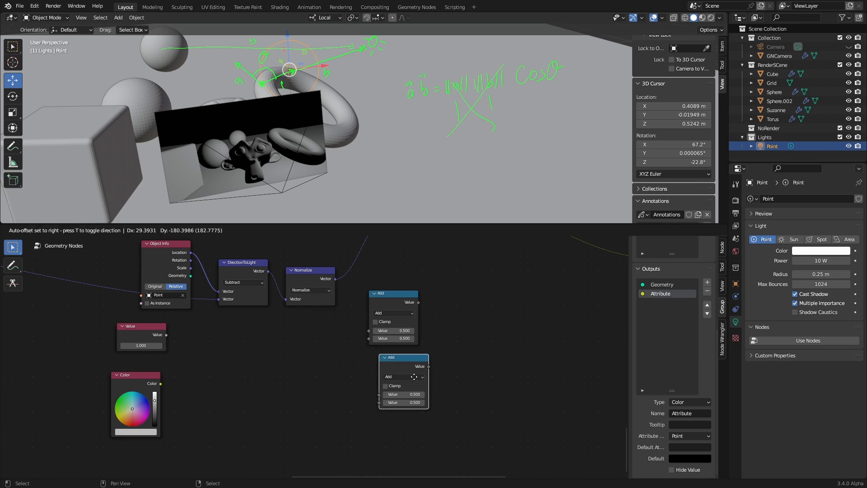
pyautogui.click(430, 367)
pyautogui.moveTo(398, 295); pyautogui.dragTo(389, 295)
pyautogui.moveTo(472, 379); pyautogui.dragTo(421, 344, button='middle')
pyautogui.click(388, 341)
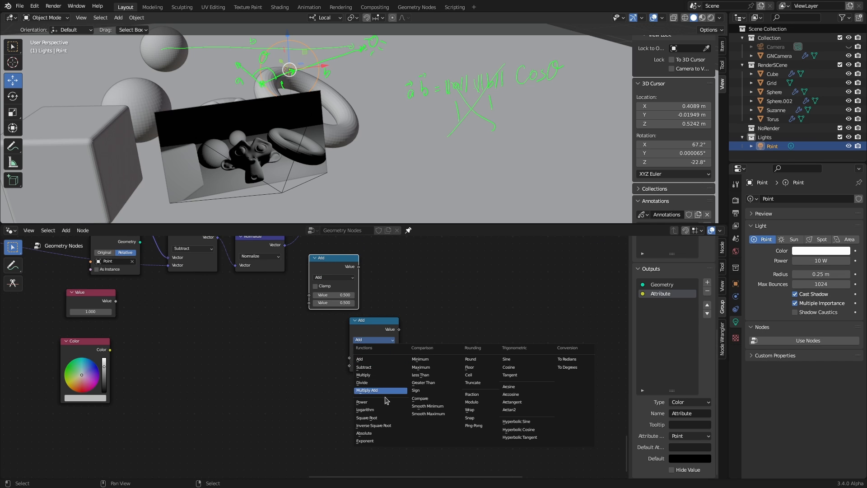
pyautogui.click(392, 335)
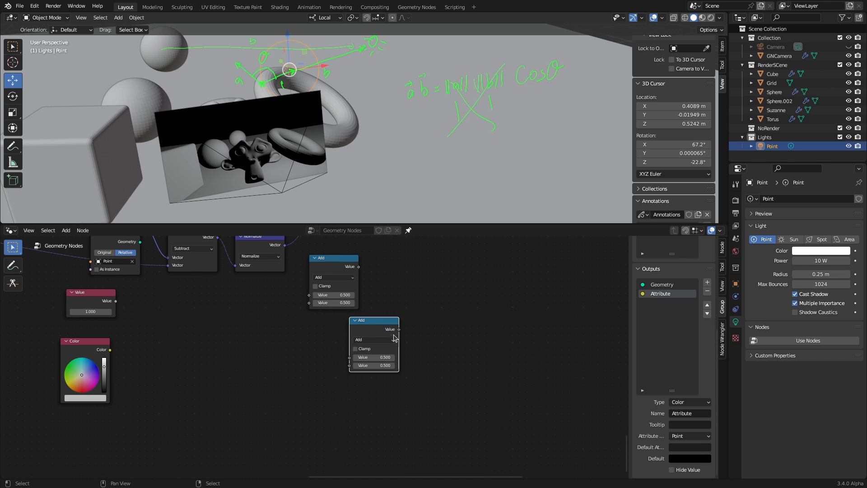
pyautogui.press('x')
# Add a Vector Math node below the Math node
pyautogui.hotkey('shift', 'a')
pyautogui.write('smath')
pyautogui.press('Down')
pyautogui.press('Return')
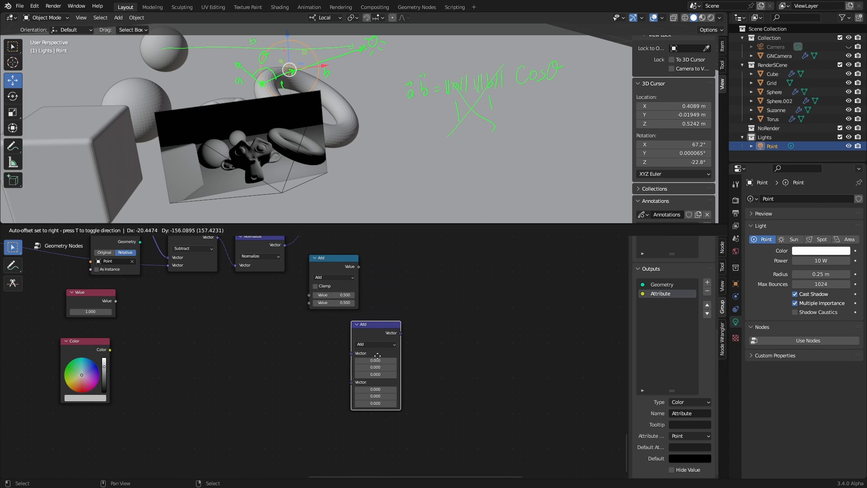
pyautogui.click(389, 330)
# Connect the Normalize and Value outputs to the Math node's two inputs and set its operation to Multiply
pyautogui.moveTo(421, 287); pyautogui.dragTo(438, 323, button='middle')
pyautogui.moveTo(301, 281); pyautogui.dragTo(326, 330)
pyautogui.moveTo(132, 336); pyautogui.dragTo(326, 338)
pyautogui.click(351, 312)
pyautogui.click(348, 331)
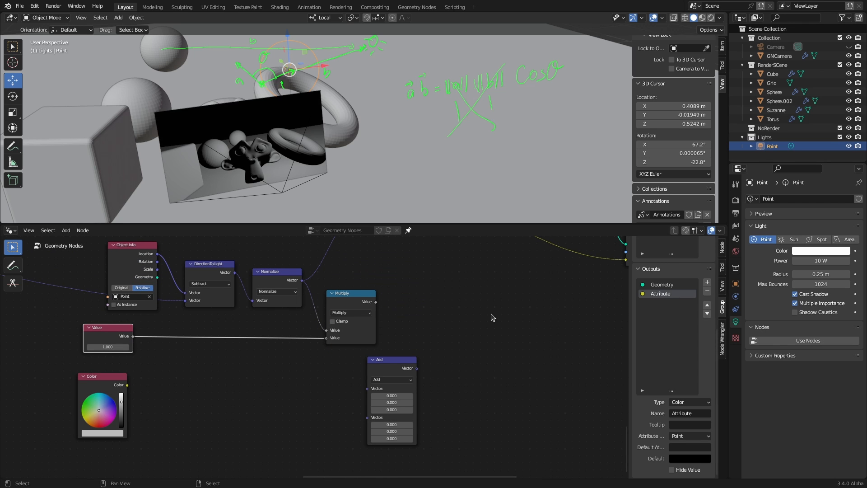
# Feed the Math Multiply result and the Color node into the Vector Math node and set it to Multiply
pyautogui.moveTo(394, 360); pyautogui.dragTo(433, 347)
pyautogui.moveTo(376, 301); pyautogui.dragTo(407, 377)
pyautogui.moveTo(128, 385); pyautogui.dragTo(407, 384)
pyautogui.click(432, 368)
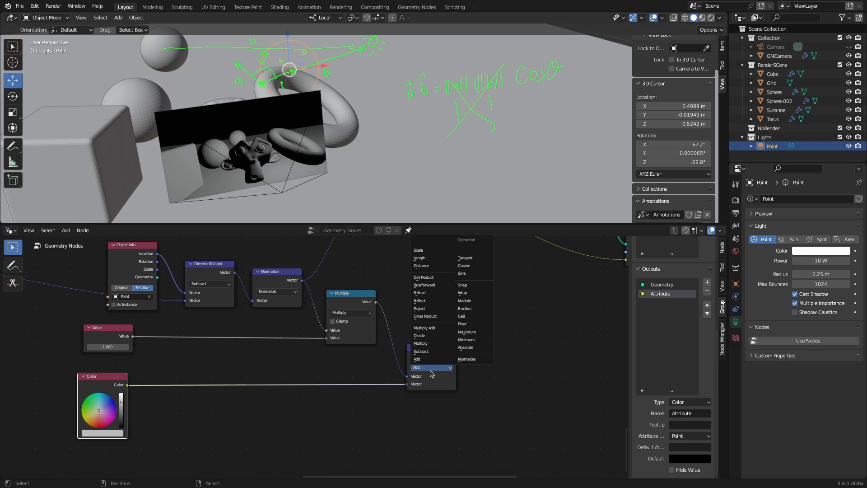
pyautogui.click(431, 346)
# Route the Dot Product value into the Math Multiply node and the vector Multiply result into Store Named Attribute's Value
pyautogui.scroll(-5, 505, 314)
pyautogui.moveTo(506, 336); pyautogui.dragTo(443, 372, button='middle')
pyautogui.moveTo(292, 348); pyautogui.dragTo(326, 334)
pyautogui.moveTo(342, 391); pyautogui.dragTo(422, 384)
pyautogui.moveTo(330, 336); pyautogui.dragTo(388, 356)
pyautogui.moveTo(329, 274); pyautogui.dragTo(365, 379)
pyautogui.moveTo(447, 383); pyautogui.dragTo(486, 322)
# Set the Color node to bright magenta and move the Point light slightly along its local X axis
pyautogui.moveTo(129, 422); pyautogui.dragTo(132, 386)
pyautogui.moveTo(107, 427); pyautogui.dragTo(123, 441)
pyautogui.moveTo(323, 65)
pyautogui.mouseDown()
pyautogui.moveTo(224, 66)
pyautogui.moveTo(334, 74)
pyautogui.mouseUp()
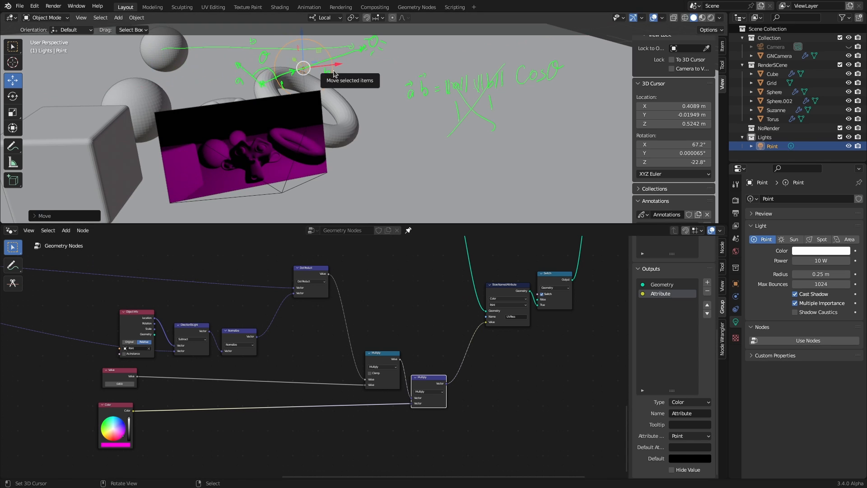
# Change the Color node to a near-white tint and move the Dot Product node closer to Normalize
pyautogui.click(121, 445)
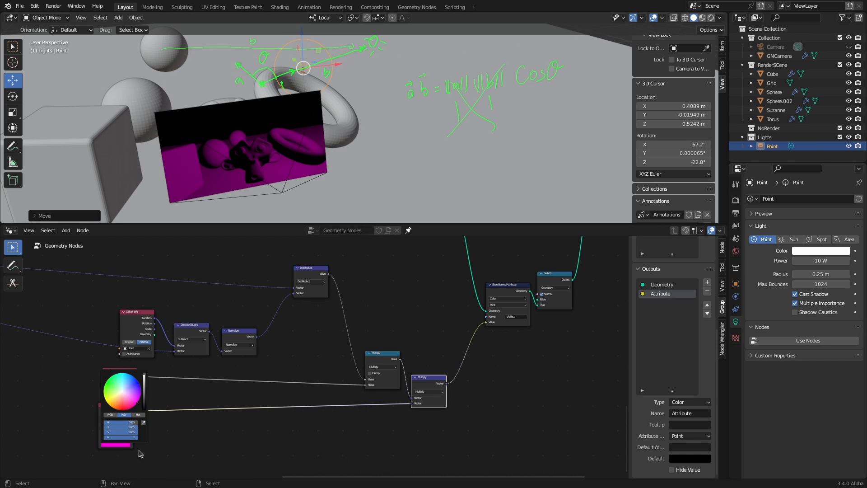
pyautogui.click(122, 397)
pyautogui.scroll(2, 313, 360)
pyautogui.moveTo(316, 325); pyautogui.dragTo(490, 346, button='middle')
pyautogui.moveTo(484, 243); pyautogui.dragTo(475, 270, button='middle')
pyautogui.moveTo(475, 267); pyautogui.dragTo(434, 314)
# Set the Value node to -1.8 and nudge the Point light down, placing the Value node nearer the Color node
pyautogui.moveTo(160, 428); pyautogui.dragTo(156, 378, button='middle')
pyautogui.moveTo(157, 378); pyautogui.dragTo(201, 399)
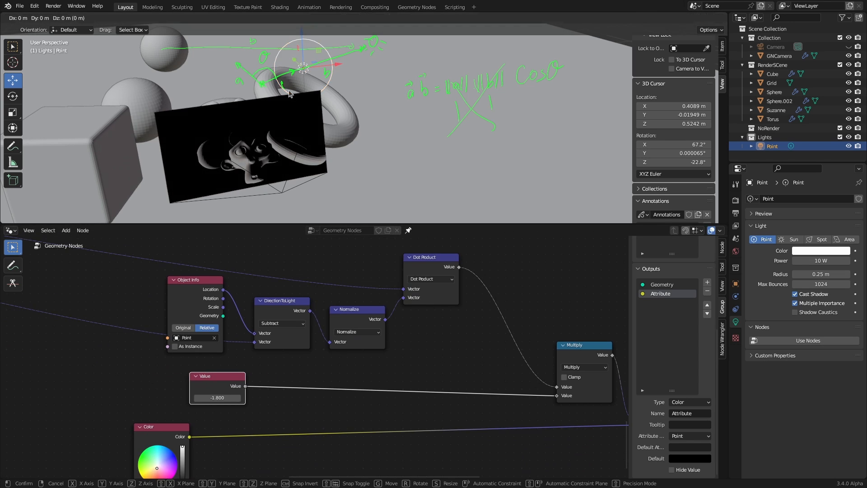
pyautogui.moveTo(303, 68); pyautogui.dragTo(302, 76)
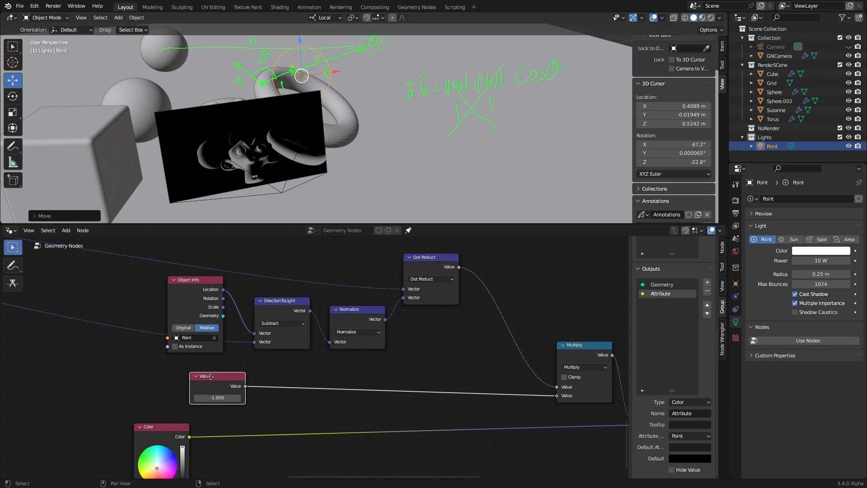
pyautogui.moveTo(214, 378); pyautogui.dragTo(176, 383)
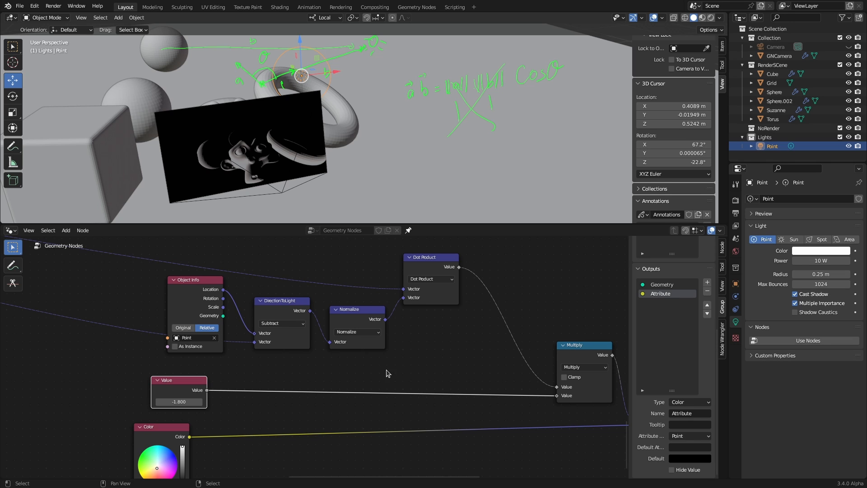
pyautogui.moveTo(408, 361); pyautogui.dragTo(405, 333, button='middle')
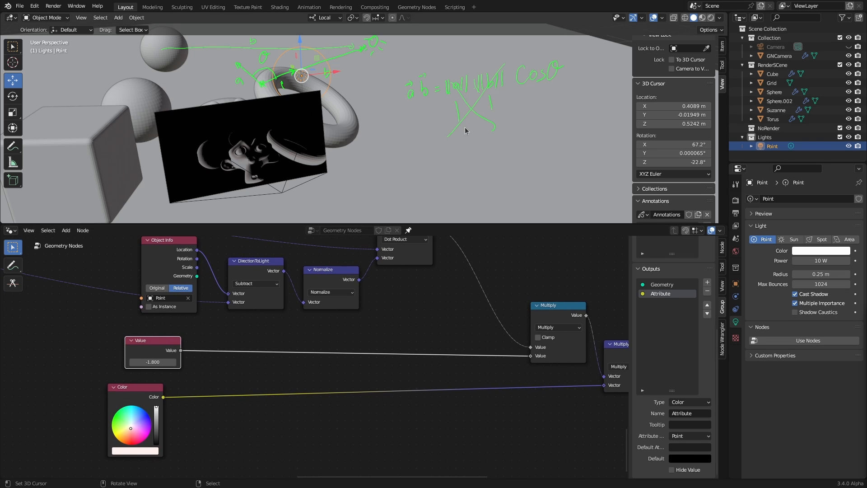
# Underline Cosθ in the annotated formula and sketch a circle with X and Y axes below it
pyautogui.click(13, 146)
pyautogui.moveTo(559, 78)
pyautogui.mouseDown()
pyautogui.moveTo(524, 90)
pyautogui.moveTo(558, 85)
pyautogui.mouseUp()
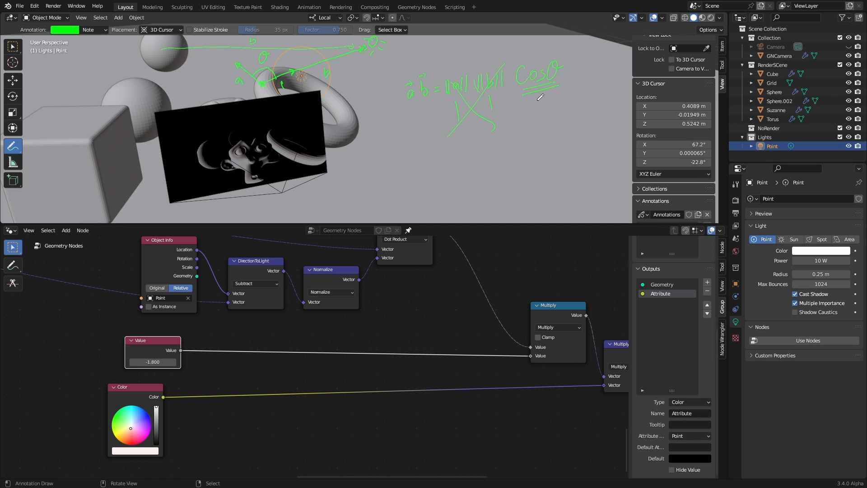
pyautogui.moveTo(484, 144)
pyautogui.mouseDown()
pyautogui.moveTo(501, 146)
pyautogui.moveTo(480, 223)
pyautogui.mouseUp()
pyautogui.moveTo(415, 184); pyautogui.dragTo(558, 176)
pyautogui.moveTo(557, 179)
pyautogui.mouseDown()
pyautogui.moveTo(565, 193)
pyautogui.moveTo(556, 192)
pyautogui.mouseUp()
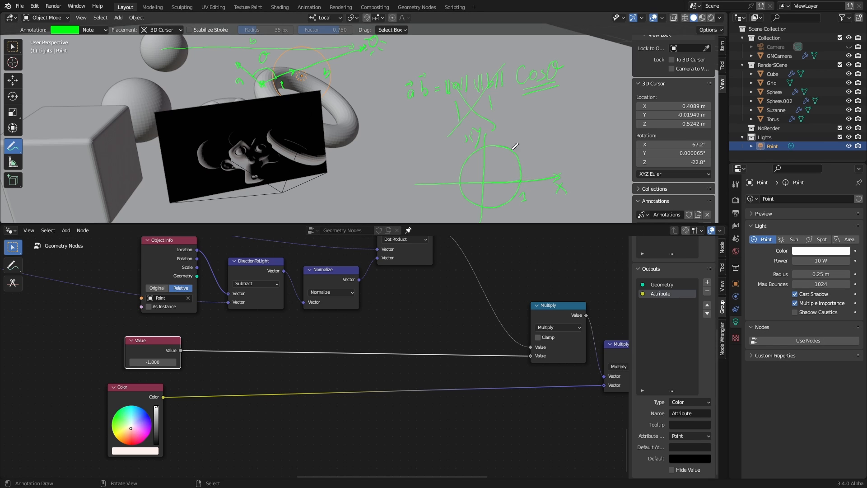
# Label the annotated circle with 0, -1 and 180, and box the quadrant between its positive axes
pyautogui.moveTo(490, 135); pyautogui.dragTo(489, 136)
pyautogui.moveTo(457, 164); pyautogui.dragTo(461, 162)
pyautogui.moveTo(393, 337); pyautogui.dragTo(384, 351, button='middle')
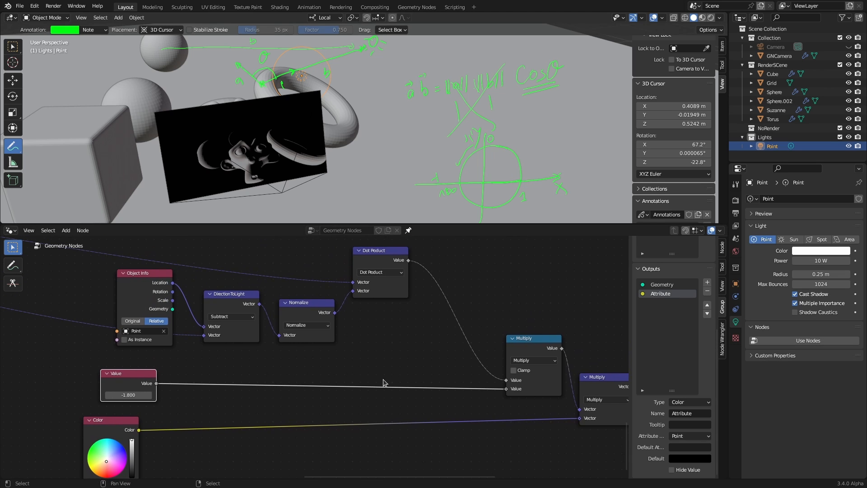
pyautogui.moveTo(485, 125)
pyautogui.mouseDown()
pyautogui.moveTo(493, 189)
pyautogui.moveTo(536, 161)
pyautogui.moveTo(488, 125)
pyautogui.moveTo(488, 132)
pyautogui.mouseUp()
# Insert a Math node set to Maximum with a value of 0 between Dot Product and the Math Multiply node
pyautogui.scroll(-1, 408, 326)
pyautogui.moveTo(381, 283); pyautogui.dragTo(379, 285)
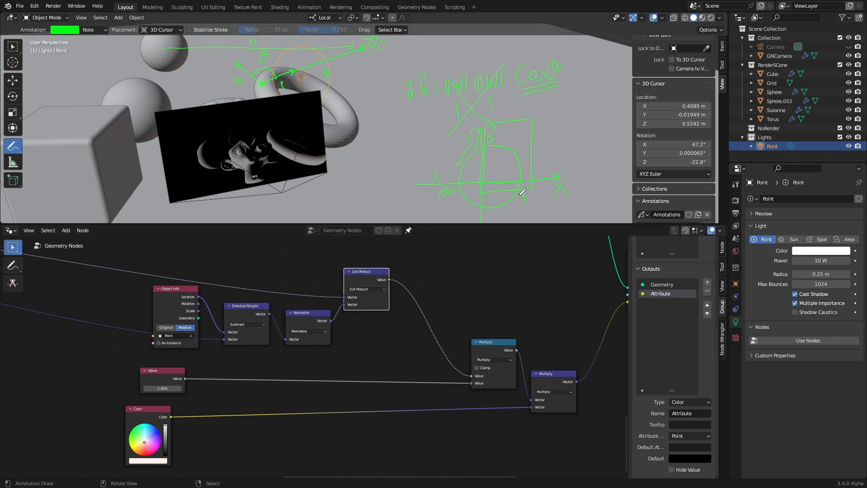
pyautogui.hotkey('shift', 'a')
pyautogui.click(381, 271)
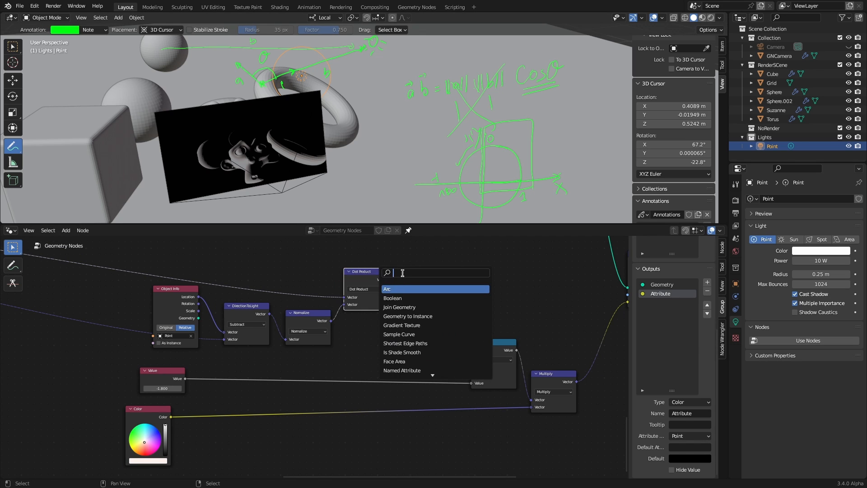
pyautogui.write('add')
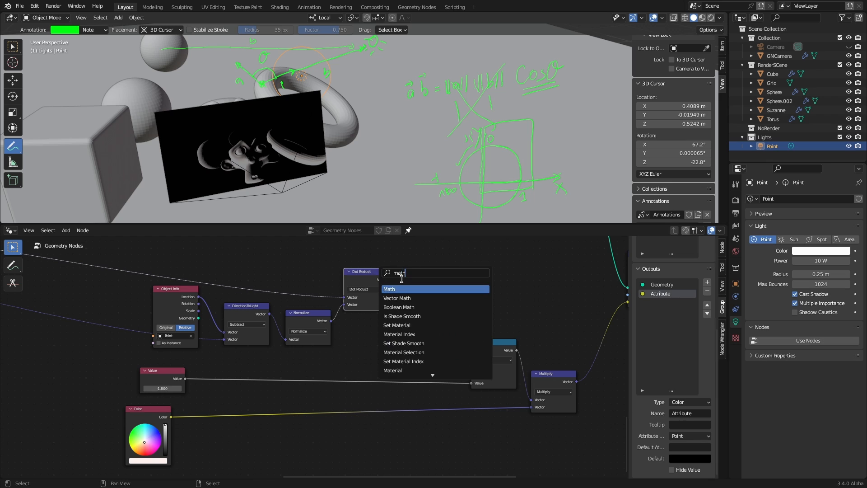
pyautogui.press('Return')
pyautogui.click(438, 304)
pyautogui.click(439, 301)
pyautogui.click(488, 326)
pyautogui.click(443, 324)
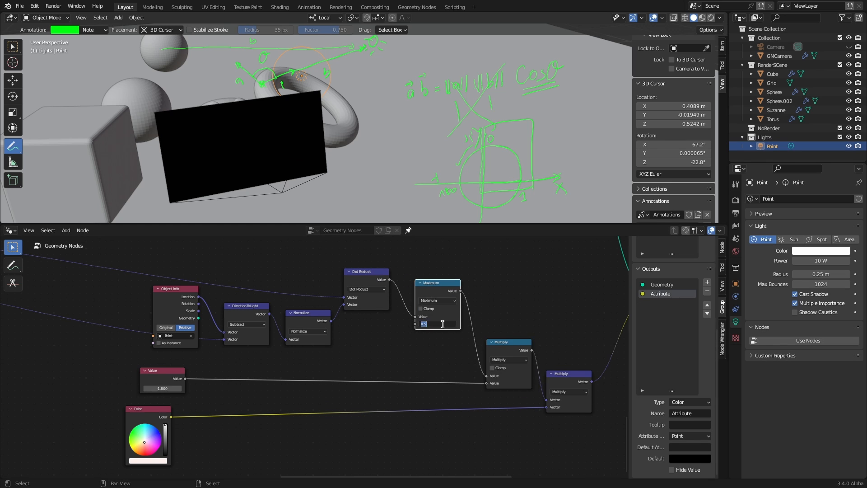
pyautogui.write('00')
pyautogui.press('Return')
# Set the Value node's light strength to 1
pyautogui.hscroll(3, 432, 350)
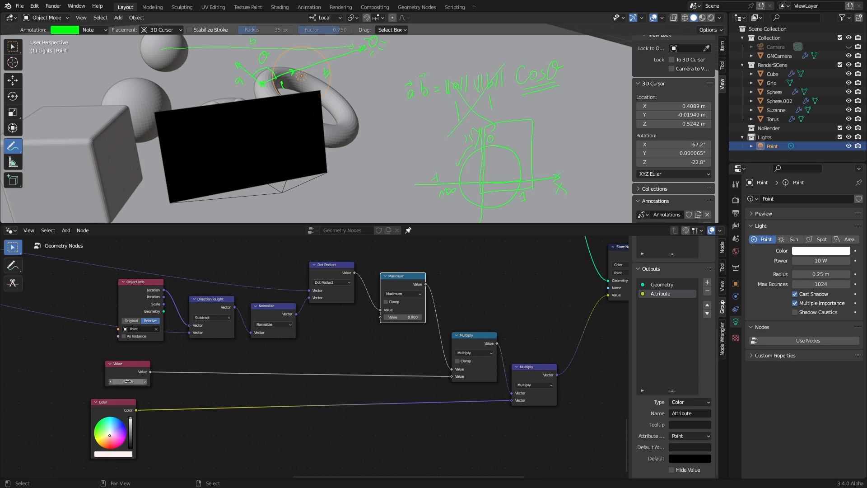
pyautogui.write('1')
pyautogui.press('Return')
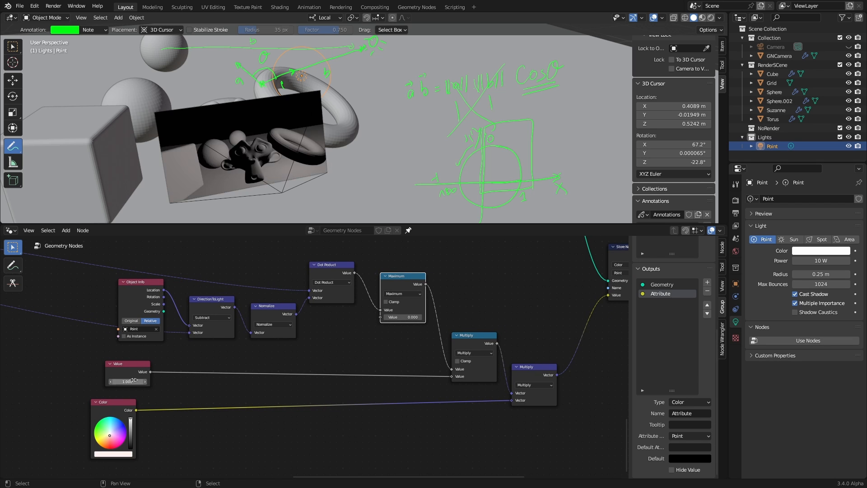
pyautogui.scroll(2, 408, 376)
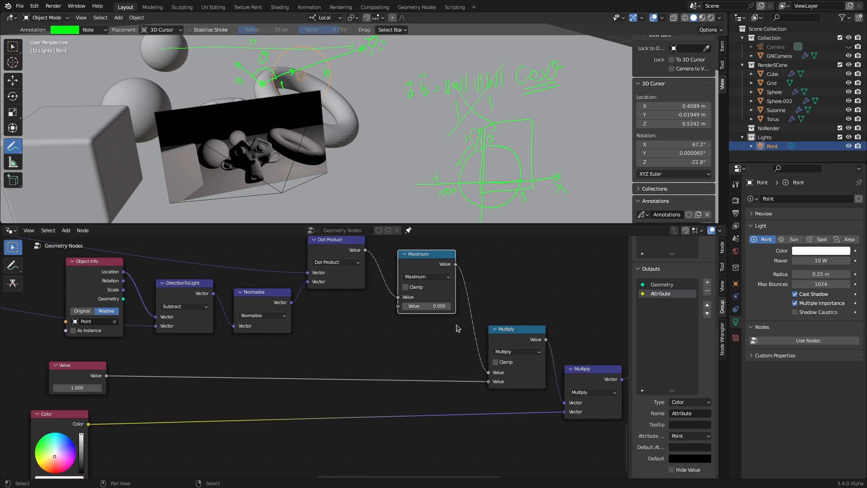
pyautogui.scroll(2, 408, 376)
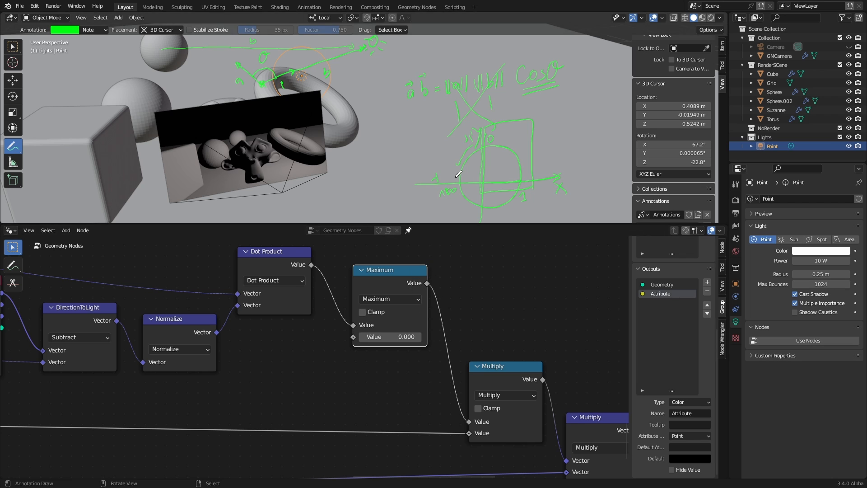
pyautogui.scroll(-3, 379, 423)
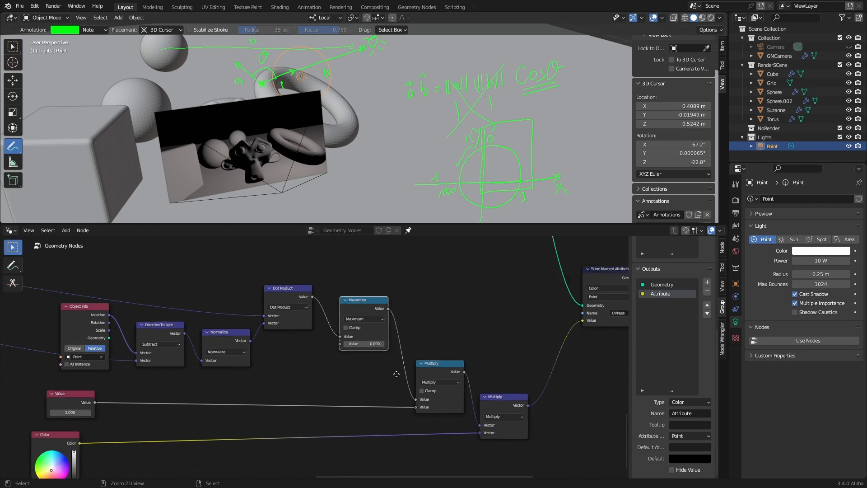
# Try a light strength of -1 in the Value node and set it back to 1
pyautogui.click(137, 365)
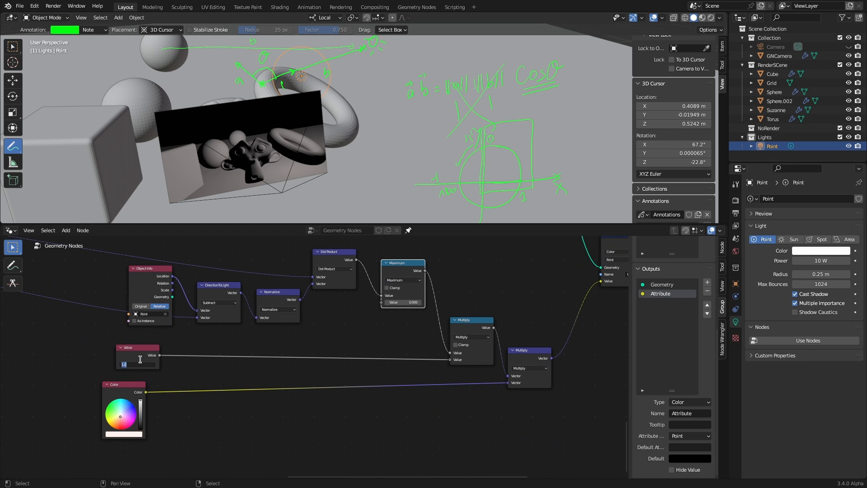
pyautogui.write('-1')
pyautogui.press('Return')
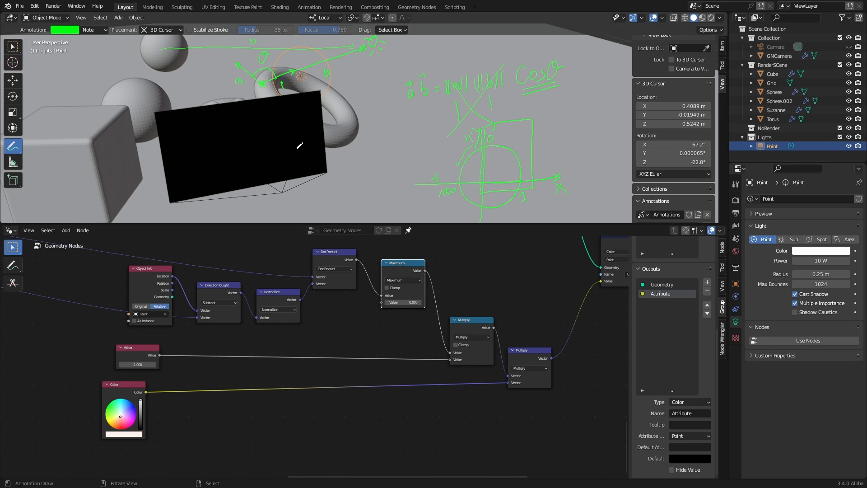
pyautogui.click(140, 365)
pyautogui.press('Return')
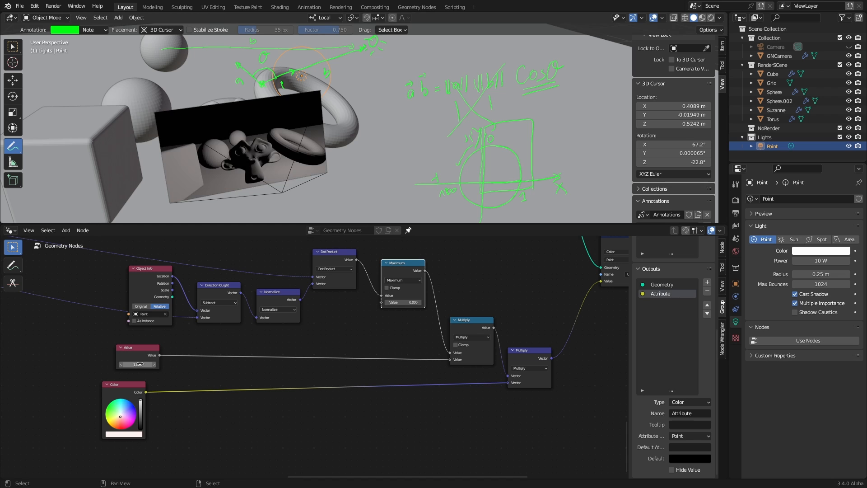
# Move the Object Info, Value and Color nodes away from the shading math nodes
pyautogui.scroll(-2, 350, 362)
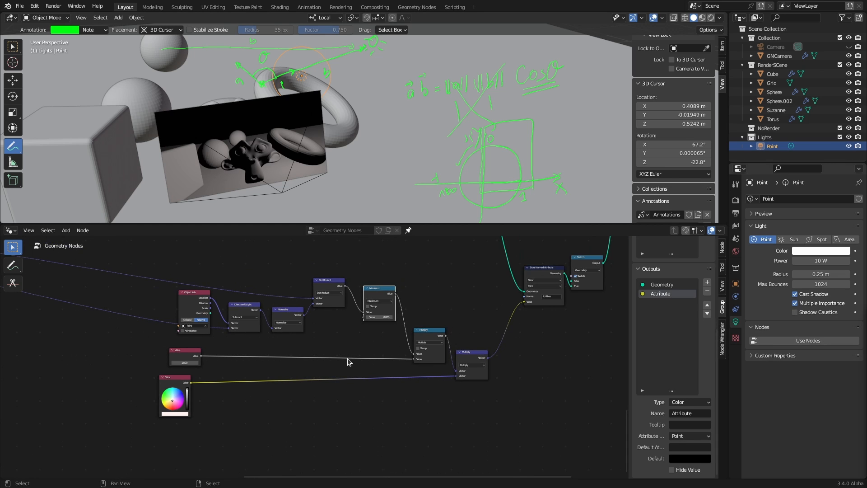
pyautogui.moveTo(202, 300); pyautogui.dragTo(183, 300)
pyautogui.moveTo(189, 357); pyautogui.dragTo(167, 358)
pyautogui.moveTo(173, 378); pyautogui.dragTo(145, 381)
# Group the nodes from DirectionToLight to the vector Multiply and space out DirectionToLight and Normalize inside the group
pyautogui.moveTo(216, 260); pyautogui.dragTo(505, 421)
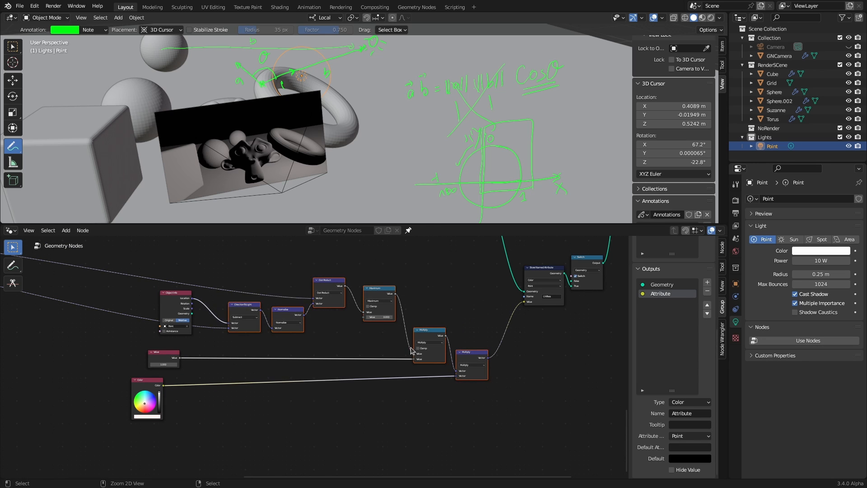
pyautogui.hotkey('ctrl', 'g')
pyautogui.scroll(1, 397, 343)
pyautogui.moveTo(398, 343); pyautogui.dragTo(487, 330, button='middle')
pyautogui.scroll(2, 487, 330)
pyautogui.moveTo(289, 296); pyautogui.dragTo(180, 306)
pyautogui.moveTo(180, 306); pyautogui.dragTo(187, 278)
pyautogui.moveTo(249, 315); pyautogui.dragTo(253, 320)
# Move the Dot Product's vector input to the top of the group inputs and bend its link with a reroute above DirectionToLight
pyautogui.click(659, 277)
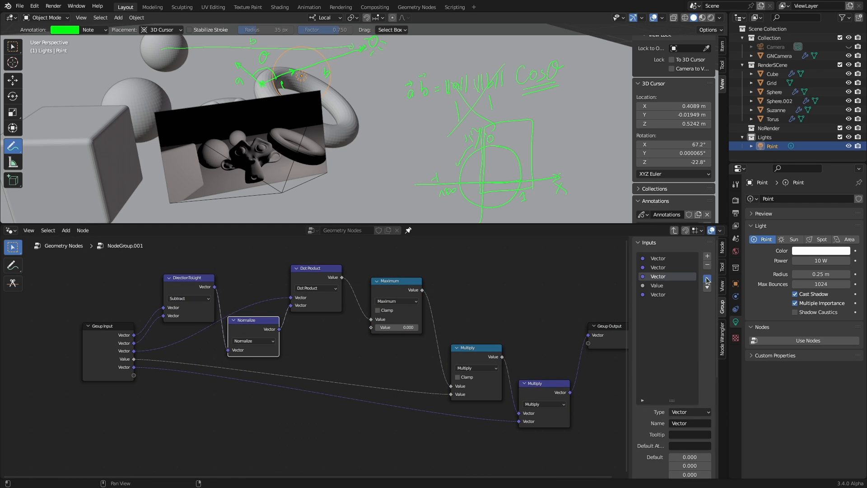
pyautogui.doubleClick(707, 279)
pyautogui.keyDown('shift'); pyautogui.moveTo(259, 310); pyautogui.dragTo(256, 289, button='right'); pyautogui.keyUp('shift')
pyautogui.press('g')
pyautogui.click(166, 260)
# Rename the first three group inputs Hit Normal, Light location and Hit Postion, and lower DirectionToLight level with Normalize
pyautogui.doubleClick(656, 259)
pyautogui.write('Hit Normal')
pyautogui.press('Return')
pyautogui.moveTo(187, 277); pyautogui.dragTo(186, 308)
pyautogui.doubleClick(658, 267)
pyautogui.write('Light location')
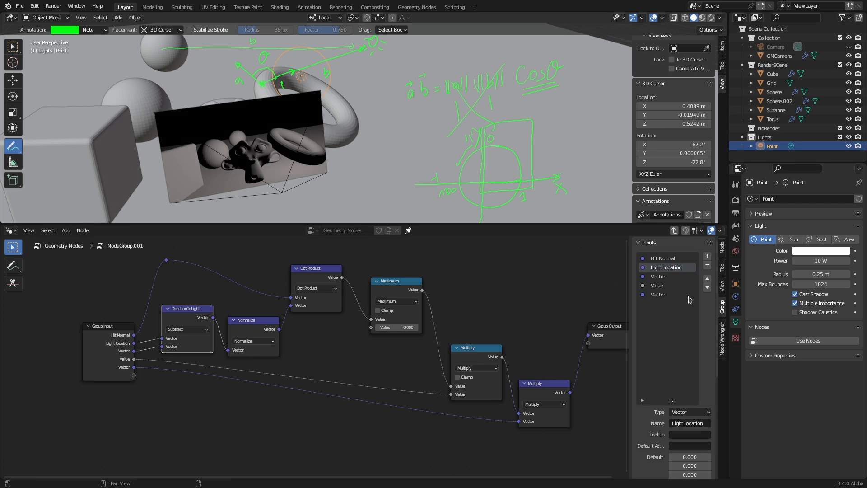
pyautogui.press('Return')
pyautogui.doubleClick(663, 277)
pyautogui.write('Hit Postion')
pyautogui.press('Return')
# Rename the last two group inputs Power and Color, and set the Color input's type to Color
pyautogui.doubleClick(657, 286)
pyautogui.write('Power')
pyautogui.press('Return')
pyautogui.doubleClick(658, 295)
pyautogui.write('Color')
pyautogui.press('Return')
pyautogui.click(691, 412)
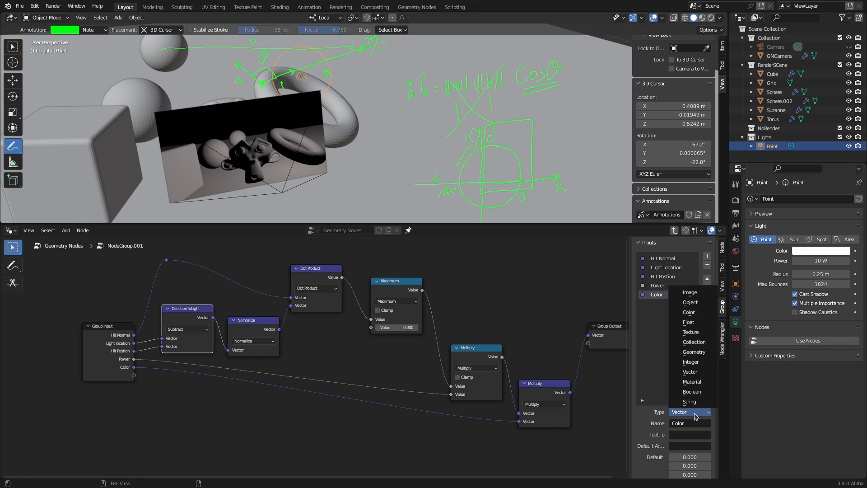
pyautogui.click(687, 403)
# Exit the lighting group, move Object Info beside it, and cut the Value and Color nodes' links to the group's Power and Color inputs
pyautogui.press('Home')
pyautogui.click(673, 231)
pyautogui.moveTo(183, 271); pyautogui.dragTo(280, 281)
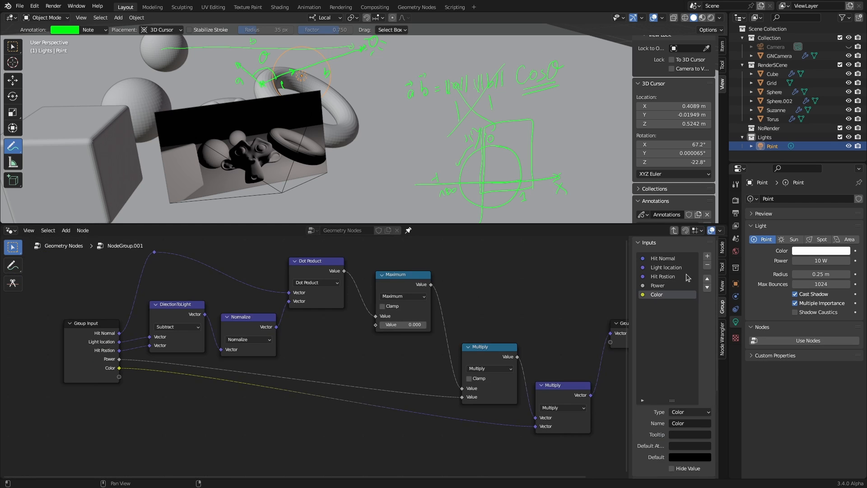
pyautogui.moveTo(280, 280); pyautogui.dragTo(350, 274)
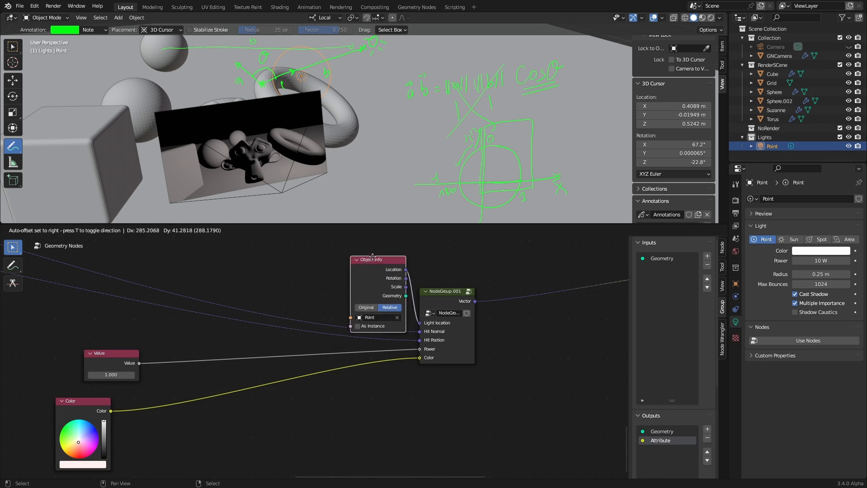
pyautogui.moveTo(341, 434); pyautogui.dragTo(334, 381, button='middle')
pyautogui.moveTo(109, 341); pyautogui.dragTo(193, 343)
pyautogui.moveTo(414, 334); pyautogui.dragTo(357, 357)
# Set the lighting group node's Power to 0.5 and its Color to white
pyautogui.click(447, 334)
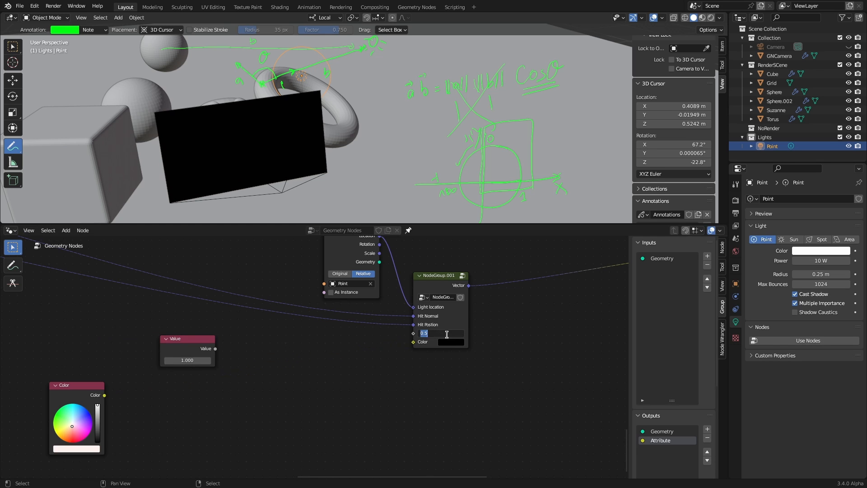
pyautogui.press('BackSpace')
pyautogui.write('1')
pyautogui.click(449, 342)
pyautogui.click(451, 343)
pyautogui.moveTo(506, 283); pyautogui.dragTo(506, 229)
# Delete the disconnected Value and Color nodes
pyautogui.click(185, 344)
pyautogui.press('x')
pyautogui.click(79, 388)
pyautogui.press('x')
# Space the lighting group away from Object Info and duplicate both nodes together below the originals
pyautogui.scroll(-5, 343, 364)
pyautogui.moveTo(422, 360); pyautogui.dragTo(334, 386, button='middle')
pyautogui.moveTo(332, 329); pyautogui.dragTo(377, 320)
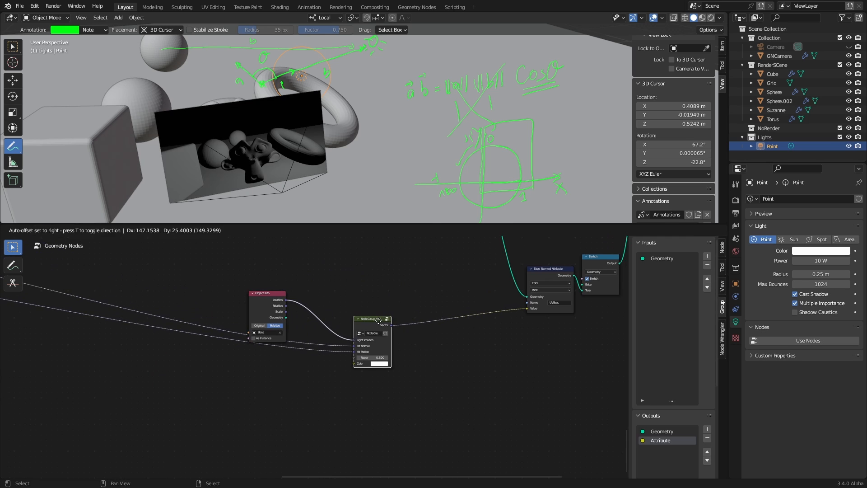
pyautogui.click(265, 302)
pyautogui.keyDown('shift'); pyautogui.click(371, 320); pyautogui.keyUp('shift')
pyautogui.hotkey('shift', 'd')
pyautogui.click(363, 463)
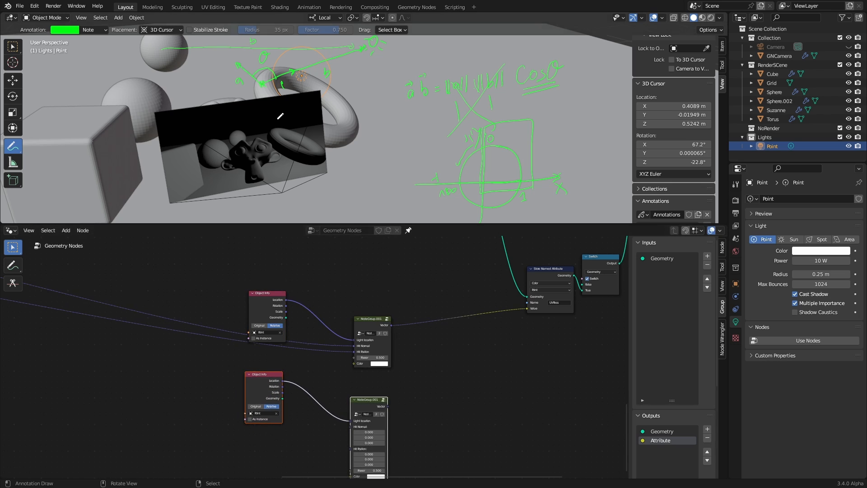
# Duplicate the point light in the viewport and move the copy along X to the large sphere beside the cube
pyautogui.click(13, 47)
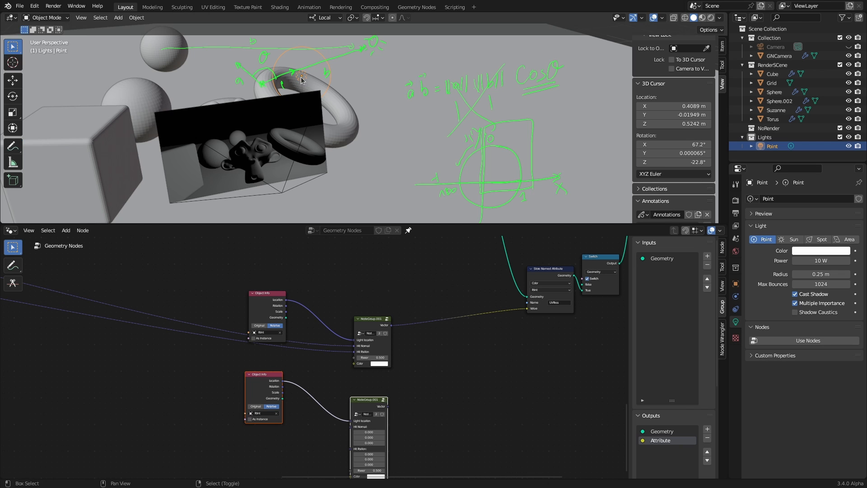
pyautogui.hotkey('shift', 'd')
pyautogui.press('Escape')
pyautogui.click(12, 80)
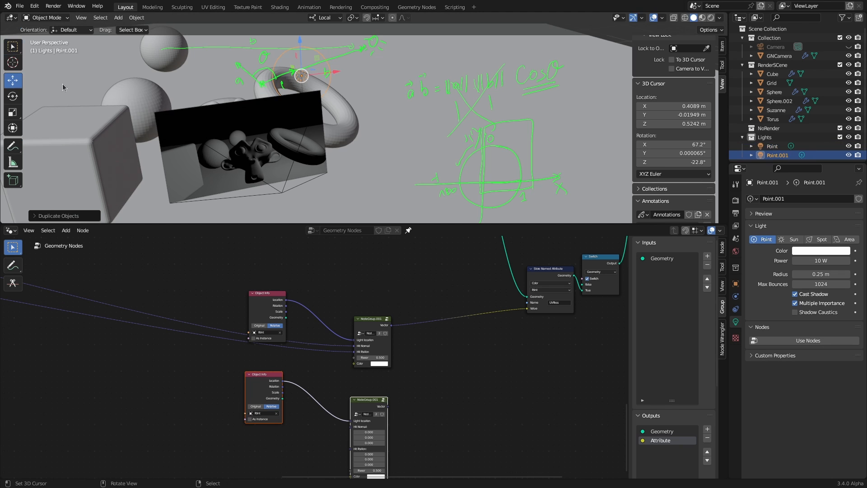
pyautogui.moveTo(334, 74); pyautogui.dragTo(163, 95)
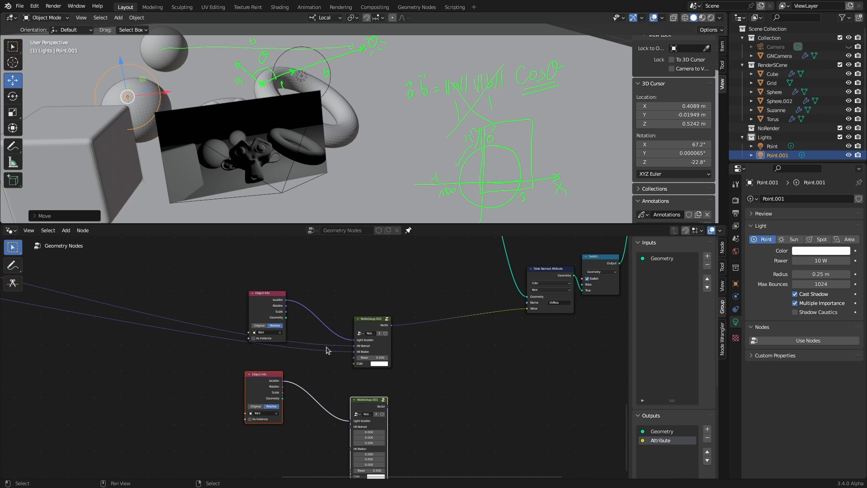
# Set the duplicated Object Info node's object to Point.001
pyautogui.moveTo(316, 383); pyautogui.dragTo(307, 310, button='middle')
pyautogui.scroll(4, 303, 318)
pyautogui.click(226, 336)
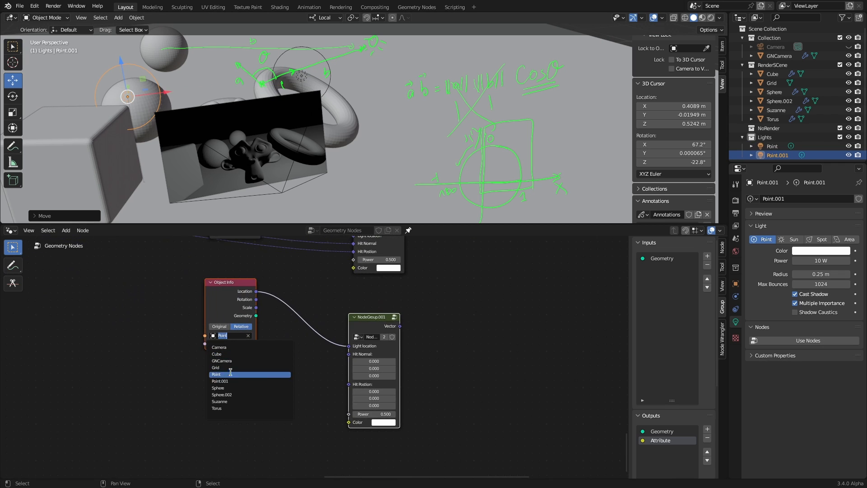
pyautogui.click(220, 381)
# Add reroutes to the Hit Normal and Hit Postion links and connect them to the second lighting group's matching inputs
pyautogui.scroll(-3, 248, 401)
pyautogui.moveTo(299, 389); pyautogui.dragTo(294, 378, button='middle')
pyautogui.moveTo(280, 374); pyautogui.dragTo(283, 355)
pyautogui.click(208, 388)
pyautogui.moveTo(153, 356); pyautogui.dragTo(200, 366, button='middle')
pyautogui.keyDown('shift'); pyautogui.moveTo(173, 289); pyautogui.dragTo(155, 338, button='right'); pyautogui.keyUp('shift')
pyautogui.moveTo(167, 302); pyautogui.dragTo(313, 388)
pyautogui.moveTo(166, 311); pyautogui.dragTo(312, 394)
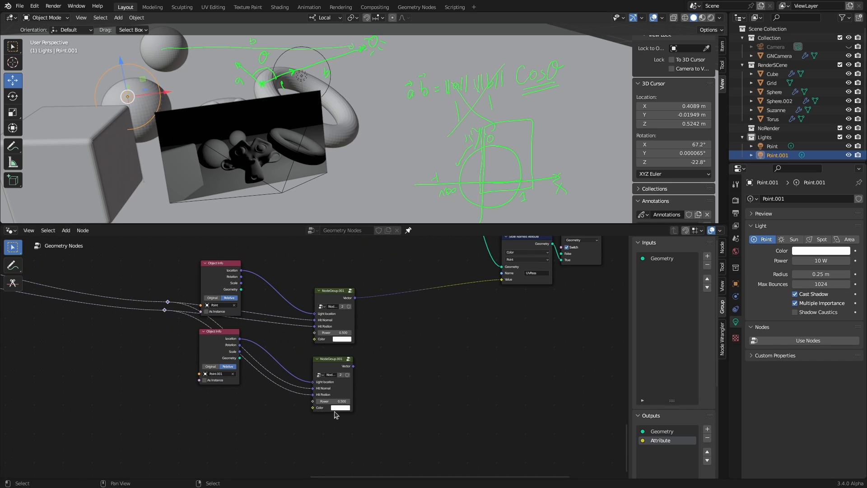
# Add a Mix node set to Color and connect the two lighting groups' Vector outputs to A and B
pyautogui.scroll(1, 413, 375)
pyautogui.moveTo(412, 375); pyautogui.dragTo(252, 397, button='middle')
pyautogui.hotkey('shift', 'a')
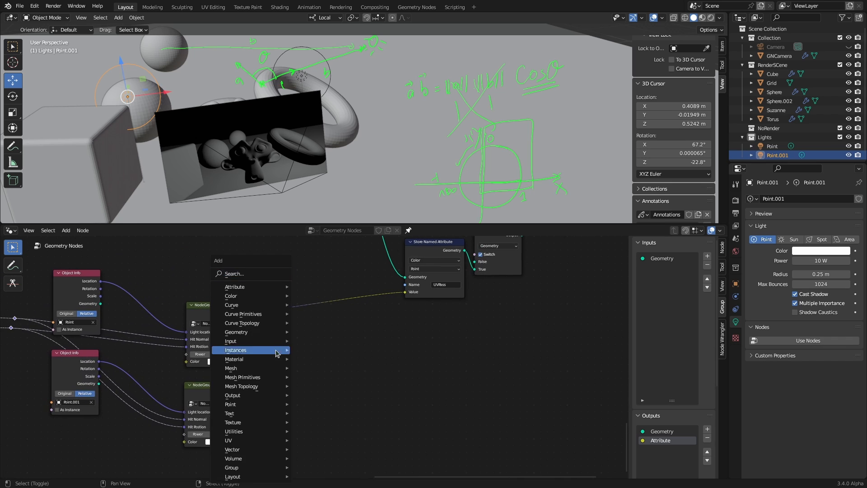
pyautogui.click(249, 276)
pyautogui.write('mix')
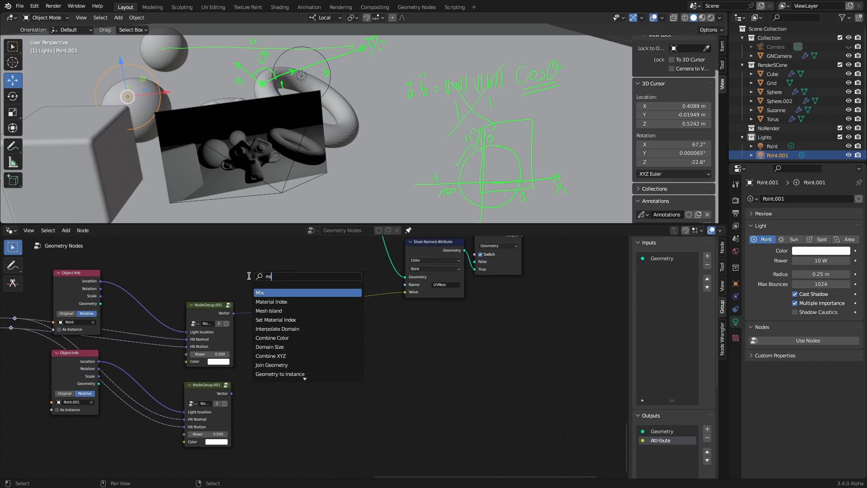
pyautogui.click(262, 294)
pyautogui.click(310, 358)
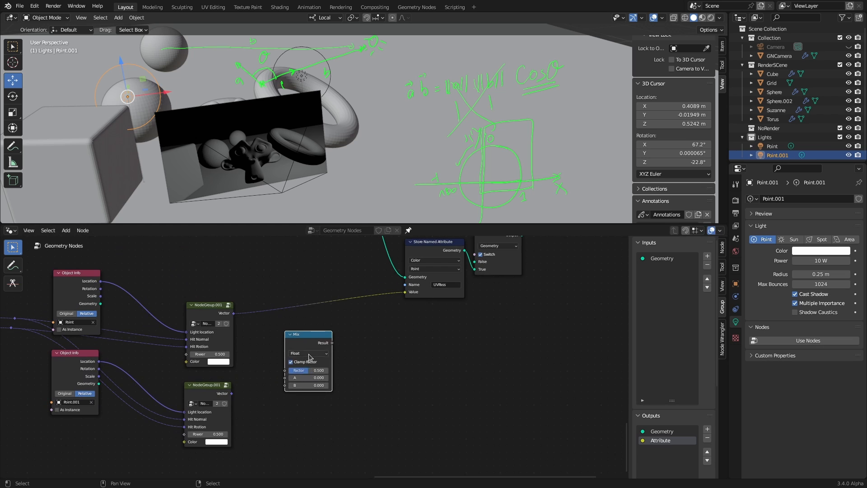
pyautogui.moveTo(234, 313); pyautogui.dragTo(285, 394)
pyautogui.moveTo(231, 394); pyautogui.dragTo(286, 401)
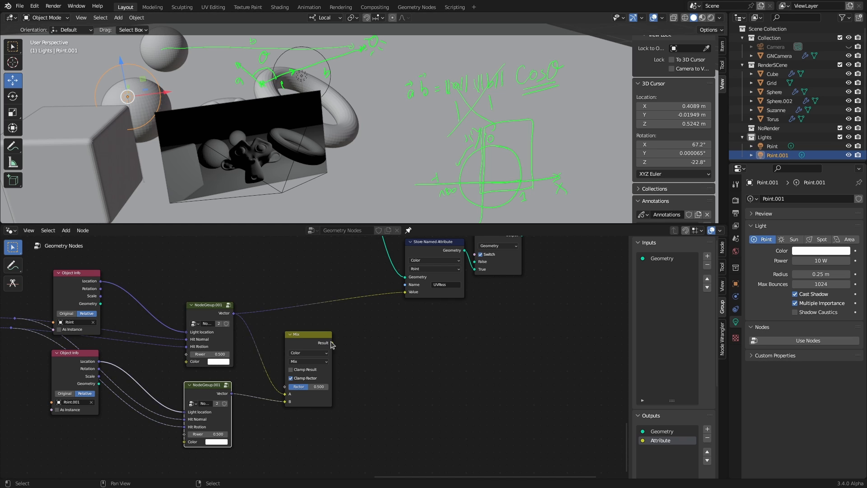
# Set the Mix node's blending mode to Add with factor 1 and connect its Result to the Store Named Attribute Value
pyautogui.click(306, 362)
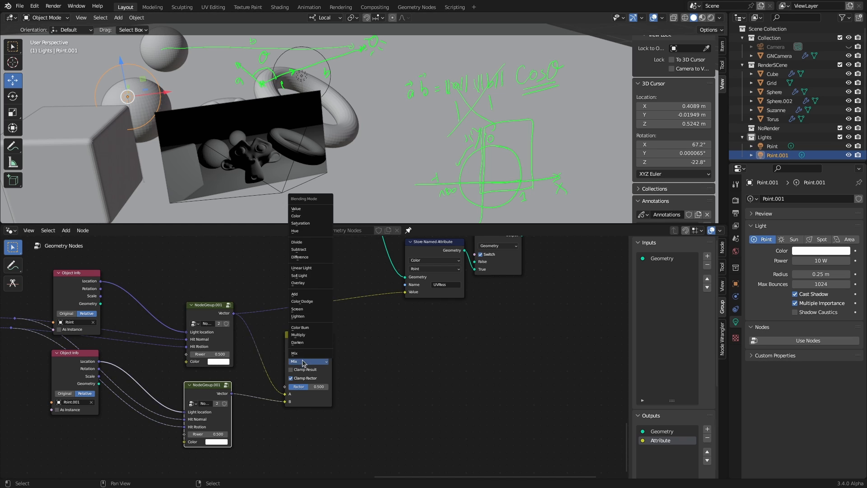
pyautogui.click(306, 294)
pyautogui.moveTo(311, 388); pyautogui.dragTo(328, 388)
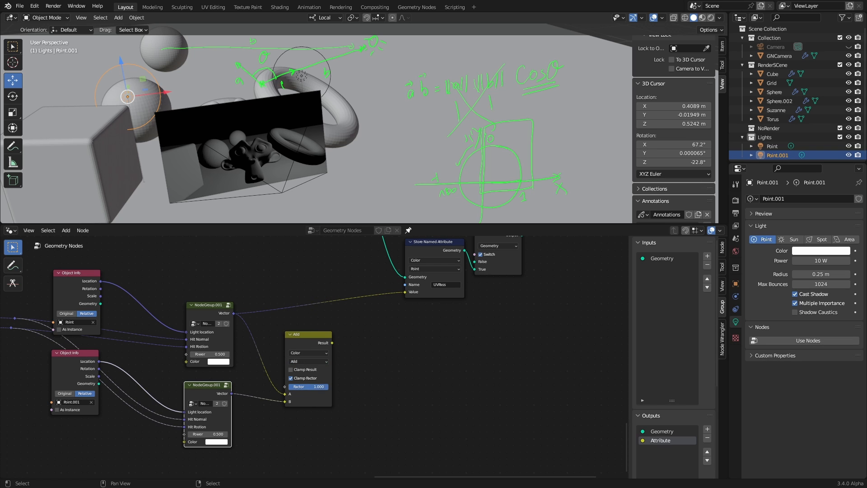
pyautogui.moveTo(332, 343); pyautogui.dragTo(405, 292)
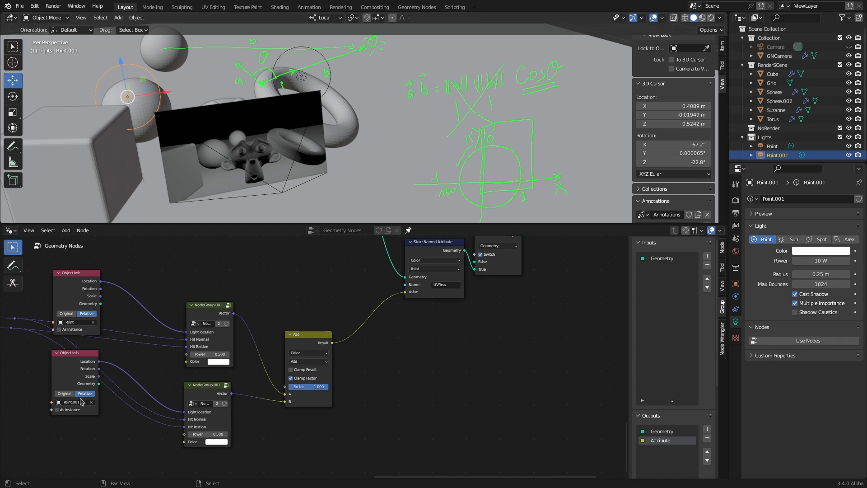
# Move the second point light to a spot above Suzanne's head
pyautogui.moveTo(160, 93); pyautogui.dragTo(215, 128)
pyautogui.moveTo(201, 111); pyautogui.dragTo(227, 114, button='middle')
pyautogui.moveTo(160, 102)
pyautogui.mouseDown()
pyautogui.moveTo(187, 120)
pyautogui.moveTo(139, 99)
pyautogui.moveTo(150, 111)
pyautogui.mouseUp()
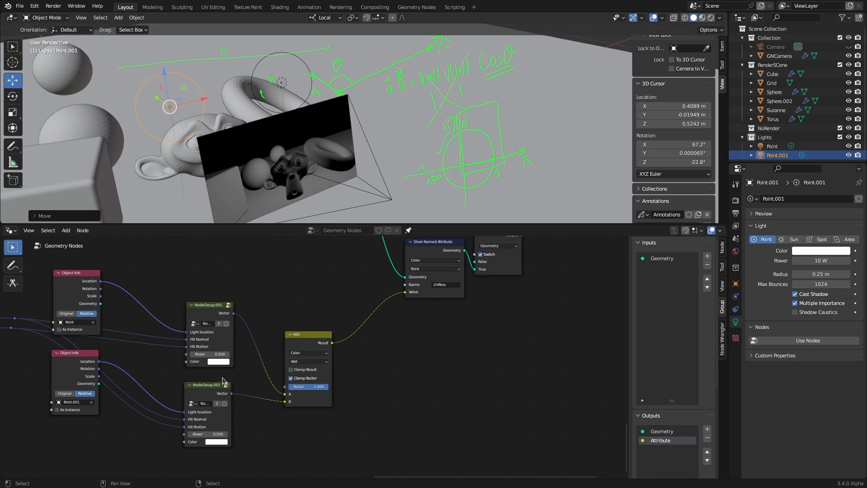
# Set the first lighting group's Color to magenta and the second lighting group's Color to cyan-blue
pyautogui.click(219, 363)
pyautogui.moveTo(245, 280); pyautogui.dragTo(258, 302)
pyautogui.click(216, 442)
pyautogui.click(237, 347)
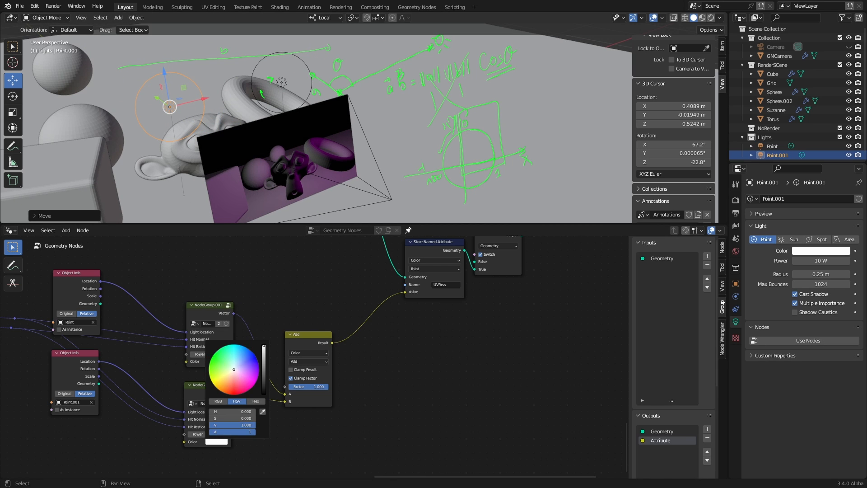
pyautogui.moveTo(252, 149); pyautogui.dragTo(292, 158, button='middle')
pyautogui.scroll(3, 292, 158)
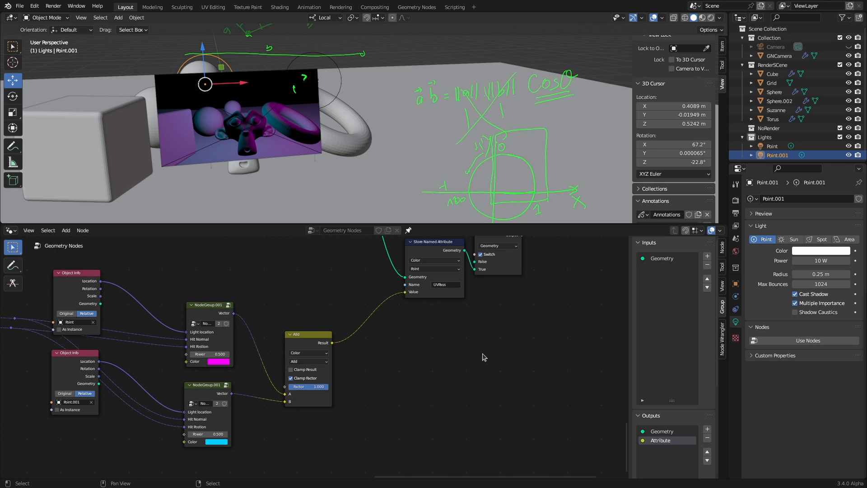
# Annotate the node editor's empty area with a light source, its surrounding radius circle and a surface line below
pyautogui.click(13, 266)
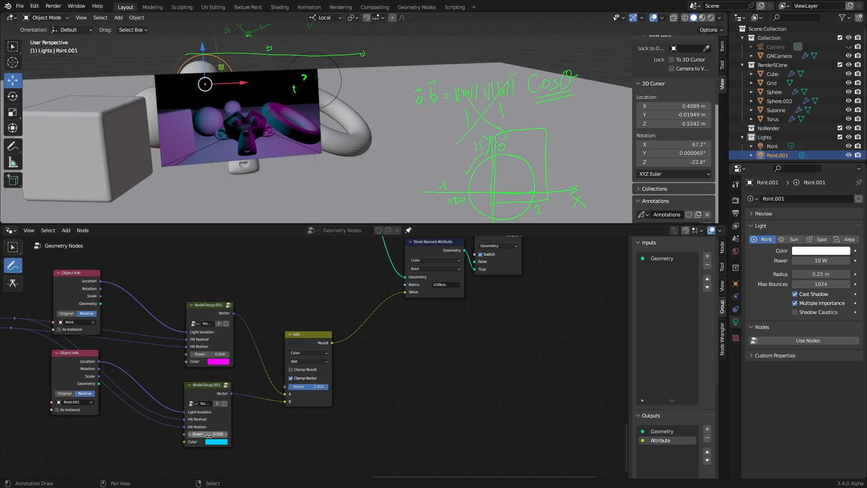
pyautogui.moveTo(539, 310); pyautogui.dragTo(537, 312)
pyautogui.moveTo(379, 433); pyautogui.dragTo(555, 420)
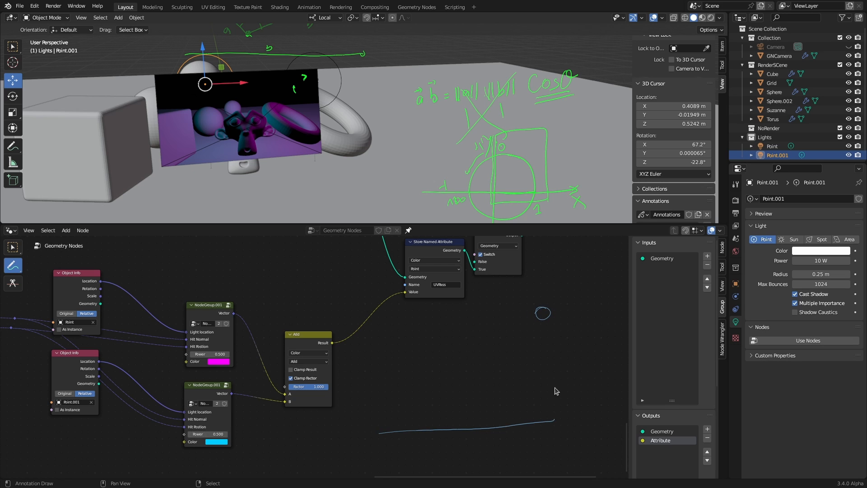
pyautogui.moveTo(525, 310); pyautogui.dragTo(526, 310)
pyautogui.moveTo(525, 319)
pyautogui.mouseDown()
pyautogui.moveTo(496, 369)
pyautogui.moveTo(539, 326)
pyautogui.moveTo(505, 342)
pyautogui.moveTo(515, 339)
pyautogui.moveTo(481, 340)
pyautogui.moveTo(602, 362)
pyautogui.moveTo(466, 334)
pyautogui.mouseUp()
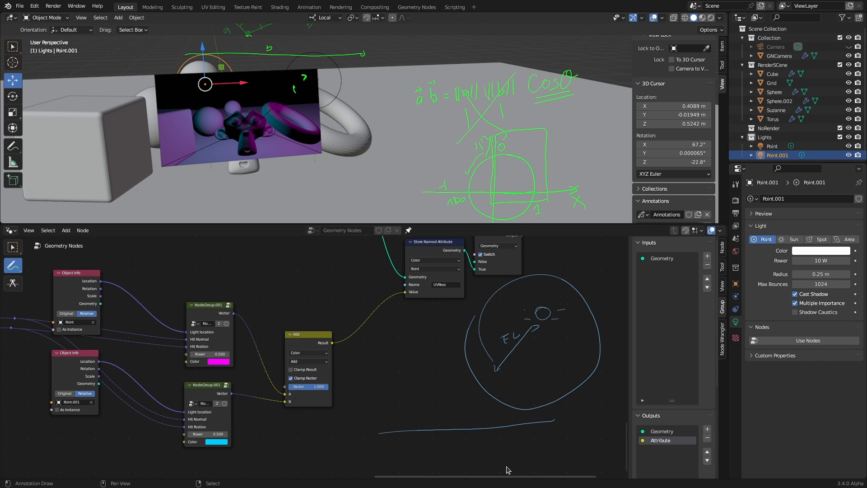
# Mark hit points on the sketched surface and draw rays from them to the light source
pyautogui.moveTo(431, 422); pyautogui.dragTo(441, 439)
pyautogui.moveTo(439, 424); pyautogui.dragTo(430, 440)
pyautogui.moveTo(464, 402); pyautogui.dragTo(544, 311)
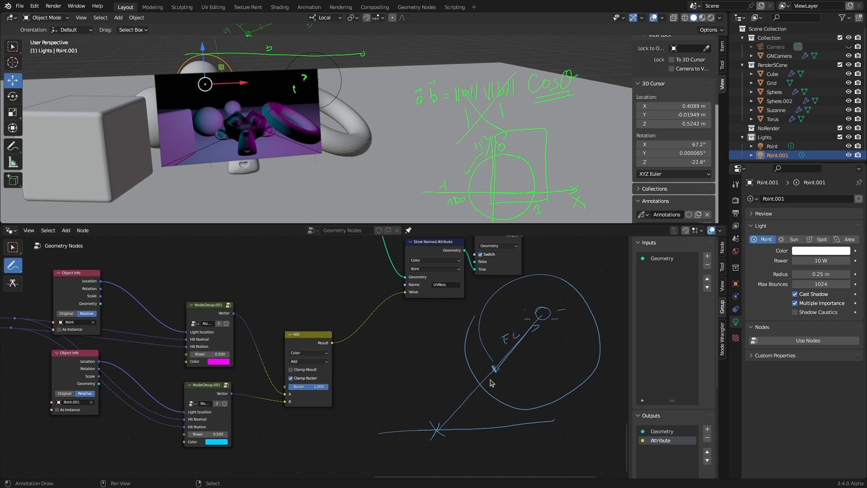
pyautogui.moveTo(446, 406); pyautogui.dragTo(430, 446)
pyautogui.moveTo(435, 425)
pyautogui.mouseDown()
pyautogui.moveTo(452, 446)
pyautogui.moveTo(487, 428)
pyautogui.moveTo(577, 413)
pyautogui.mouseUp()
pyautogui.moveTo(574, 320)
pyautogui.mouseDown()
pyautogui.moveTo(473, 375)
pyautogui.moveTo(550, 412)
pyautogui.moveTo(542, 322)
pyautogui.moveTo(542, 332)
pyautogui.mouseUp()
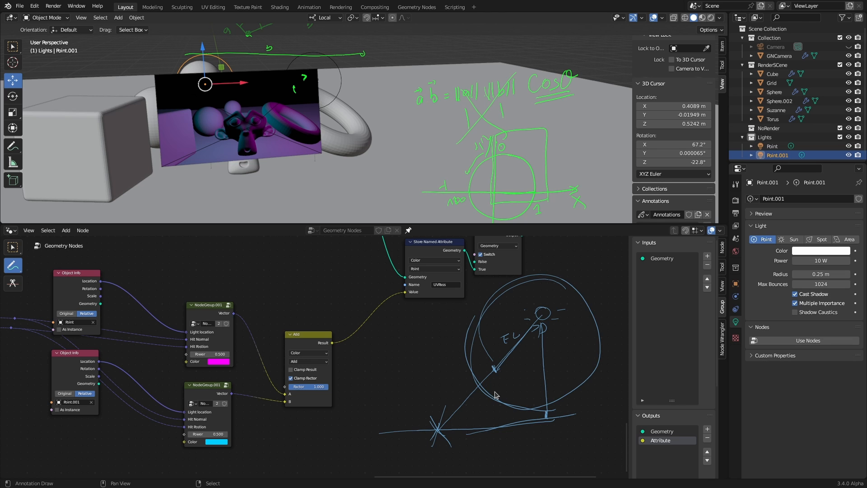
# Remove the annotations from both the node editor and the 3D viewport
pyautogui.click(722, 286)
pyautogui.click(708, 279)
pyautogui.click(723, 84)
pyautogui.scroll(-8, 695, 179)
pyautogui.click(708, 161)
# Unhide the Camera object in the 3D viewport
pyautogui.scroll(5, 704, 165)
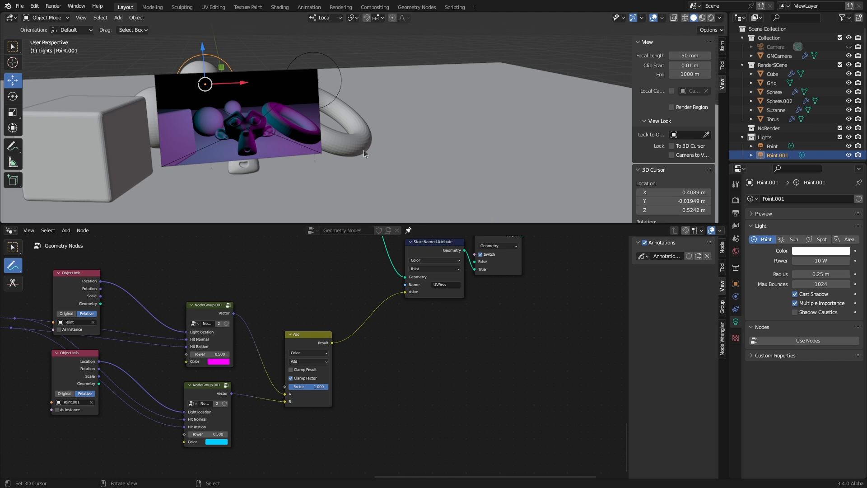
pyautogui.moveTo(403, 149); pyautogui.dragTo(378, 147, button='middle')
pyautogui.click(848, 46)
pyautogui.moveTo(454, 135); pyautogui.dragTo(357, 185, button='middle')
# Add a Copy Transforms constraint to GNCamera with Camera as its target
pyautogui.click(323, 150)
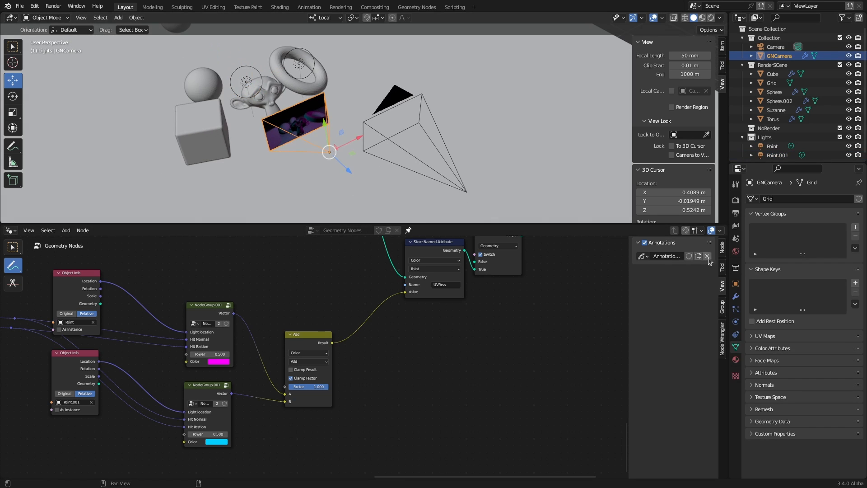
pyautogui.click(736, 297)
pyautogui.click(736, 334)
pyautogui.click(804, 200)
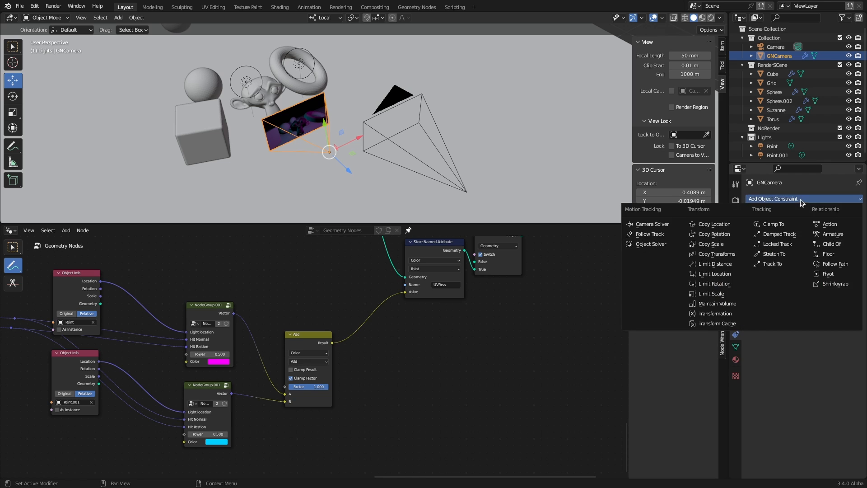
pyautogui.click(716, 254)
pyautogui.click(846, 227)
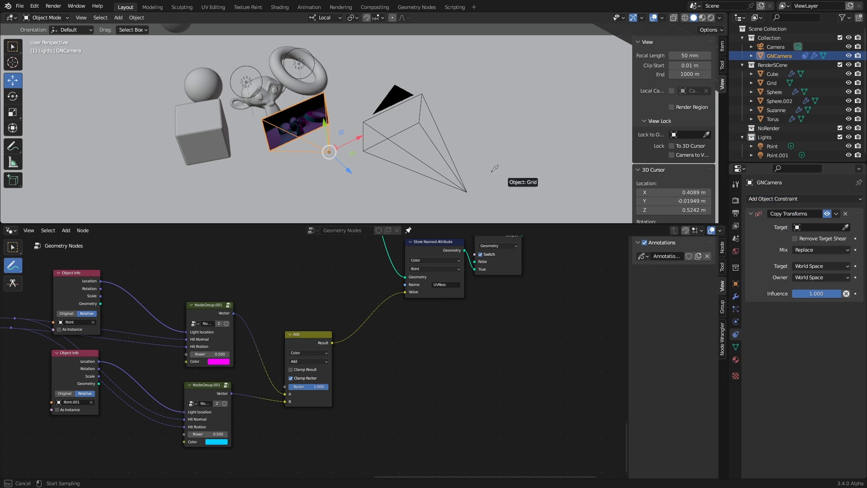
pyautogui.click(394, 100)
# Enlarge the 3D viewport for a closer side view of GNCamera and Camera
pyautogui.moveTo(360, 178); pyautogui.dragTo(395, 155, button='middle')
pyautogui.scroll(2, 405, 147)
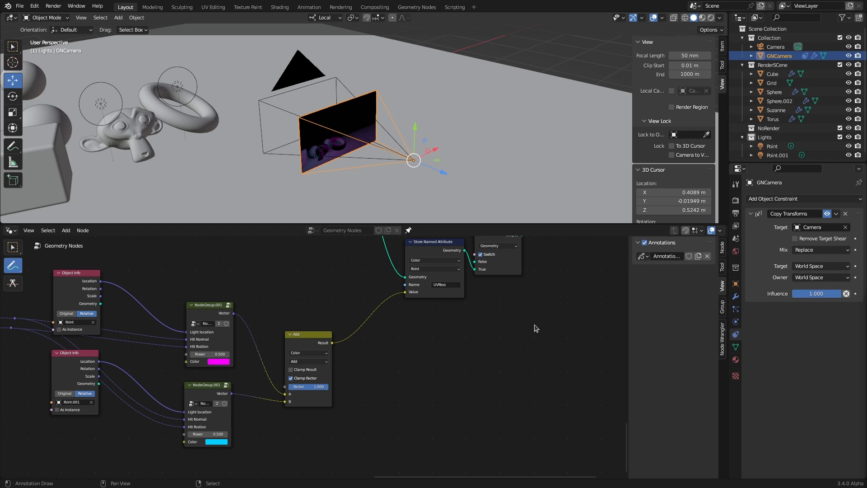
pyautogui.moveTo(440, 189); pyautogui.dragTo(466, 145, button='middle')
pyautogui.moveTo(386, 224); pyautogui.dragTo(388, 294)
pyautogui.moveTo(437, 231); pyautogui.dragTo(469, 198, button='middle')
pyautogui.scroll(2, 419, 231)
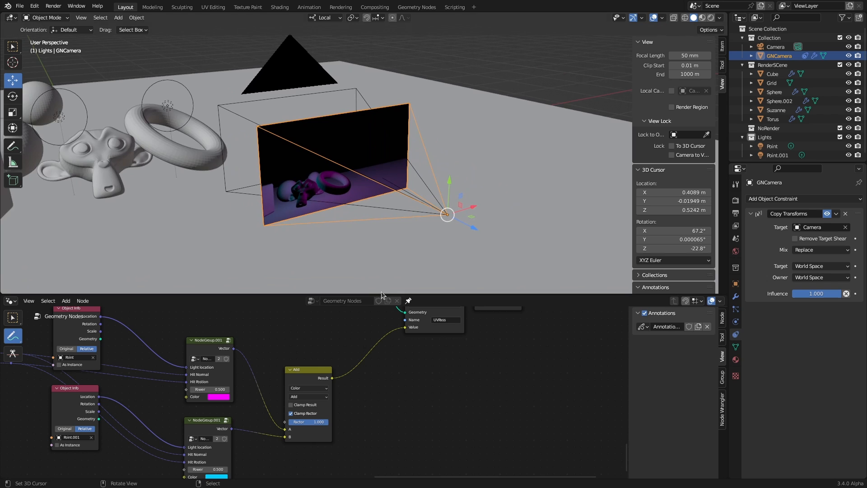
pyautogui.moveTo(382, 291); pyautogui.dragTo(460, 222, button='middle')
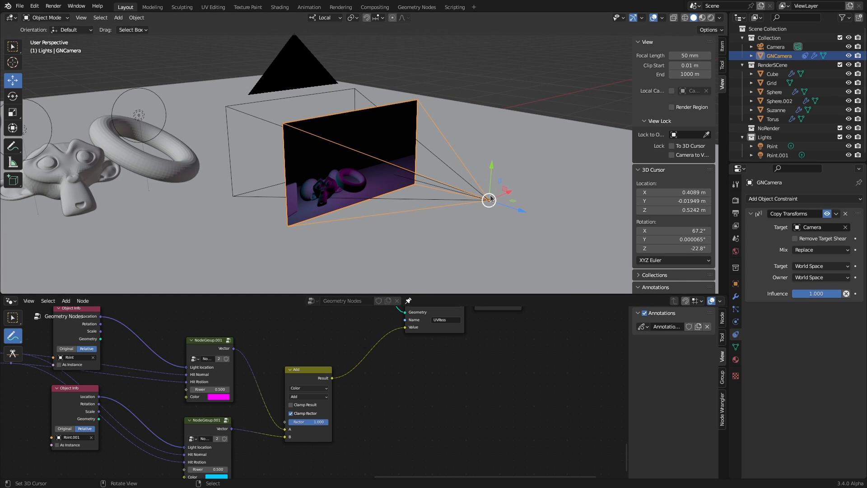
# Annotate a smaller frame on GNCamera's image plane and draw rays from the camera origin to its corners
pyautogui.click(19, 148)
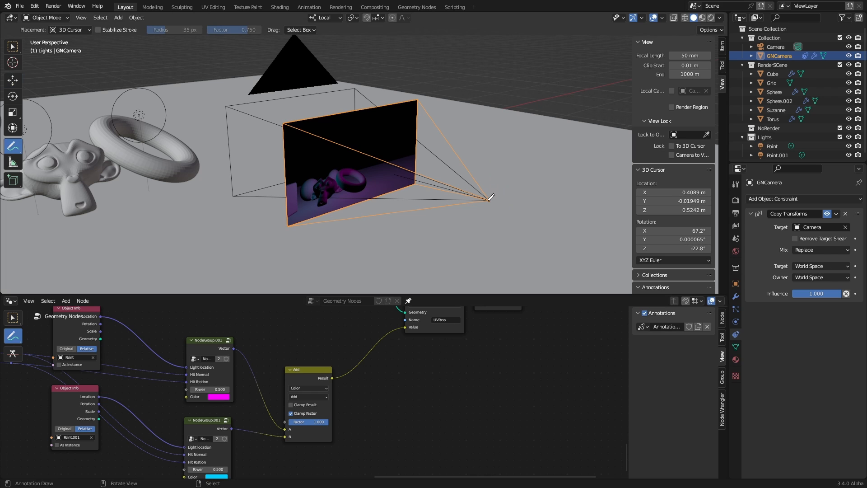
pyautogui.moveTo(330, 149)
pyautogui.mouseDown()
pyautogui.moveTo(331, 184)
pyautogui.moveTo(384, 130)
pyautogui.moveTo(389, 180)
pyautogui.mouseUp()
pyautogui.moveTo(331, 181); pyautogui.dragTo(394, 174)
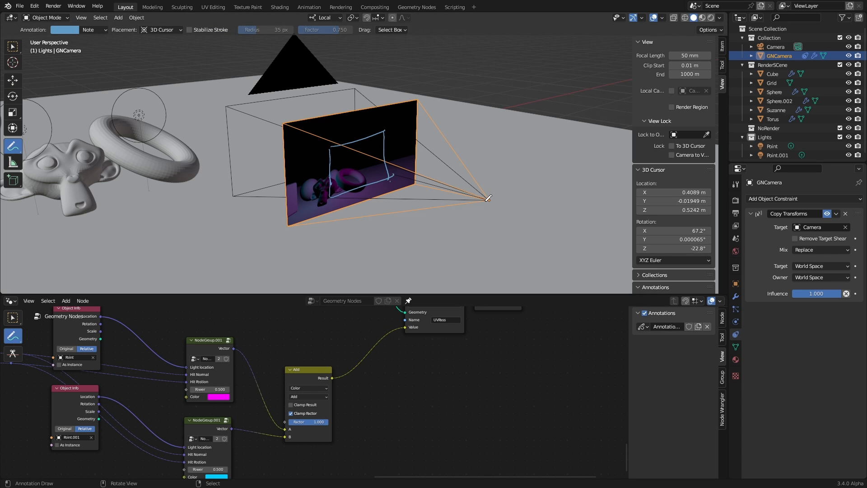
pyautogui.moveTo(330, 145)
pyautogui.mouseDown()
pyautogui.moveTo(333, 176)
pyautogui.moveTo(374, 180)
pyautogui.moveTo(388, 159)
pyautogui.moveTo(349, 142)
pyautogui.moveTo(331, 147)
pyautogui.mouseUp()
pyautogui.moveTo(488, 200); pyautogui.dragTo(384, 133)
pyautogui.moveTo(485, 198); pyautogui.dragTo(332, 195)
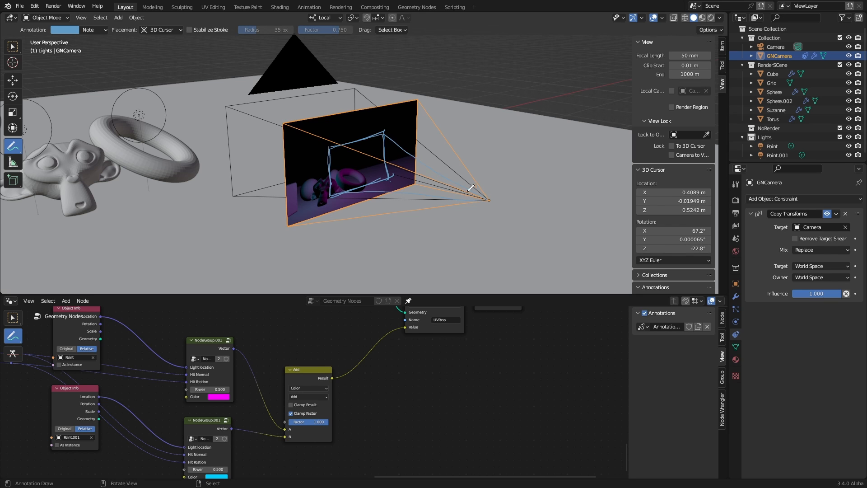
# Draw the remaining annotation ray from the camera origin to the smaller frame's upper corner
pyautogui.moveTo(488, 200); pyautogui.dragTo(330, 156)
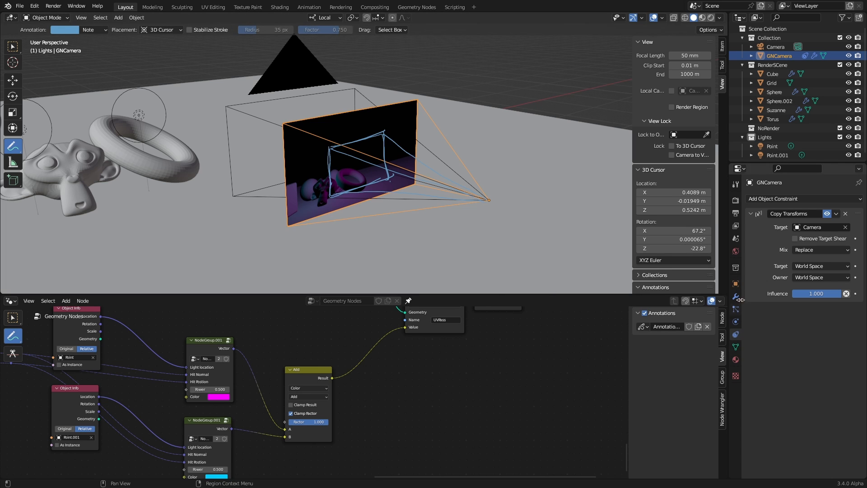
# Set the Camera object's focal length to 30 mm and its sensor size to 30 mm
pyautogui.click(776, 47)
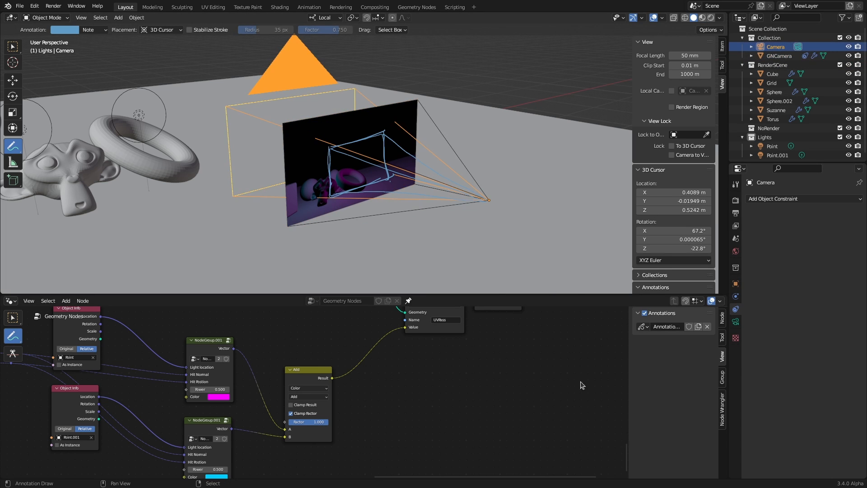
pyautogui.click(736, 321)
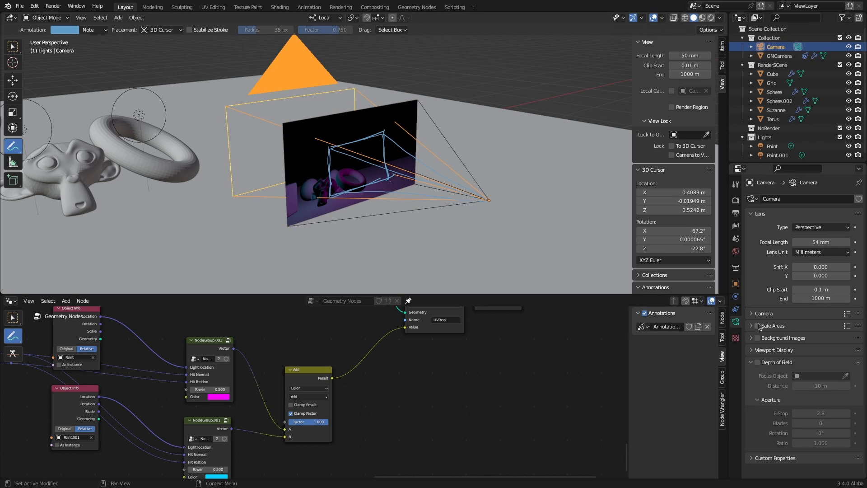
pyautogui.click(754, 317)
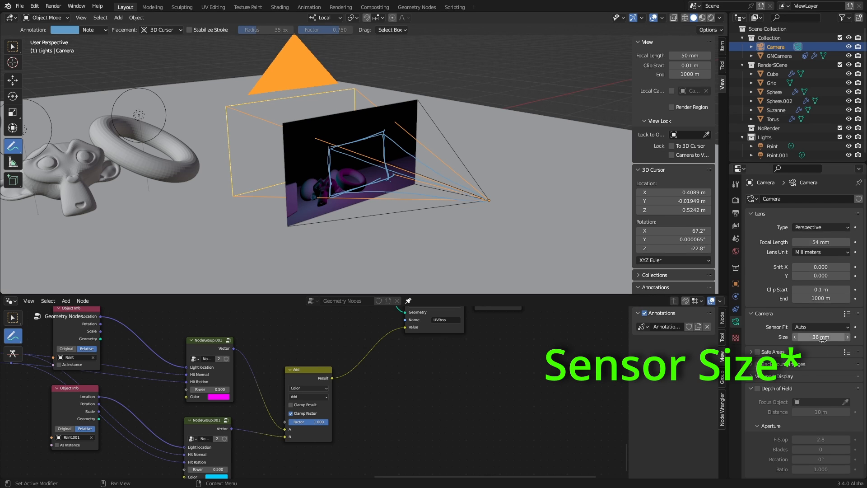
pyautogui.click(819, 242)
pyautogui.write('30')
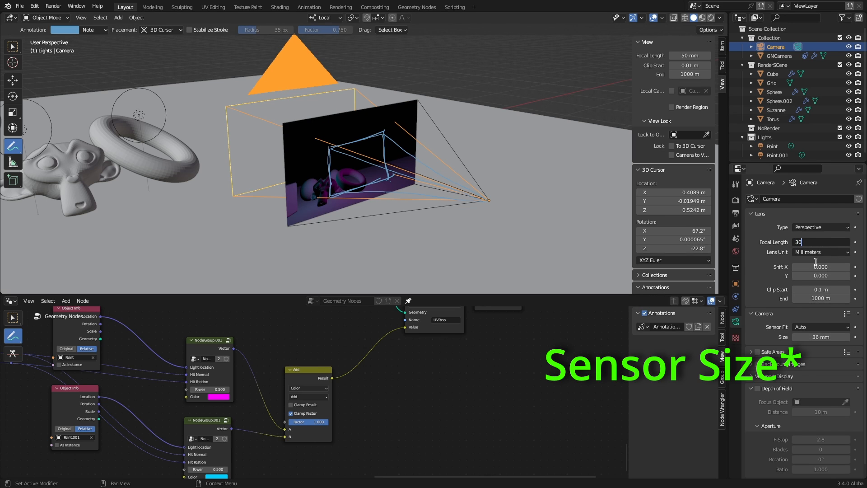
pyautogui.press('Return')
pyautogui.click(818, 337)
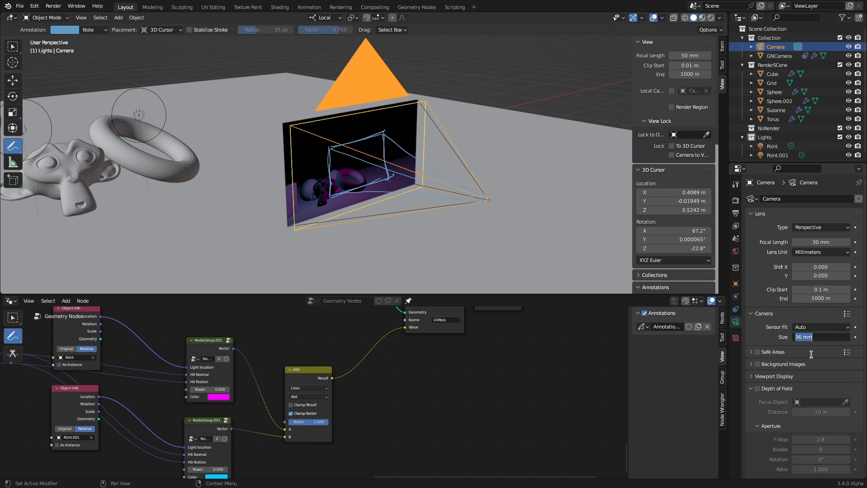
pyautogui.write('30')
pyautogui.press('Return')
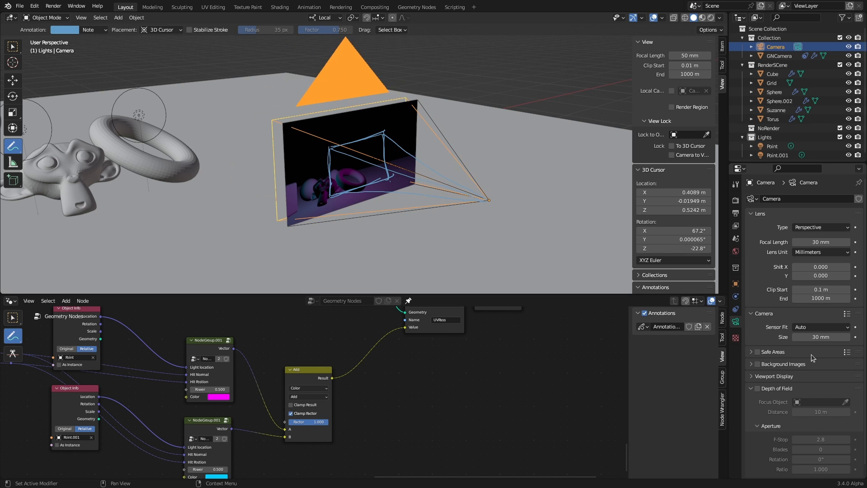
# Set the focal length of the Camera node group in the geometry node tree to 1
pyautogui.scroll(-7, 289, 397)
pyautogui.moveTo(287, 398); pyautogui.dragTo(291, 475, button='middle')
pyautogui.scroll(5, 292, 475)
pyautogui.click(254, 370)
pyautogui.write('1')
pyautogui.press('Return')
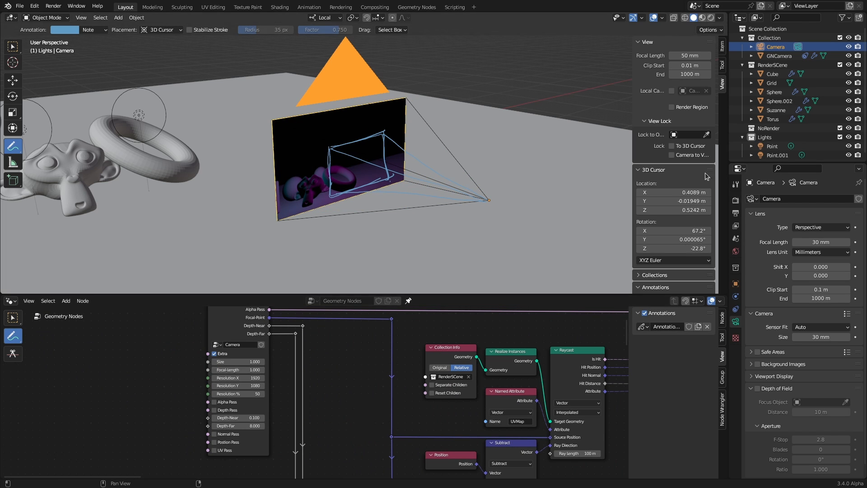
# Delete the annotation note holding the frame and rays from the 3D viewport
pyautogui.scroll(-6, 704, 232)
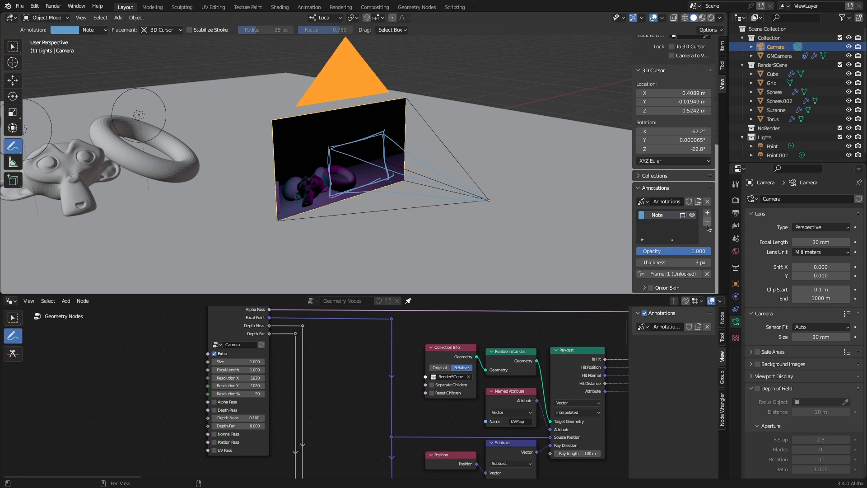
pyautogui.scroll(5, 711, 235)
# Set the Camera node group's focal length to 0.5 and the Camera object's focal length to 15 mm
pyautogui.click(264, 370)
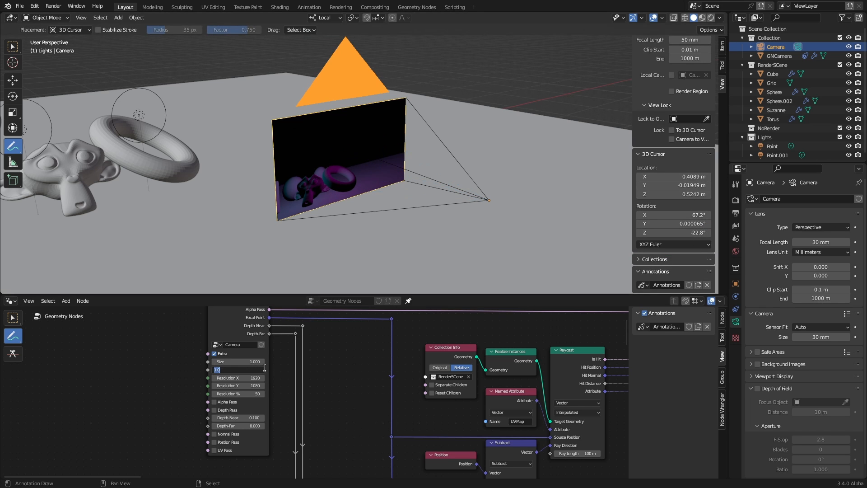
pyautogui.write('.5')
pyautogui.press('Return')
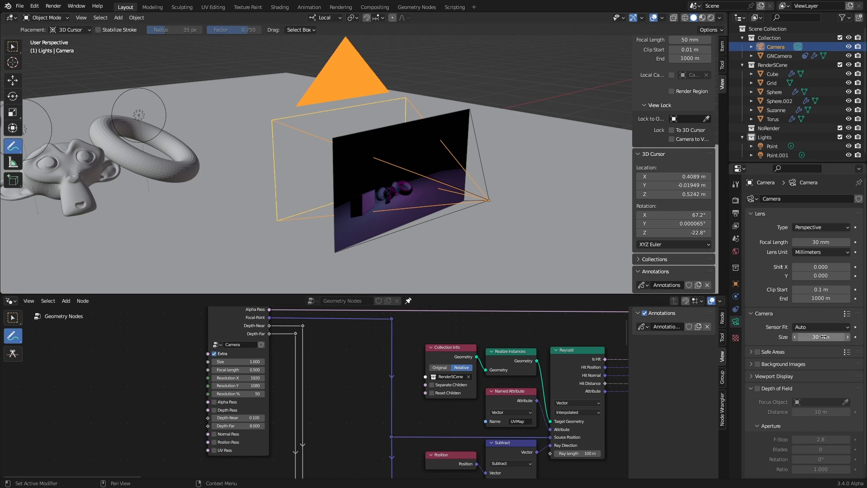
pyautogui.click(817, 243)
pyautogui.write('15')
pyautogui.press('Return')
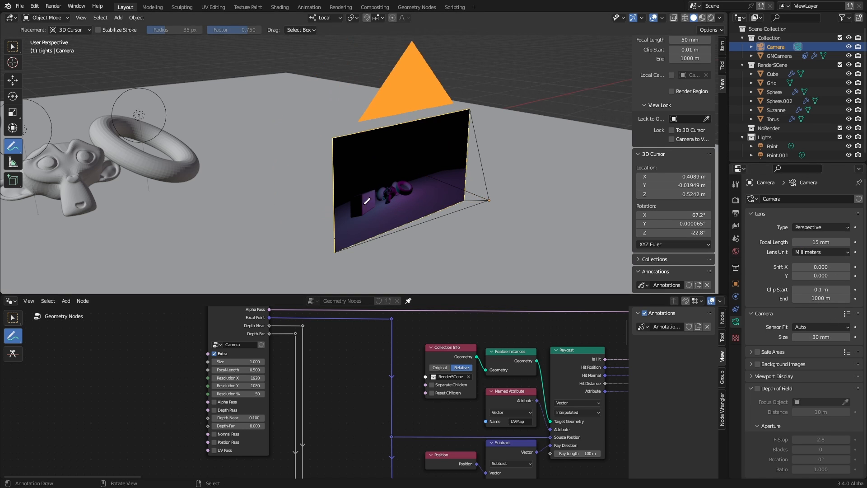
# Set the Camera object's focal length back to 30 mm and view both camera frames from above and the side
pyautogui.moveTo(479, 196); pyautogui.dragTo(472, 212, button='middle')
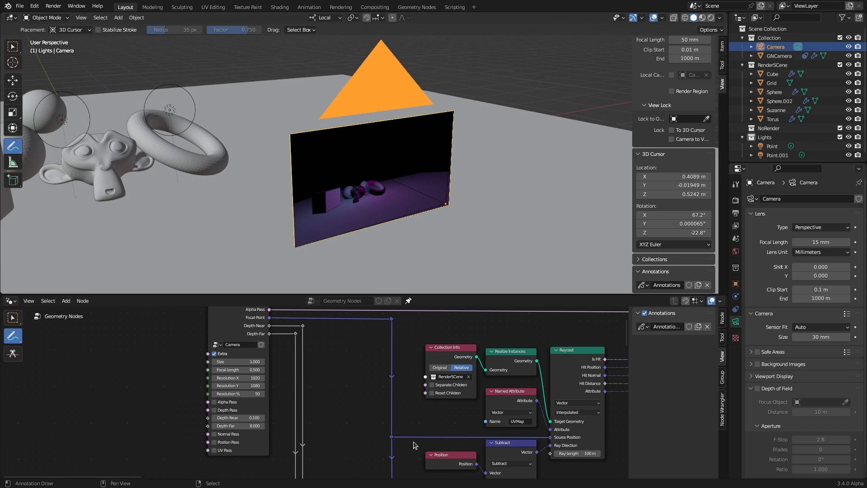
pyautogui.click(823, 242)
pyautogui.write('30')
pyautogui.press('Return')
pyautogui.moveTo(424, 181); pyautogui.dragTo(446, 185, button='middle')
pyautogui.moveTo(416, 125); pyautogui.dragTo(407, 182, button='middle')
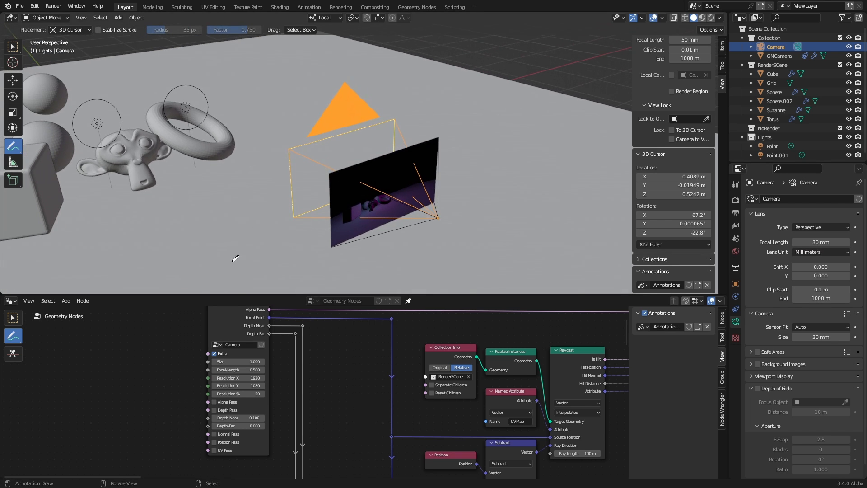
# Annotate a double-headed arrow above the two camera frames in the 3D viewport
pyautogui.moveTo(291, 141); pyautogui.dragTo(297, 139)
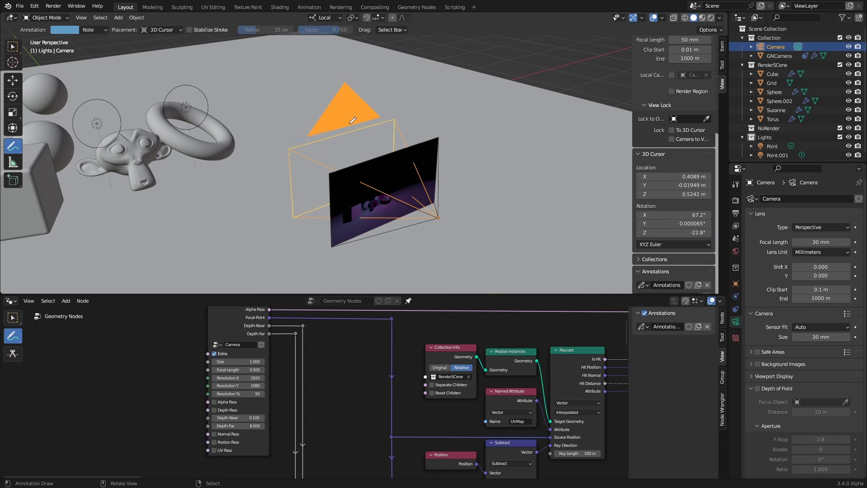
pyautogui.moveTo(395, 105); pyautogui.dragTo(397, 107)
pyautogui.moveTo(410, 183); pyautogui.dragTo(355, 259, button='middle')
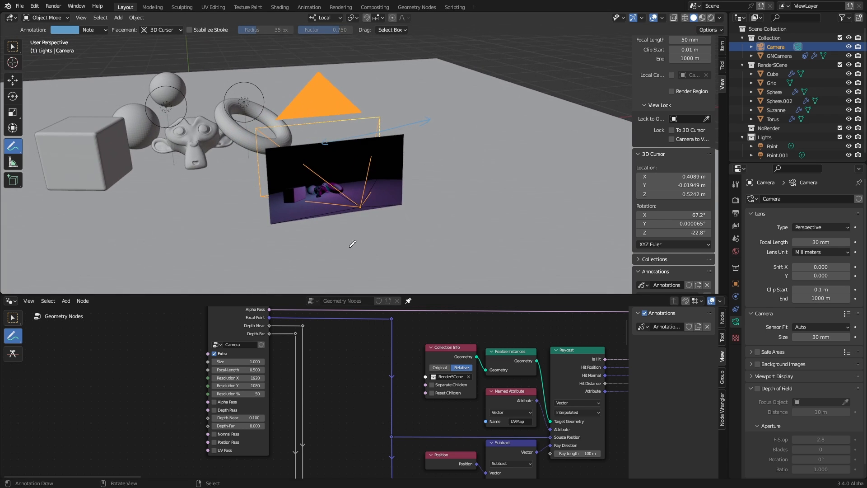
# Try a larger size on the Camera node group, then set its size and focal length both to 1
pyautogui.moveTo(244, 363)
pyautogui.mouseDown()
pyautogui.moveTo(268, 365)
pyautogui.moveTo(239, 371)
pyautogui.mouseUp()
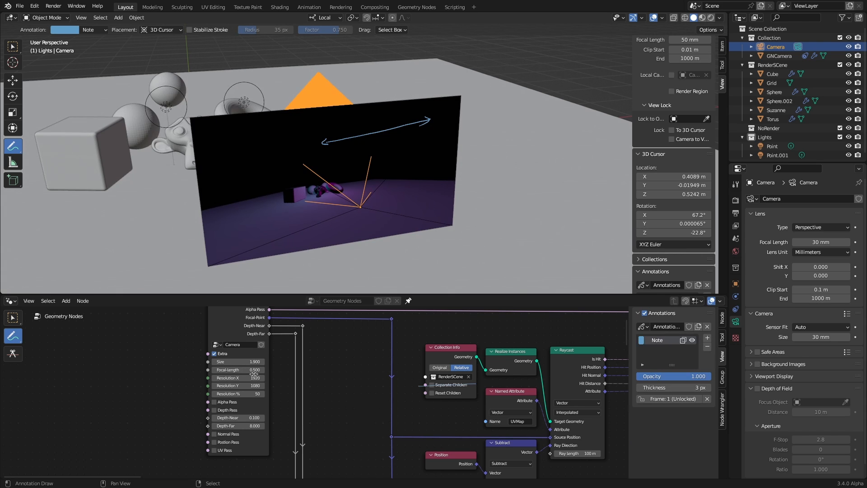
pyautogui.click(261, 360)
pyautogui.write('1')
pyautogui.press('Tab')
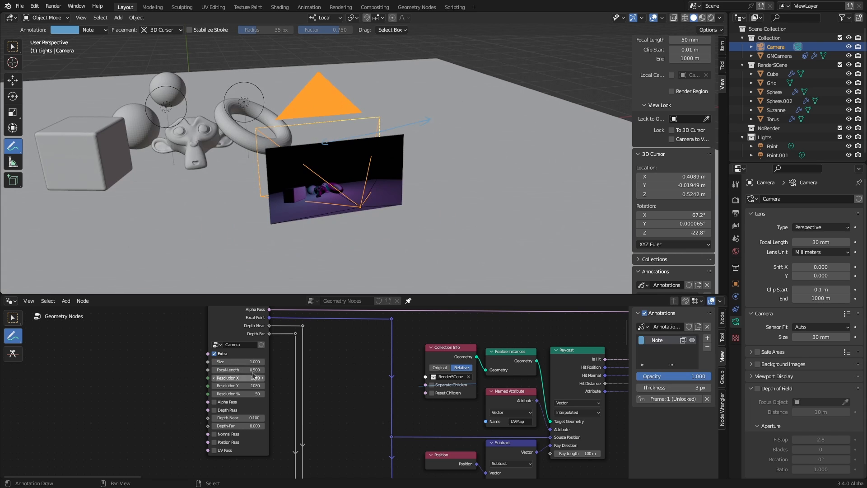
pyautogui.write('1')
pyautogui.press('Return')
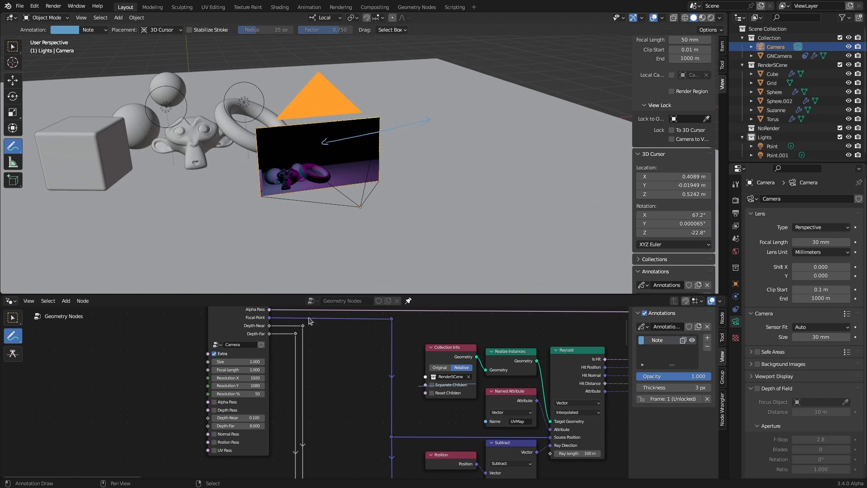
# Delete the double-headed arrow annotation from the 3D viewport
pyautogui.moveTo(345, 178)
pyautogui.mouseDown(button='middle')
pyautogui.moveTo(360, 172)
pyautogui.moveTo(356, 180)
pyautogui.mouseUp(button='middle')
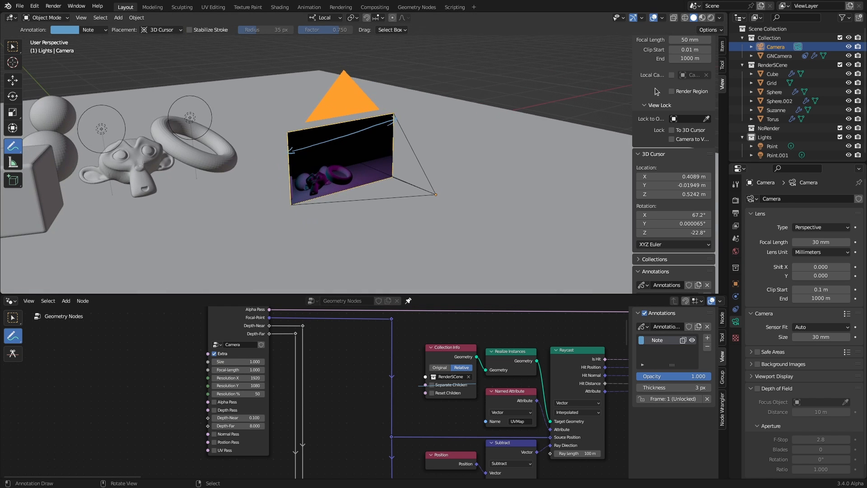
pyautogui.scroll(-4, 707, 226)
pyautogui.scroll(4, 707, 226)
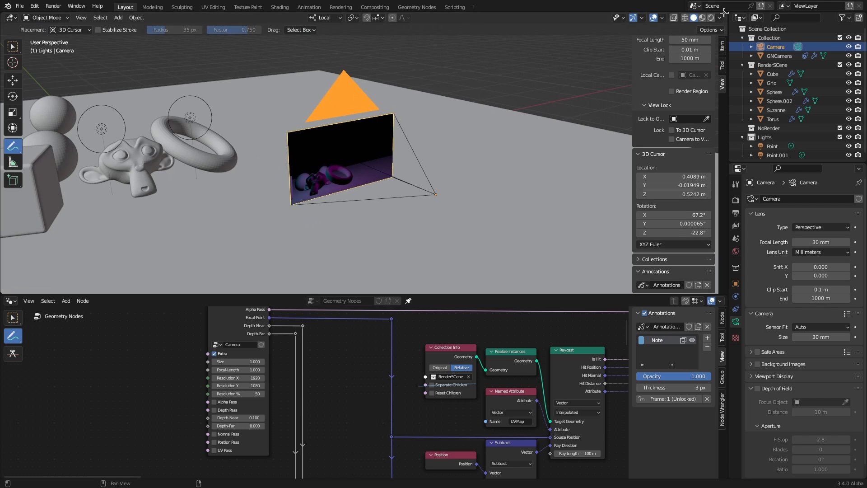
# Split the 3D viewport side by side and show the new view through the scene's active camera, fitted without its sidebar
pyautogui.moveTo(726, 13); pyautogui.dragTo(387, 81)
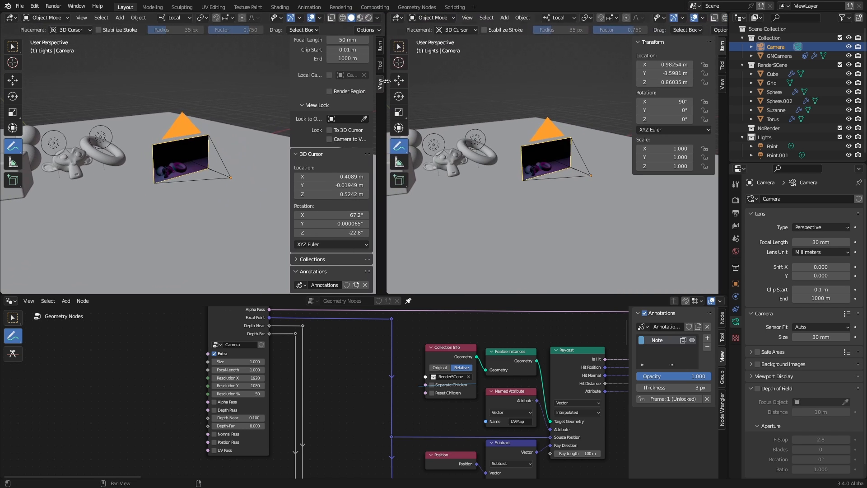
pyautogui.click(736, 238)
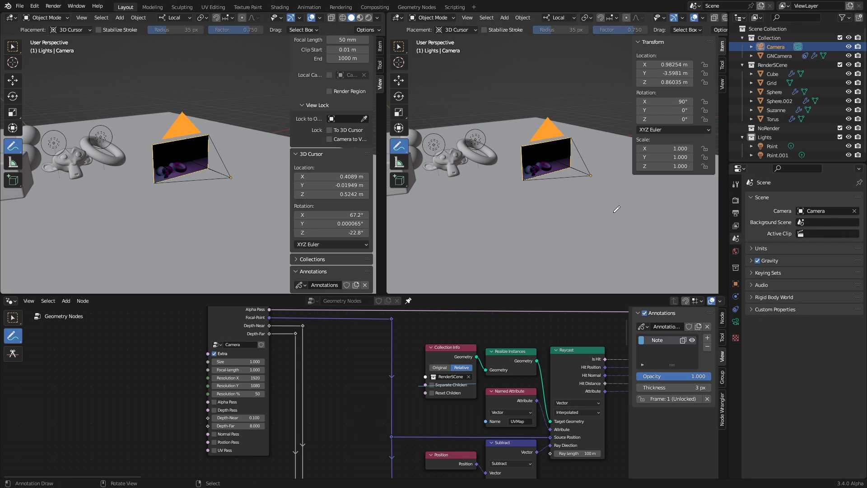
pyautogui.press('KP_0')
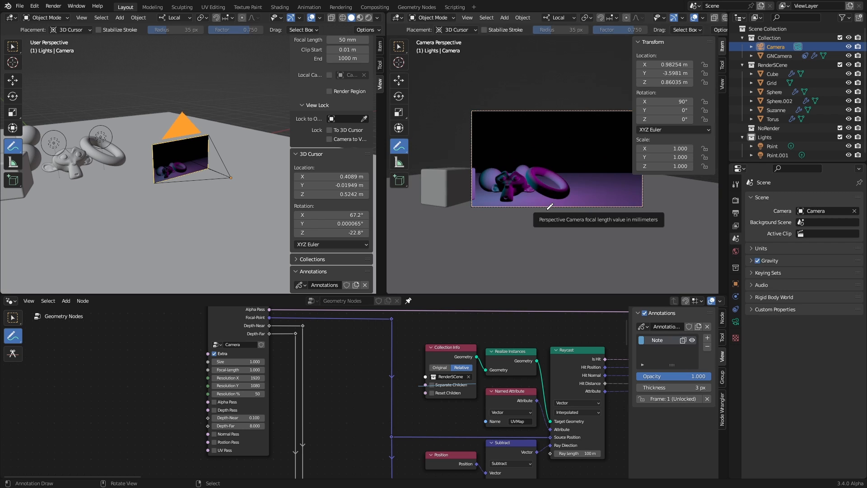
pyautogui.press('n')
pyautogui.press('Home')
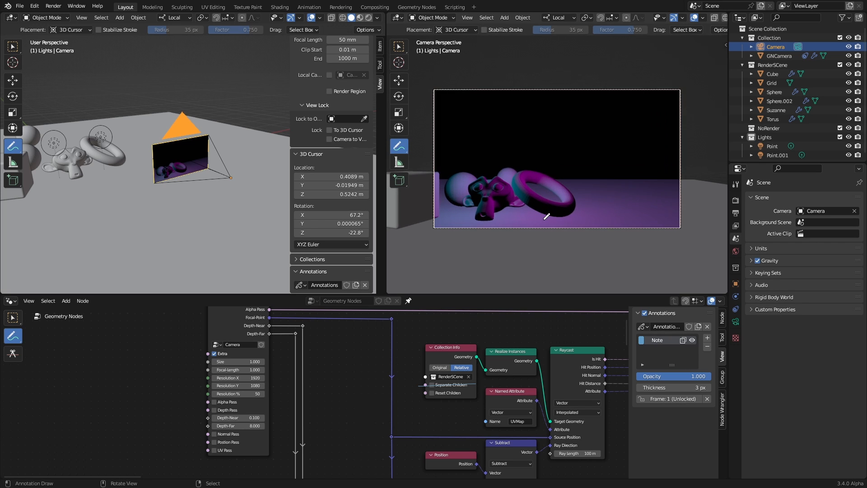
# Widen the camera viewport, make the node editor taller, and refit the camera frame to its view
pyautogui.moveTo(385, 218); pyautogui.dragTo(374, 219)
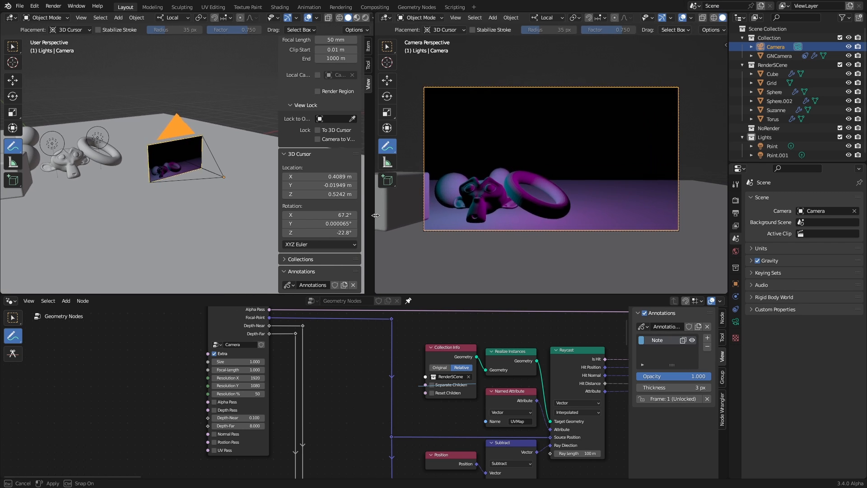
pyautogui.moveTo(401, 295); pyautogui.dragTo(401, 206)
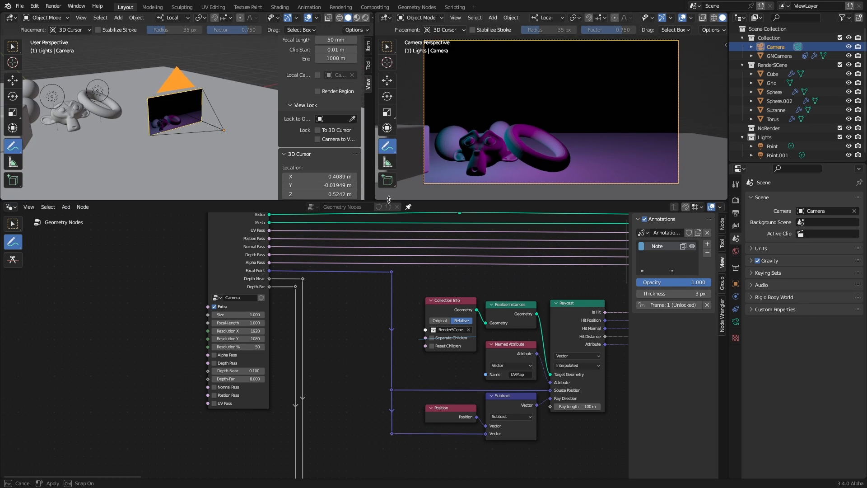
pyautogui.press('Home')
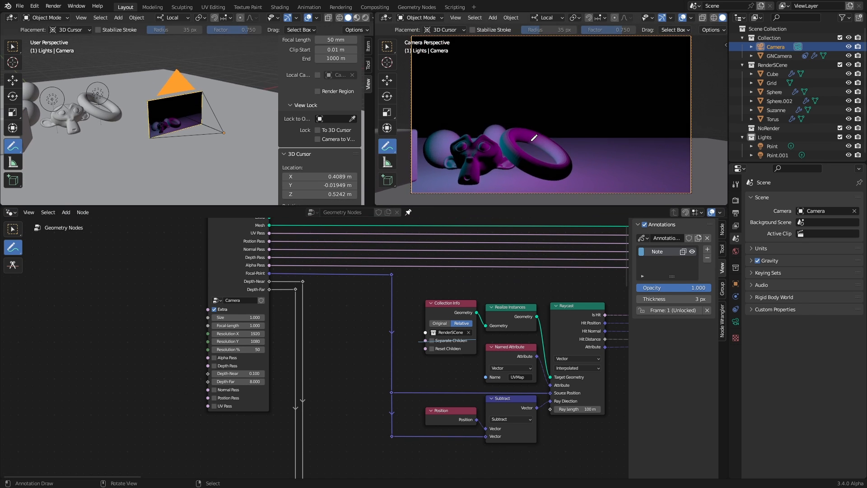
# Look through the camera in the other 3D viewport with its sidebar hidden, comparing on-axis and slightly off-axis views
pyautogui.press('n')
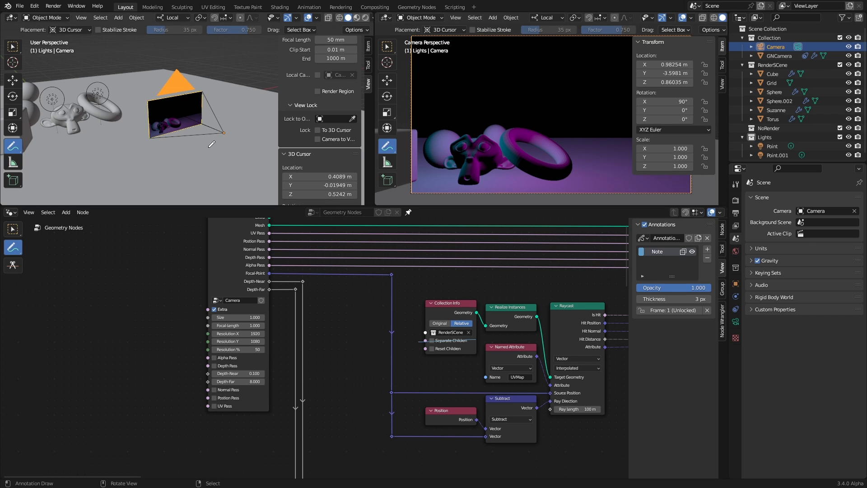
pyautogui.press('KP_0')
pyautogui.press('n')
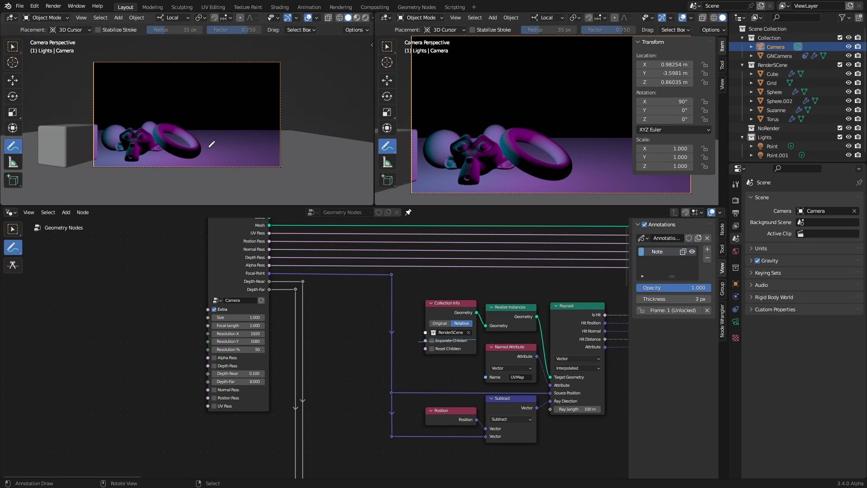
pyautogui.scroll(3, 242, 130)
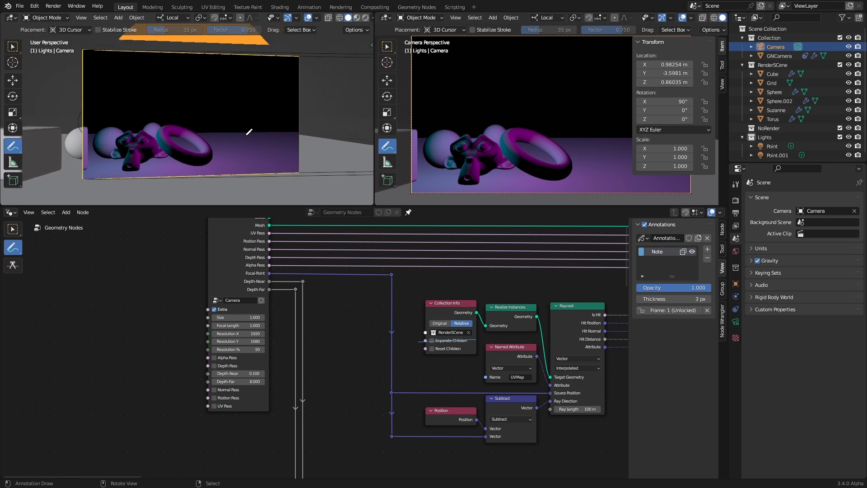
pyautogui.keyDown('ctrl'); pyautogui.moveTo(257, 147); pyautogui.dragTo(288, 142, button='middle'); pyautogui.keyUp('ctrl')
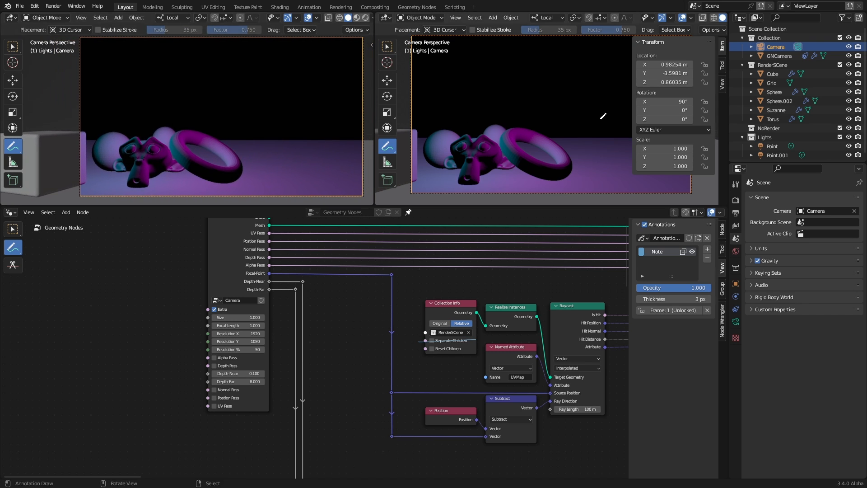
# Lock the camera to the view in the new viewport and hide its sidebar
pyautogui.click(723, 85)
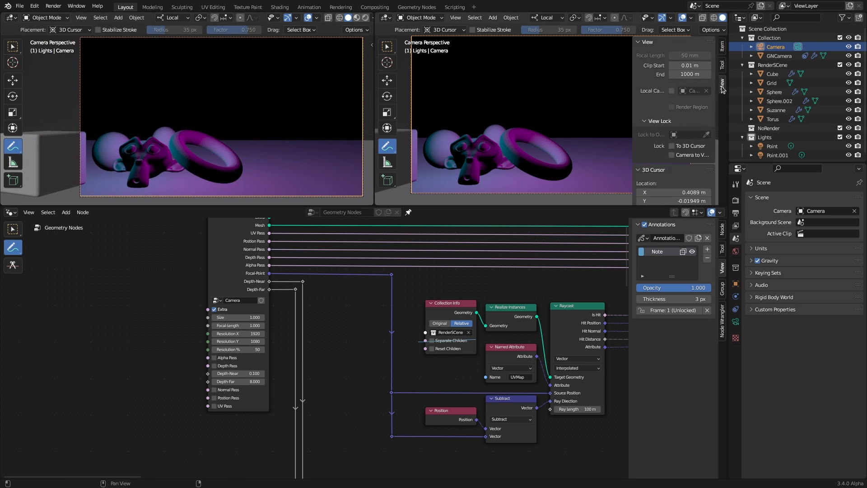
pyautogui.click(672, 155)
pyautogui.press('n')
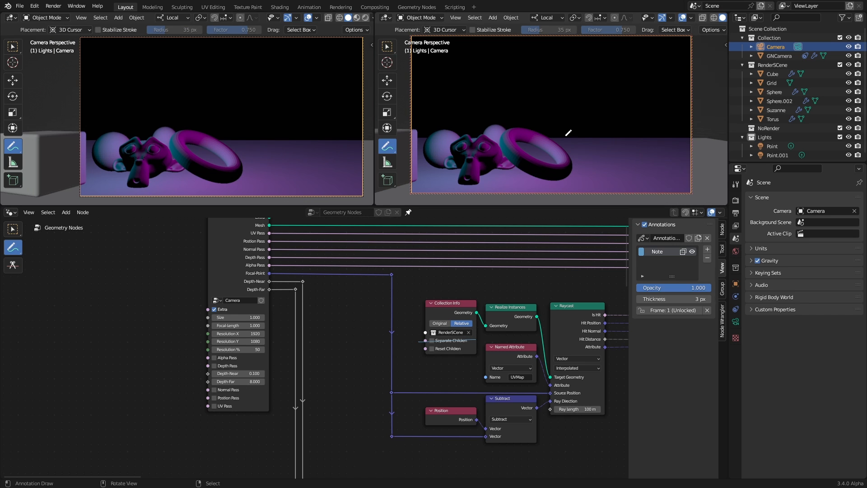
# Move the camera through the locked view to frame the cube, Suzanne and torus from farther away, with the other viewport showing the whole scene
pyautogui.moveTo(332, 126); pyautogui.dragTo(309, 125, button='middle')
pyautogui.moveTo(521, 131); pyautogui.dragTo(425, 131, button='middle')
pyautogui.moveTo(218, 128); pyautogui.dragTo(266, 141, button='middle')
pyautogui.scroll(4, 502, 122)
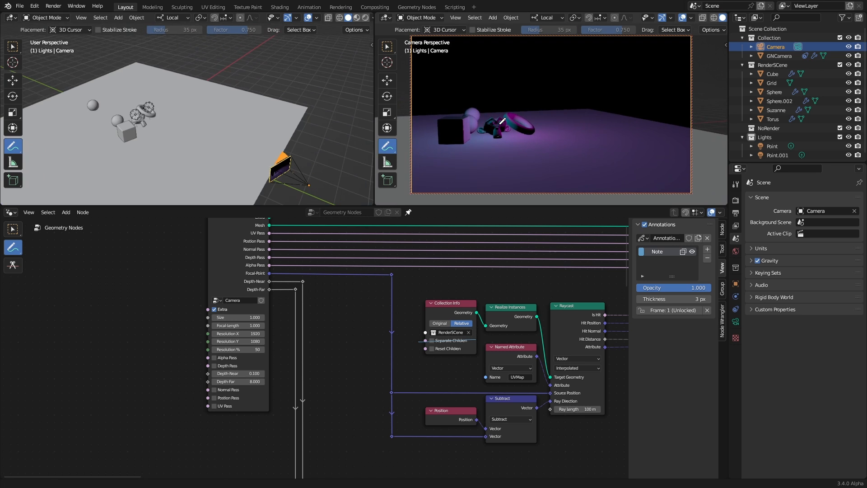
# Move the locked camera in close on the cube, Suzanne and torus, and look through it in the other 3D viewport too
pyautogui.scroll(3, 507, 108)
pyautogui.moveTo(512, 116); pyautogui.dragTo(576, 117, button='middle')
pyautogui.scroll(3, 550, 124)
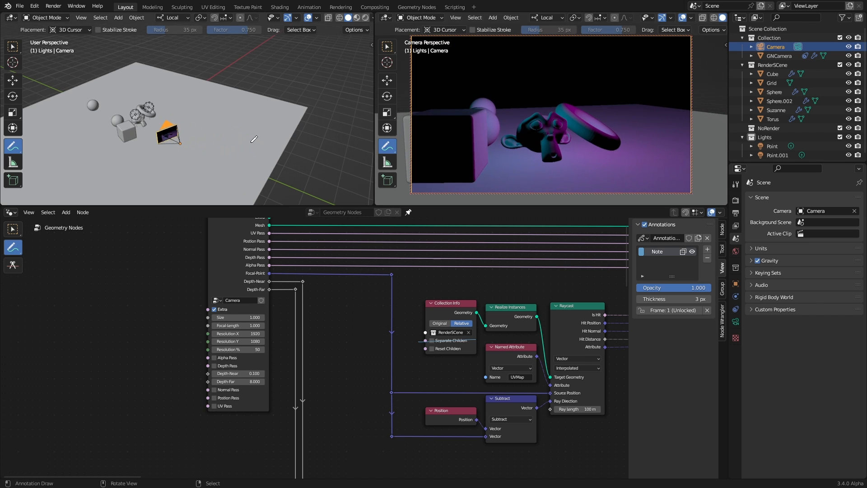
pyautogui.press('KP_0')
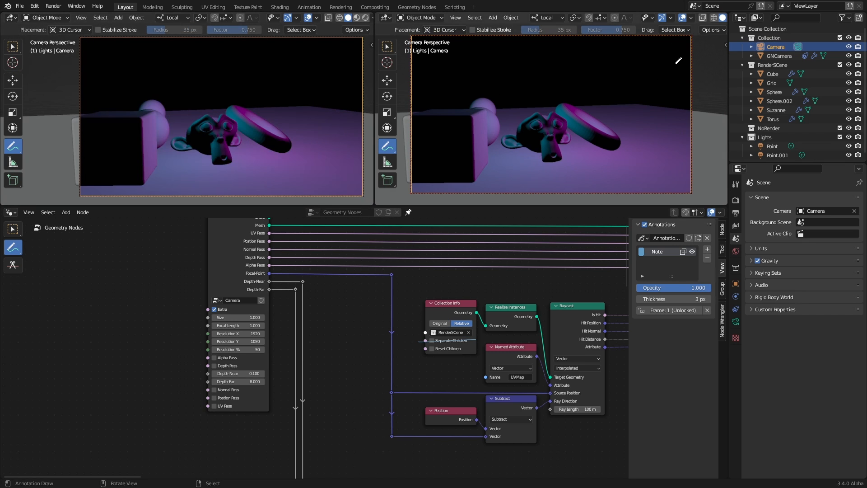
# Show the locked camera viewport in rendered shading and turn off every ray visibility option of GNCamera
pyautogui.scroll(-2, 665, 22)
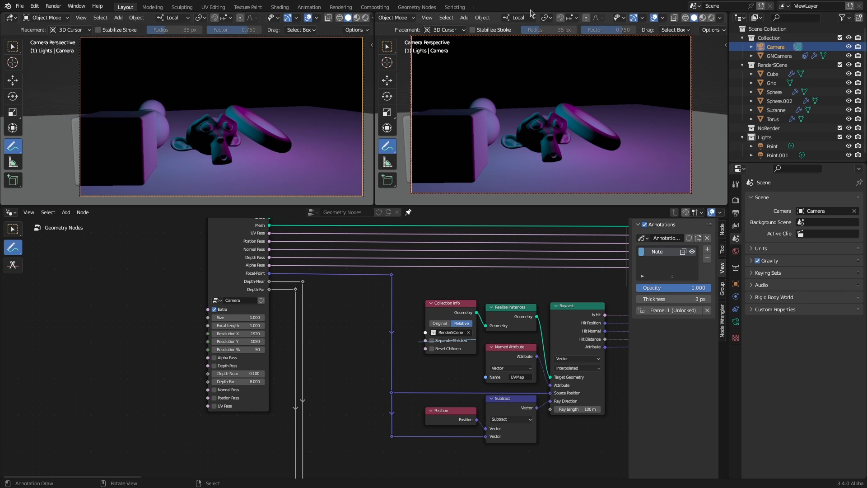
pyautogui.click(712, 18)
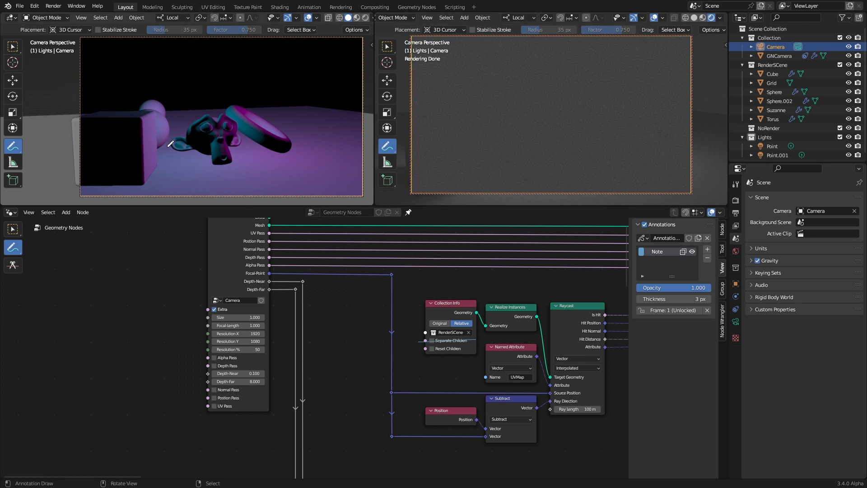
pyautogui.click(779, 56)
pyautogui.click(736, 346)
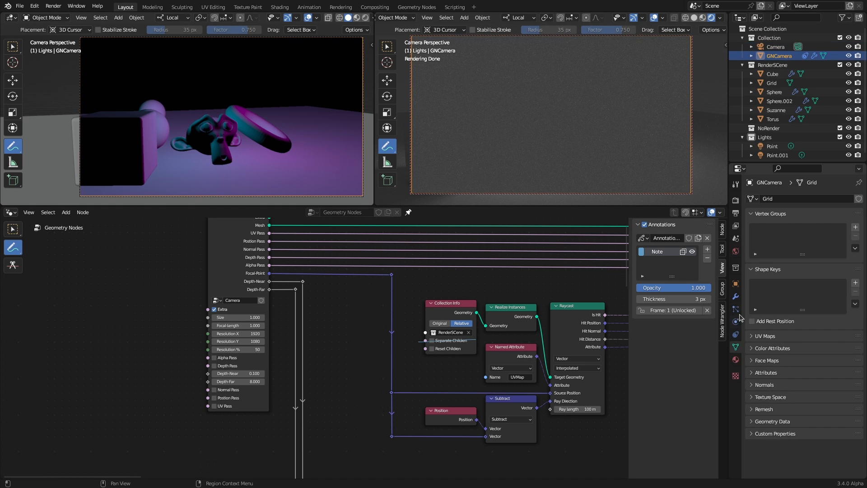
pyautogui.click(736, 283)
pyautogui.click(751, 415)
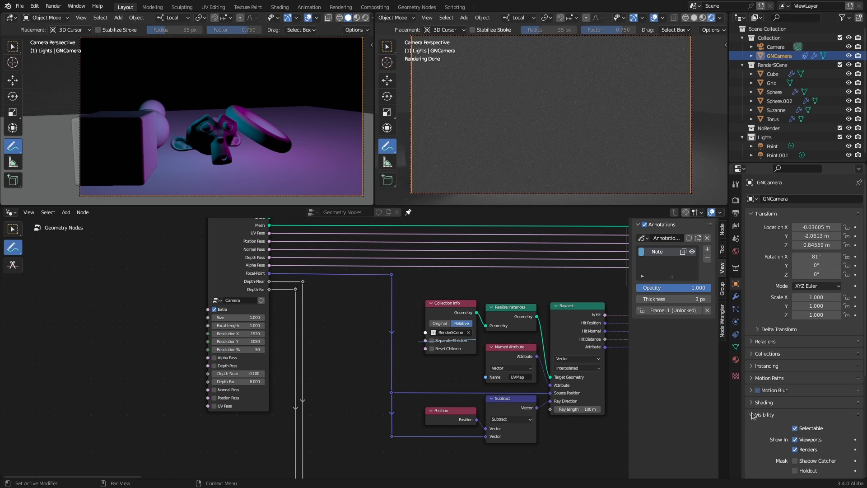
pyautogui.scroll(-5, 759, 369)
pyautogui.moveTo(798, 372); pyautogui.dragTo(799, 427)
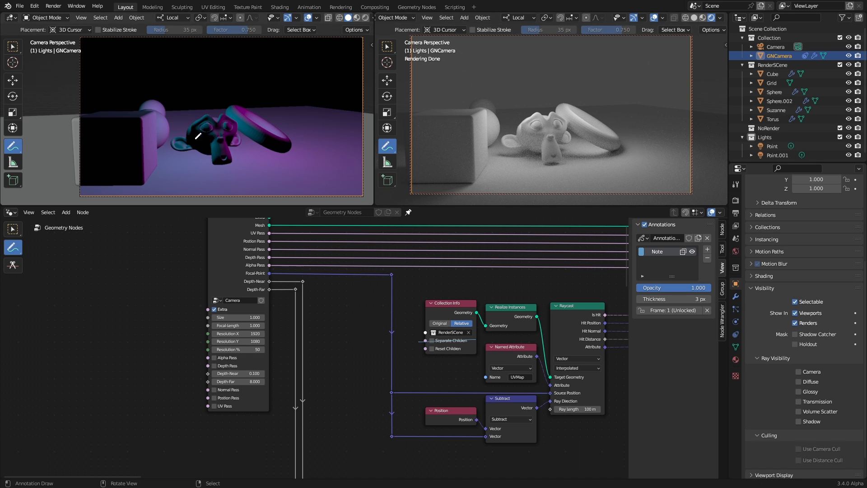
# Compare solid and rendered shading in the locked camera viewport, ending on rendered shading
pyautogui.click(712, 18)
pyautogui.click(711, 18)
pyautogui.click(694, 18)
pyautogui.click(712, 19)
pyautogui.click(694, 19)
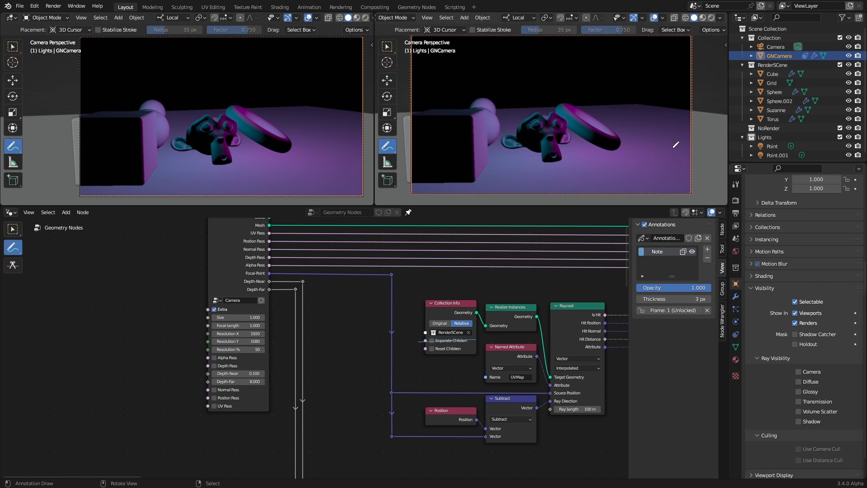
pyautogui.click(712, 18)
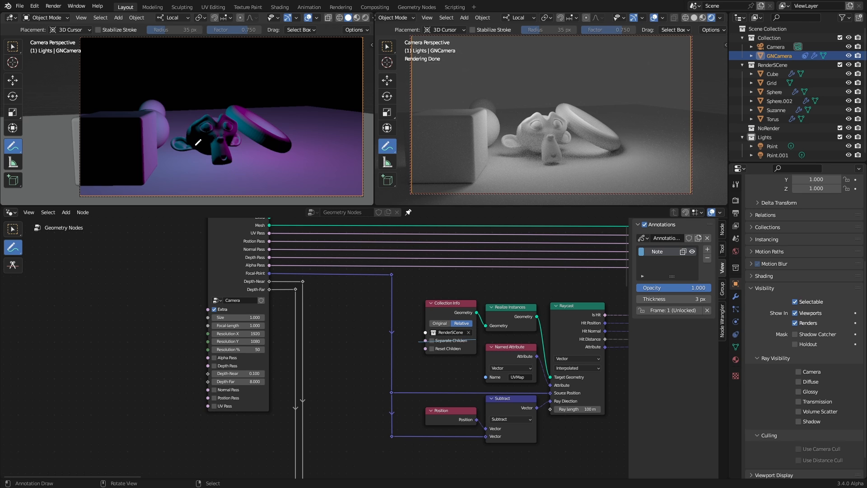
# Set all of the Cycles light path maximum bounces to 0
pyautogui.scroll(5, 804, 271)
pyautogui.click(736, 200)
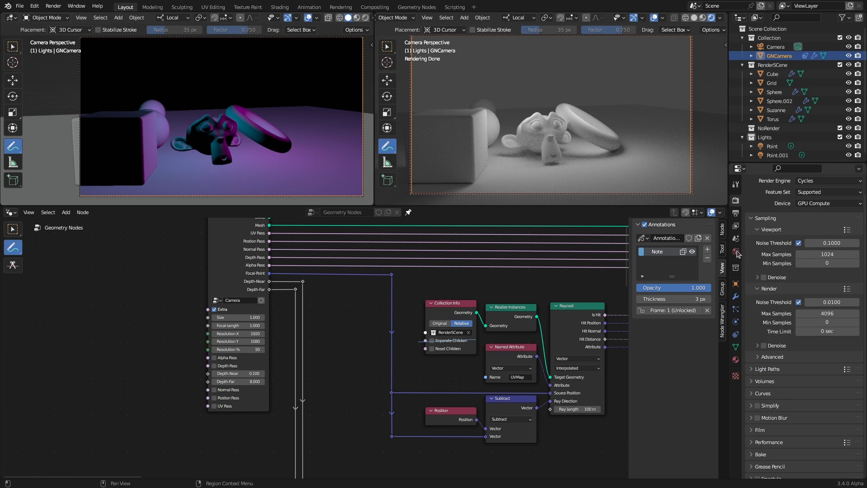
pyautogui.click(758, 369)
pyautogui.scroll(-4, 770, 362)
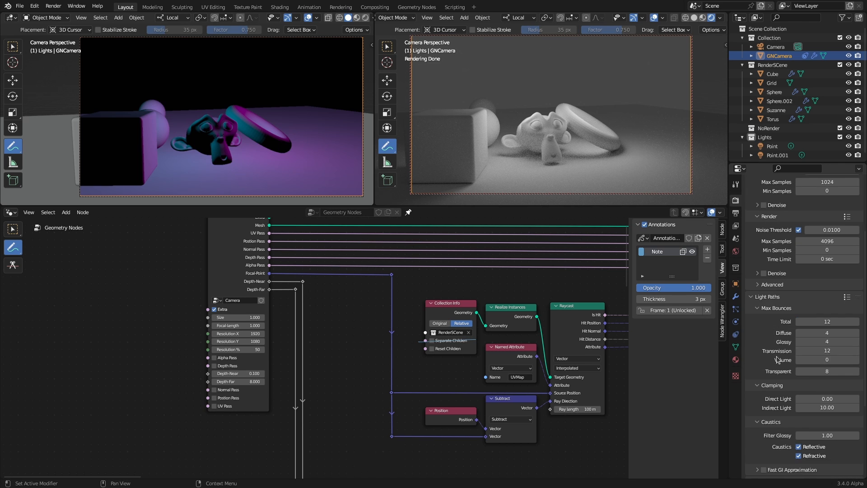
pyautogui.moveTo(822, 321); pyautogui.dragTo(822, 371)
pyautogui.write('0')
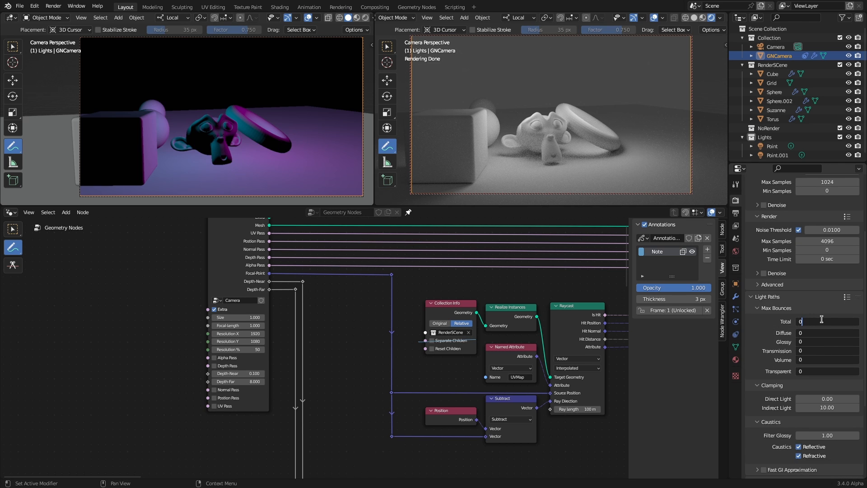
pyautogui.press('Return')
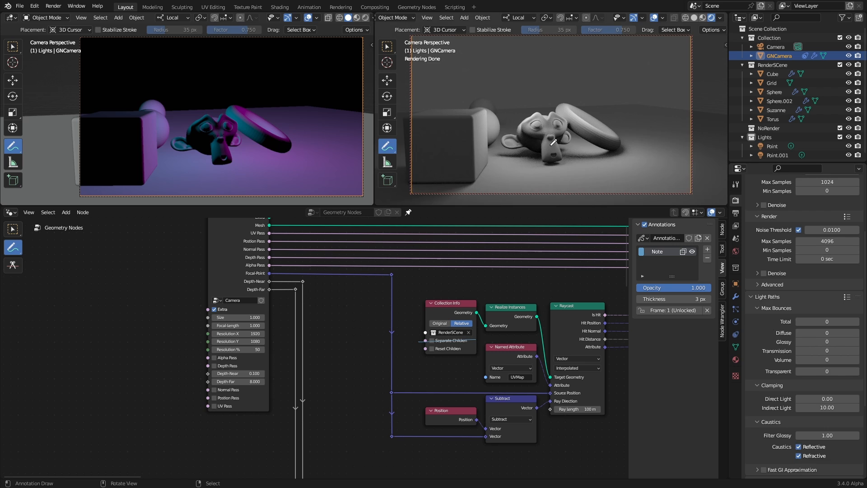
# Disable the noise threshold for both viewport and final render, and set the viewport samples to 10
pyautogui.scroll(4, 800, 319)
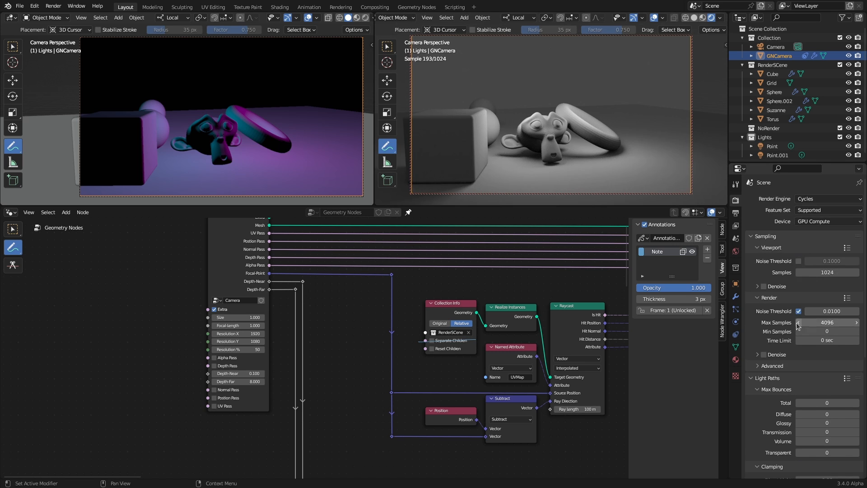
pyautogui.click(798, 311)
pyautogui.click(824, 272)
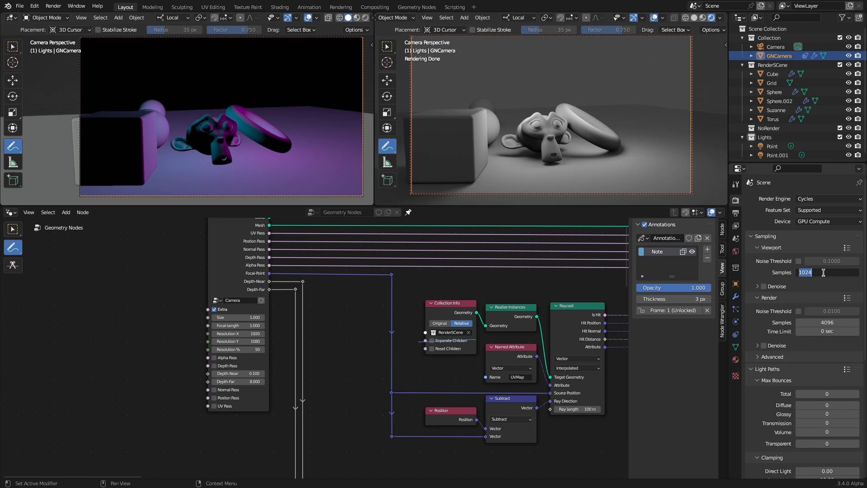
pyautogui.write('10')
pyautogui.press('Return')
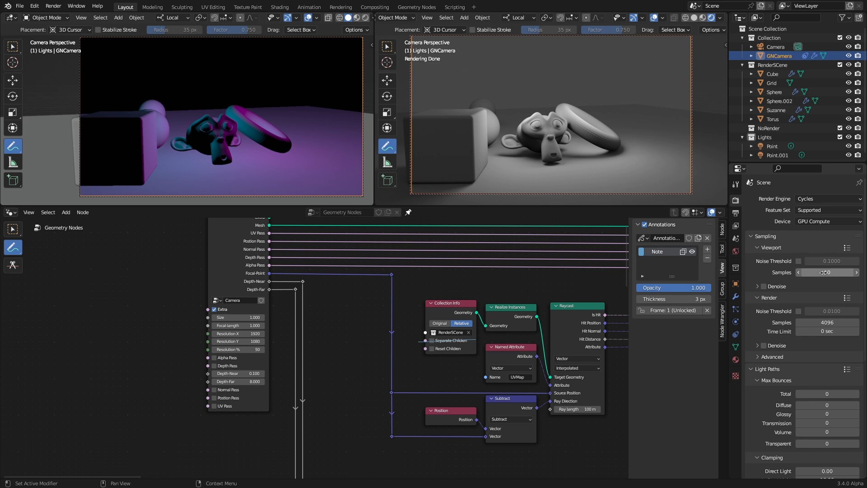
# Swing the locked camera so the whole cube is in frame, and set the viewport samples to 100
pyautogui.moveTo(597, 125); pyautogui.dragTo(542, 153, button='middle')
pyautogui.doubleClick(818, 271)
pyautogui.write('100')
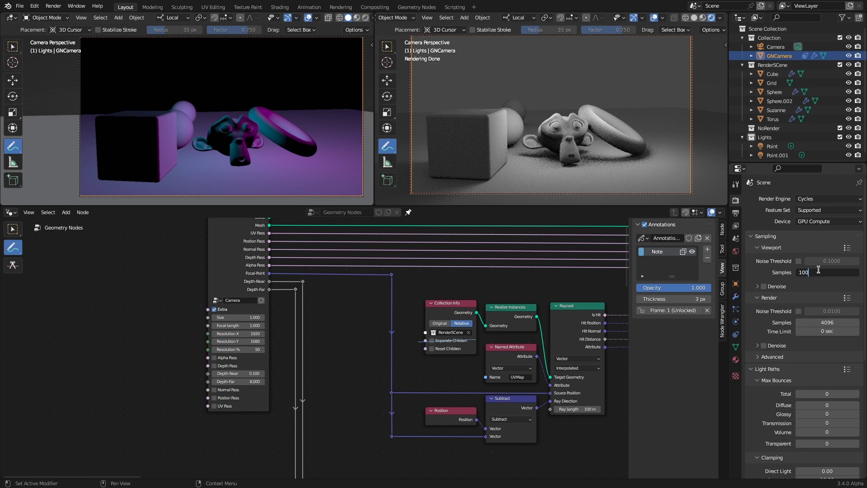
pyautogui.press('Return')
# Open the Point light's settings and view both lights above Suzanne and the torus from outside the camera
pyautogui.click(773, 146)
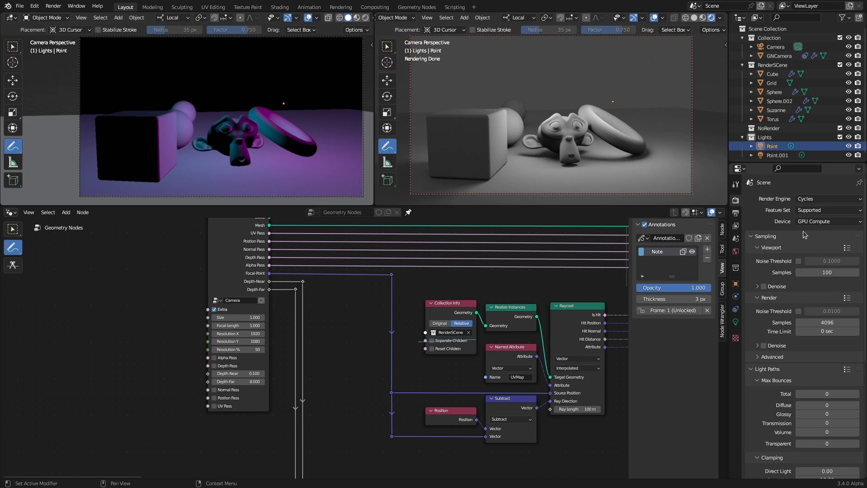
pyautogui.click(735, 322)
pyautogui.moveTo(181, 127); pyautogui.dragTo(156, 91, button='middle')
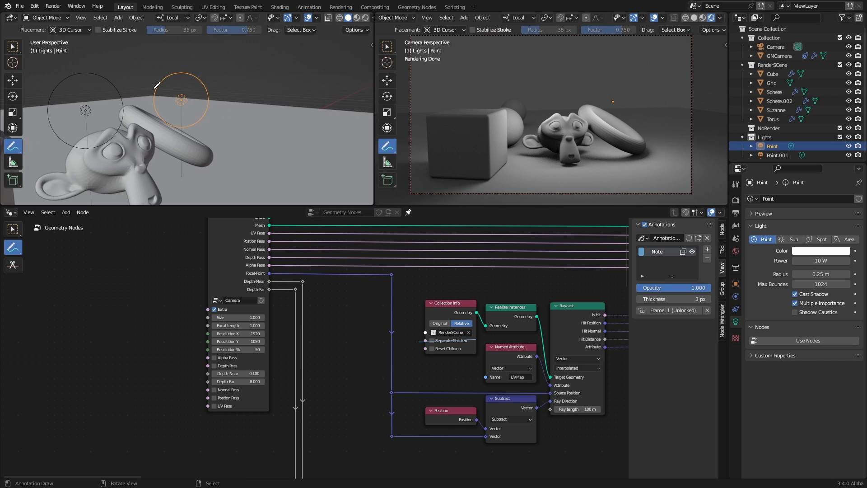
pyautogui.keyDown('shift'); pyautogui.moveTo(242, 167); pyautogui.dragTo(224, 147, button='middle'); pyautogui.keyUp('shift')
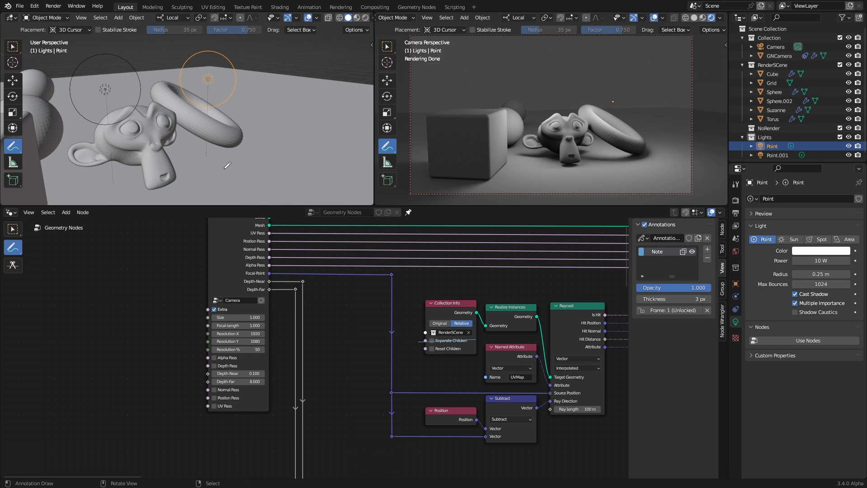
# Annotate light rays running from the floor up toward the torus, with the locked camera panned to bring the torus nearer the frame's centre
pyautogui.moveTo(216, 166)
pyautogui.mouseDown()
pyautogui.moveTo(232, 178)
pyautogui.moveTo(218, 180)
pyautogui.mouseUp()
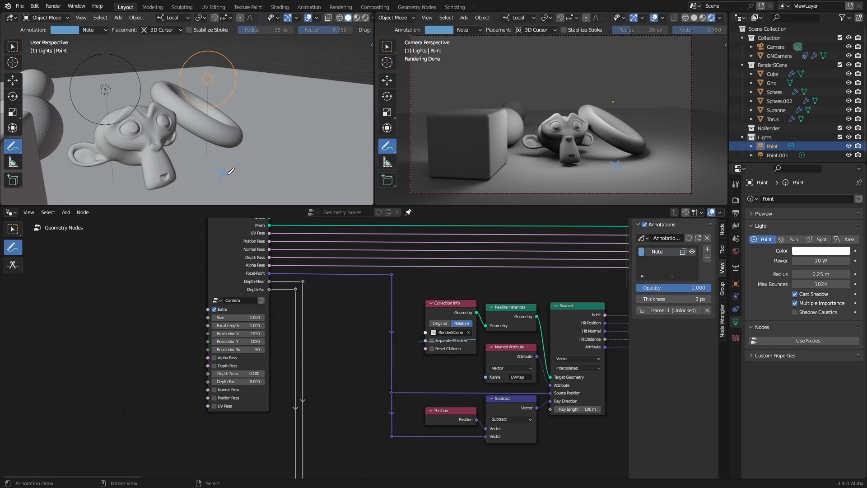
pyautogui.moveTo(227, 141); pyautogui.dragTo(233, 91)
pyautogui.moveTo(222, 173)
pyautogui.mouseDown()
pyautogui.moveTo(218, 102)
pyautogui.moveTo(209, 136)
pyautogui.moveTo(185, 103)
pyautogui.mouseUp()
pyautogui.moveTo(641, 160)
pyautogui.keyDown('shift'); pyautogui.mouseDown(button='middle')
pyautogui.moveTo(577, 155)
pyautogui.moveTo(632, 129)
pyautogui.mouseUp(button='middle'); pyautogui.keyUp('shift')
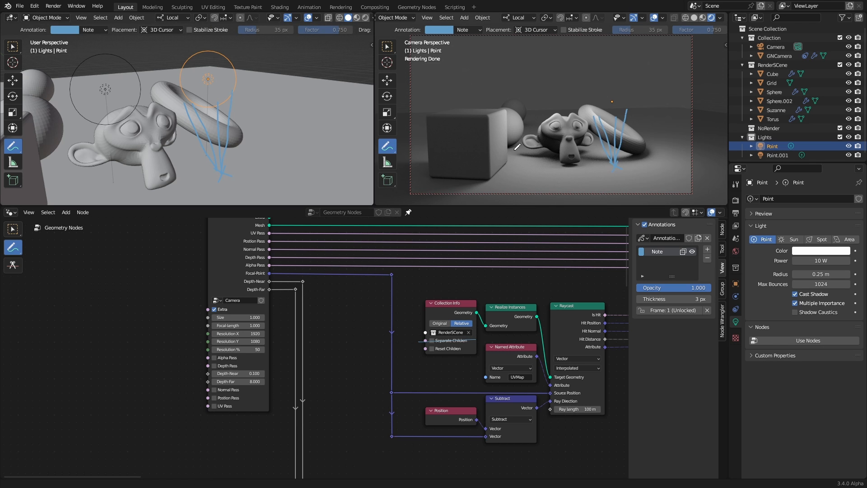
pyautogui.moveTo(583, 163); pyautogui.dragTo(561, 120)
pyautogui.moveTo(581, 159); pyautogui.dragTo(565, 119)
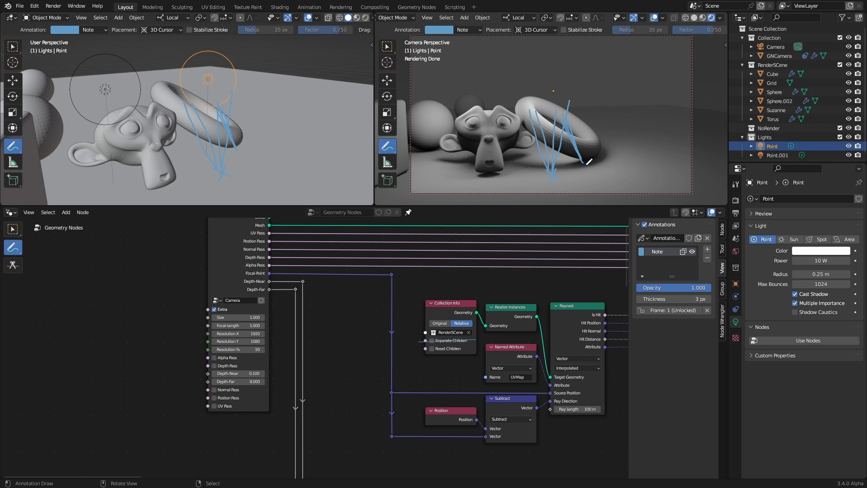
pyautogui.moveTo(601, 163); pyautogui.dragTo(577, 122)
pyautogui.moveTo(601, 163); pyautogui.dragTo(586, 135)
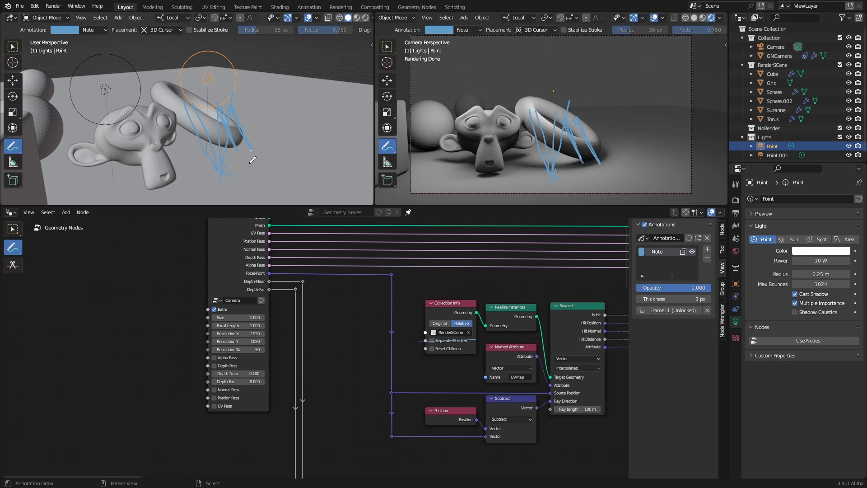
pyautogui.scroll(-8, 354, 371)
pyautogui.moveTo(348, 392); pyautogui.dragTo(127, 321, button='middle')
pyautogui.moveTo(303, 400); pyautogui.dragTo(220, 316, button='middle')
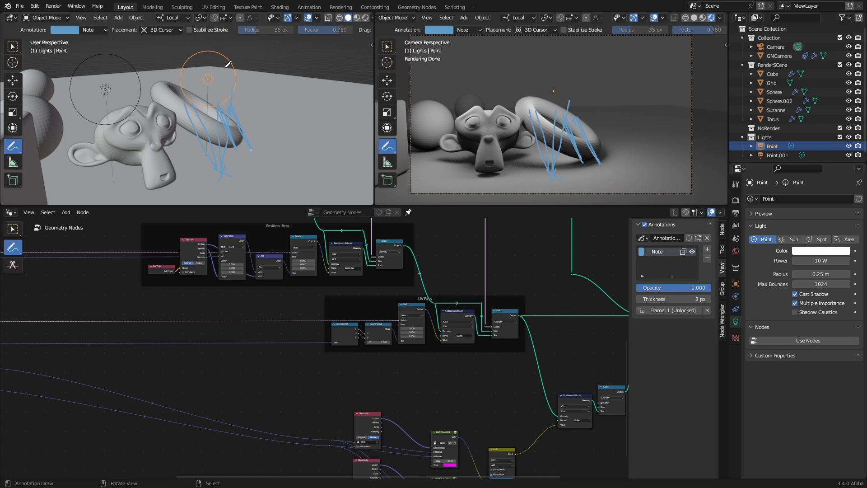
# Sketch an annotated grid of crossing lines beside the Point light, above and behind the torus
pyautogui.moveTo(248, 78)
pyautogui.mouseDown()
pyautogui.moveTo(245, 53)
pyautogui.moveTo(271, 43)
pyautogui.moveTo(298, 78)
pyautogui.mouseUp()
pyautogui.moveTo(256, 47)
pyautogui.mouseDown()
pyautogui.moveTo(257, 80)
pyautogui.moveTo(276, 77)
pyautogui.mouseUp()
pyautogui.moveTo(286, 41)
pyautogui.mouseDown()
pyautogui.moveTo(287, 74)
pyautogui.moveTo(291, 54)
pyautogui.moveTo(306, 51)
pyautogui.mouseUp()
pyautogui.moveTo(248, 73); pyautogui.dragTo(305, 62)
pyautogui.moveTo(250, 82); pyautogui.dragTo(298, 72)
pyautogui.click(292, 43)
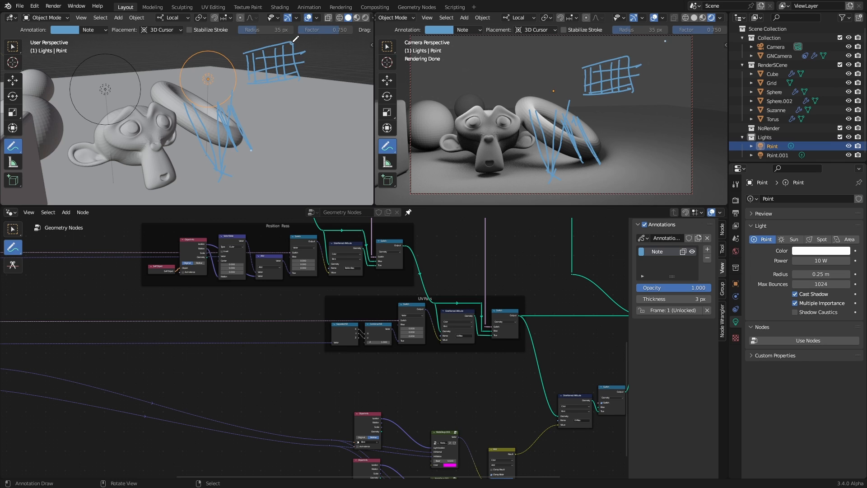
pyautogui.click(281, 67)
pyautogui.moveTo(256, 134); pyautogui.dragTo(259, 133, button='middle')
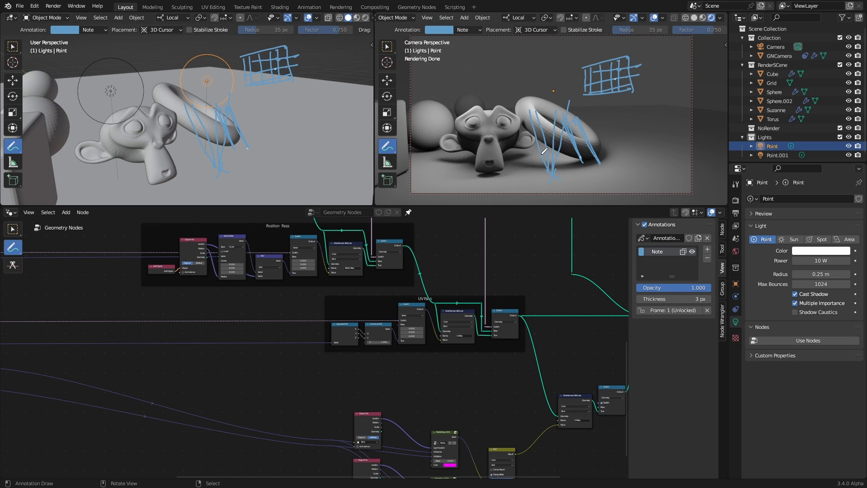
# Delete the annotation strokes from the 3D viewports, return to the camera view and hide the sidebar
pyautogui.press('n')
pyautogui.scroll(-5, 335, 184)
pyautogui.click(354, 144)
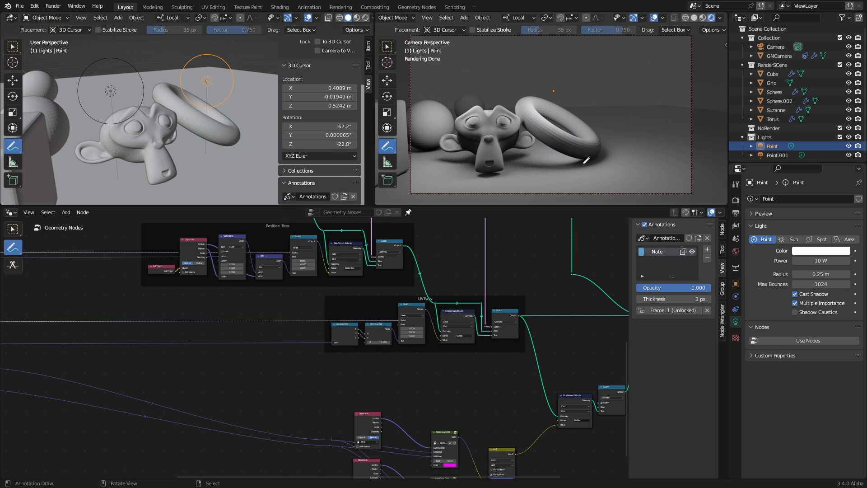
pyautogui.click(207, 65)
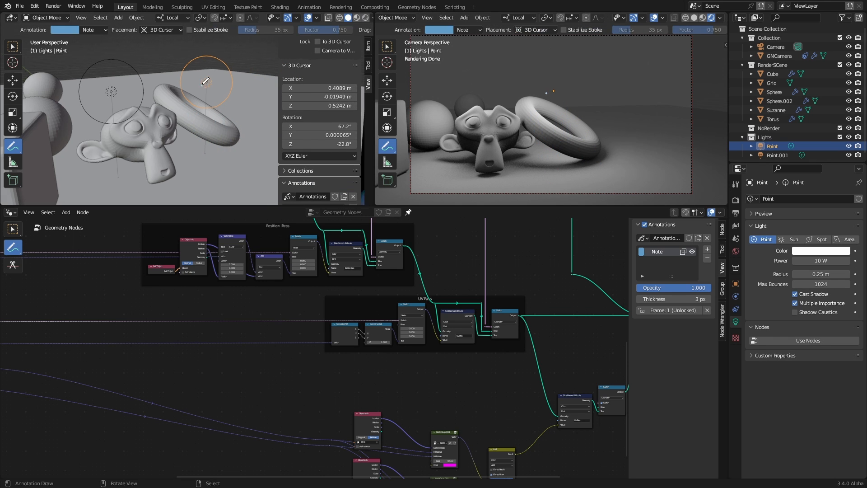
pyautogui.press('KP_0')
pyautogui.scroll(-4, 334, 158)
pyautogui.click(354, 162)
pyautogui.press('n')
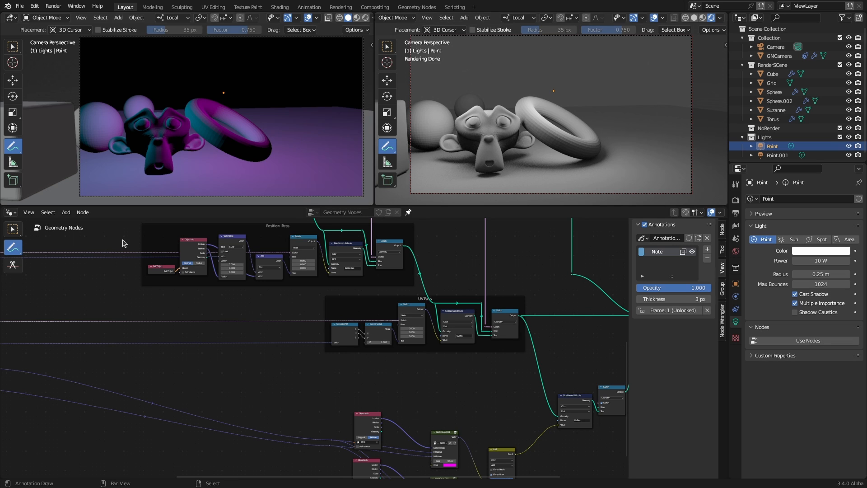
# Switch the geometry node editor to the Shader Editor and bring up the World shader's Background node
pyautogui.click(11, 212)
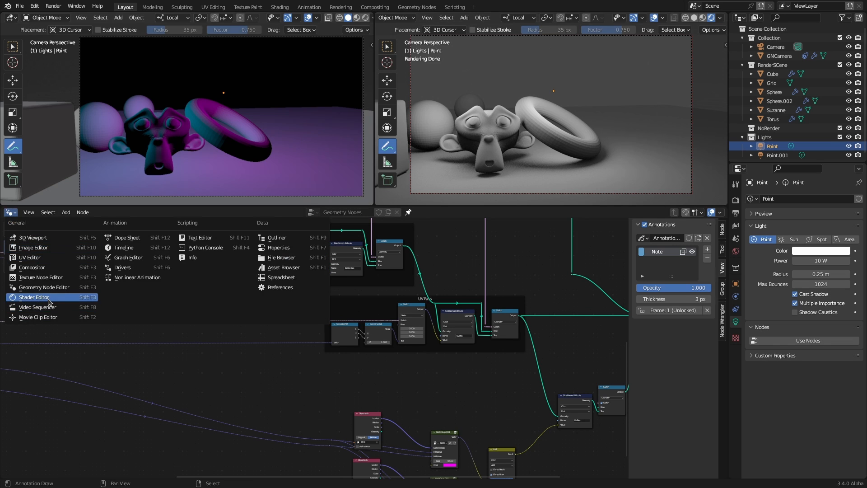
pyautogui.click(50, 298)
pyautogui.click(40, 212)
pyautogui.click(48, 233)
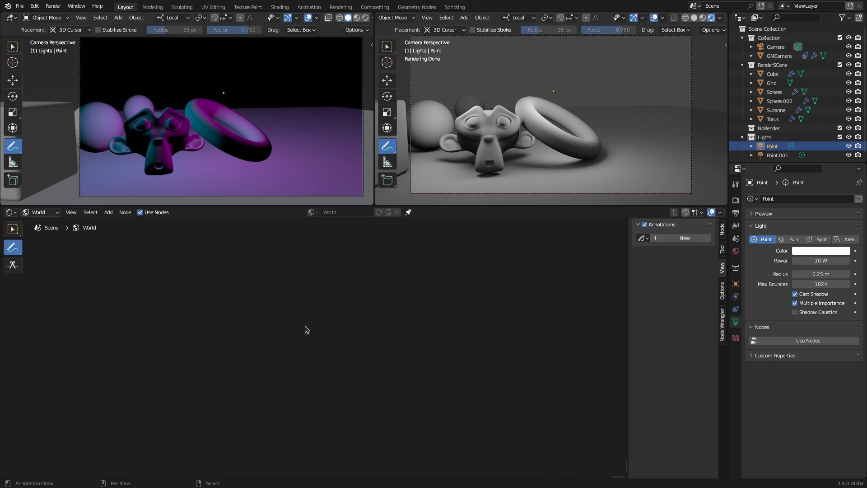
pyautogui.moveTo(177, 270); pyautogui.dragTo(308, 373, button='middle')
pyautogui.scroll(14, 290, 335)
pyautogui.moveTo(293, 296); pyautogui.dragTo(365, 340, button='middle')
pyautogui.scroll(8, 365, 340)
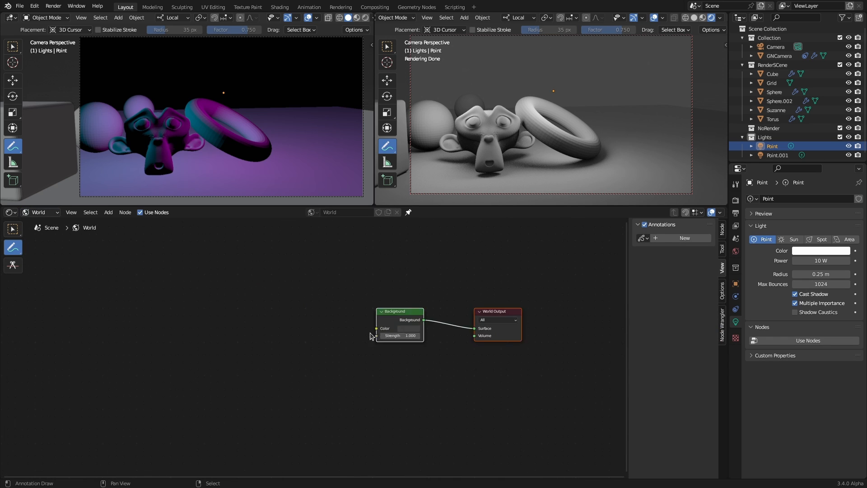
# Set the World Background node's Strength to 0 and leave its colour as it is
pyautogui.click(350, 336)
pyautogui.write('20')
pyautogui.press('BackSpace')
pyautogui.press('BackSpace')
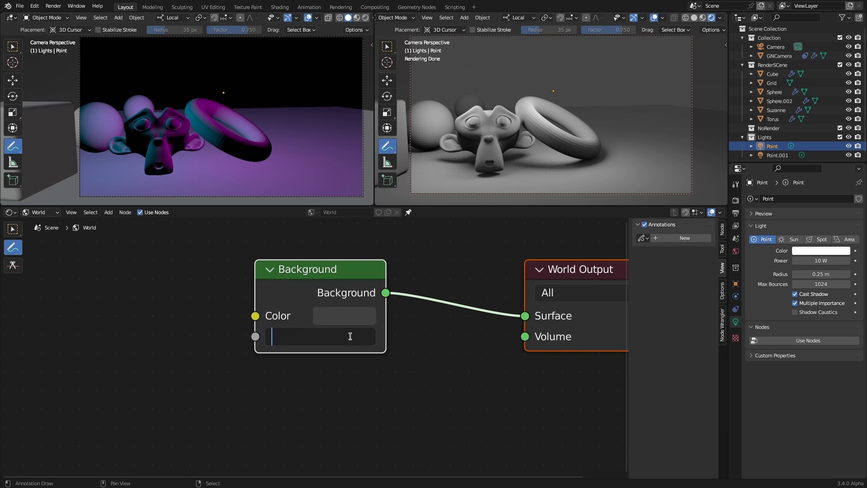
pyautogui.press('Return')
pyautogui.click(346, 318)
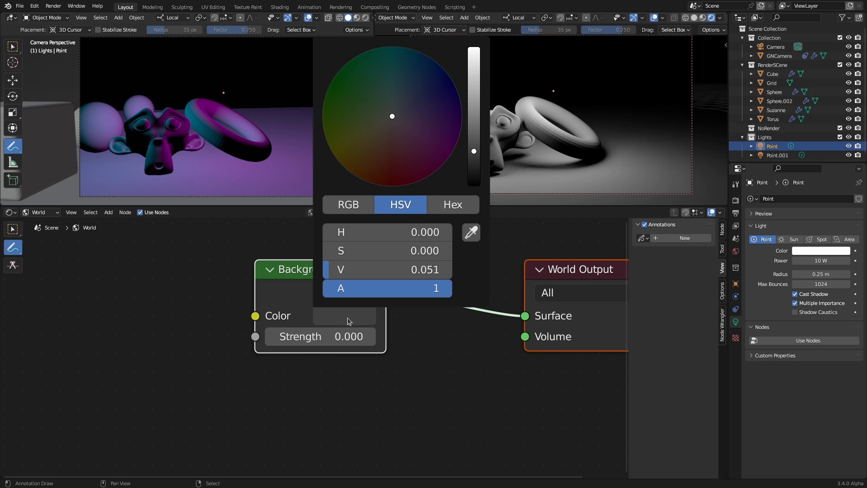
pyautogui.click(415, 399)
# Set the Radius of both the Point and Point.001 lights to 0 m
pyautogui.scroll(-2, 525, 132)
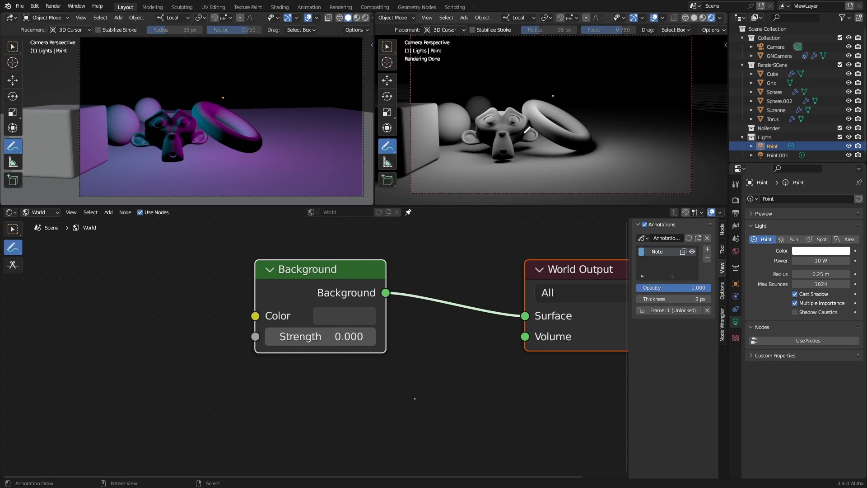
pyautogui.scroll(-1, 500, 137)
pyautogui.moveTo(542, 135)
pyautogui.keyDown('shift'); pyautogui.mouseDown(button='middle')
pyautogui.moveTo(567, 139)
pyautogui.moveTo(532, 140)
pyautogui.mouseUp(button='middle'); pyautogui.keyUp('shift')
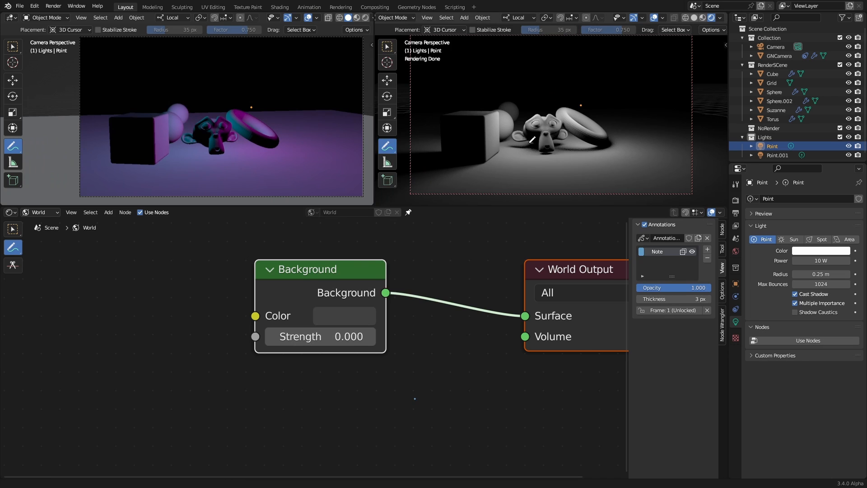
pyautogui.scroll(1, 543, 131)
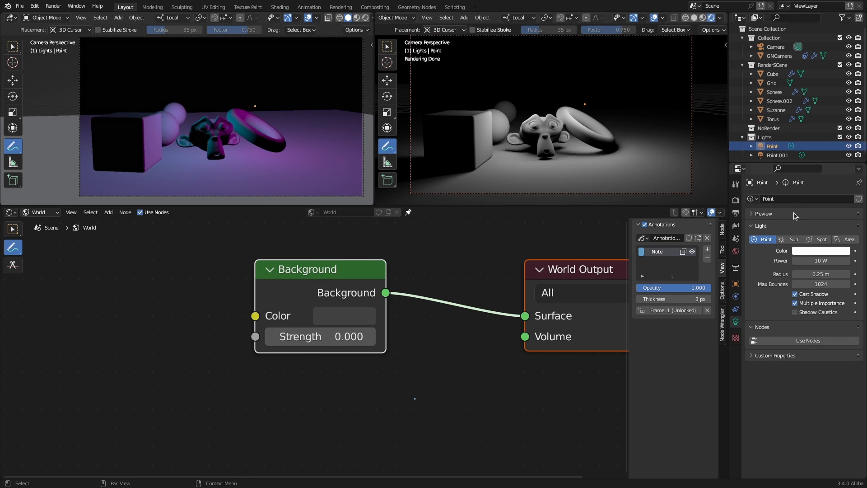
pyautogui.click(819, 274)
pyautogui.write('0')
pyautogui.press('Return')
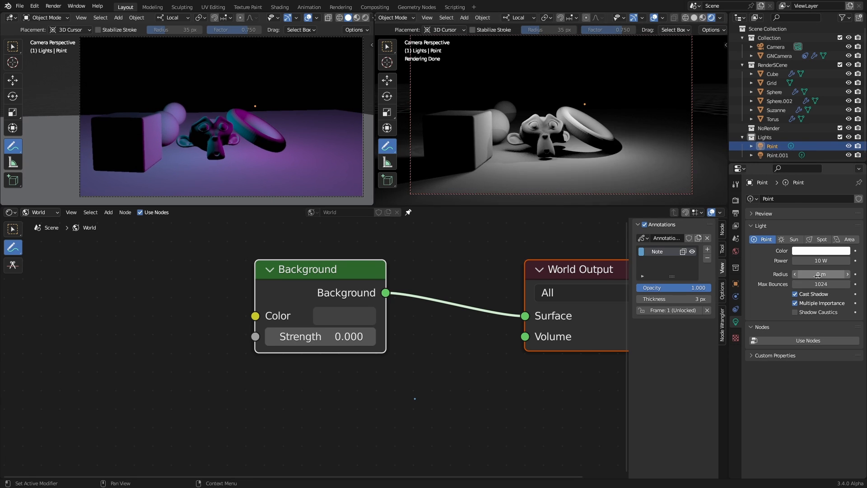
pyautogui.click(778, 155)
pyautogui.click(812, 274)
pyautogui.write('0')
pyautogui.press('Return')
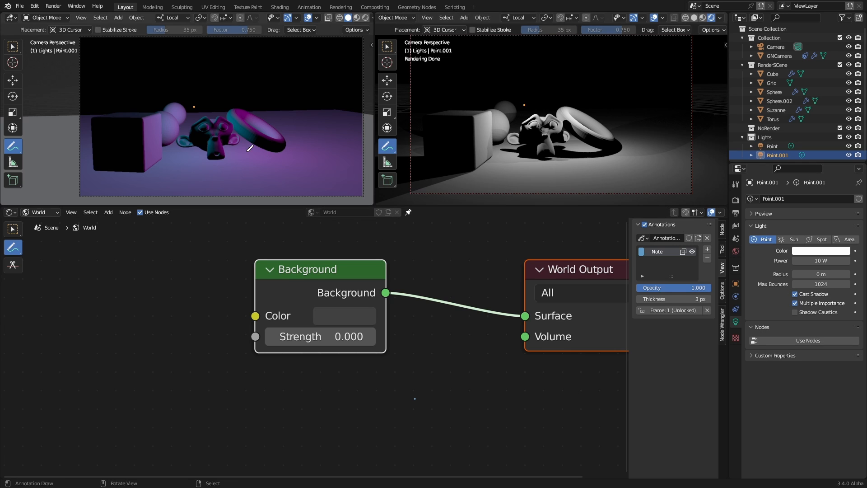
# Turn off Cast Shadow for the Point.001 and Point lights
pyautogui.click(796, 294)
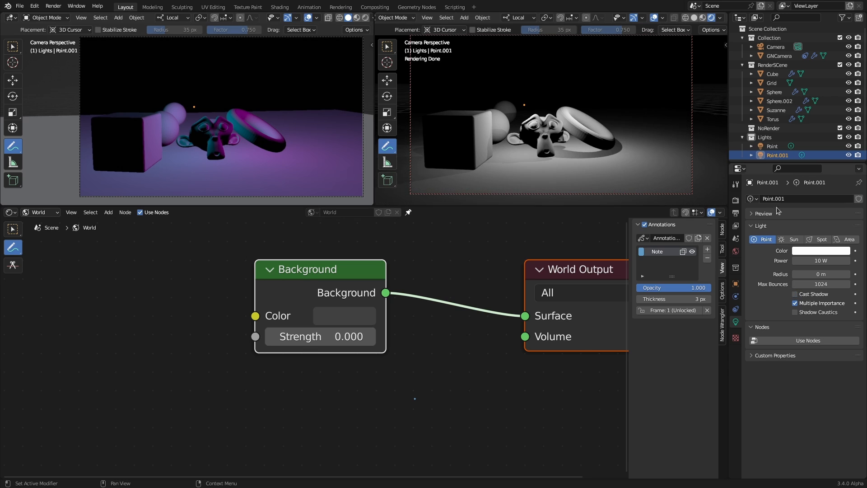
pyautogui.click(768, 148)
pyautogui.click(796, 294)
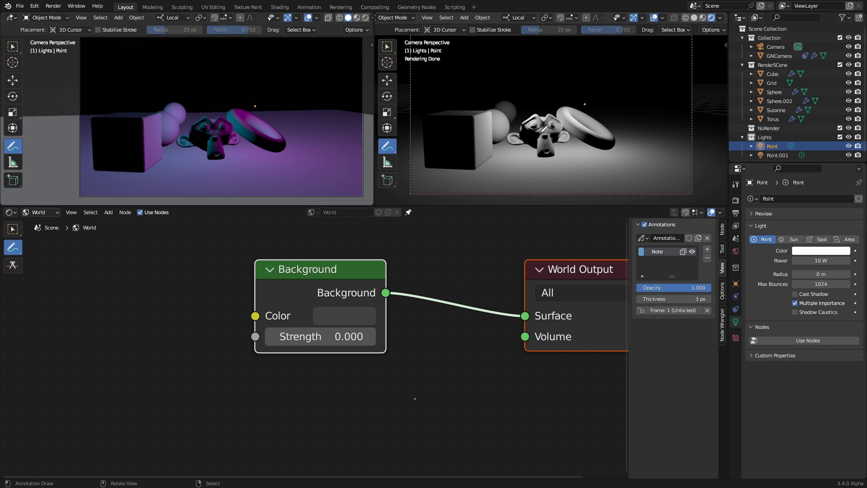
pyautogui.moveTo(580, 120)
pyautogui.mouseDown(button='middle')
pyautogui.moveTo(546, 148)
pyautogui.moveTo(570, 132)
pyautogui.mouseUp(button='middle')
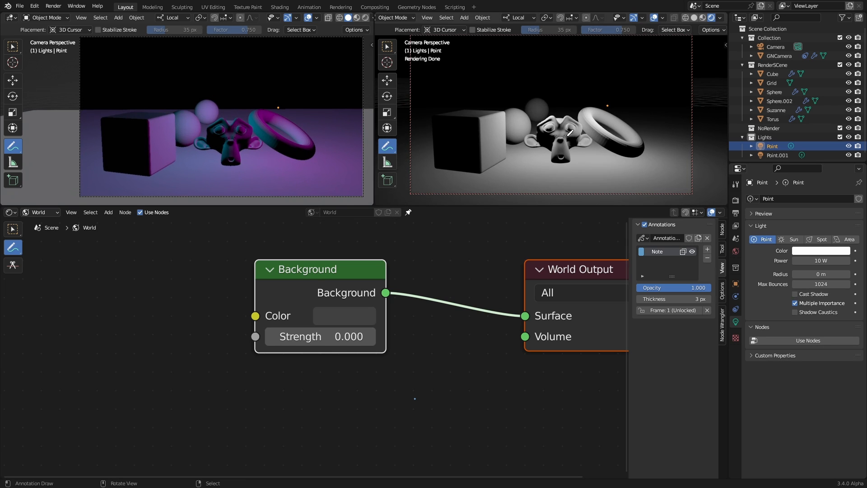
# Select GNCamera and switch the node area to the Geometry Node Editor, bringing the two NodeGroup.001 light groups into view
pyautogui.click(780, 57)
pyautogui.click(11, 212)
pyautogui.click(44, 288)
pyautogui.scroll(-3, 417, 329)
pyautogui.moveTo(416, 329); pyautogui.dragTo(125, 116, button='middle')
pyautogui.scroll(10, 389, 313)
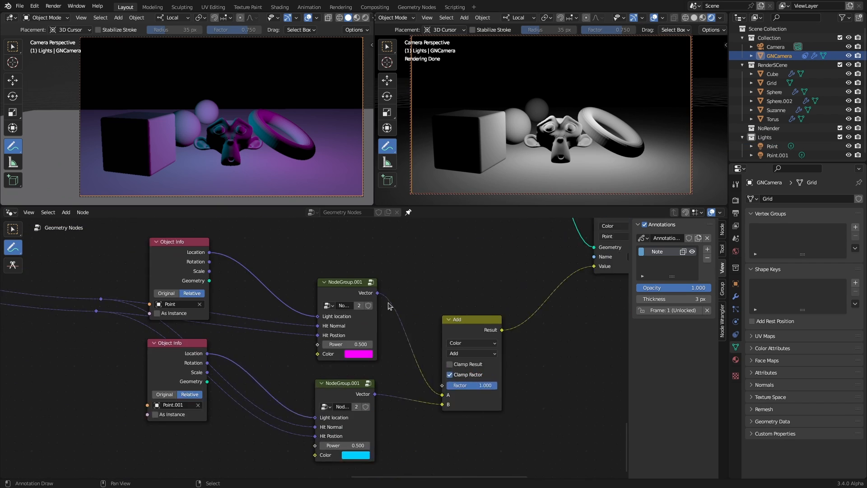
# Set the Point.001 light's Power to 0 W and the Power of its cyan NodeGroup.001 node to 0
pyautogui.click(770, 156)
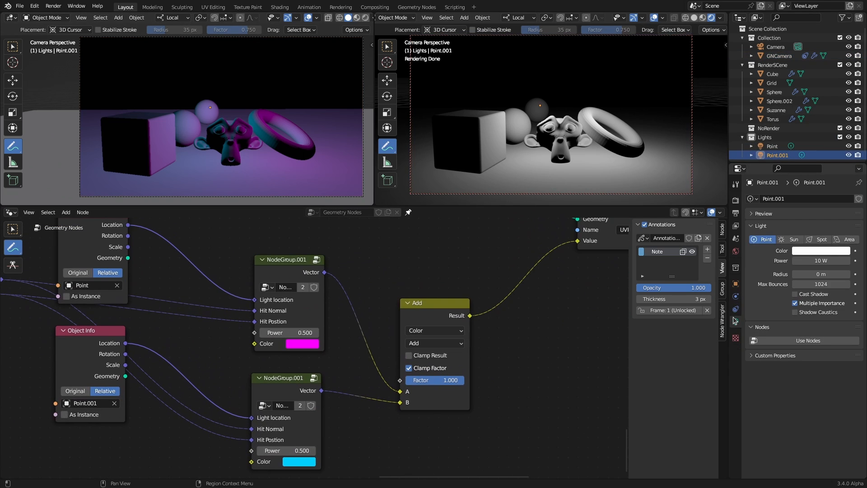
pyautogui.click(820, 261)
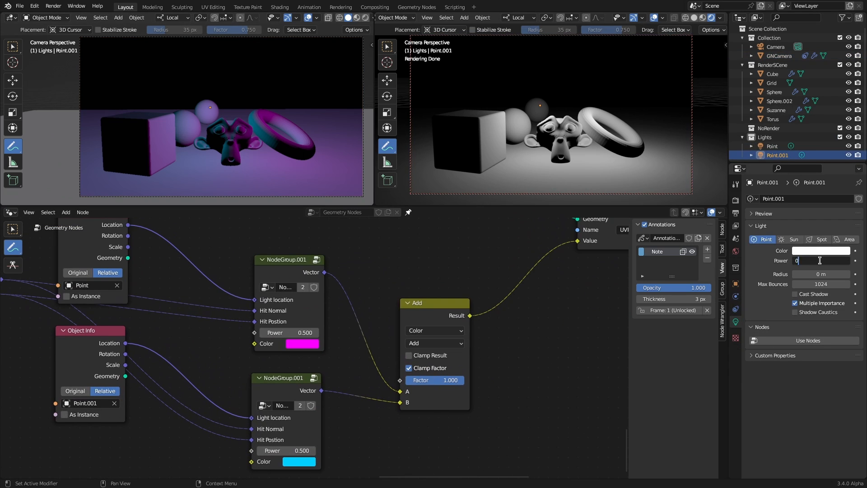
pyautogui.write('0')
pyautogui.press('Return')
pyautogui.click(296, 449)
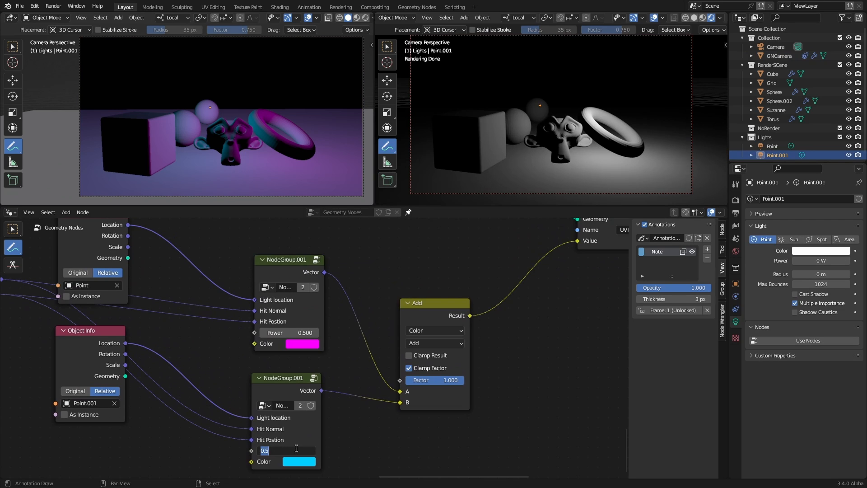
pyautogui.write('0')
pyautogui.press('Return')
# Copy the Point.001 light's white colour onto the Color input of the magenta NodeGroup.001 node
pyautogui.scroll(-3, 533, 181)
pyautogui.moveTo(528, 194); pyautogui.dragTo(535, 176, button='middle')
pyautogui.scroll(-3, 542, 167)
pyautogui.moveTo(560, 149); pyautogui.dragTo(560, 158, button='middle')
pyautogui.keyDown('shift'); pyautogui.moveTo(258, 125); pyautogui.dragTo(263, 127, button='middle'); pyautogui.keyUp('shift')
pyautogui.keyDown('shift'); pyautogui.moveTo(552, 140); pyautogui.dragTo(551, 173, button='middle'); pyautogui.keyUp('shift')
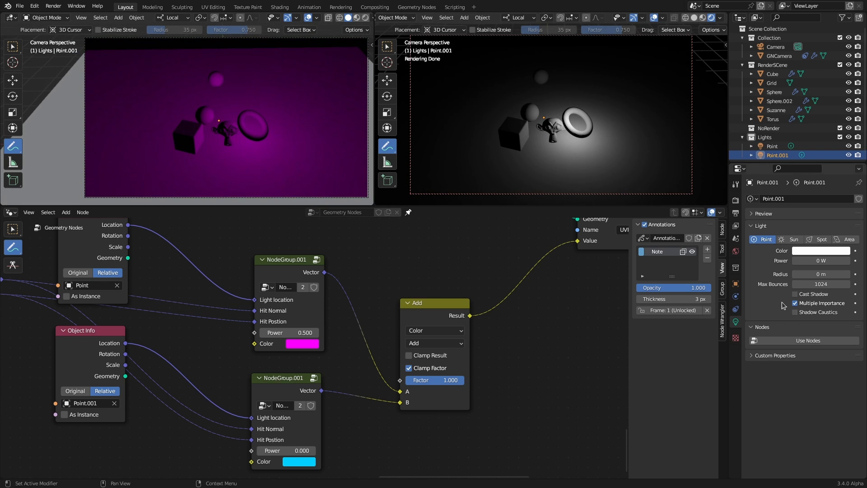
pyautogui.moveTo(821, 253); pyautogui.dragTo(307, 346)
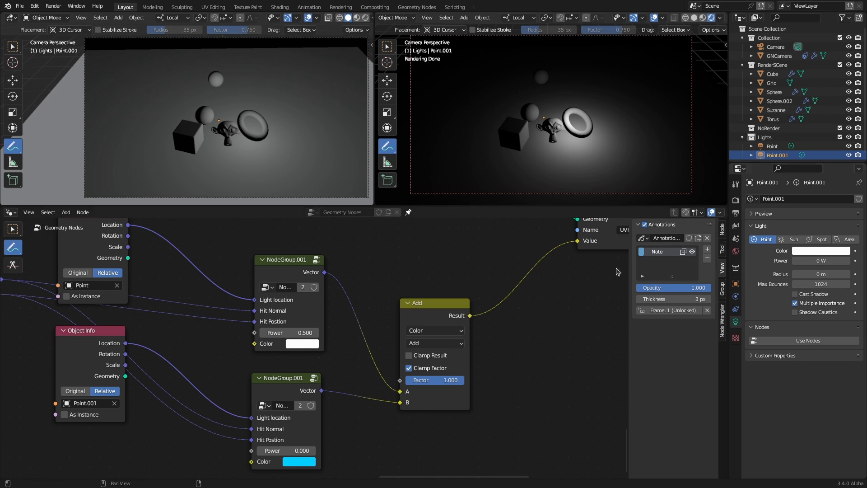
# Remove the stray annotation layer from the node editor and return to the Select Box tool
pyautogui.moveTo(283, 267); pyautogui.dragTo(283, 278)
pyautogui.click(708, 261)
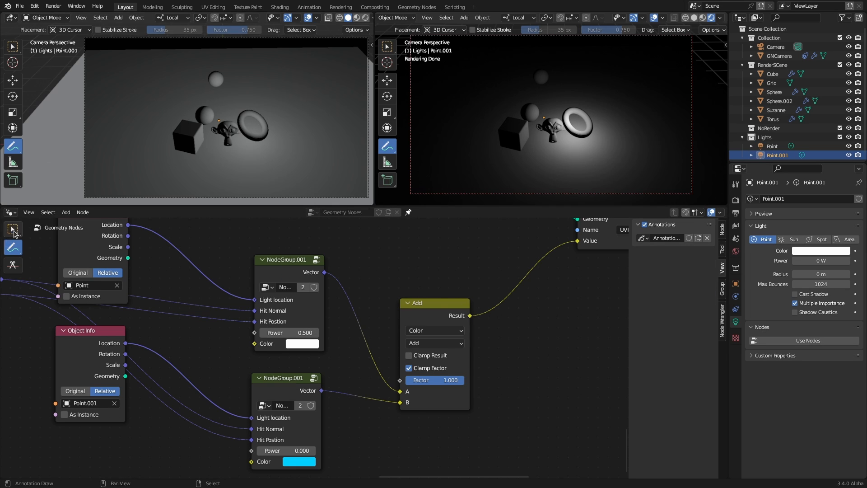
pyautogui.click(9, 235)
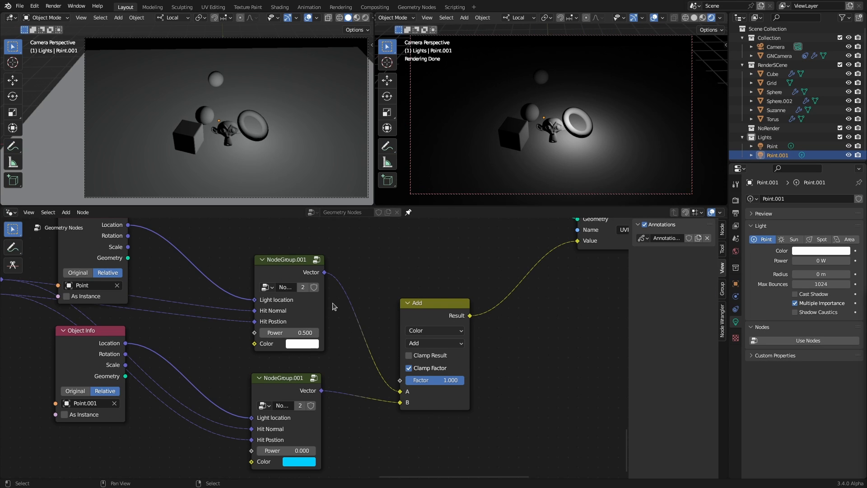
# Open NodeGroup.001 for editing and spread its nodes apart, moving the final vector Multiply well below the others
pyautogui.click(316, 260)
pyautogui.keyDown('ctrl'); pyautogui.moveTo(426, 324); pyautogui.dragTo(411, 396, button='middle'); pyautogui.keyUp('ctrl')
pyautogui.keyDown('ctrl'); pyautogui.moveTo(411, 395); pyautogui.dragTo(465, 325, button='middle'); pyautogui.keyUp('ctrl')
pyautogui.click(450, 336)
pyautogui.moveTo(495, 364); pyautogui.dragTo(489, 437)
pyautogui.moveTo(463, 392); pyautogui.dragTo(459, 387, button='middle')
pyautogui.moveTo(435, 320); pyautogui.dragTo(425, 270)
pyautogui.moveTo(357, 256); pyautogui.dragTo(354, 228)
pyautogui.moveTo(280, 242); pyautogui.dragTo(282, 222)
pyautogui.moveTo(349, 243); pyautogui.dragTo(338, 221)
pyautogui.moveTo(425, 288); pyautogui.dragTo(411, 245)
pyautogui.moveTo(389, 387); pyautogui.dragTo(449, 351, button='middle')
pyautogui.moveTo(262, 279); pyautogui.dragTo(258, 255)
pyautogui.moveTo(199, 267); pyautogui.dragTo(198, 261)
pyautogui.moveTo(407, 332); pyautogui.dragTo(335, 375, button='middle')
pyautogui.keyDown('ctrl'); pyautogui.moveTo(335, 375); pyautogui.dragTo(337, 384, button='middle'); pyautogui.keyUp('ctrl')
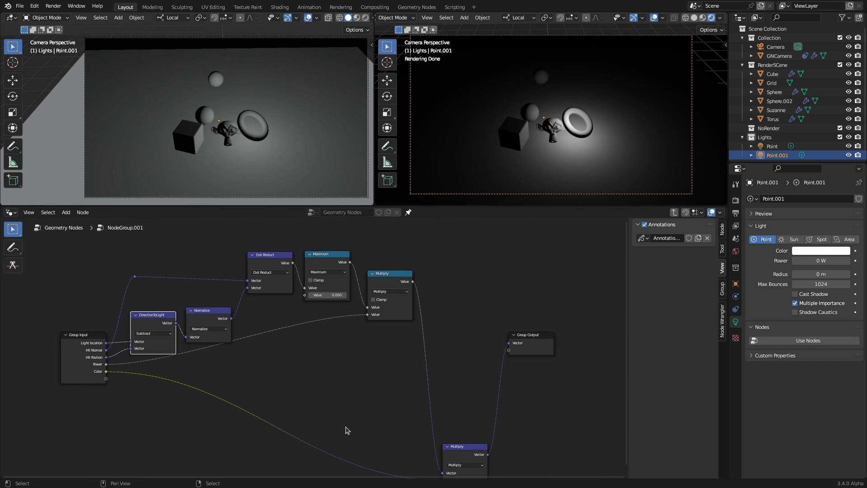
# Write the inverse-square formula 1/D² as an annotation above the Group Output node
pyautogui.click(13, 248)
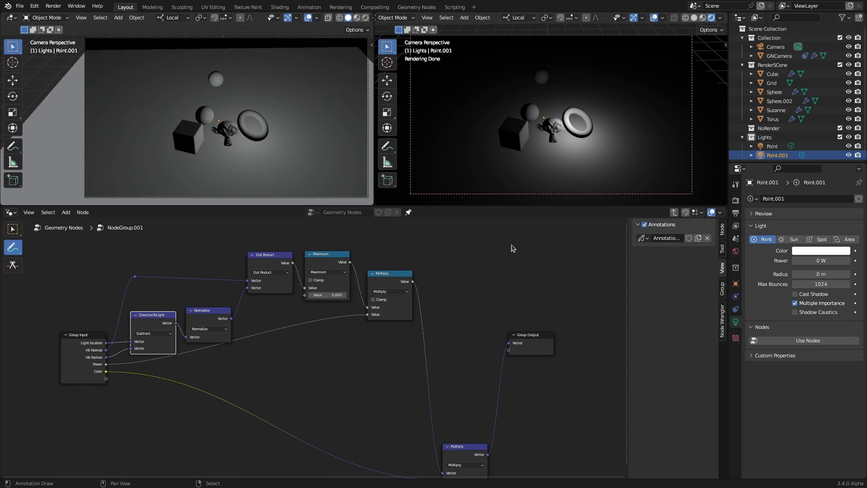
pyautogui.moveTo(514, 230)
pyautogui.mouseDown()
pyautogui.moveTo(515, 250)
pyautogui.moveTo(529, 259)
pyautogui.moveTo(518, 283)
pyautogui.moveTo(541, 270)
pyautogui.moveTo(520, 285)
pyautogui.mouseUp()
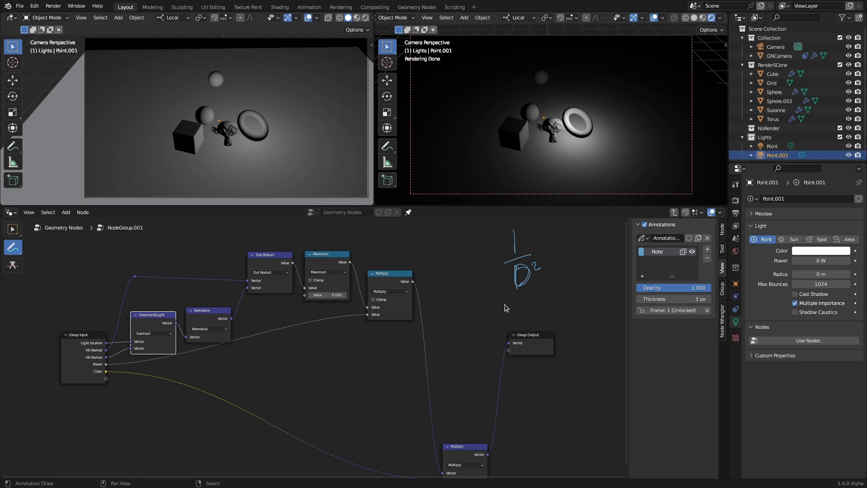
pyautogui.scroll(2, 155, 374)
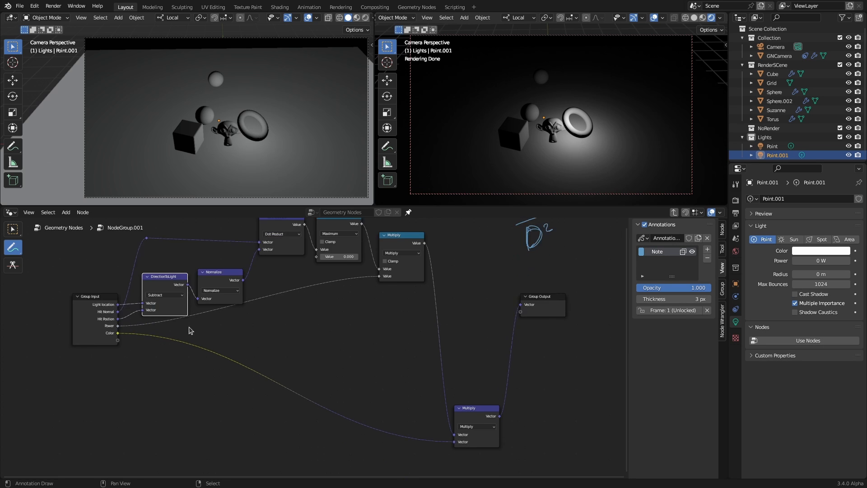
# Add a reroute to the Color link below the nodes and place a Vector Math node beneath DirectionToLight
pyautogui.moveTo(182, 359); pyautogui.dragTo(192, 371, button='middle')
pyautogui.keyDown('shift'); pyautogui.moveTo(169, 355); pyautogui.dragTo(160, 389, button='right'); pyautogui.keyUp('shift')
pyautogui.hotkey('shift', 'a')
pyautogui.click(148, 274)
pyautogui.write('vec')
pyautogui.press('Return')
pyautogui.click(154, 323)
pyautogui.moveTo(77, 306)
pyautogui.mouseDown()
pyautogui.moveTo(134, 368)
pyautogui.moveTo(154, 372)
pyautogui.mouseUp()
pyautogui.hotkey('ctrl', 'z')
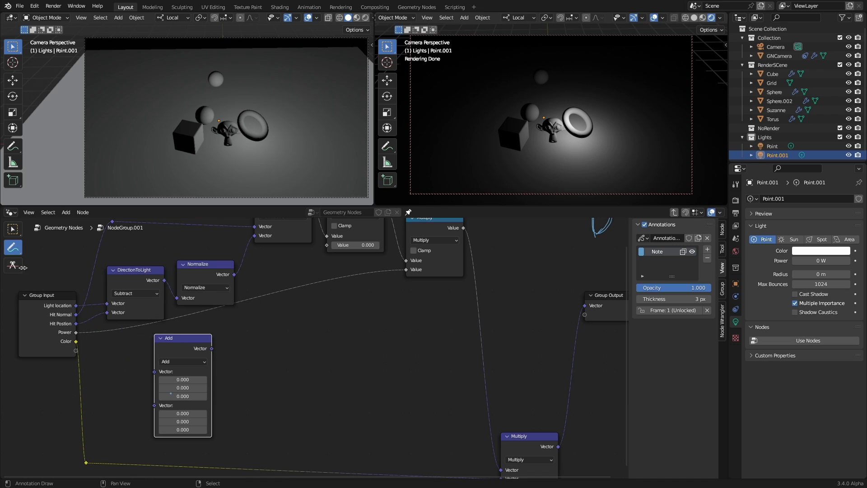
pyautogui.click(16, 232)
# Feed Light location into the new Vector Math node and set its operation to Distance
pyautogui.moveTo(76, 305); pyautogui.dragTo(154, 381)
pyautogui.click(181, 362)
pyautogui.click(175, 273)
pyautogui.moveTo(175, 345); pyautogui.dragTo(140, 353)
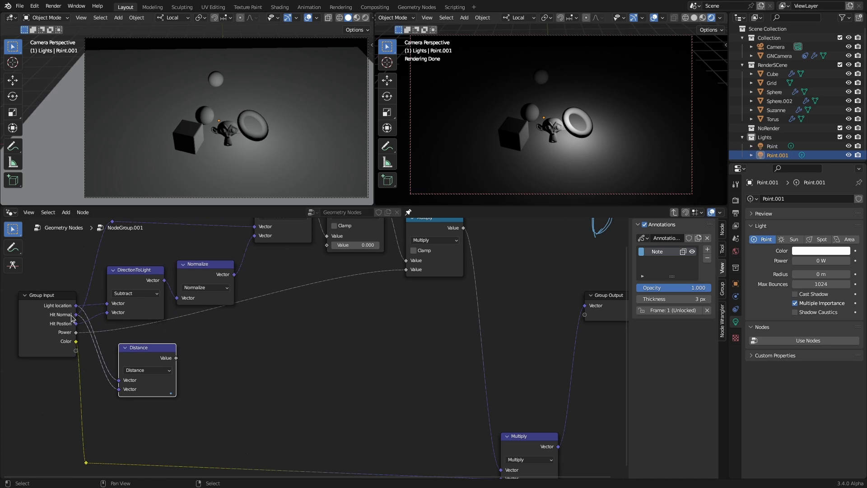
# Connect the DirectionToLight vector to the lower Vector Math node and set its operation to Length
pyautogui.moveTo(125, 272)
pyautogui.mouseDown()
pyautogui.moveTo(127, 266)
pyautogui.moveTo(104, 267)
pyautogui.moveTo(125, 268)
pyautogui.mouseUp()
pyautogui.moveTo(139, 348); pyautogui.dragTo(185, 344)
pyautogui.moveTo(165, 276); pyautogui.dragTo(156, 387)
pyautogui.click(185, 364)
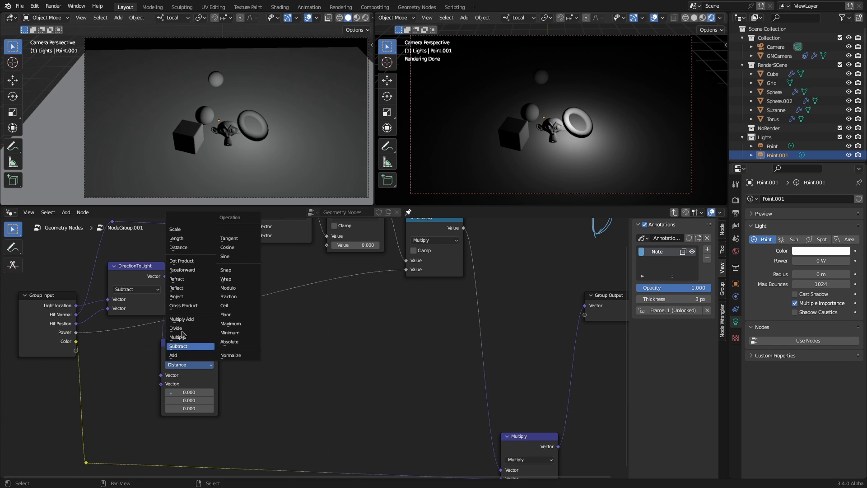
pyautogui.click(182, 243)
pyautogui.moveTo(181, 344); pyautogui.dragTo(209, 348)
pyautogui.moveTo(200, 266); pyautogui.dragTo(211, 264)
pyautogui.moveTo(212, 346); pyautogui.dragTo(205, 336)
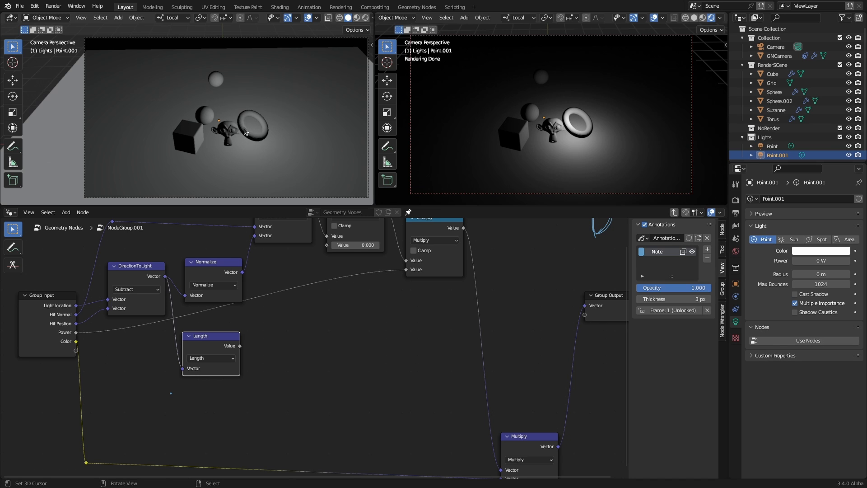
pyautogui.moveTo(200, 336); pyautogui.dragTo(197, 331)
# Add a Math node fed by the Length value and set its operation to Power
pyautogui.moveTo(274, 345); pyautogui.dragTo(192, 371, button='middle')
pyautogui.scroll(-2, 244, 368)
pyautogui.moveTo(173, 339); pyautogui.dragTo(215, 345)
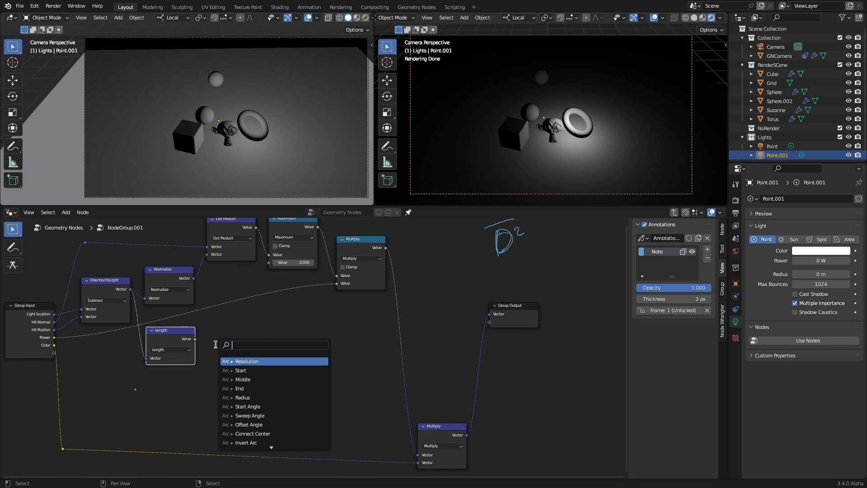
pyautogui.write('add')
pyautogui.press('Return')
pyautogui.scroll(1, 213, 341)
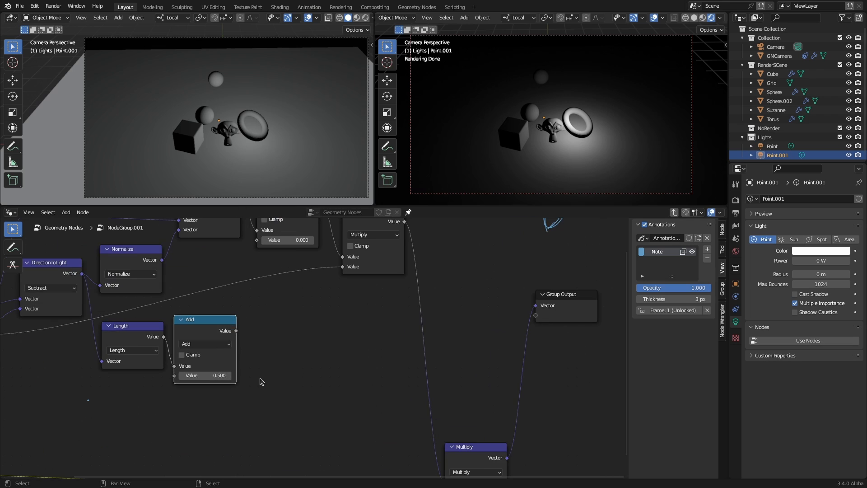
pyautogui.click(202, 329)
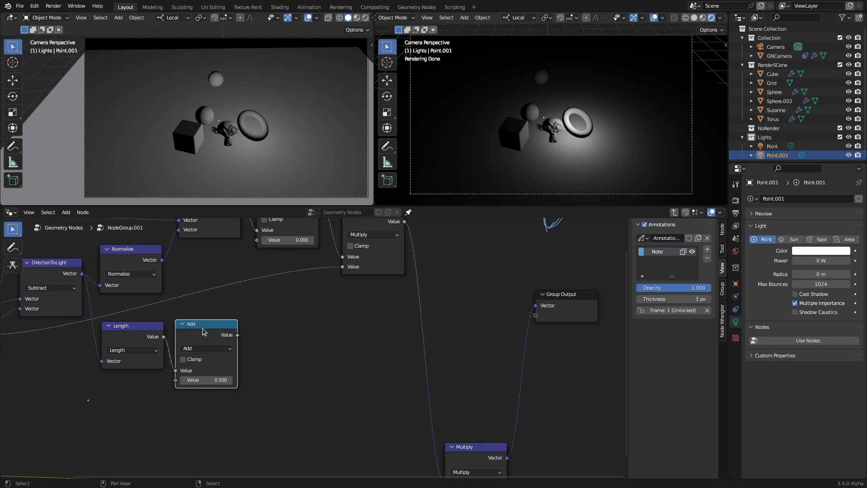
pyautogui.moveTo(200, 328); pyautogui.dragTo(200, 332)
pyautogui.click(206, 351)
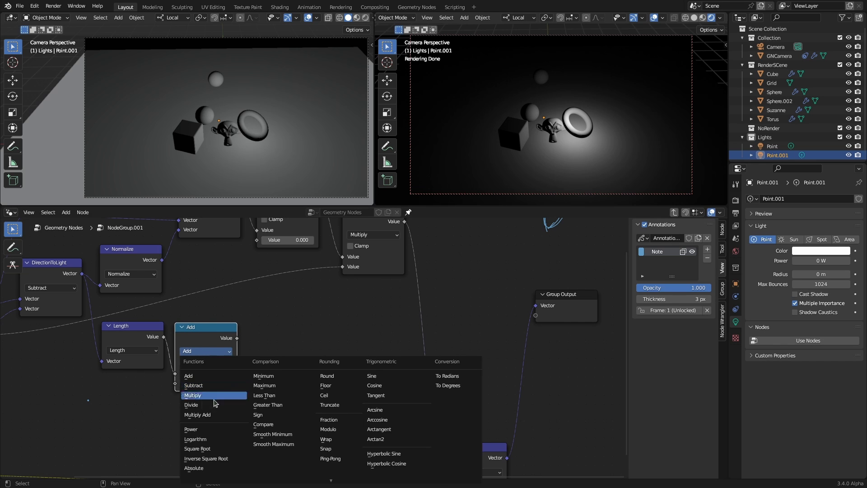
pyautogui.click(196, 429)
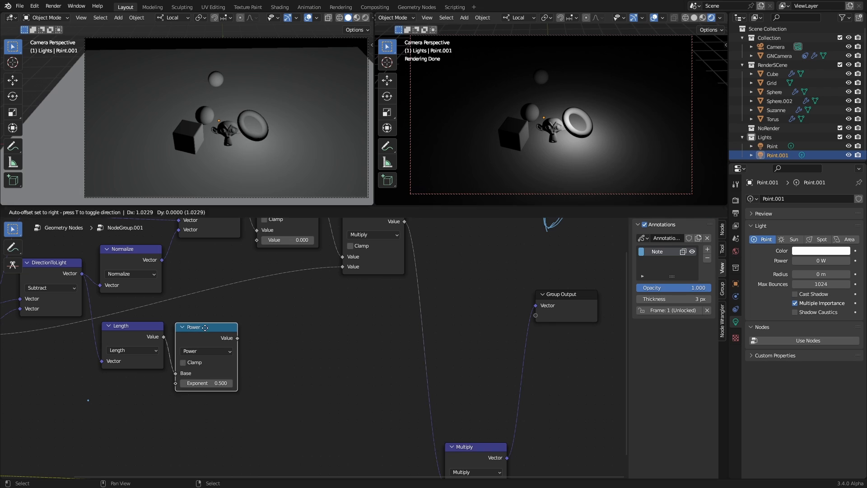
pyautogui.moveTo(201, 332); pyautogui.dragTo(210, 329)
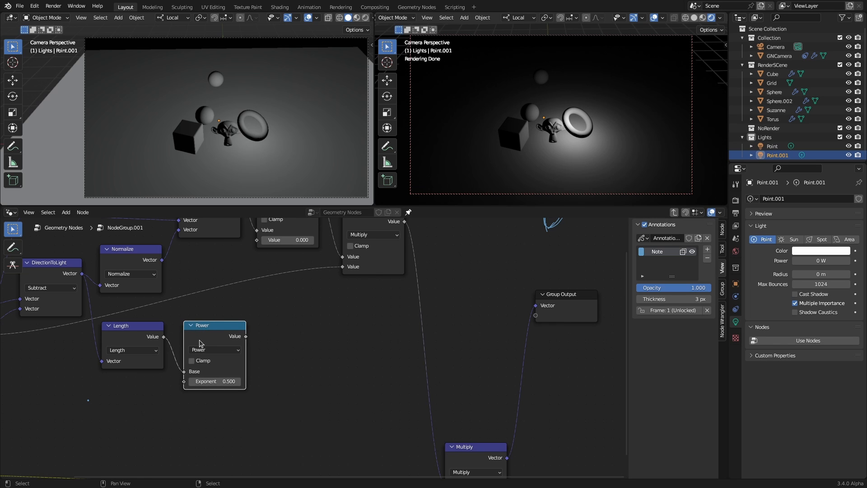
# Connect the Length value to the Power node's Exponent input as well
pyautogui.moveTo(164, 336); pyautogui.dragTo(184, 381)
pyautogui.moveTo(208, 328); pyautogui.dragTo(202, 330)
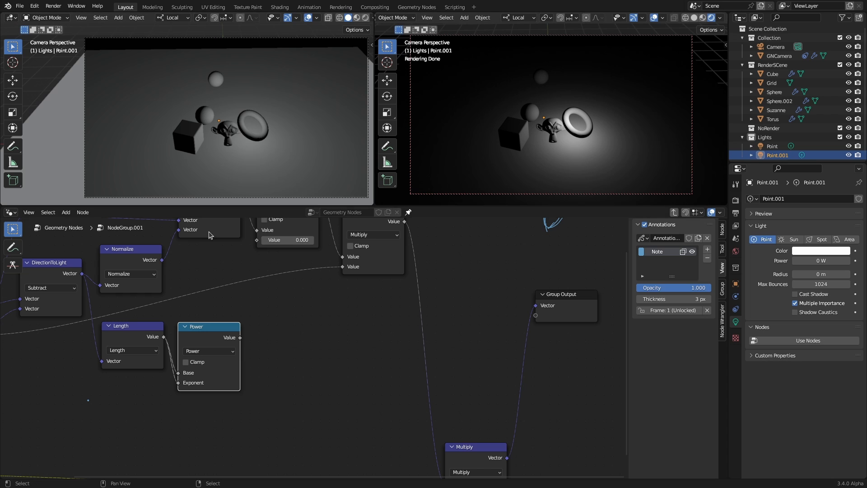
pyautogui.scroll(-2, 329, 352)
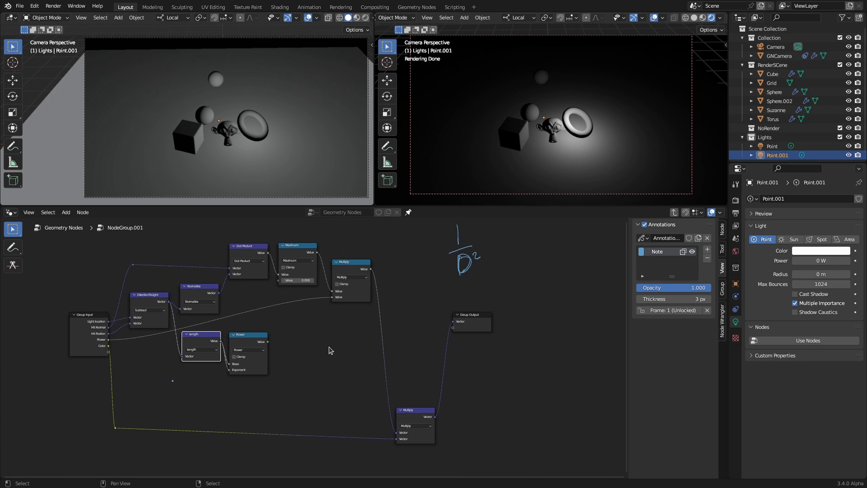
pyautogui.scroll(3, 317, 374)
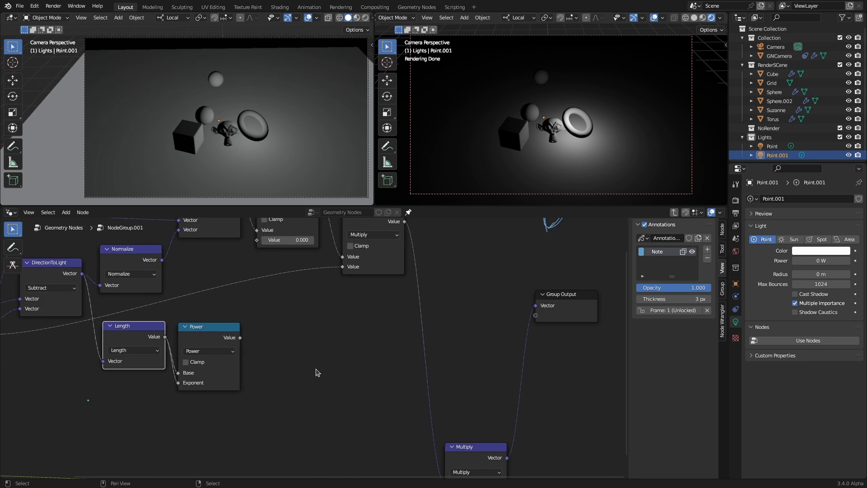
# Reposition the Length and Power nodes so that there is a clear gap between them
pyautogui.moveTo(103, 327); pyautogui.dragTo(114, 328)
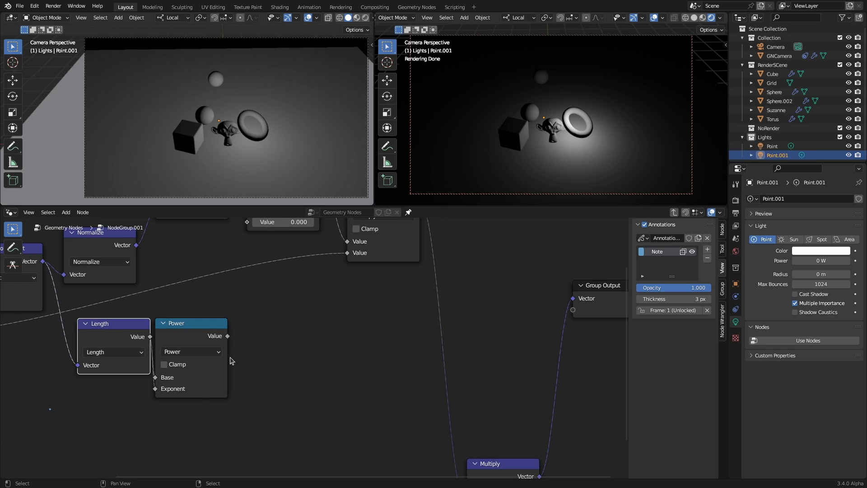
pyautogui.moveTo(178, 325); pyautogui.dragTo(181, 325)
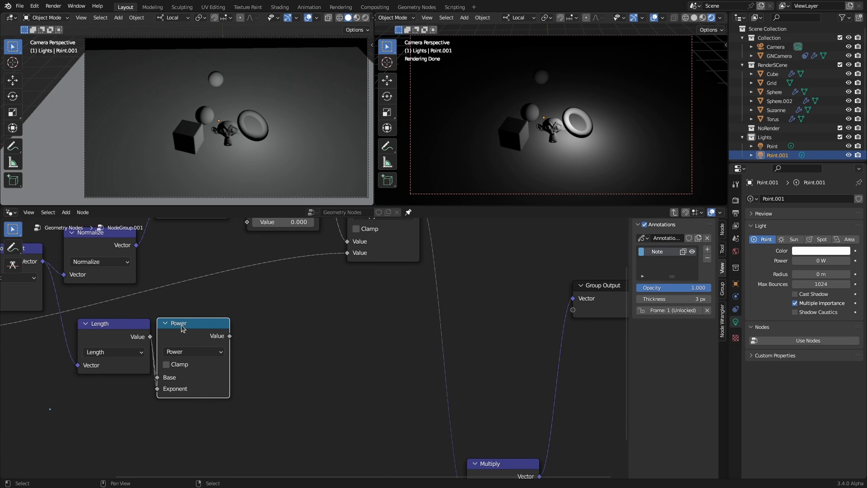
pyautogui.moveTo(181, 324); pyautogui.dragTo(169, 329)
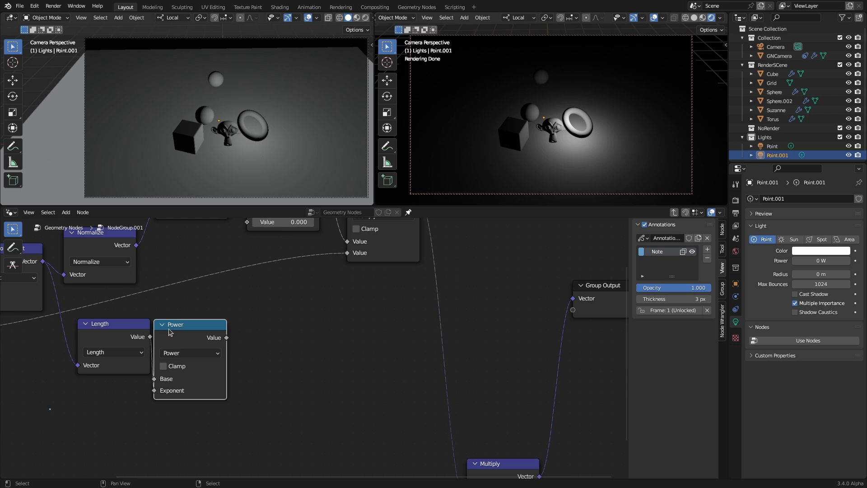
pyautogui.moveTo(173, 324); pyautogui.dragTo(202, 326)
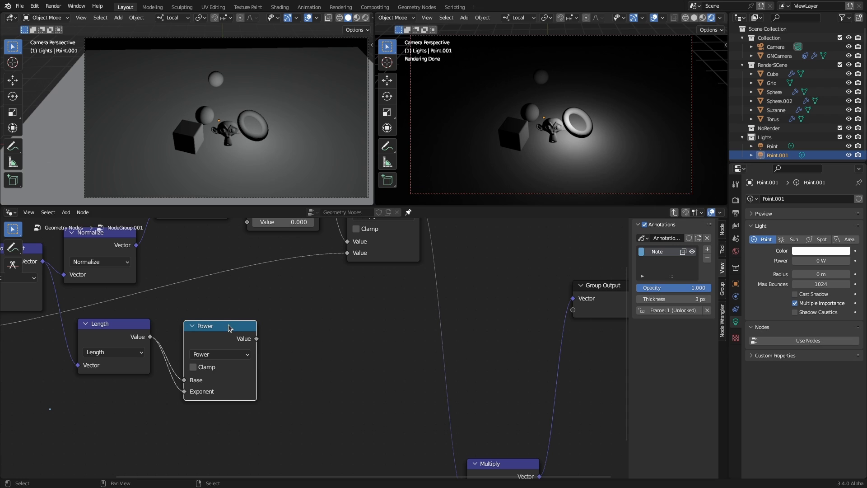
# Disconnect the Length value from the Power node's Exponent input, set the exponent to 2, and move the node slightly higher
pyautogui.moveTo(184, 391); pyautogui.dragTo(234, 361)
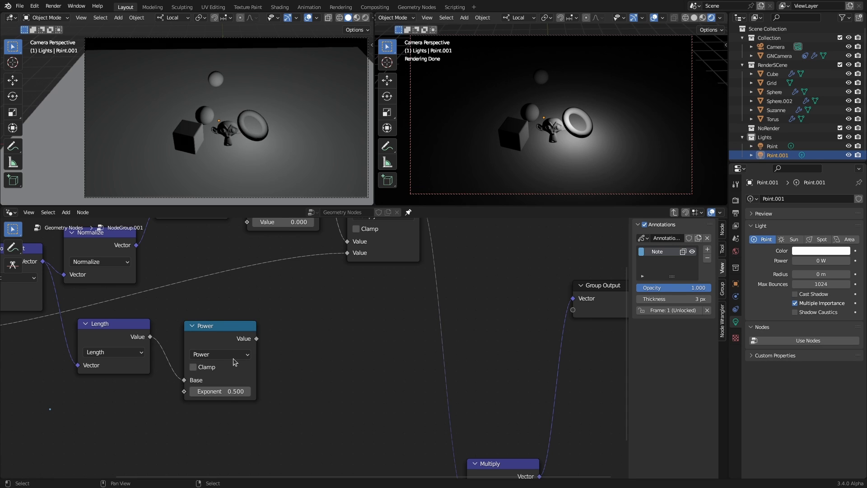
pyautogui.click(229, 391)
pyautogui.write('2')
pyautogui.press('Return')
pyautogui.click(230, 393)
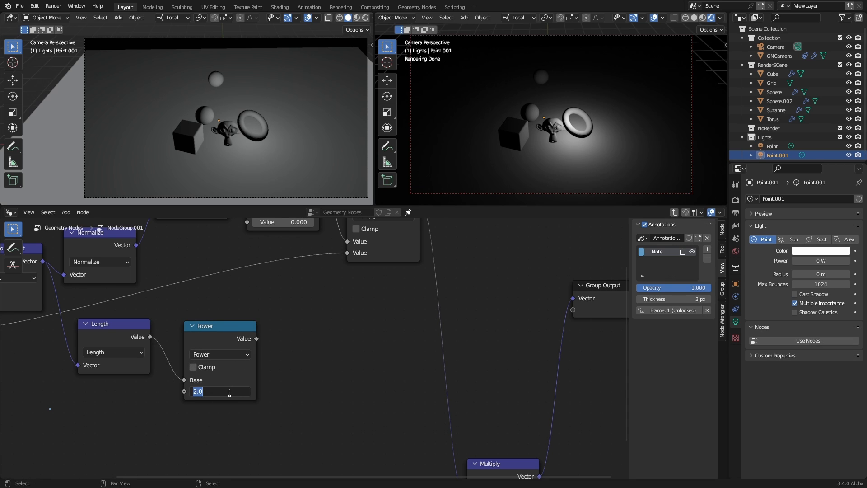
pyautogui.press('Return')
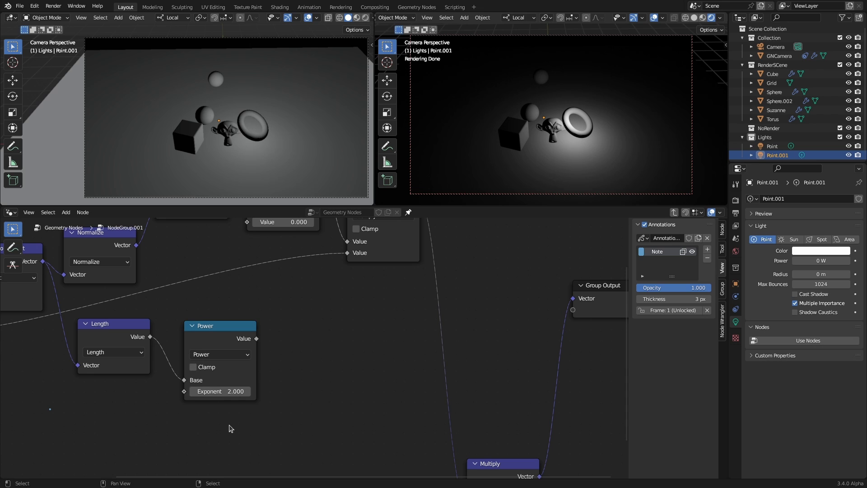
pyautogui.moveTo(210, 361); pyautogui.dragTo(211, 350)
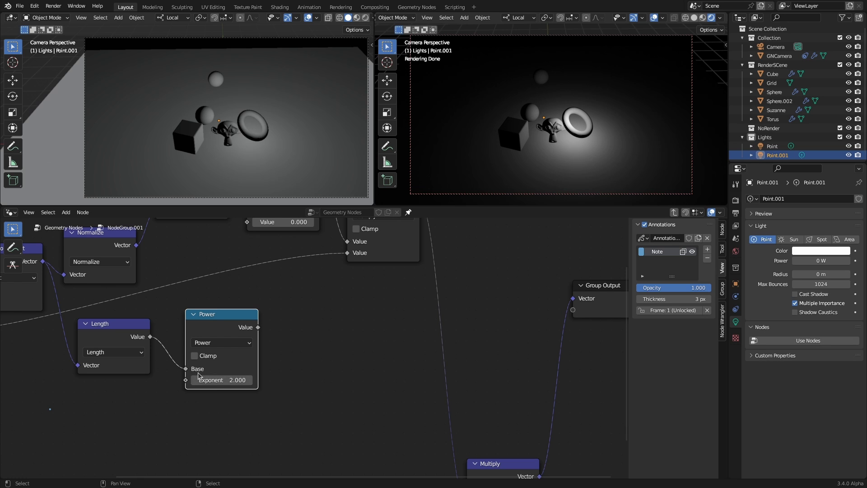
pyautogui.moveTo(216, 326); pyautogui.dragTo(223, 322)
# Connect the Length value to the Power node's Exponent input, set the node's operation to Multiply, and place it close beside Length
pyautogui.moveTo(151, 337); pyautogui.dragTo(226, 343)
pyautogui.click(226, 340)
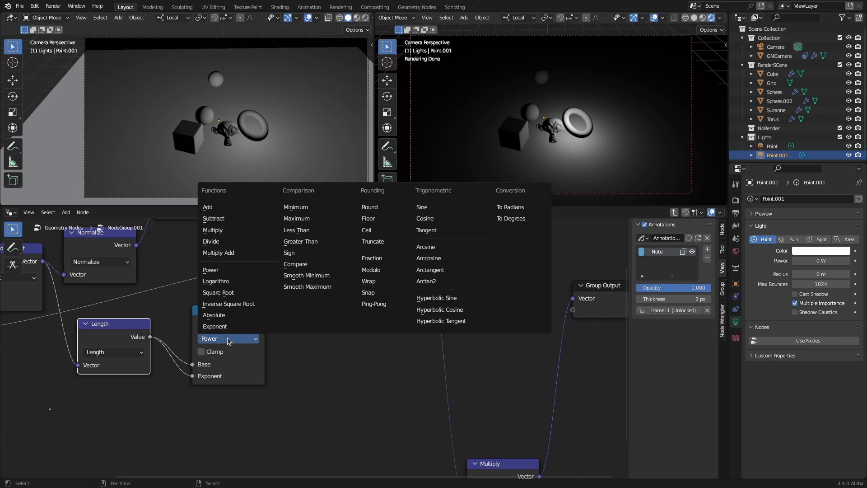
pyautogui.click(218, 234)
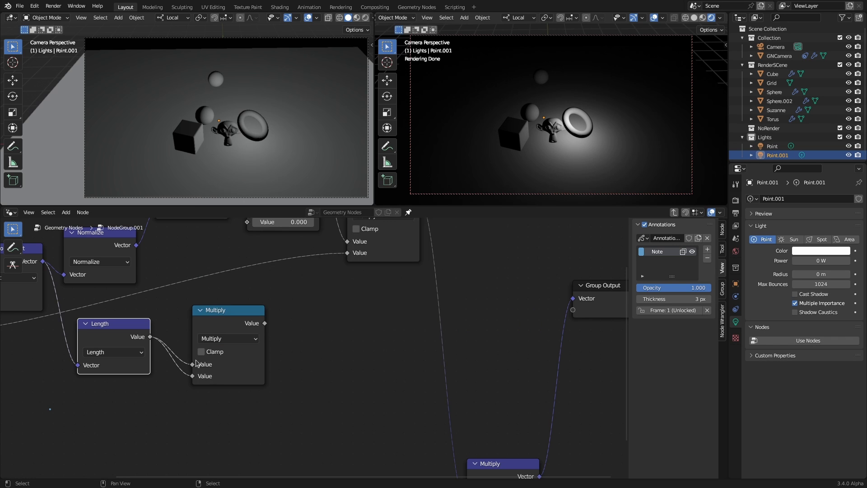
pyautogui.moveTo(217, 315); pyautogui.dragTo(200, 334)
# Open the node search to add another node after the Multiply node that squares the length
pyautogui.scroll(-3, 339, 368)
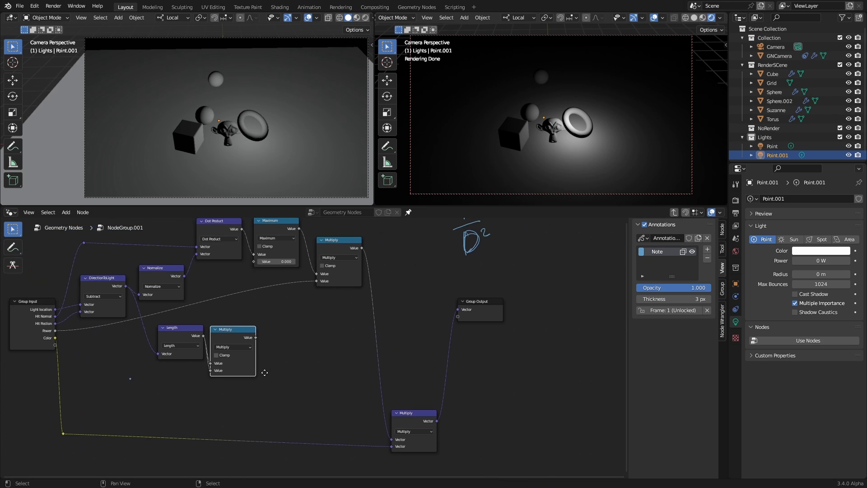
pyautogui.hotkey('shift', 'a')
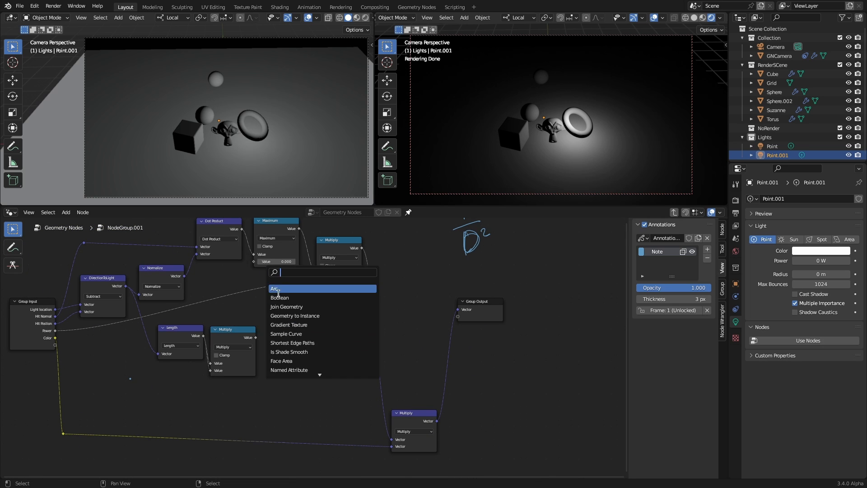
# Add a Math node below the upper Multiply node and feed it the light's Power and the squared length, spacing the nodes out
pyautogui.click(280, 262)
pyautogui.write('math')
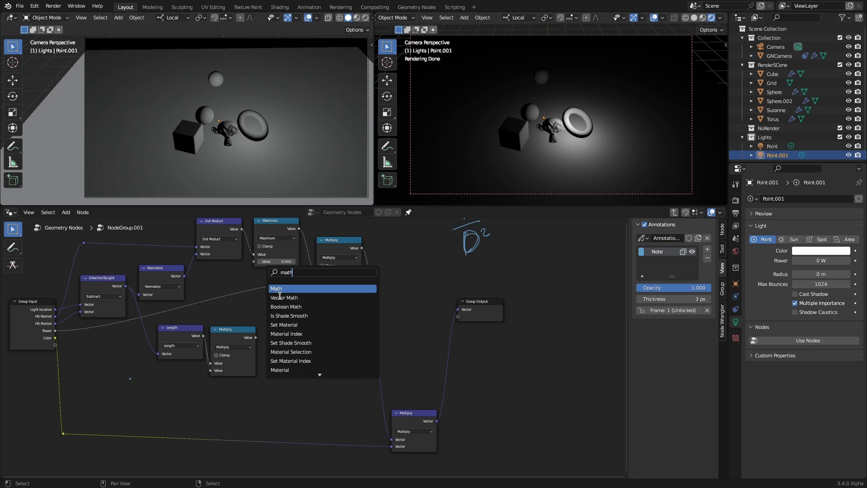
pyautogui.click(290, 289)
pyautogui.click(304, 325)
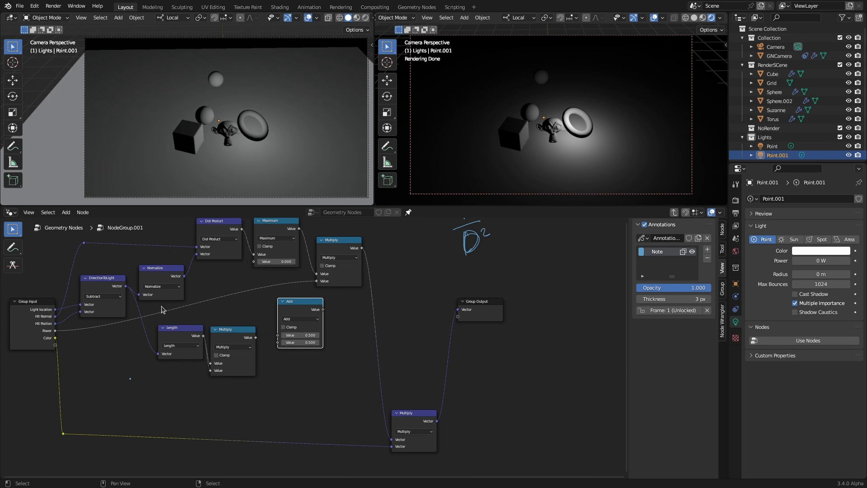
pyautogui.moveTo(56, 331); pyautogui.dragTo(282, 345)
pyautogui.moveTo(243, 374); pyautogui.dragTo(243, 373)
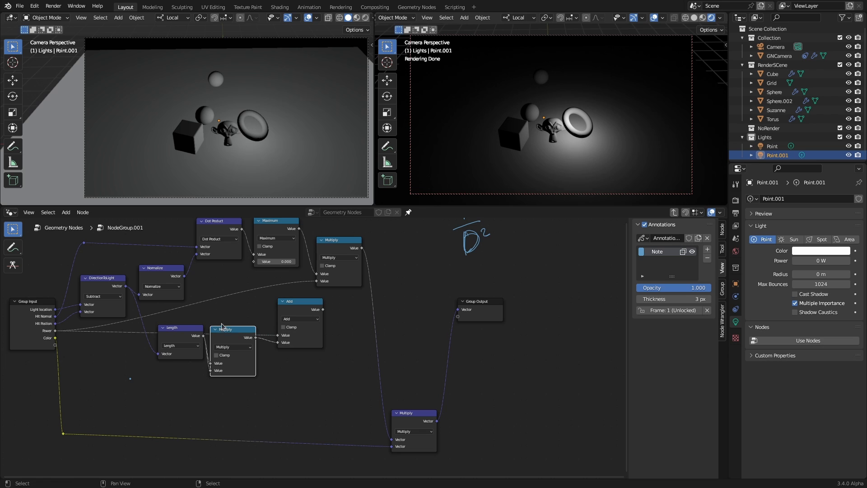
pyautogui.moveTo(201, 328); pyautogui.dragTo(202, 349)
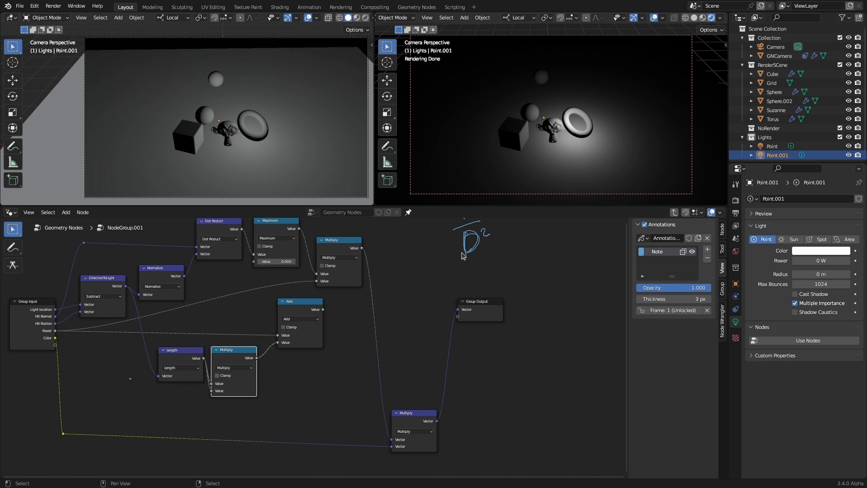
# Connect the new Math node's output to the second value of the upper Multiply node and set its operation to Divide
pyautogui.keyDown('shift'); pyautogui.scroll(2, 463, 261); pyautogui.keyUp('shift')
pyautogui.moveTo(462, 221); pyautogui.dragTo(462, 244)
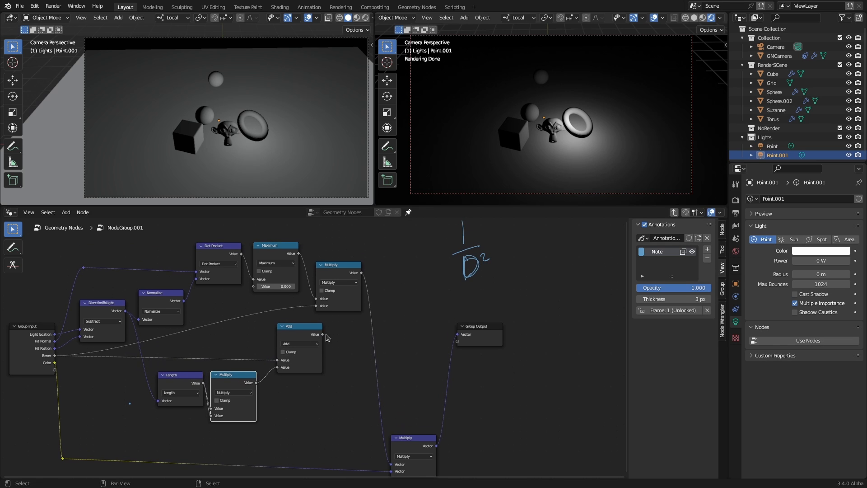
pyautogui.moveTo(323, 335); pyautogui.dragTo(317, 306)
pyautogui.moveTo(339, 265); pyautogui.dragTo(378, 298)
pyautogui.click(305, 348)
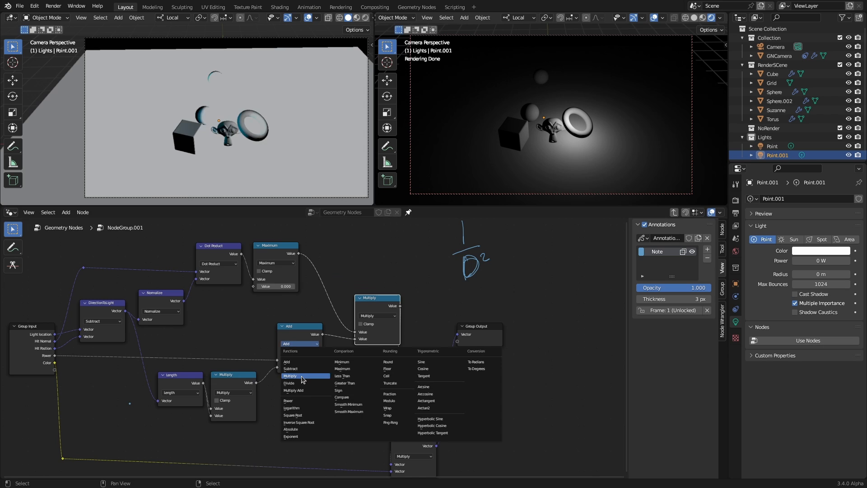
pyautogui.click(306, 383)
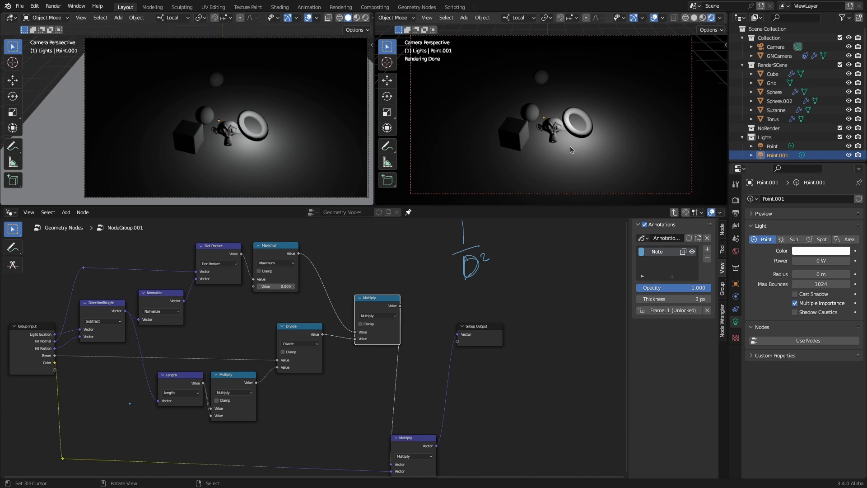
# Set the View Transform in the render's Color Management settings to Standard
pyautogui.scroll(-2, 274, 369)
pyautogui.moveTo(324, 411); pyautogui.dragTo(252, 379, button='middle')
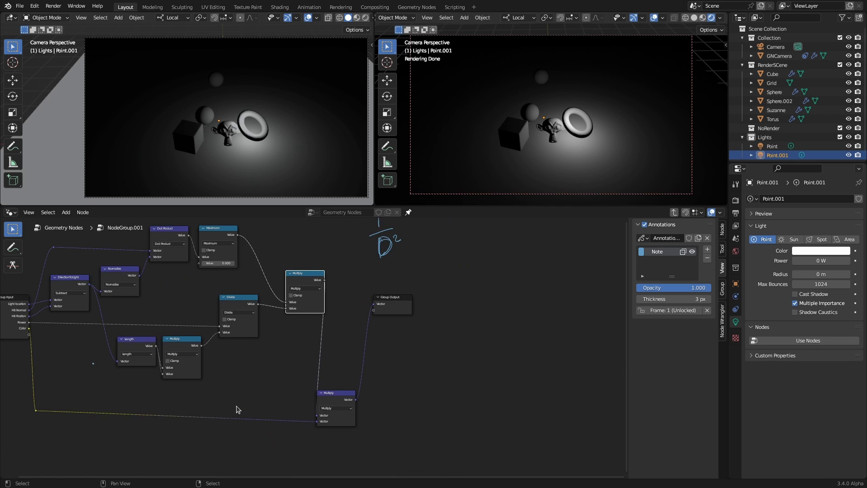
pyautogui.moveTo(236, 409); pyautogui.dragTo(293, 420, button='middle')
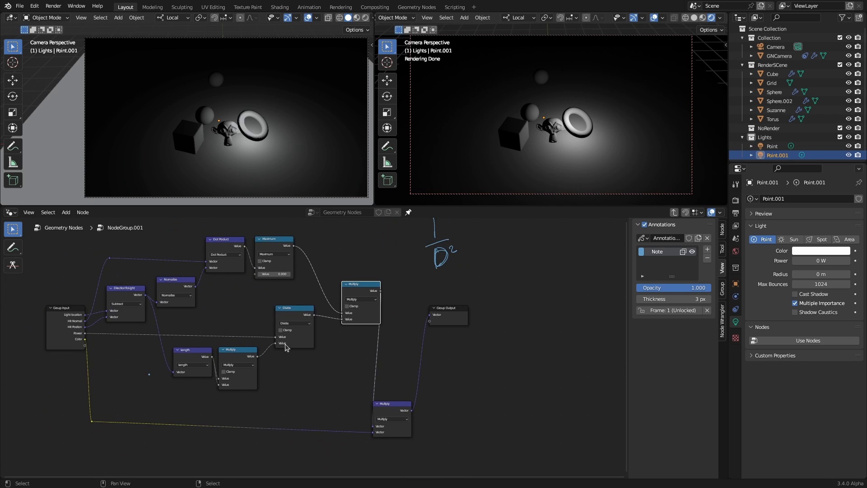
pyautogui.click(736, 200)
pyautogui.scroll(-10, 784, 403)
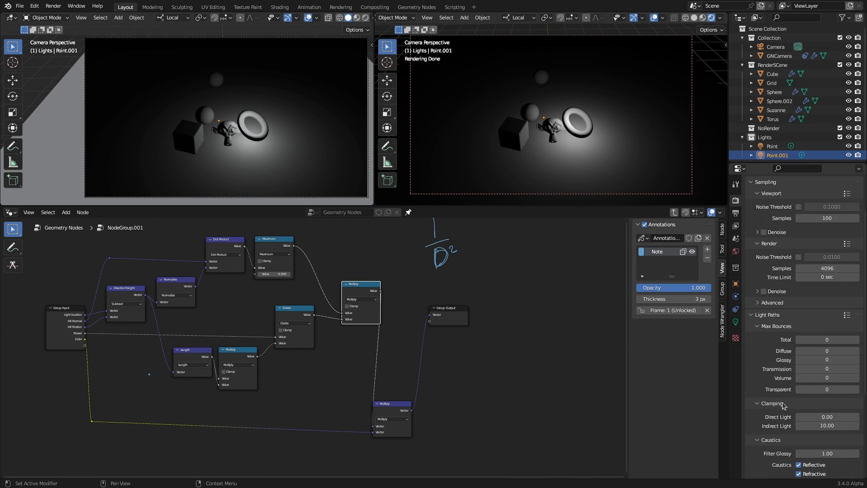
pyautogui.scroll(-2, 783, 404)
pyautogui.click(756, 472)
pyautogui.scroll(-6, 772, 431)
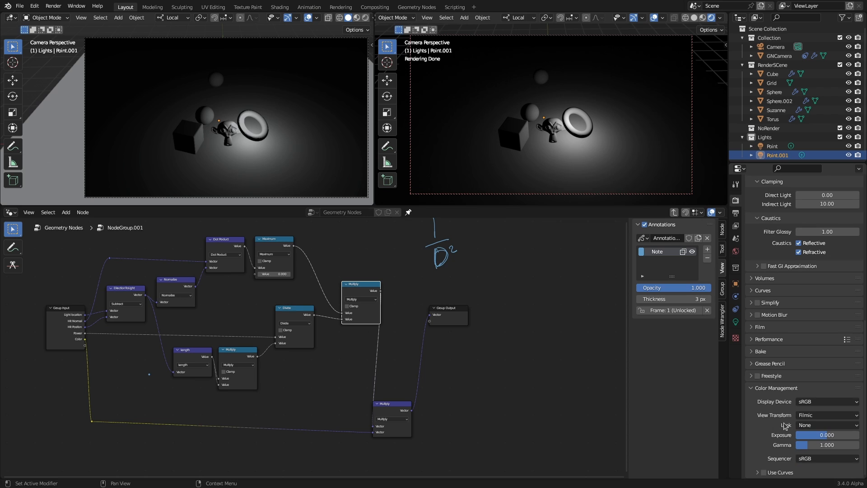
pyautogui.click(813, 415)
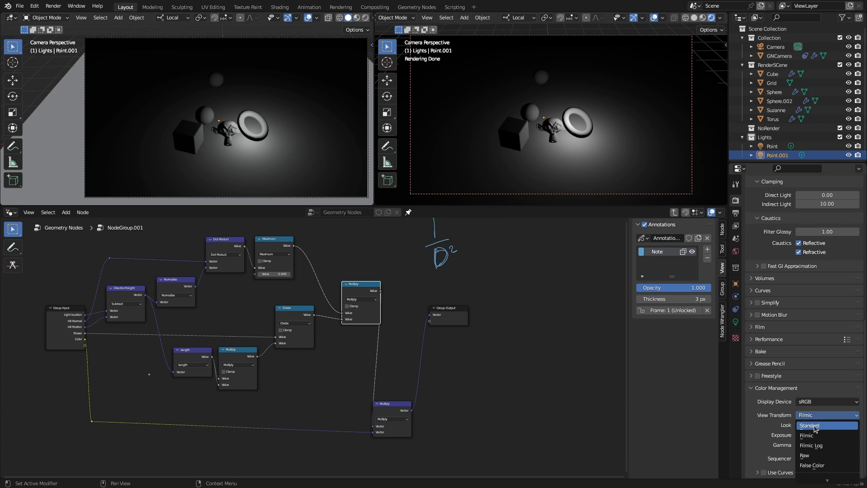
pyautogui.click(815, 427)
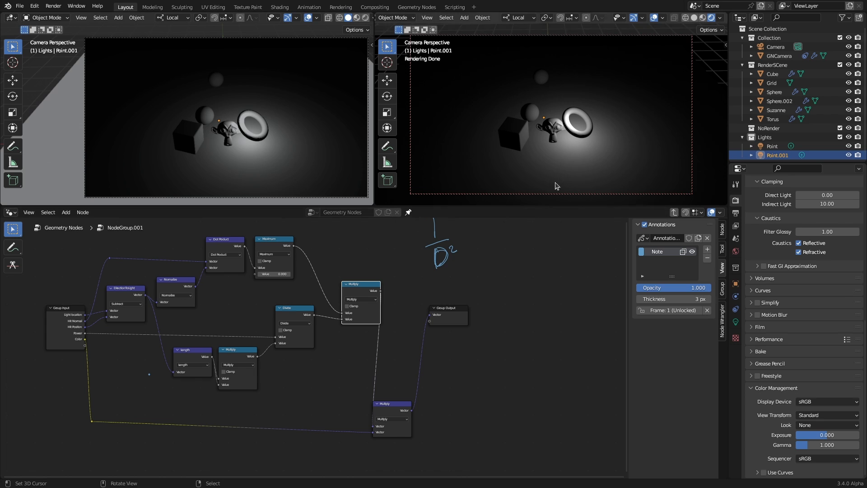
# Select the Point light, show its light settings and move it along its local X axis to sit above the cube
pyautogui.scroll(2, 568, 153)
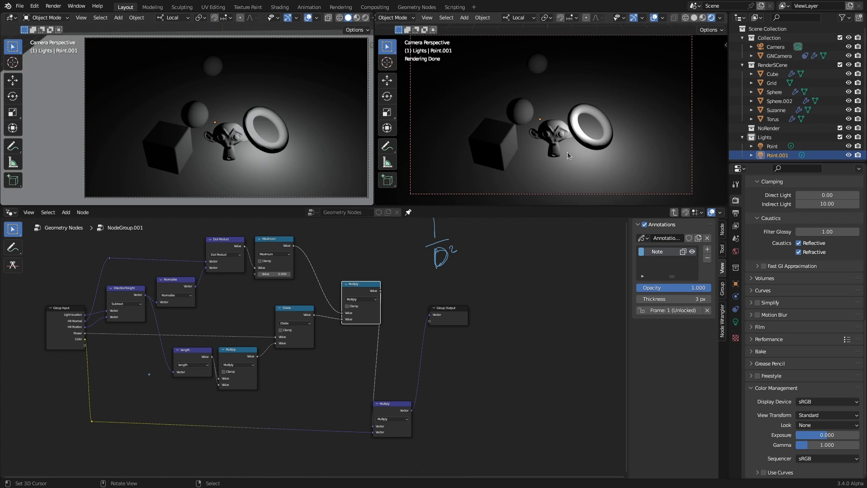
pyautogui.scroll(-3, 246, 138)
pyautogui.click(772, 147)
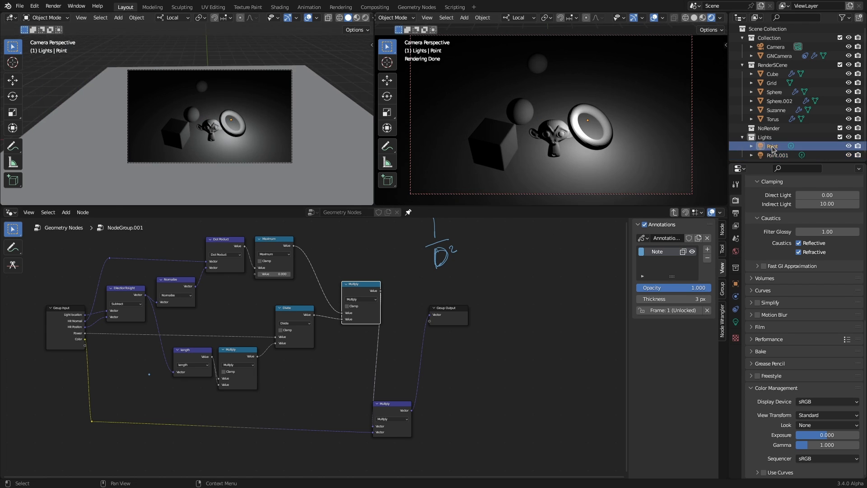
pyautogui.click(736, 322)
pyautogui.press('g')
pyautogui.press('x')
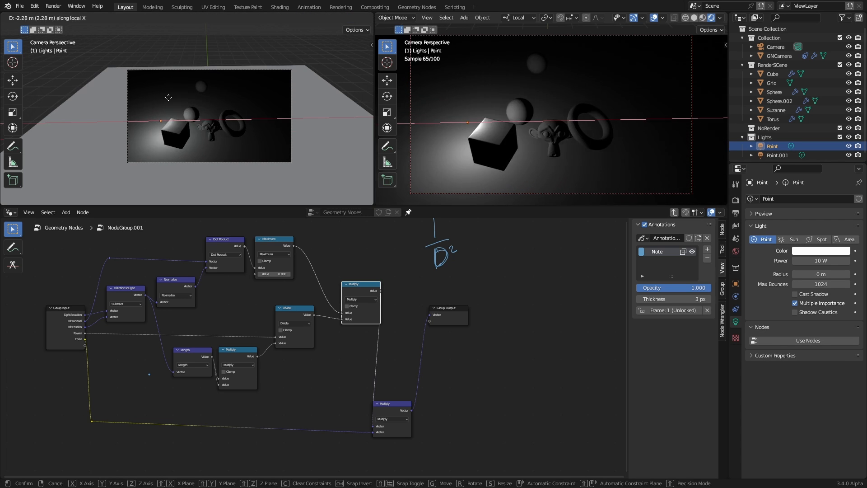
pyautogui.click(229, 140)
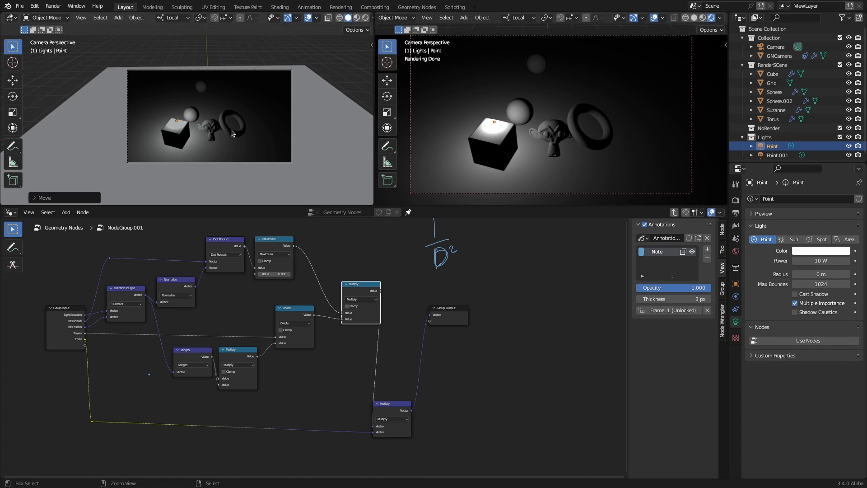
pyautogui.scroll(4, 229, 140)
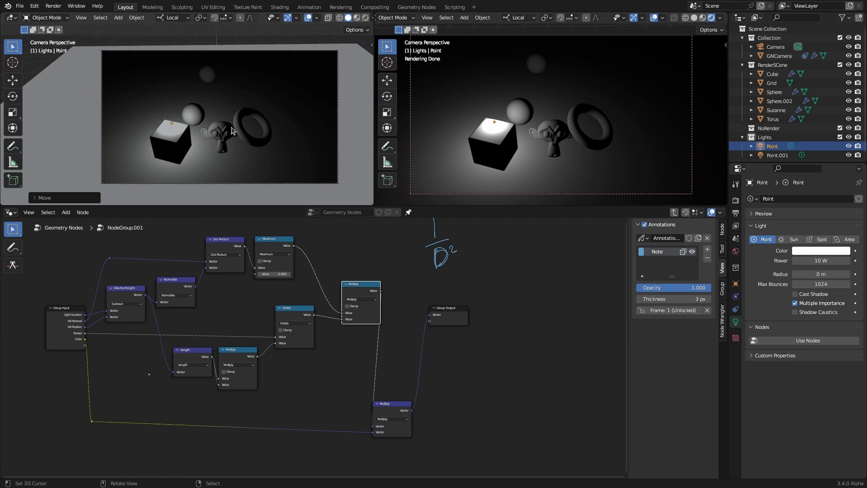
# Rearrange the Divide, Length and lower Multiply nodes inside NodeGroup.001 to open space along the Power connection
pyautogui.click(673, 212)
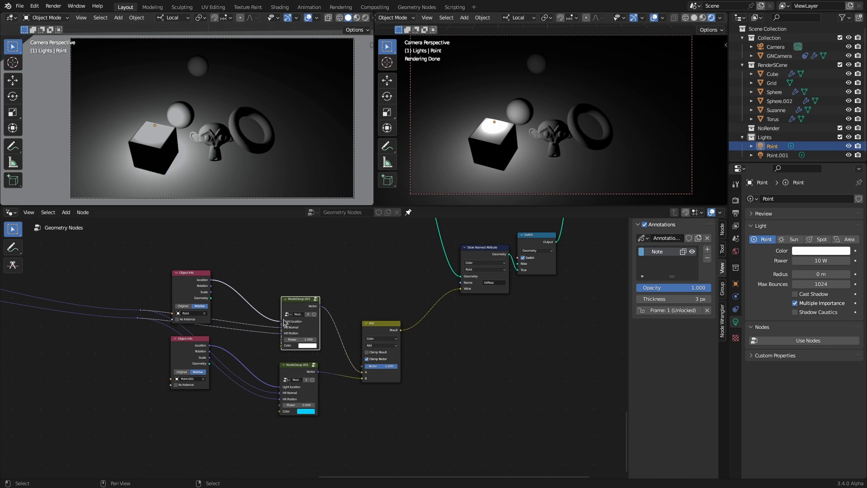
pyautogui.press('Tab')
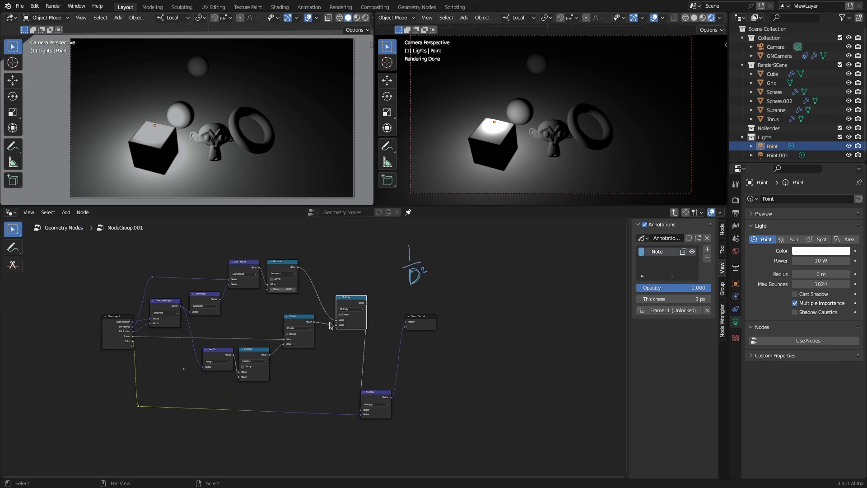
pyautogui.scroll(2, 329, 330)
pyautogui.moveTo(197, 370); pyautogui.dragTo(197, 378)
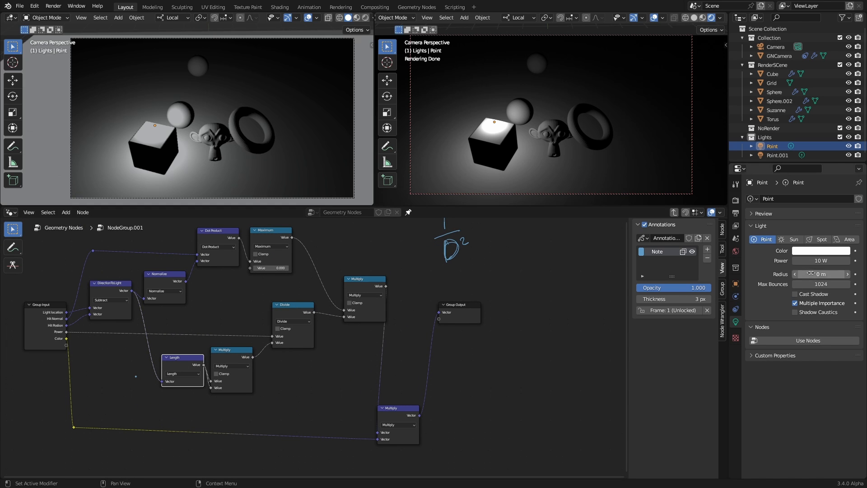
pyautogui.moveTo(282, 312); pyautogui.dragTo(286, 306)
pyautogui.moveTo(171, 363); pyautogui.dragTo(168, 383)
pyautogui.moveTo(228, 355); pyautogui.dragTo(183, 383)
pyautogui.moveTo(221, 373); pyautogui.dragTo(220, 380)
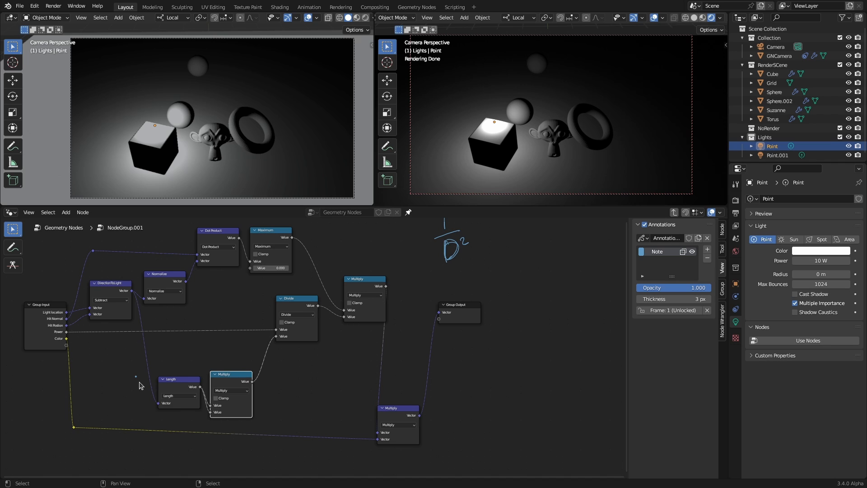
pyautogui.click(229, 347)
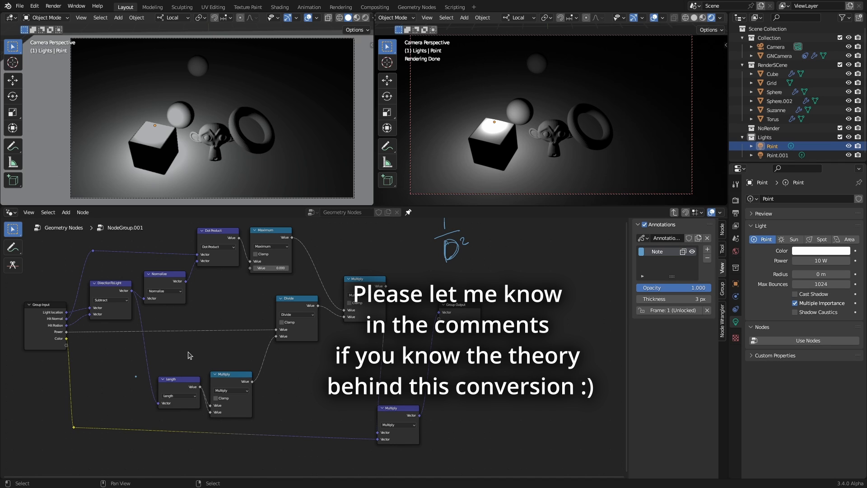
# Insert a Math node on the connection between Power and Divide and set its operation to Multiply
pyautogui.hotkey('shift', 'a')
pyautogui.click(175, 271)
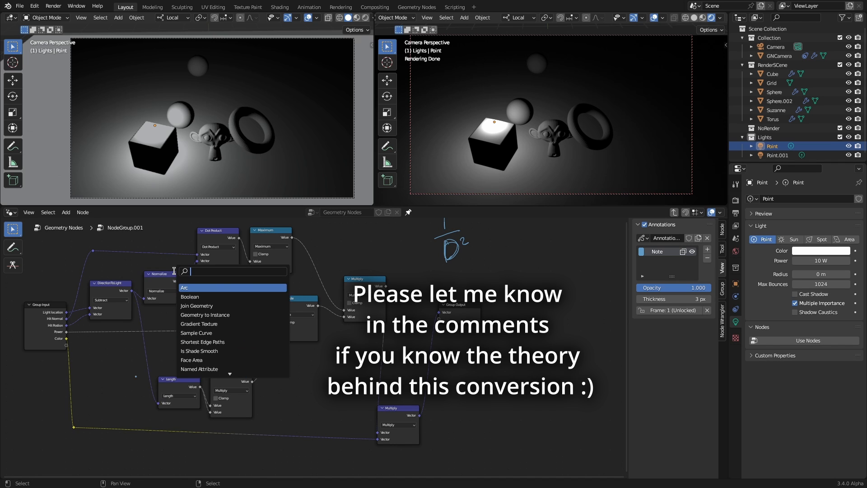
pyautogui.write('math')
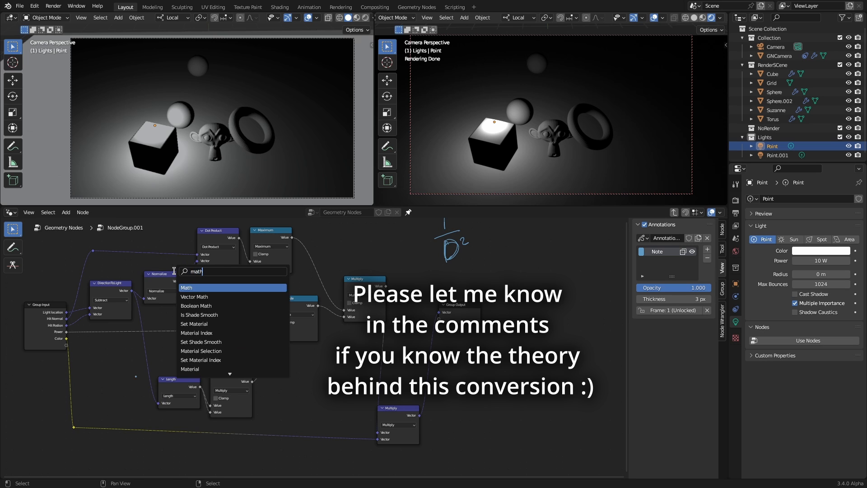
pyautogui.click(188, 287)
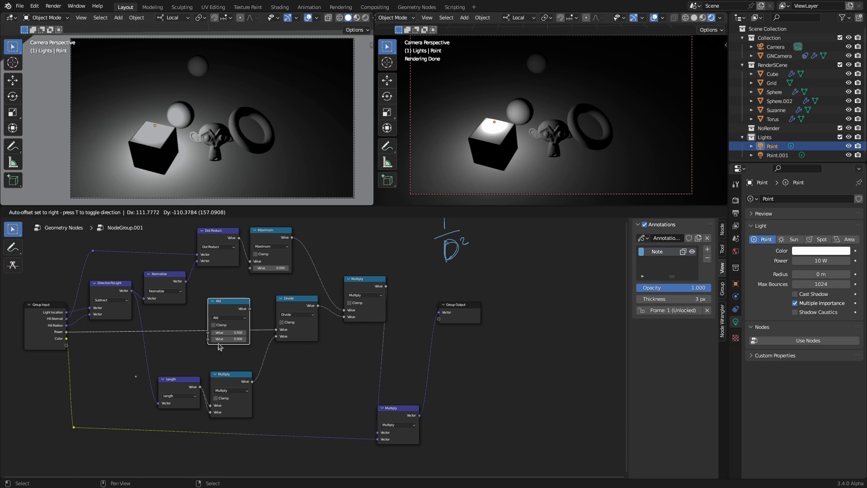
pyautogui.click(228, 319)
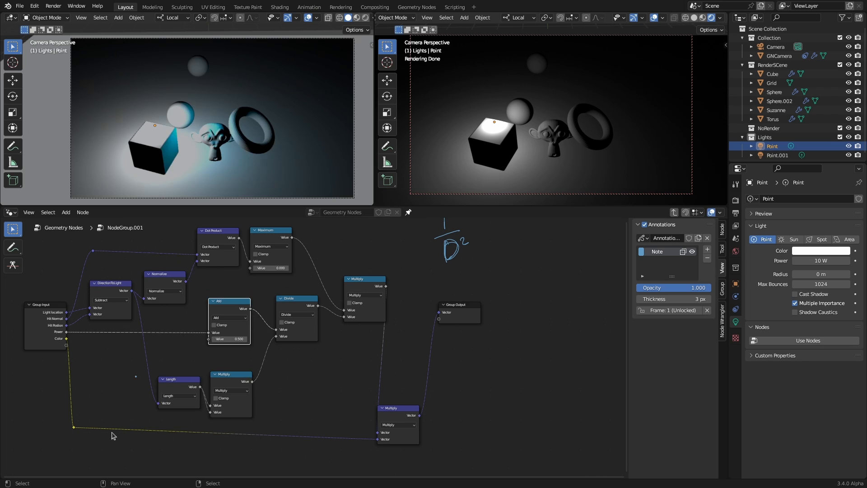
pyautogui.click(232, 319)
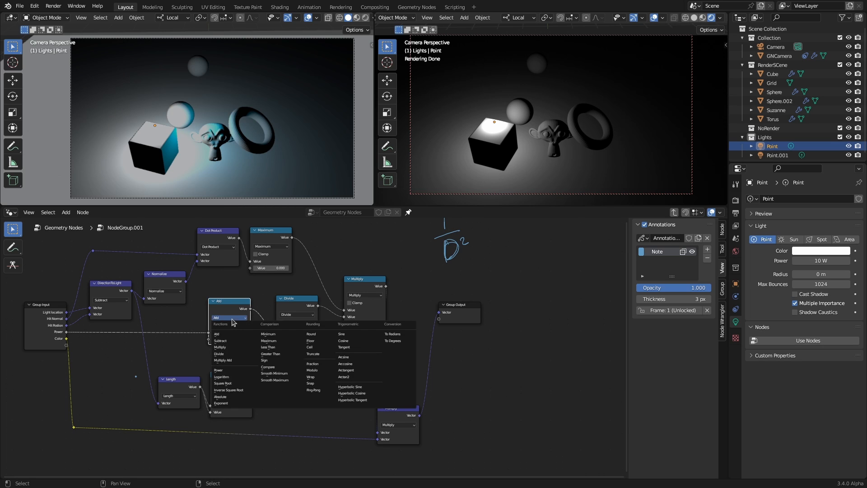
pyautogui.click(231, 347)
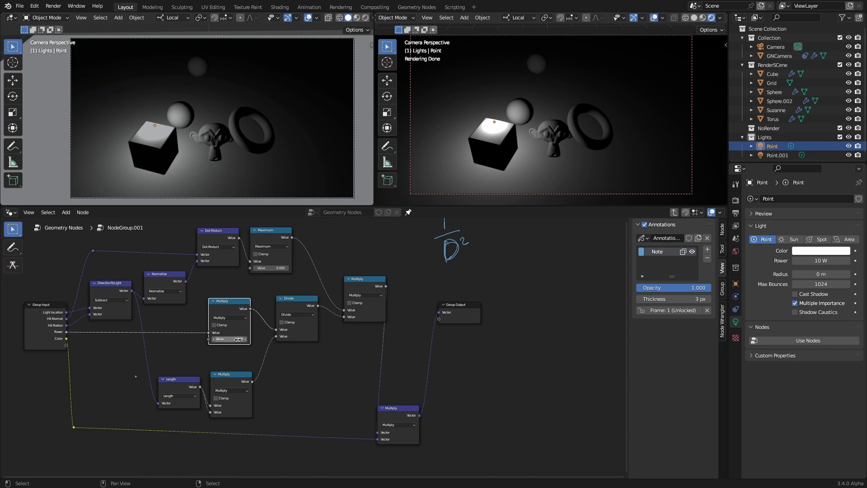
# Try other scaling factors for the Power in the second value of the newly inserted Multiply node
pyautogui.click(235, 340)
pyautogui.write('0.49')
pyautogui.press('Return')
pyautogui.moveTo(232, 339); pyautogui.dragTo(224, 339)
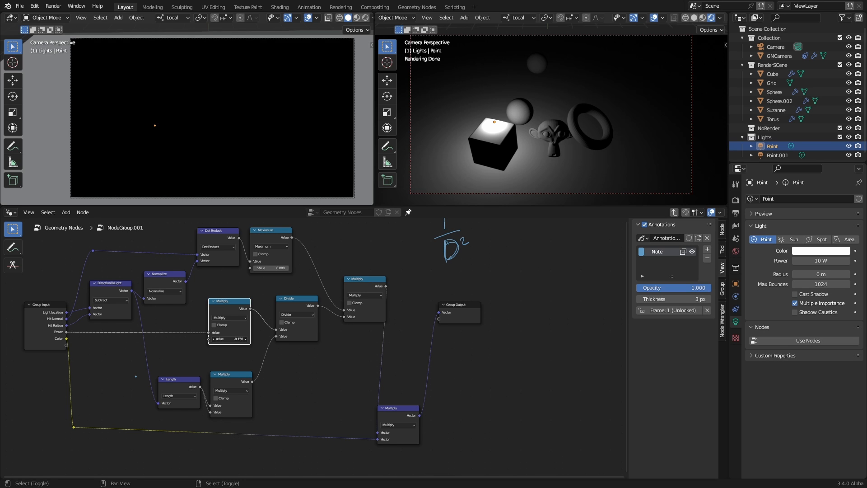
# Leave the node group and set the Power of the white light's NodeGroup.001 node to 10
pyautogui.press('Tab')
pyautogui.moveTo(284, 422); pyautogui.dragTo(280, 310, button='middle')
pyautogui.scroll(4, 281, 310)
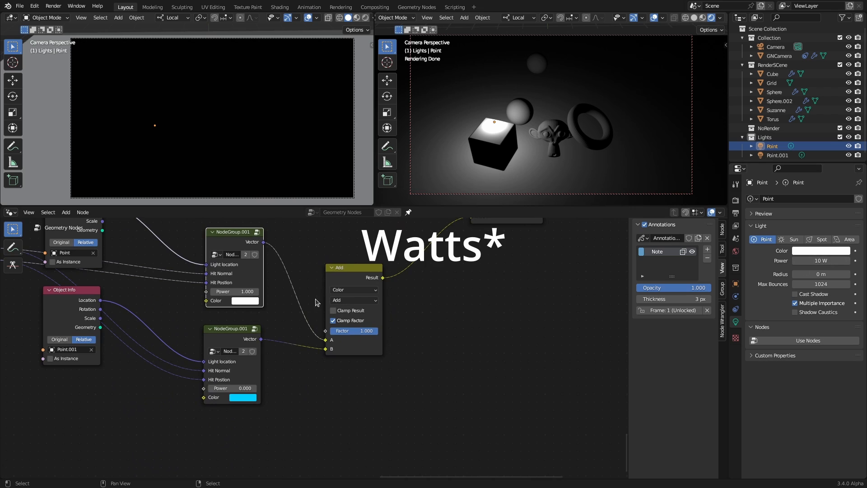
pyautogui.click(245, 292)
pyautogui.write('4')
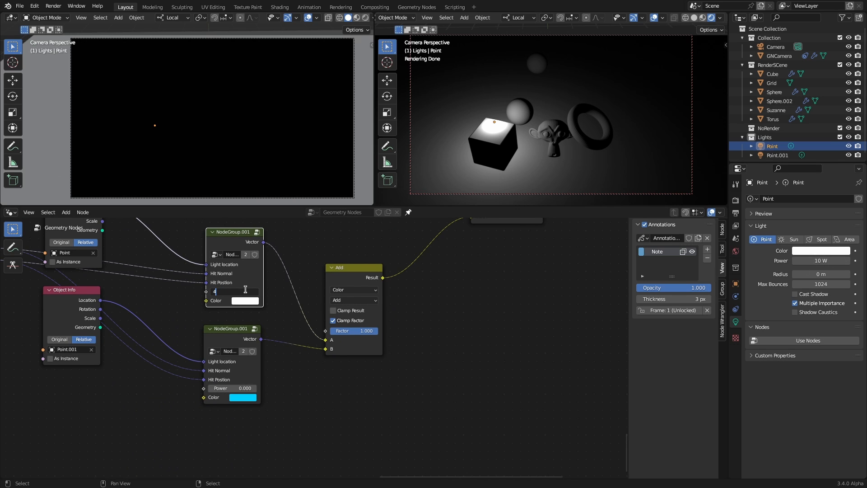
pyautogui.press('BackSpace')
pyautogui.write('10')
pyautogui.press('Return')
# Reopen the white light's node group and set the Power-scaling Multiply node's second value to a small positive factor below 0.1
pyautogui.click(257, 233)
pyautogui.moveTo(200, 360); pyautogui.dragTo(249, 377, button='middle')
pyautogui.scroll(2, 249, 377)
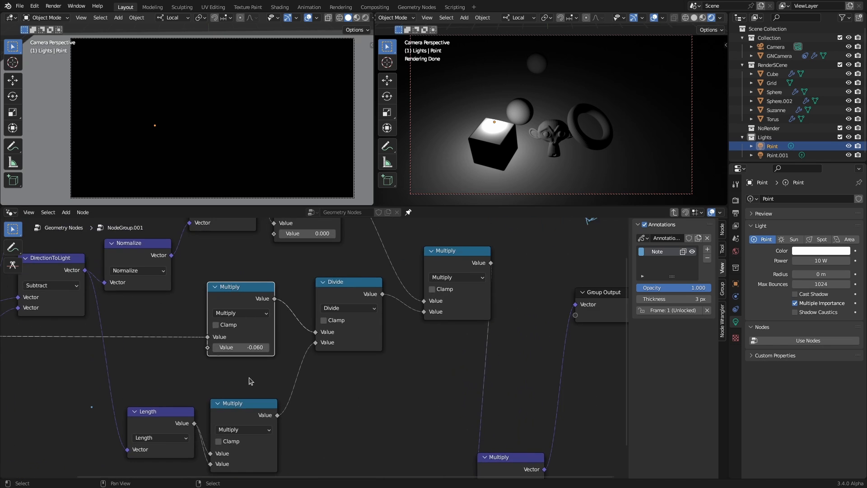
pyautogui.click(253, 351)
pyautogui.press('BackSpace')
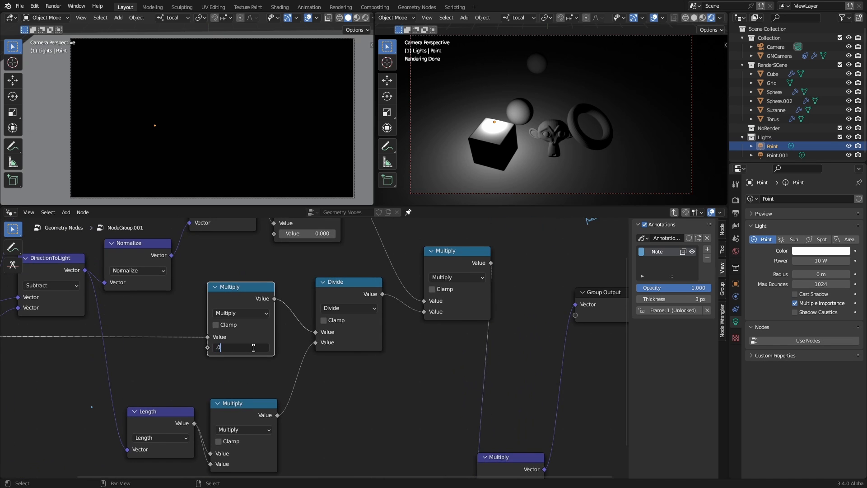
pyautogui.press('Return')
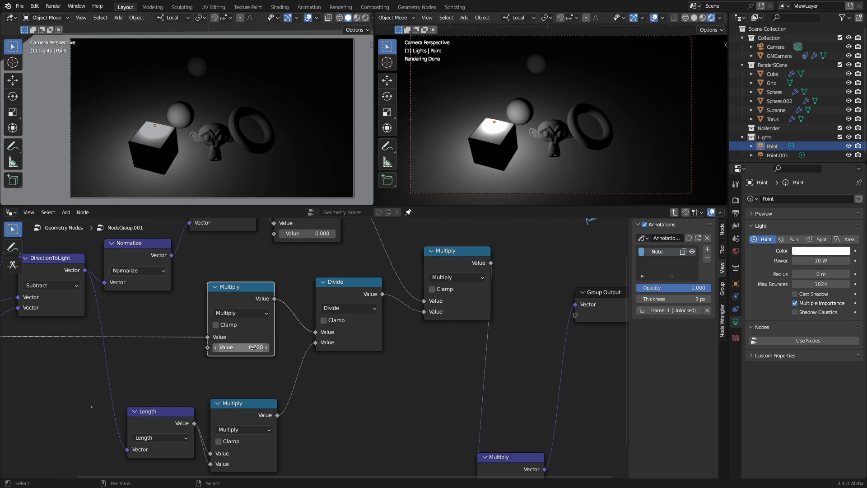
# Try 0.035 as the second value of the Power-scaling Multiply node
pyautogui.click(253, 348)
pyautogui.press('BackSpace')
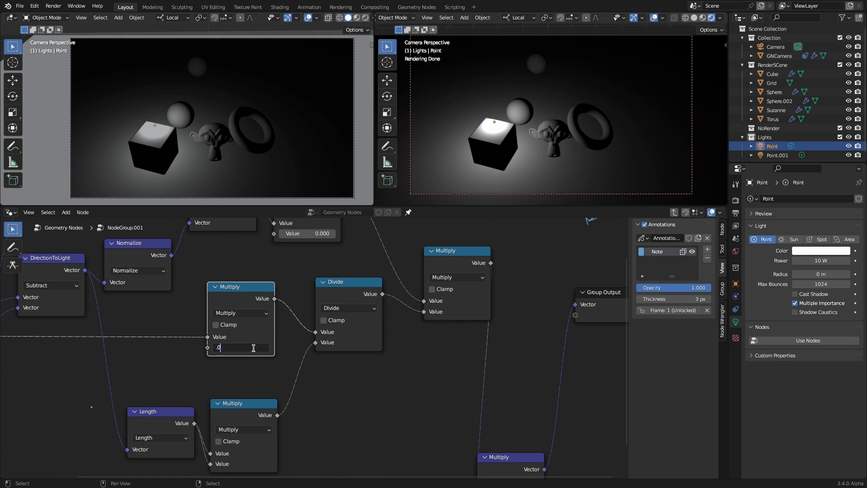
pyautogui.press('Return')
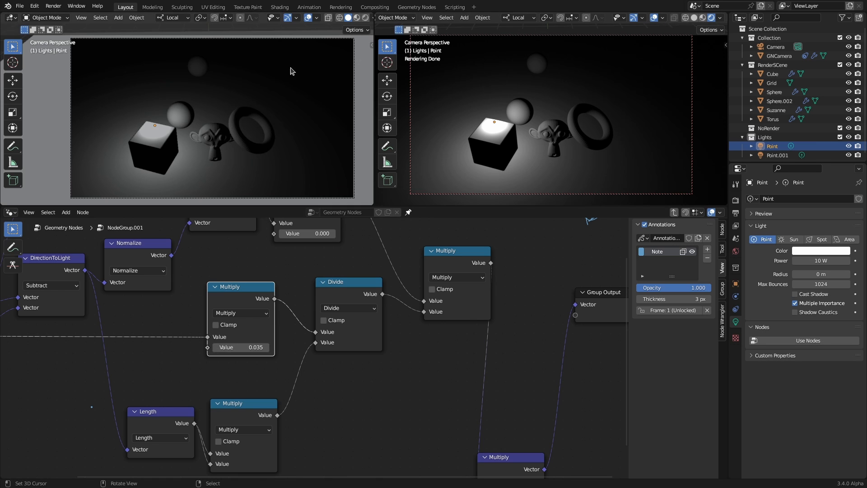
# Set the Geometry Nodes render viewport's solid shading to Flat lighting
pyautogui.scroll(-2, 326, 18)
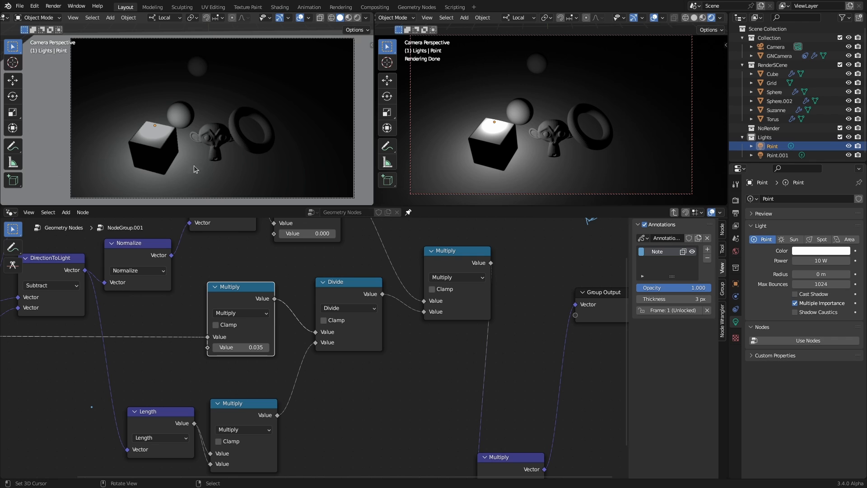
pyautogui.click(367, 19)
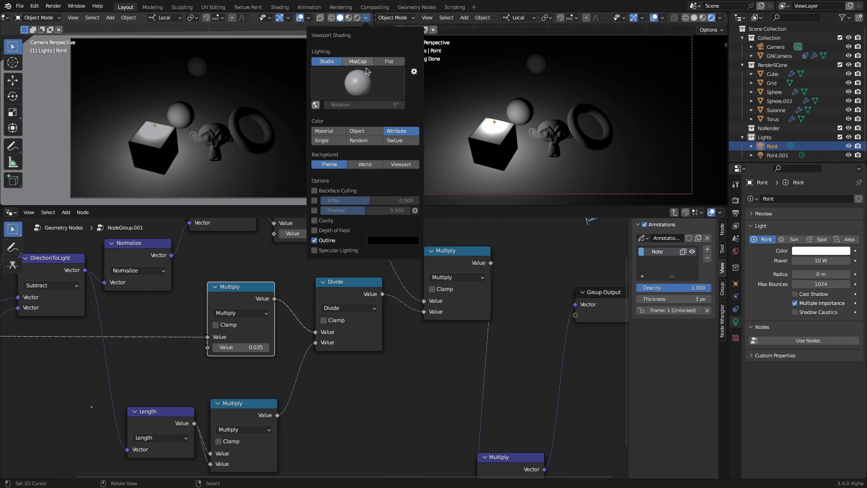
pyautogui.click(394, 61)
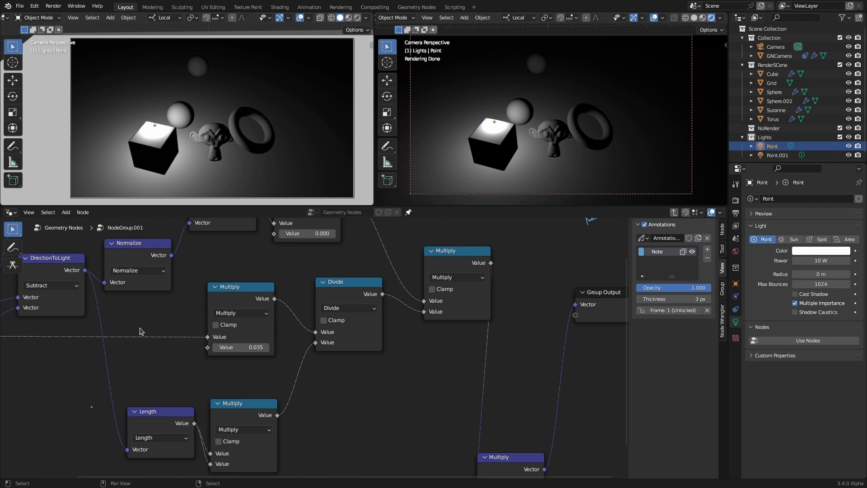
# Try 0.030 as the Power-scaling Multiply node's second value and settle on 0.020 to match the reference render
pyautogui.click(250, 347)
pyautogui.click(227, 348)
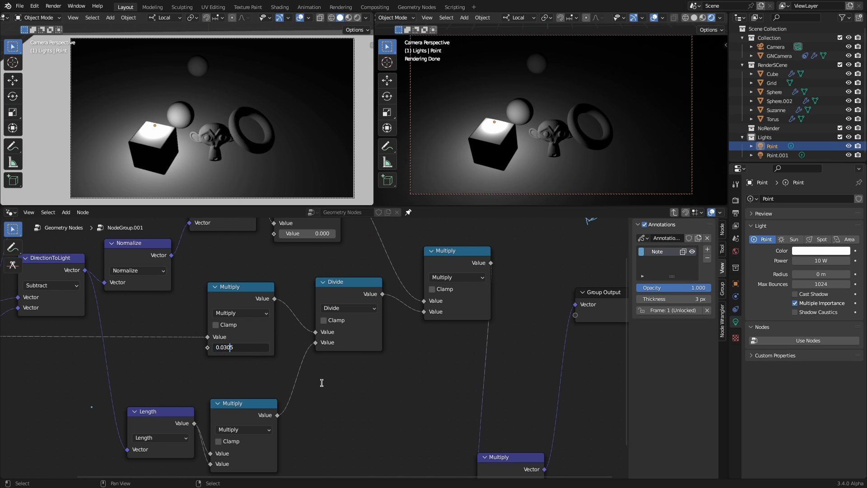
pyautogui.write('0')
pyautogui.press('Return')
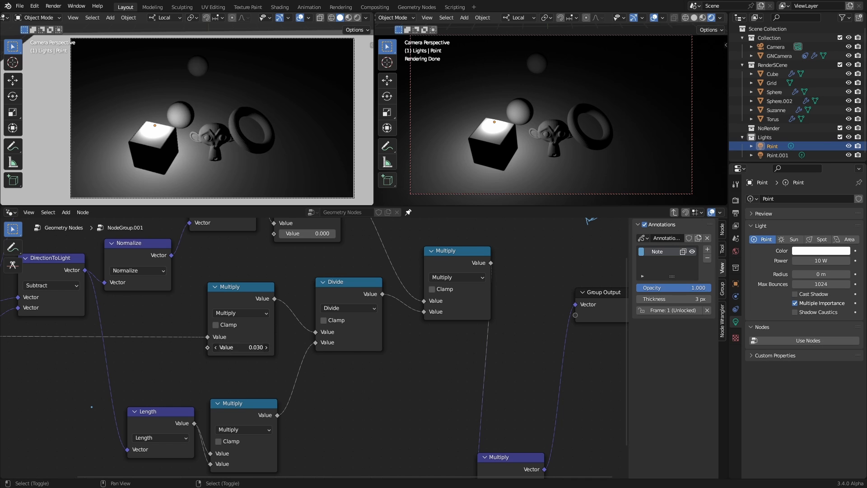
pyautogui.keyDown('ctrl'); pyautogui.scroll(-4, 241, 347); pyautogui.keyUp('ctrl')
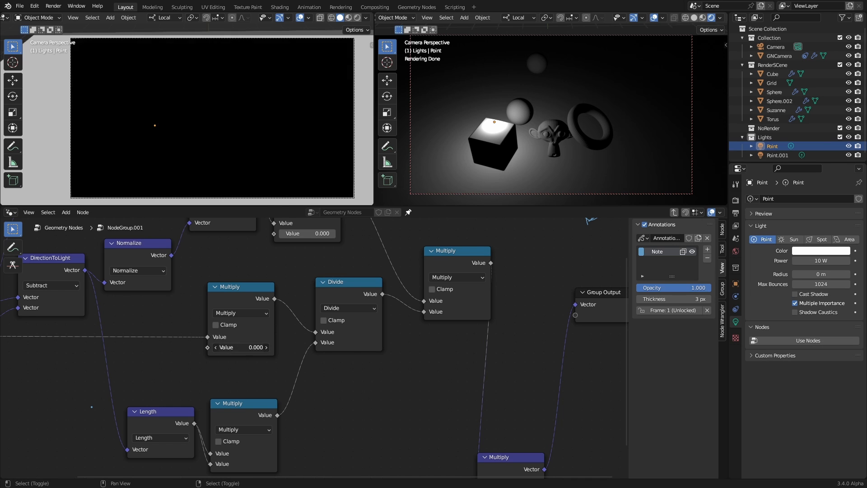
pyautogui.keyDown('ctrl'); pyautogui.scroll(3, 241, 347); pyautogui.keyUp('ctrl')
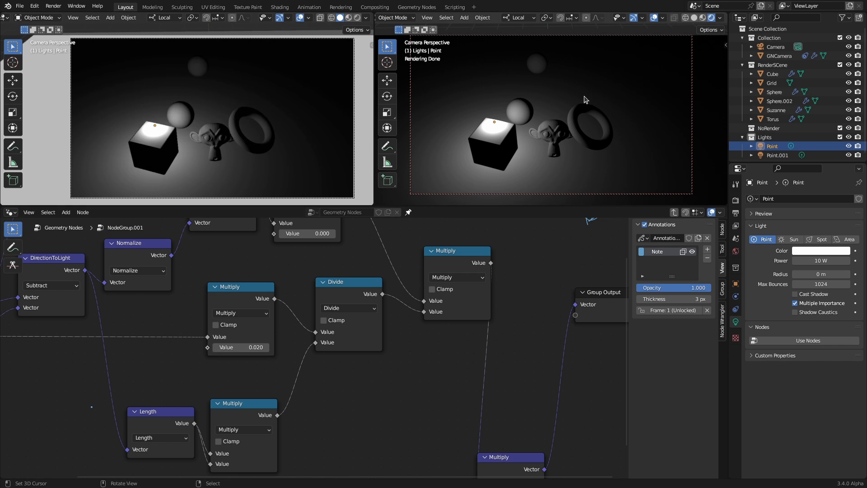
pyautogui.click(496, 126)
pyautogui.click(497, 119)
# Label the Power-scaling Multiply node mystNumber
pyautogui.moveTo(235, 291); pyautogui.dragTo(244, 292)
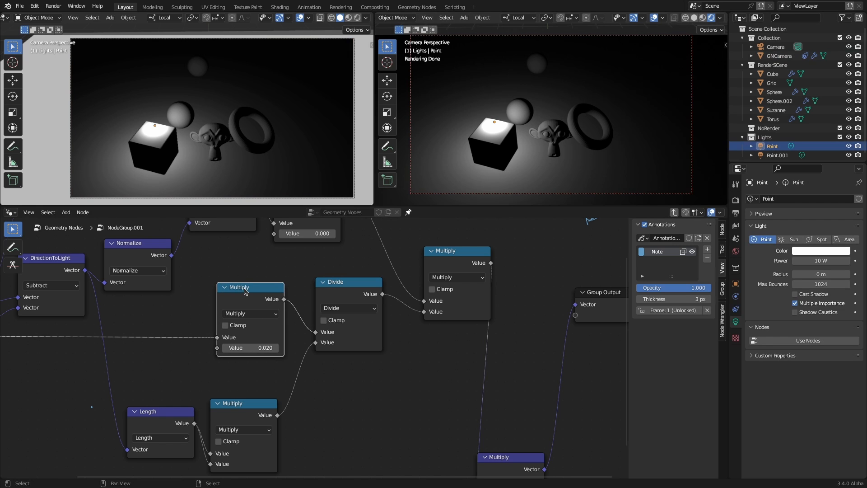
pyautogui.press('F2')
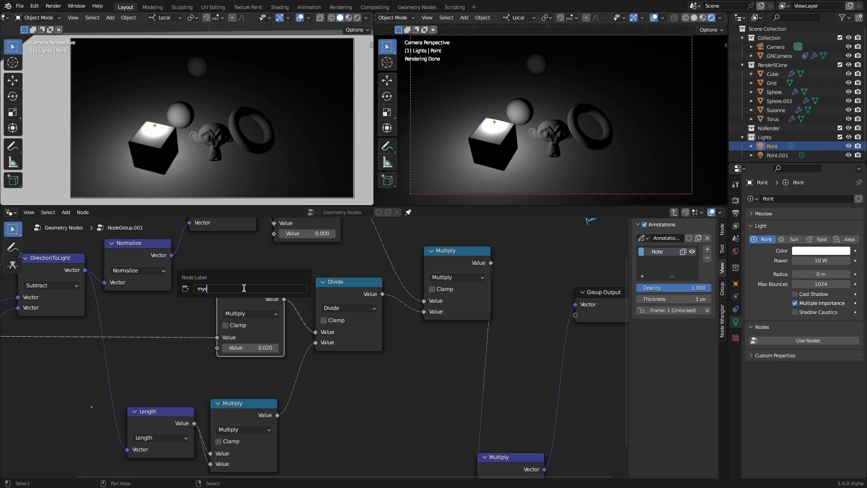
pyautogui.write('mystN')
pyautogui.press('Return')
pyautogui.moveTo(246, 290); pyautogui.dragTo(244, 279)
# Tidy the node layout by moving the Length node up below the DirectionToLight and Normalize nodes
pyautogui.scroll(-3, 357, 340)
pyautogui.moveTo(210, 357); pyautogui.dragTo(171, 323)
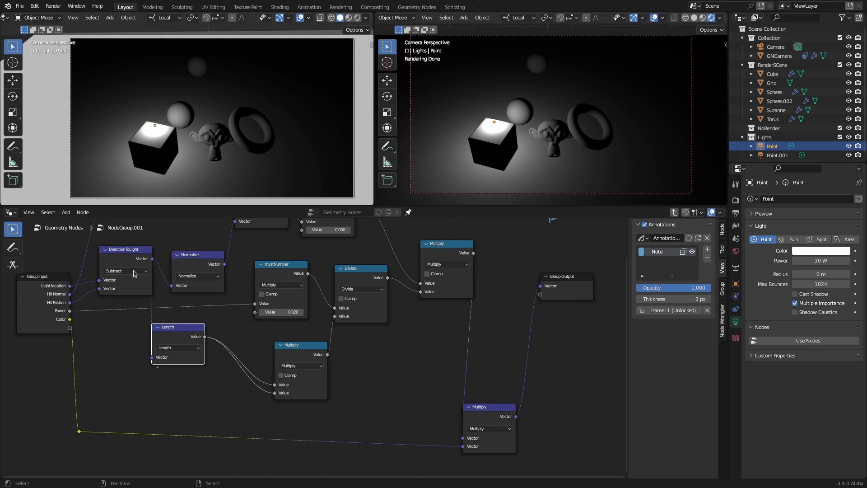
pyautogui.scroll(-3, 393, 344)
pyautogui.moveTo(285, 252); pyautogui.dragTo(281, 227)
pyautogui.moveTo(321, 256); pyautogui.dragTo(338, 235)
# Group the DirectionToLight, Normalize and Length nodes into a nested node group
pyautogui.click(215, 325)
pyautogui.keyDown('shift'); pyautogui.click(282, 321); pyautogui.keyUp('shift')
pyautogui.keyDown('shift'); pyautogui.click(261, 381); pyautogui.keyUp('shift')
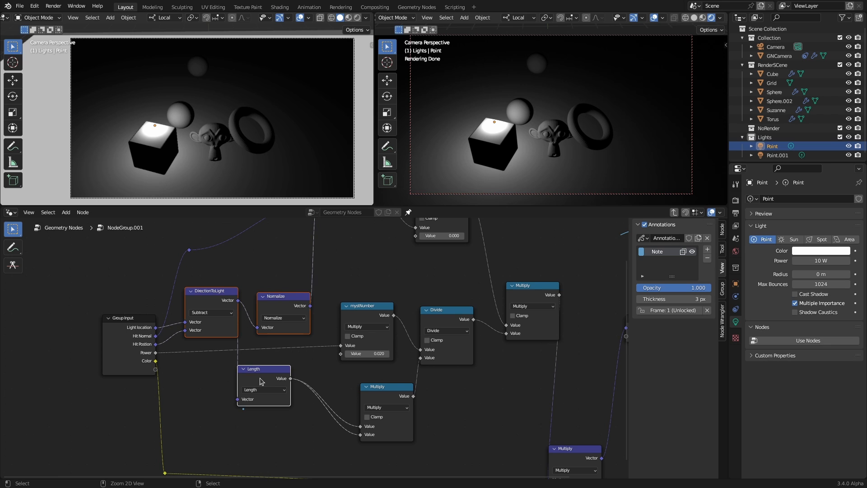
pyautogui.hotkey('ctrl', 'g')
pyautogui.moveTo(315, 352); pyautogui.dragTo(227, 348, button='middle')
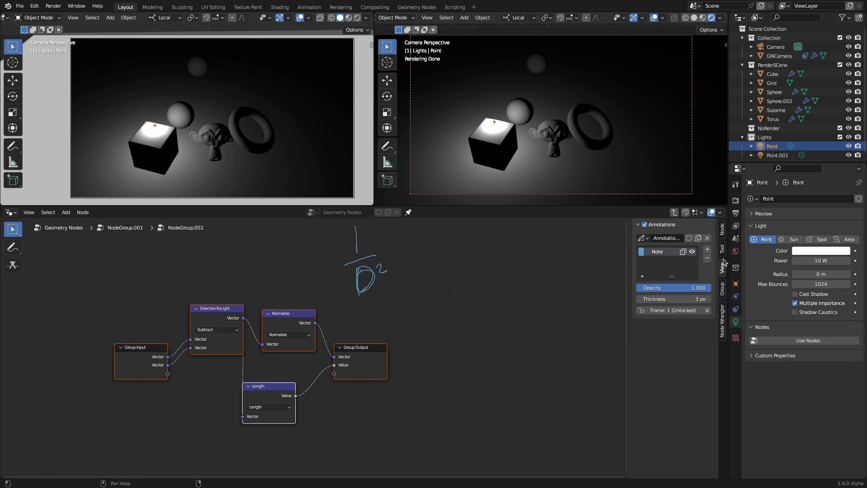
# Rename the nested group's Vector output DirectionToLight and its Value output DistanceFromLight
pyautogui.click(722, 290)
pyautogui.doubleClick(661, 379)
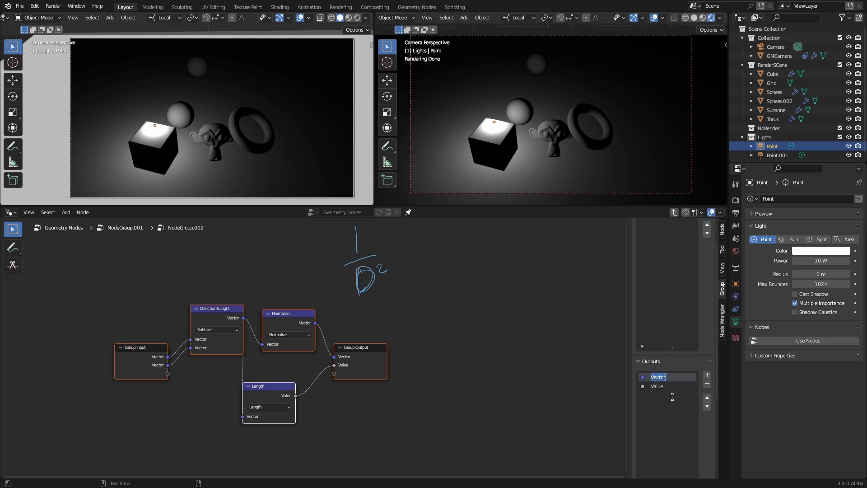
pyautogui.write('DirectionToLight')
pyautogui.press('Tab')
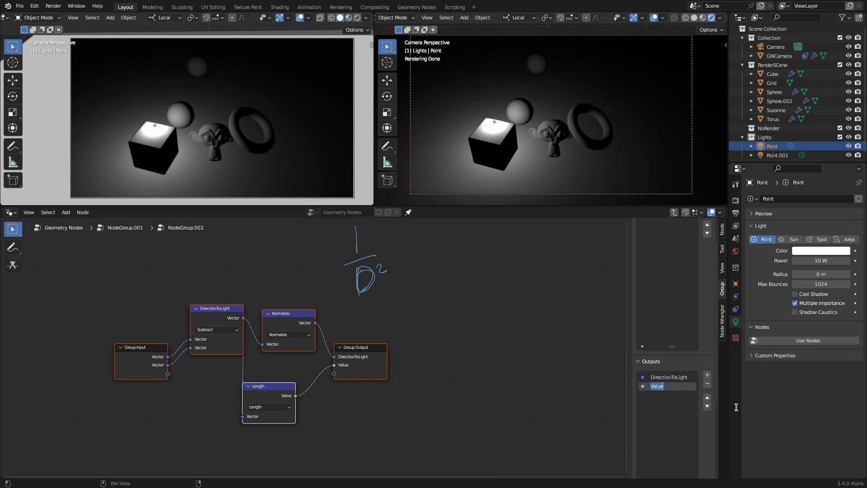
pyautogui.write('DistanceFromLight')
pyautogui.press('Return')
# Return to the parent group and move the new NodeGroup.002 node up beside Group Input
pyautogui.scroll(2, 663, 299)
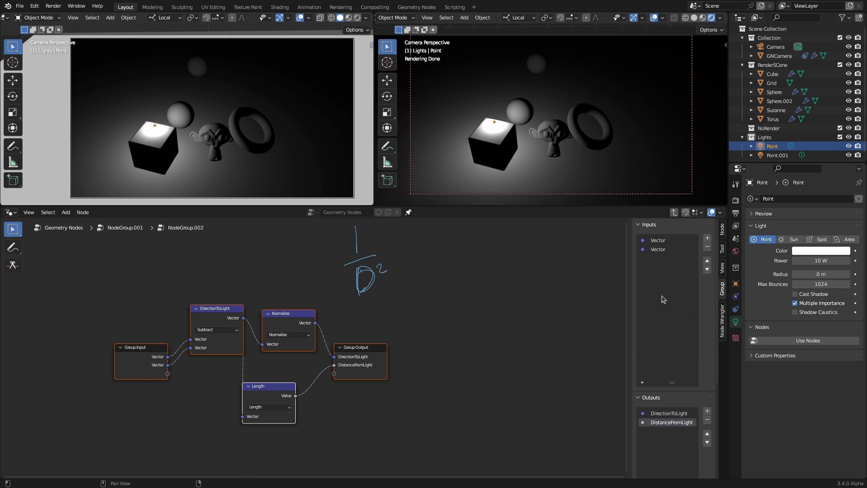
pyautogui.click(678, 211)
pyautogui.moveTo(221, 336); pyautogui.dragTo(230, 278)
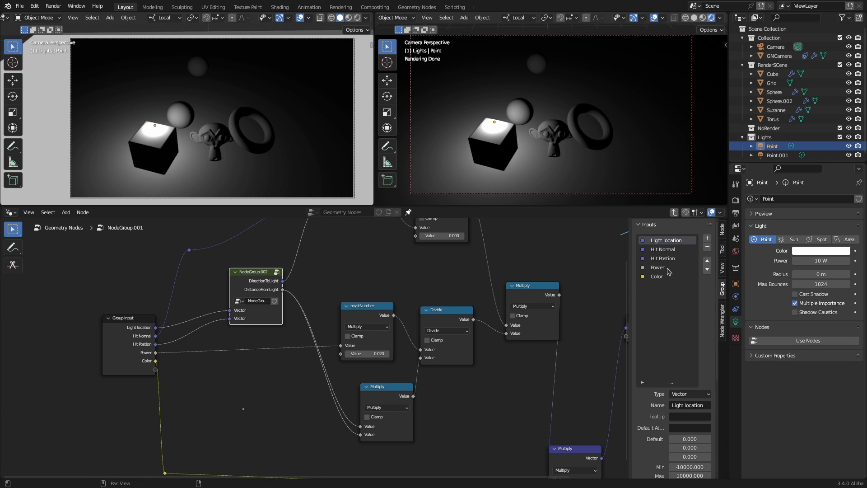
# Open NodeGroup.002 and rename its two Vector inputs HitLocation and HitPosition
pyautogui.press('Tab')
pyautogui.doubleClick(666, 240)
pyautogui.write('HitLocation')
pyautogui.doubleClick(668, 249)
pyautogui.write('HitPosition')
pyautogui.press('Return')
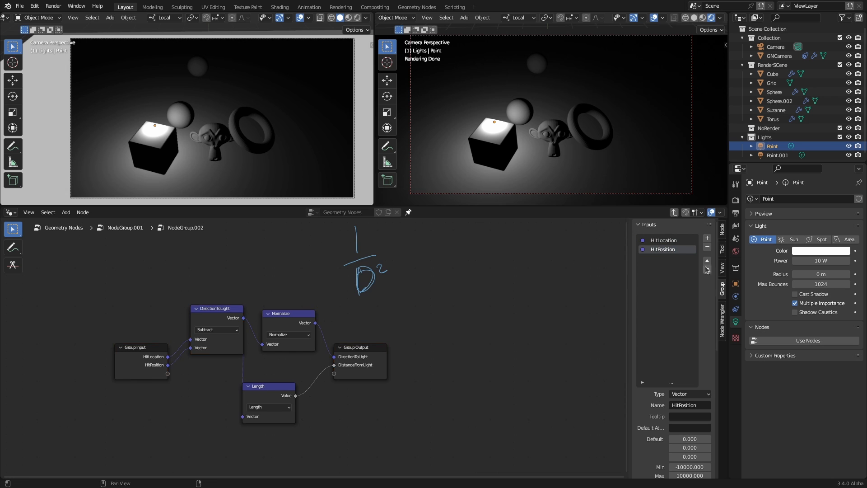
# Return to the parent group and add a reroute on the DistanceFromLight links feeding the squaring Multiply node
pyautogui.click(674, 212)
pyautogui.scroll(2, 324, 383)
pyautogui.scroll(3, 324, 383)
pyautogui.keyDown('shift'); pyautogui.moveTo(295, 367); pyautogui.dragTo(278, 386, button='right'); pyautogui.keyUp('shift')
pyautogui.moveTo(311, 354); pyautogui.dragTo(302, 350)
pyautogui.moveTo(377, 267); pyautogui.dragTo(384, 290)
# Put the Dot Product and Maximum nodes in a frame labelled Shading
pyautogui.scroll(-5, 385, 244)
pyautogui.moveTo(385, 240)
pyautogui.mouseDown(button='middle')
pyautogui.moveTo(365, 275)
pyautogui.moveTo(361, 348)
pyautogui.mouseUp(button='middle')
pyautogui.moveTo(227, 231); pyautogui.dragTo(366, 311)
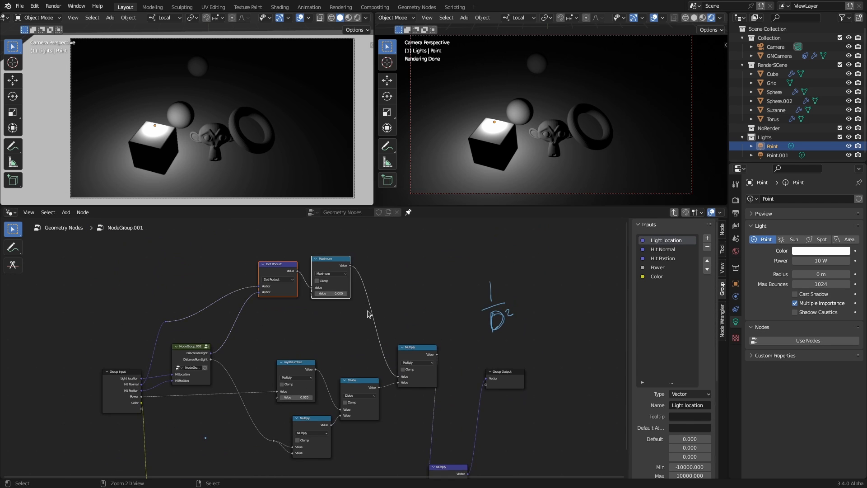
pyautogui.hotkey('ctrl', 'j')
pyautogui.press('F2')
pyautogui.write('Shading')
pyautogui.press('Return')
# Put the mystNumber, Divide and two math Multiply nodes with their reroute in a frame labelled Power/Falloff
pyautogui.moveTo(262, 333); pyautogui.dragTo(445, 464)
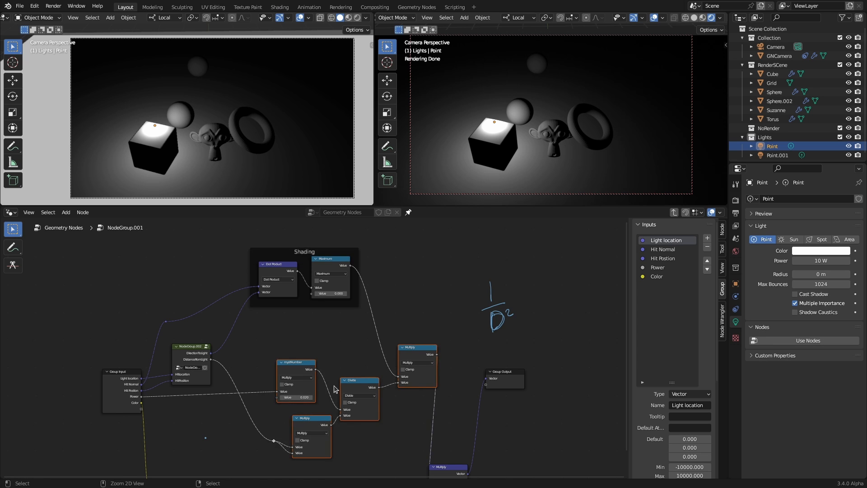
pyautogui.hotkey('ctrl', 'j')
pyautogui.press('F2')
pyautogui.write('Power/Falloff')
pyautogui.press('Return')
# Rearrange the vector Multiply and Group Output nodes so they sit clear of the Power/Falloff frame
pyautogui.moveTo(503, 386); pyautogui.dragTo(383, 281, button='middle')
pyautogui.moveTo(383, 281); pyautogui.dragTo(548, 369)
pyautogui.moveTo(385, 373); pyautogui.dragTo(423, 359)
pyautogui.moveTo(167, 381); pyautogui.dragTo(269, 426, button='middle')
pyautogui.scroll(-1, 367, 385)
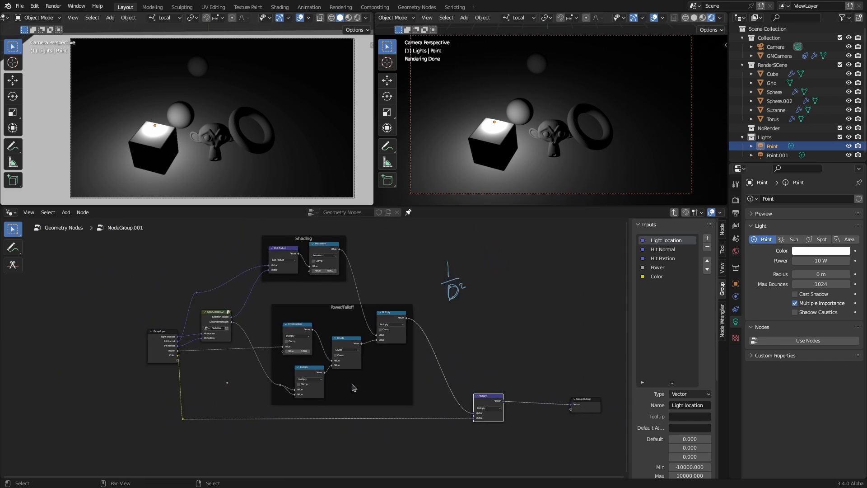
pyautogui.moveTo(367, 385); pyautogui.dragTo(328, 417, button='middle')
pyautogui.scroll(2, 235, 406)
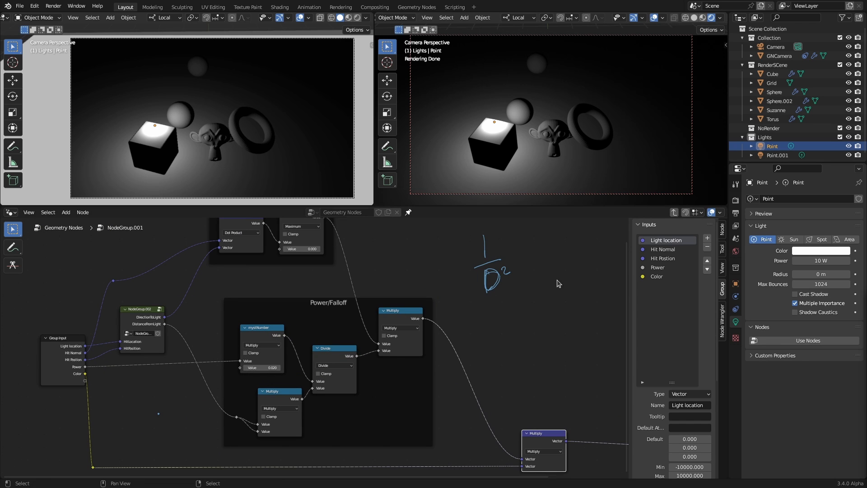
# Leave the light node group and set the Power of Point.001's NodeGroup.001 node to 10
pyautogui.click(675, 212)
pyautogui.scroll(-7, 307, 352)
pyautogui.moveTo(309, 368); pyautogui.dragTo(315, 349, button='middle')
pyautogui.scroll(10, 315, 353)
pyautogui.click(306, 327)
pyautogui.press('Return')
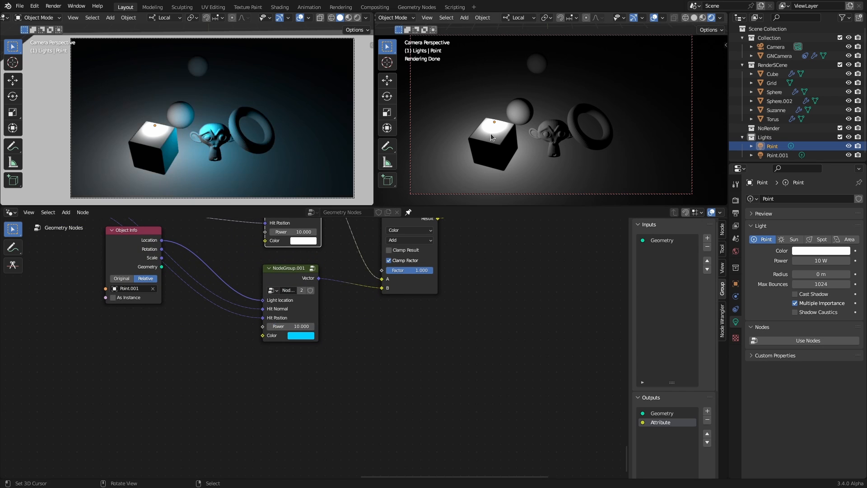
# Copy the cyan color of Point.001's NodeGroup.001 node onto the Point.001 light's Color
pyautogui.click(778, 155)
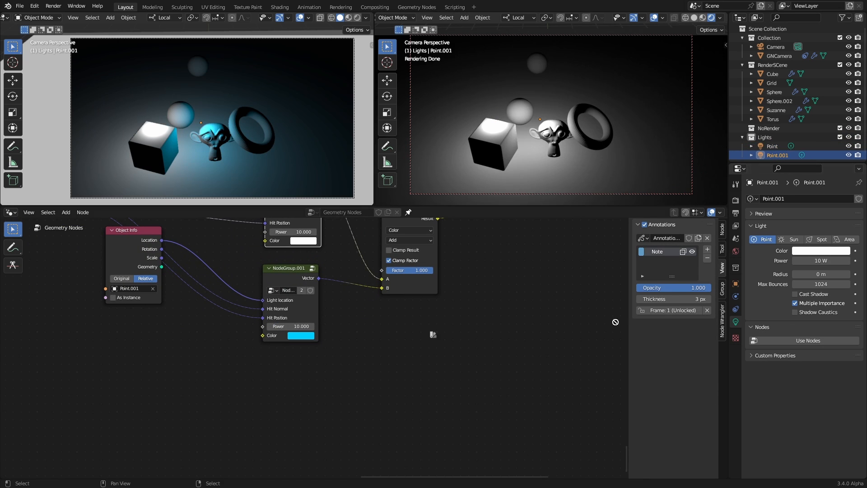
pyautogui.moveTo(301, 336); pyautogui.dragTo(812, 251)
pyautogui.scroll(-1, 186, 118)
# Move the Point.001 light beside the cube's outer side and the Point light up above the objects
pyautogui.click(387, 81)
pyautogui.moveTo(232, 120); pyautogui.dragTo(150, 118)
pyautogui.click(772, 146)
pyautogui.moveTo(539, 118); pyautogui.dragTo(608, 117)
pyautogui.moveTo(573, 87); pyautogui.dragTo(575, 45)
# Lower the scene camera's angle to view the objects more from the side
pyautogui.scroll(1, 231, 113)
pyautogui.click(14, 46)
pyautogui.moveTo(567, 128); pyautogui.dragTo(527, 95, button='middle')
# Set the Color of Point.001's NodeGroup.001 node to white and its Power to -1
pyautogui.moveTo(346, 335); pyautogui.dragTo(356, 425, button='middle')
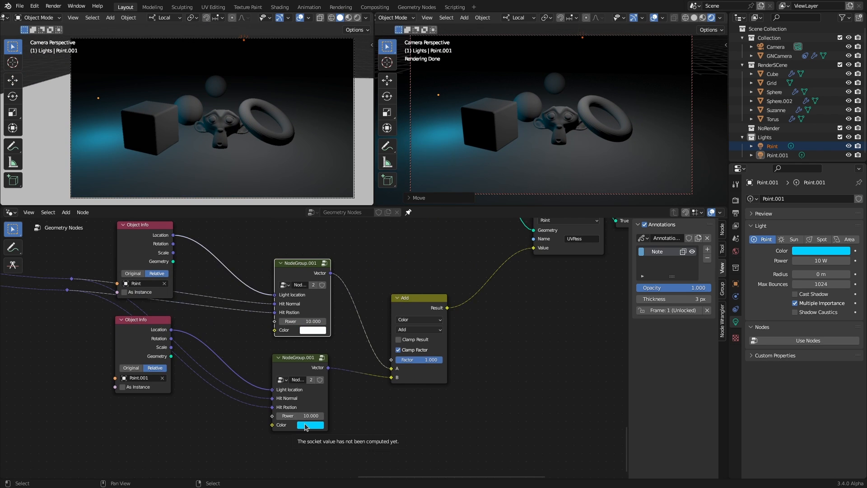
pyautogui.click(306, 426)
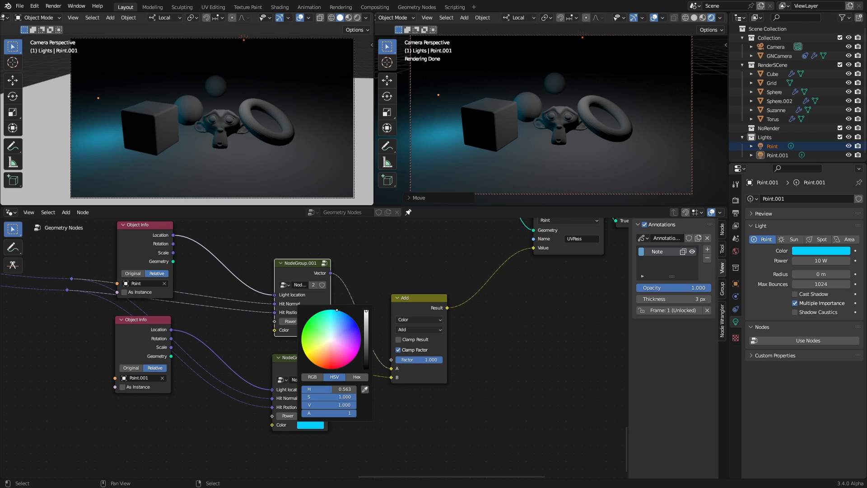
pyautogui.click(331, 339)
pyautogui.doubleClick(299, 416)
pyautogui.press('BackSpace')
pyautogui.write('-1')
pyautogui.press('Return')
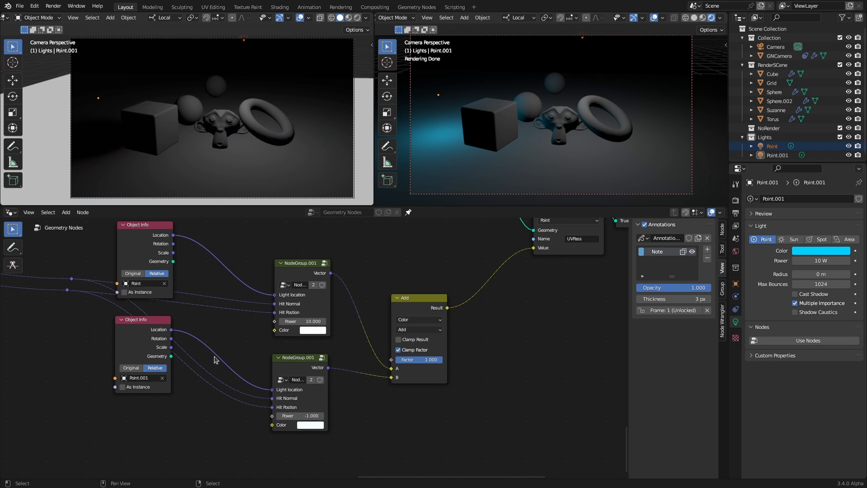
# Move the Point.001 light across the scene to the outer side of the torus
pyautogui.click(13, 80)
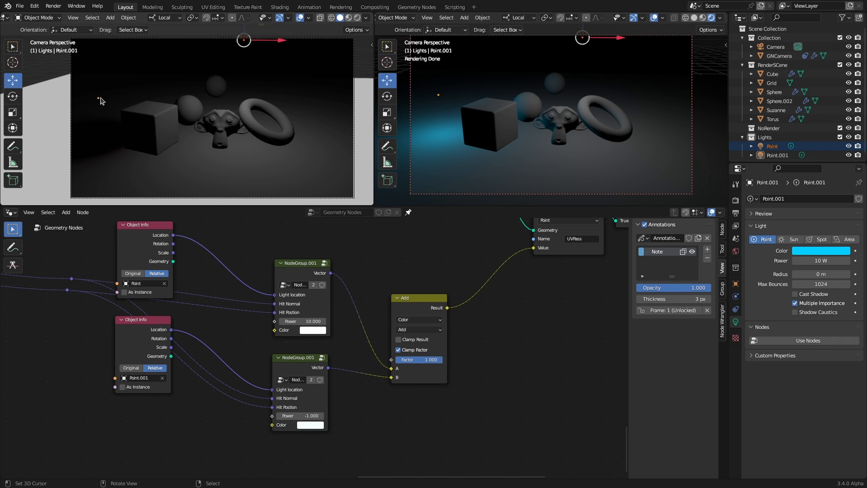
pyautogui.click(773, 155)
pyautogui.moveTo(133, 101); pyautogui.dragTo(354, 128)
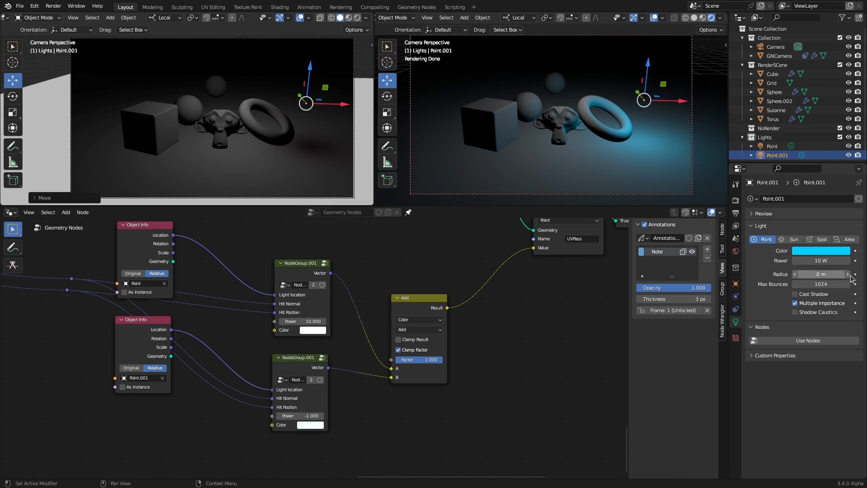
# Set the Point.001 light's Power to -1 W and its Color to nearly white
pyautogui.click(824, 261)
pyautogui.press('BackSpace')
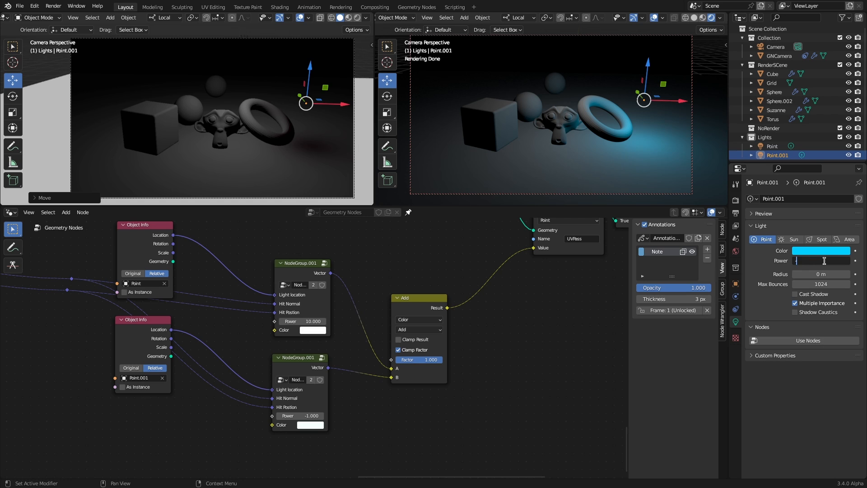
pyautogui.press('Return')
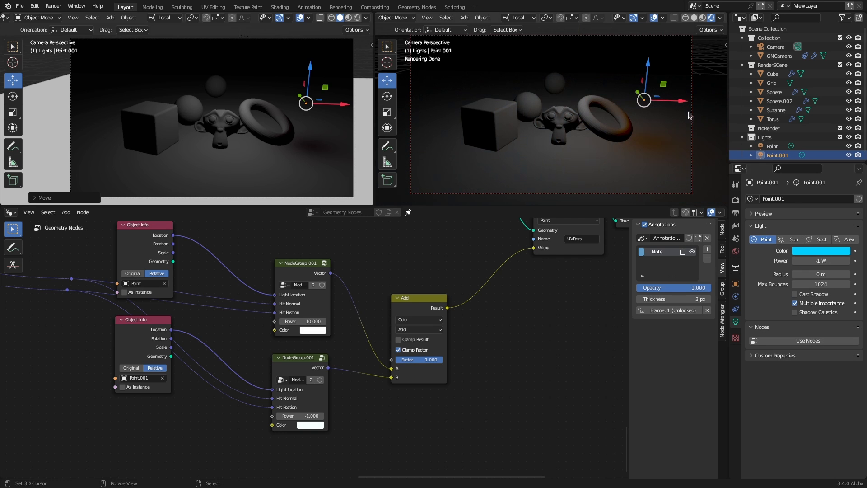
pyautogui.click(808, 251)
pyautogui.moveTo(801, 156); pyautogui.dragTo(802, 162)
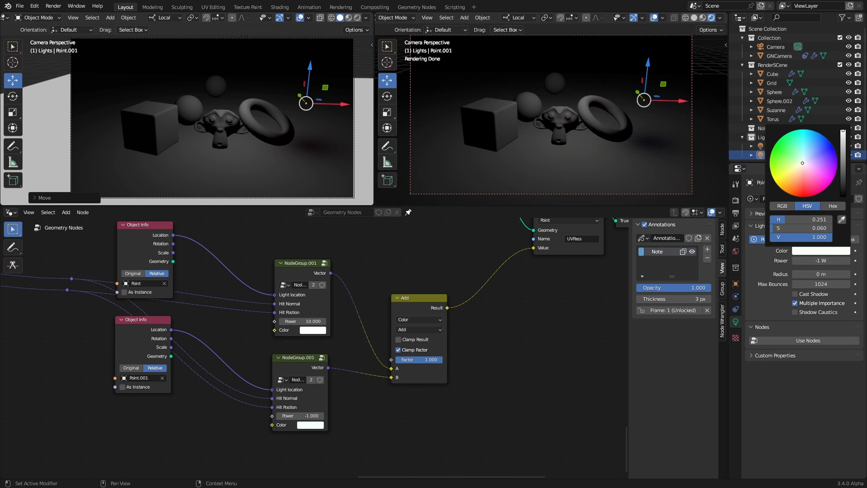
pyautogui.moveTo(664, 100); pyautogui.dragTo(682, 115)
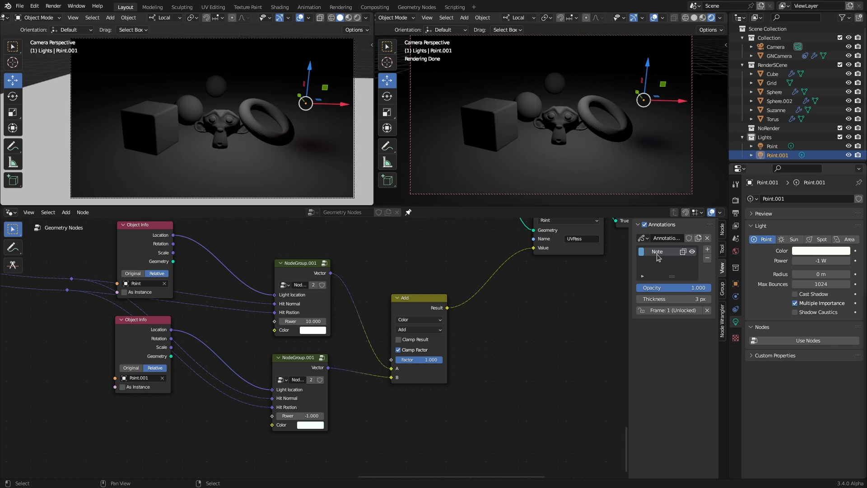
# Split the node editor in two and set the new area to the Shader Editor, editing Object shaders
pyautogui.moveTo(726, 209); pyautogui.dragTo(402, 215)
pyautogui.click(412, 212)
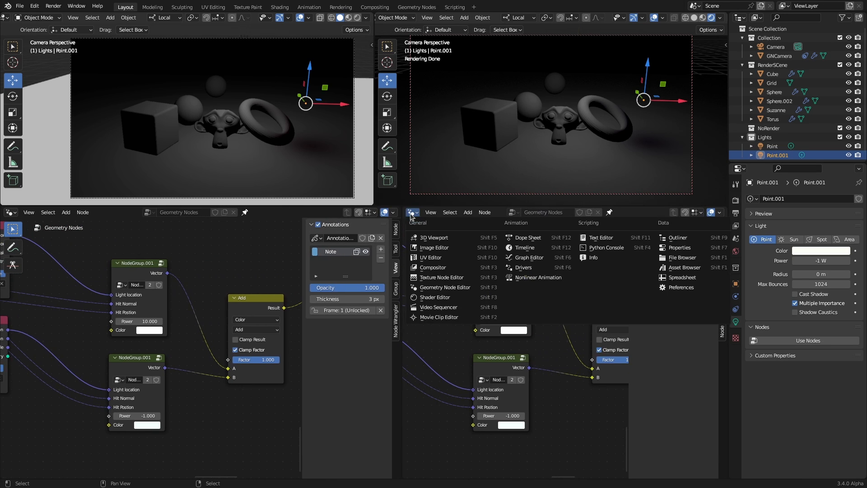
pyautogui.click(435, 297)
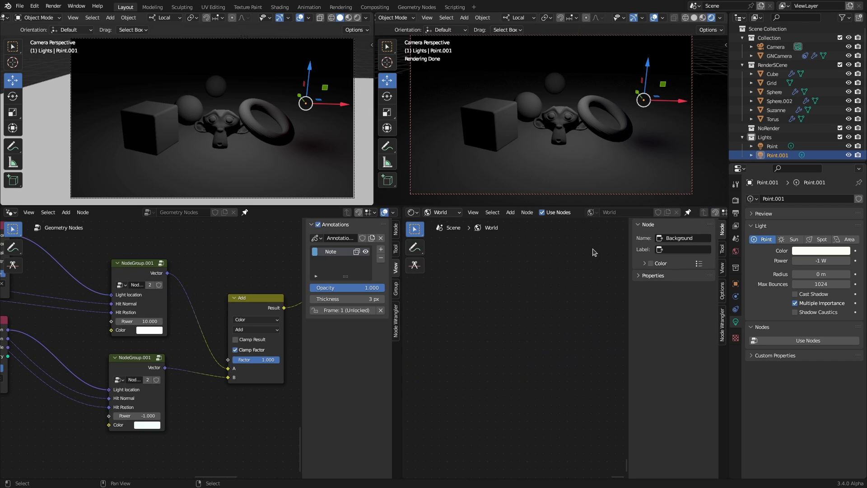
pyautogui.click(440, 212)
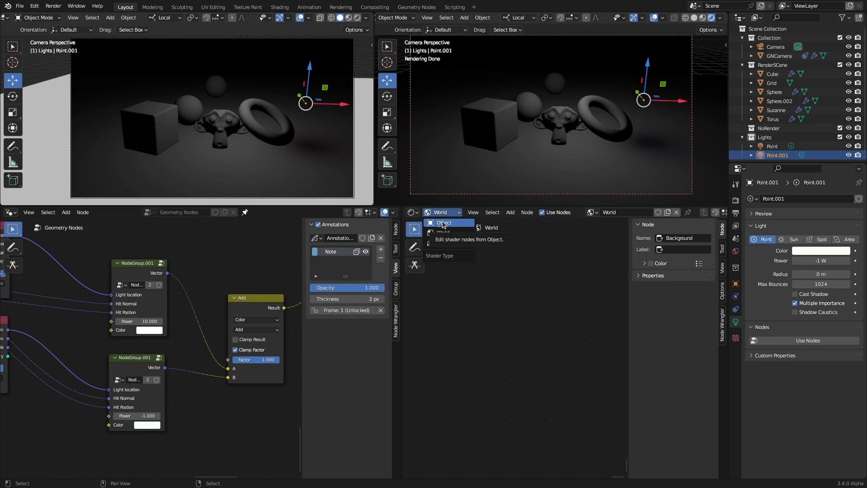
pyautogui.click(444, 223)
# Set the Power to 0 on both the Point.001 light and its matching NodeGroup.001 node
pyautogui.click(772, 146)
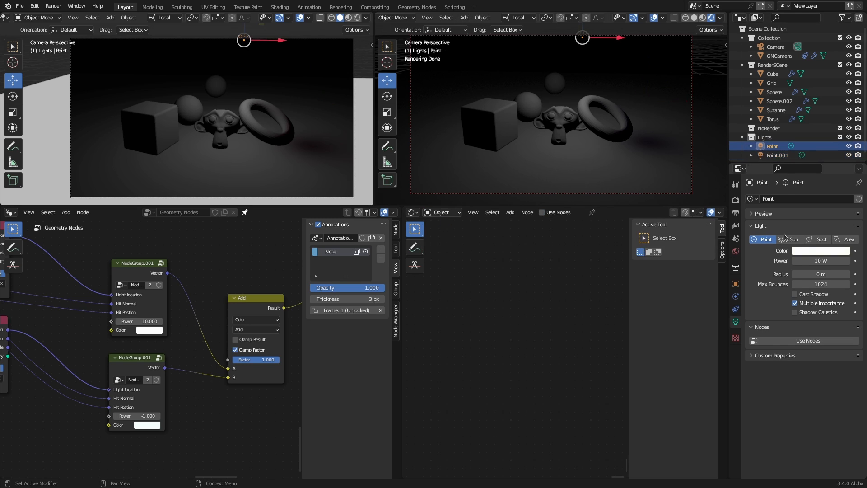
pyautogui.click(776, 155)
pyautogui.click(821, 261)
pyautogui.write('0')
pyautogui.press('Return')
pyautogui.click(143, 415)
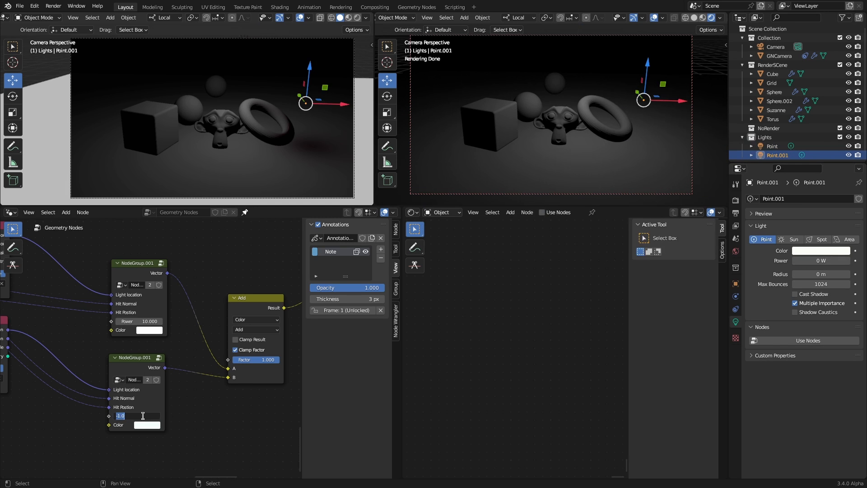
pyautogui.write('0')
pyautogui.press('Return')
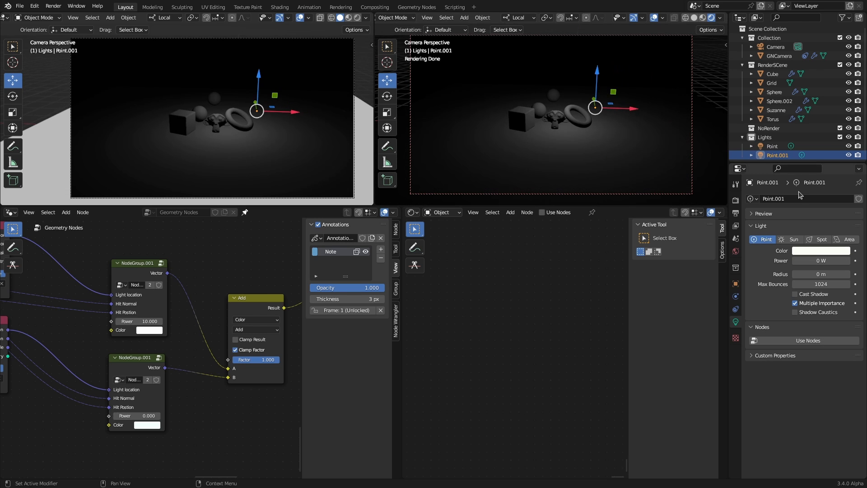
# Enable shader nodes on the Point light and add a Light Falloff node before its Emission node
pyautogui.click(773, 147)
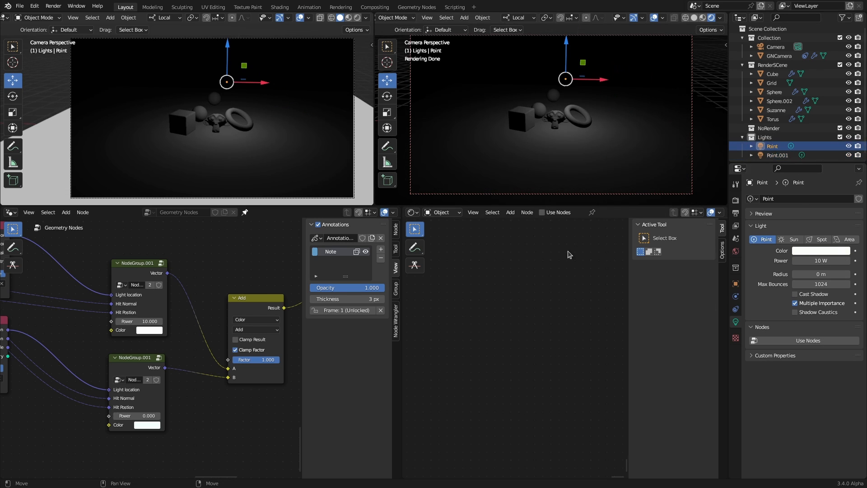
pyautogui.click(543, 213)
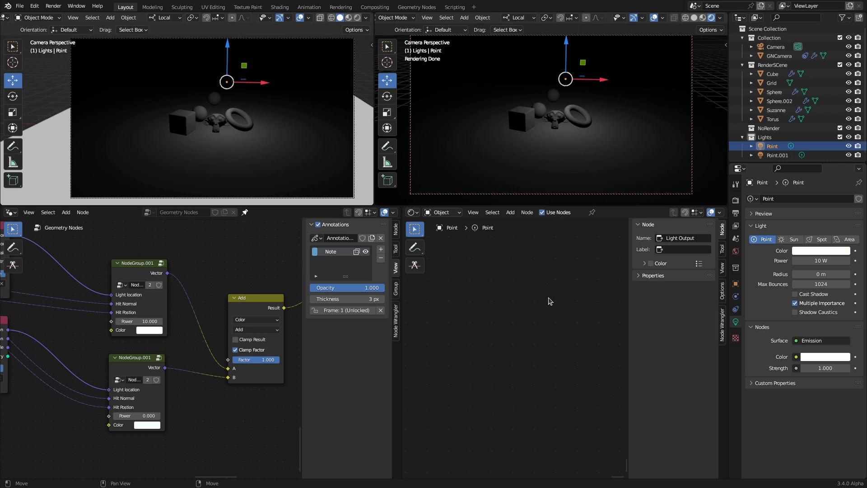
pyautogui.press('Home')
pyautogui.moveTo(480, 306); pyautogui.dragTo(615, 286, button='middle')
pyautogui.hotkey('shift', 'a')
pyautogui.click(509, 313)
pyautogui.write('ligh')
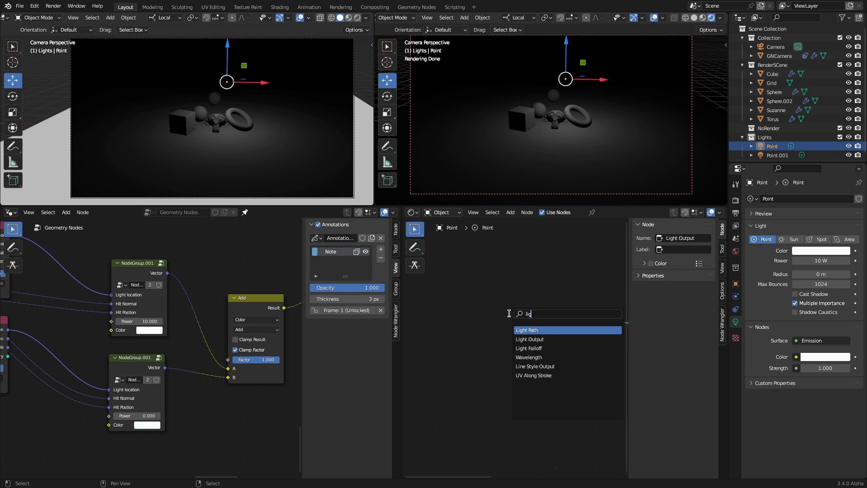
pyautogui.click(529, 348)
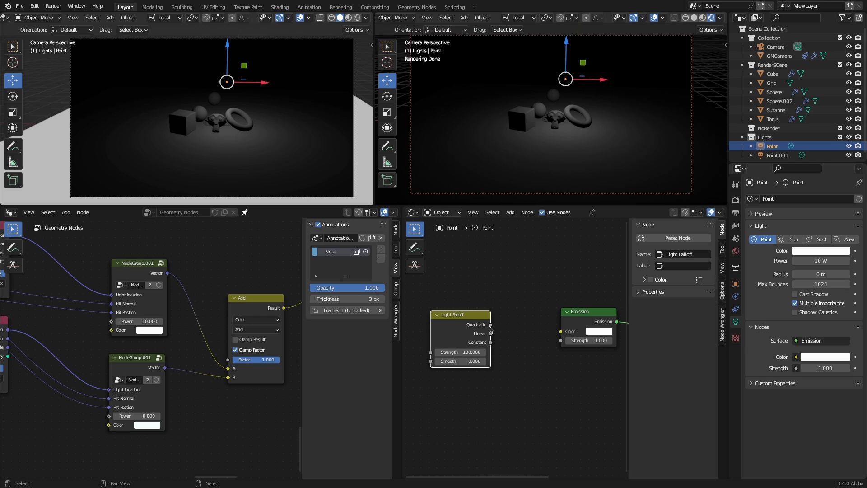
# Feed the Light Falloff's Quadratic output into the Emission Strength and set the falloff Strength to 1
pyautogui.moveTo(491, 325); pyautogui.dragTo(561, 341)
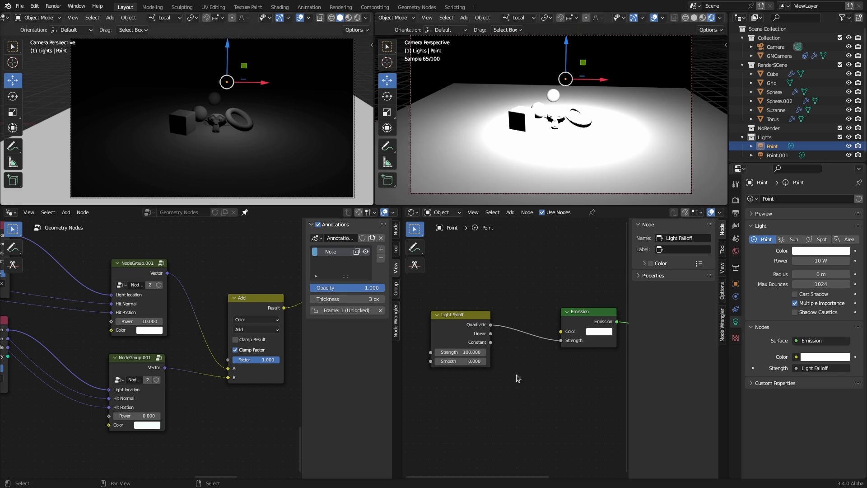
pyautogui.click(478, 352)
pyautogui.write('1')
pyautogui.press('Return')
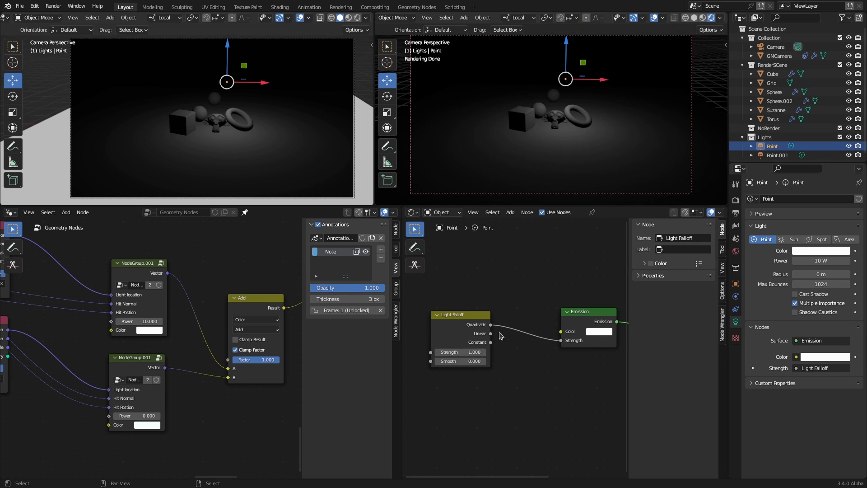
# Toggle the Point light's shader nodes off and on to compare the rendered lighting with and without them
pyautogui.click(543, 215)
pyautogui.click(543, 214)
pyautogui.click(543, 214)
pyautogui.click(543, 214)
pyautogui.click(544, 215)
pyautogui.click(543, 214)
# Try the Light Falloff's Linear output on the Emission Strength, and replace it with the Constant output
pyautogui.moveTo(563, 339)
pyautogui.mouseDown()
pyautogui.moveTo(524, 329)
pyautogui.moveTo(561, 341)
pyautogui.mouseUp()
pyautogui.moveTo(491, 333); pyautogui.dragTo(561, 341)
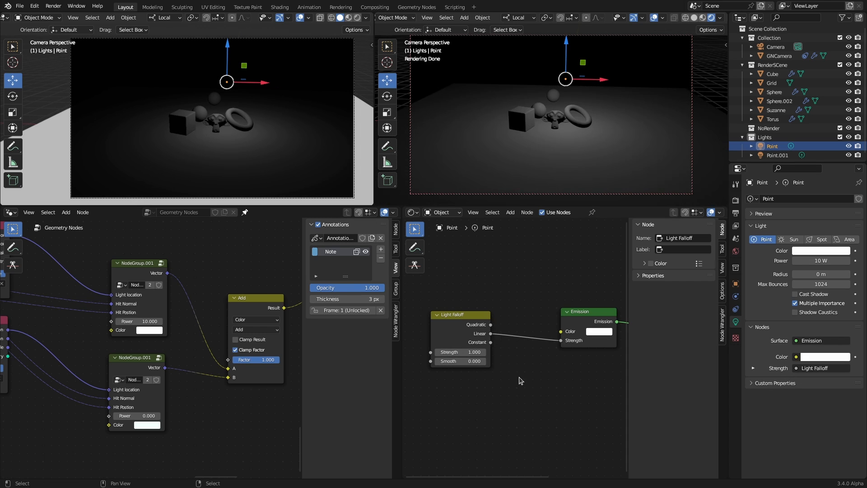
pyautogui.moveTo(491, 341); pyautogui.dragTo(561, 341)
pyautogui.click(476, 403)
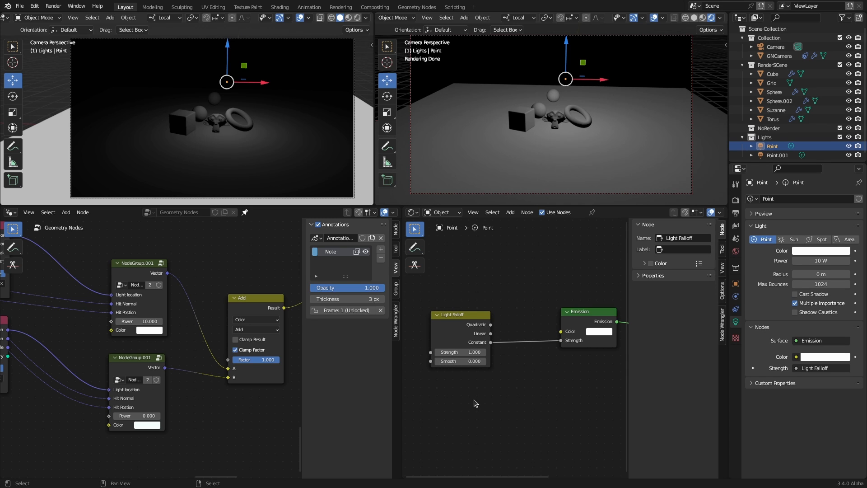
# Change the shader area to a Text Editor and put the node_light_falloff shader code in a new text
pyautogui.click(412, 212)
pyautogui.click(600, 239)
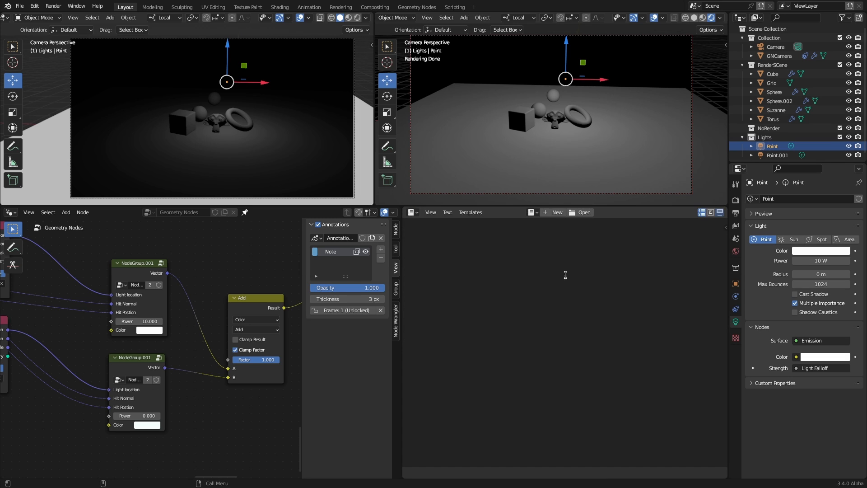
pyautogui.click(552, 215)
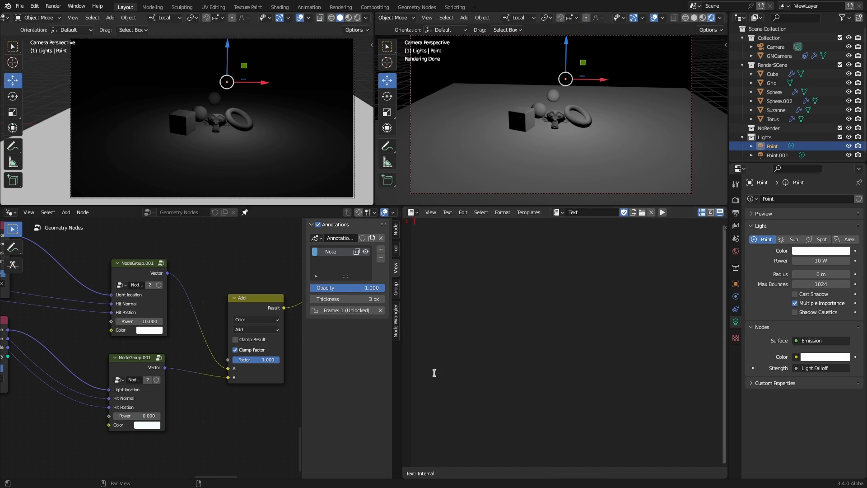
pyautogui.write('#include "stdcycles.h"  shader node_light_falloff(float Strength = 0.0,                           float Smooth = 0.0,                           output float Quadratic = 0.0,                           output float Linear = 0.0,                           output float Constant = 0.0) {   float ray_length = 0.0;   float strength = Strength;   getattribute("path:ray_length", ray_length);    if (Smooth > 0.0) {     float squared = ray_length * ray_length;     strength *= squared / (Smooth + squared);   }    /* Quadratic */   Quadratic = strength;    /* Linear */   Linear = (strength * ray_length);    /* Constant */   Constant = (strength * ray_length * ray_length); }')
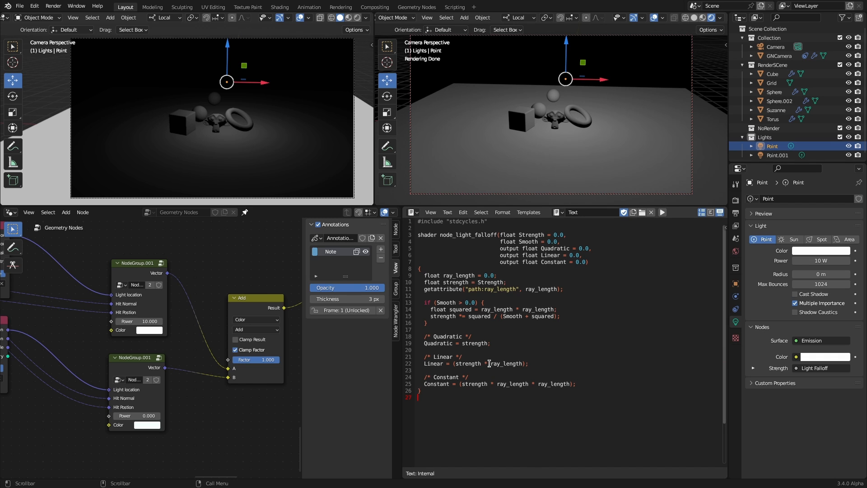
# Examine how the falloff code uses ray_length for the Quadratic, Linear and Constant outputs
pyautogui.moveTo(401, 346); pyautogui.dragTo(485, 346)
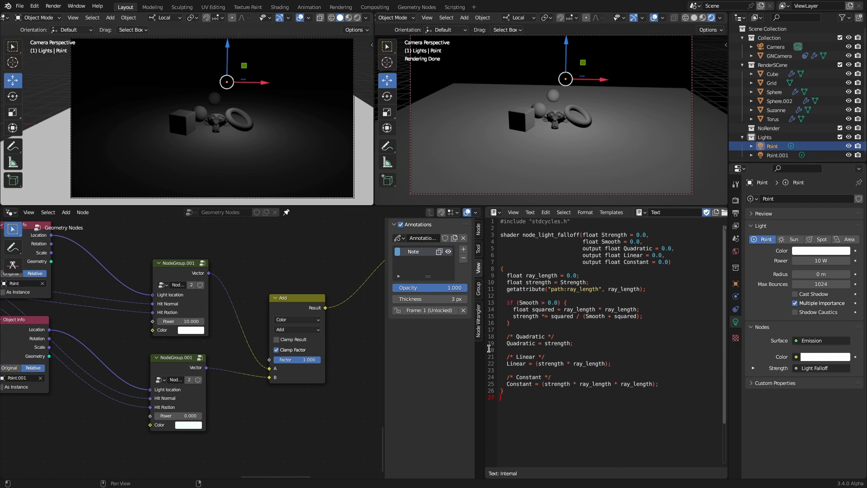
pyautogui.scroll(-2, 613, 348)
pyautogui.scroll(1, 613, 348)
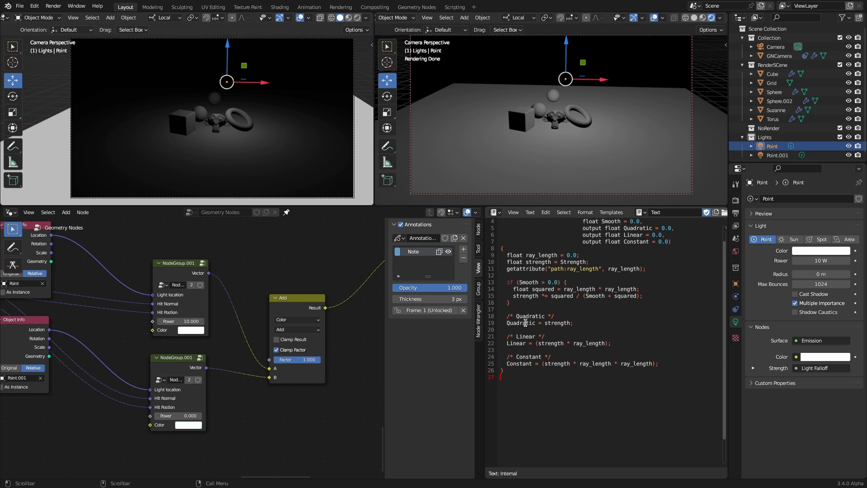
pyautogui.moveTo(526, 256); pyautogui.dragTo(556, 257)
pyautogui.click(574, 343)
pyautogui.moveTo(507, 322); pyautogui.dragTo(566, 323)
pyautogui.moveTo(507, 343); pyautogui.dragTo(604, 344)
# Open NodeGroup.001 and annotate the 1/D² note by adding D² beside the fraction and crossing out its denominator
pyautogui.scroll(-6, 280, 298)
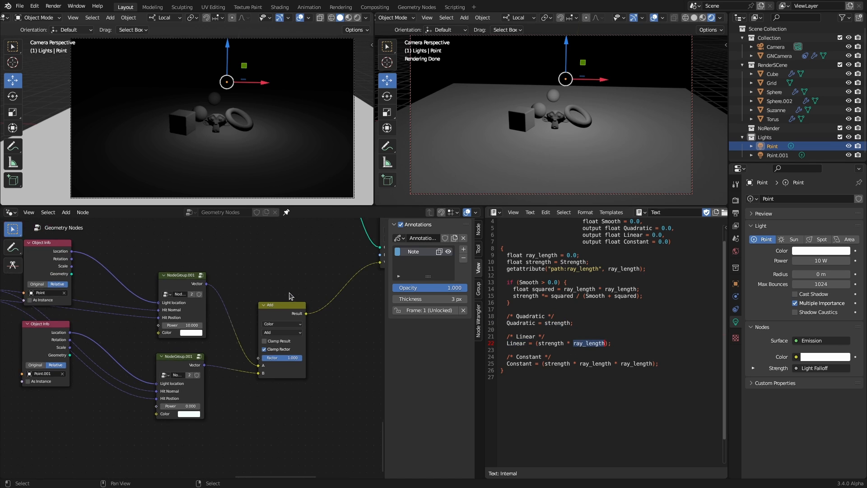
pyautogui.moveTo(318, 294); pyautogui.dragTo(290, 310, button='middle')
pyautogui.moveTo(377, 264); pyautogui.dragTo(270, 326, button='middle')
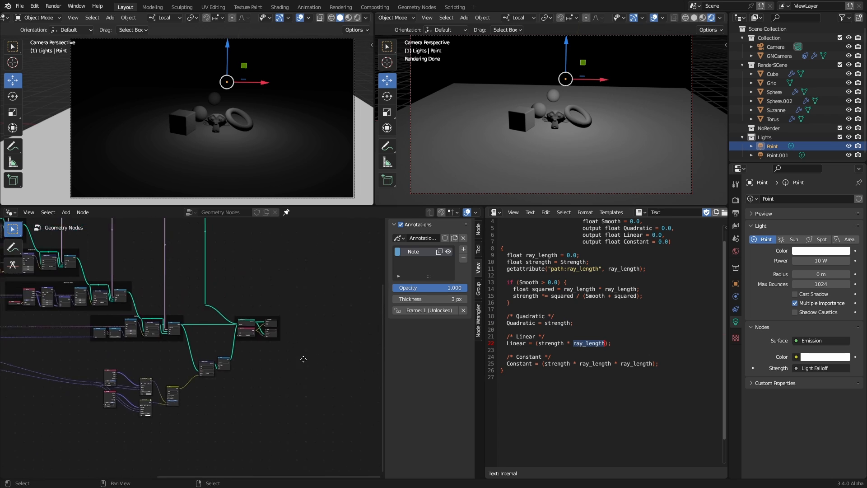
pyautogui.press('Tab')
pyautogui.scroll(4, 250, 357)
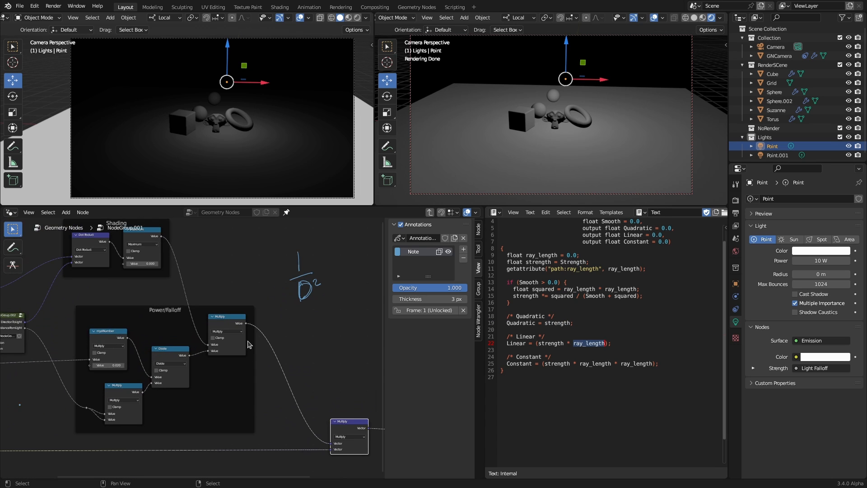
pyautogui.click(13, 146)
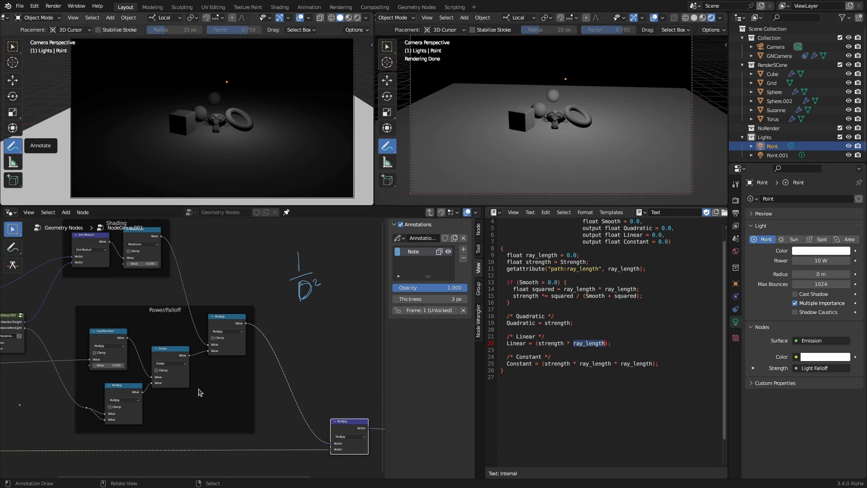
pyautogui.click(322, 253)
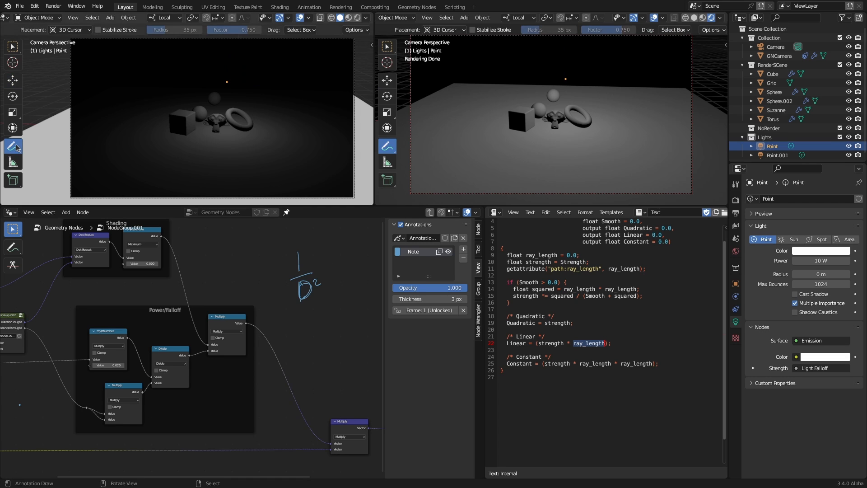
pyautogui.click(12, 247)
pyautogui.moveTo(319, 245)
pyautogui.mouseDown()
pyautogui.moveTo(321, 269)
pyautogui.moveTo(333, 266)
pyautogui.mouseUp()
pyautogui.moveTo(334, 236); pyautogui.dragTo(318, 300)
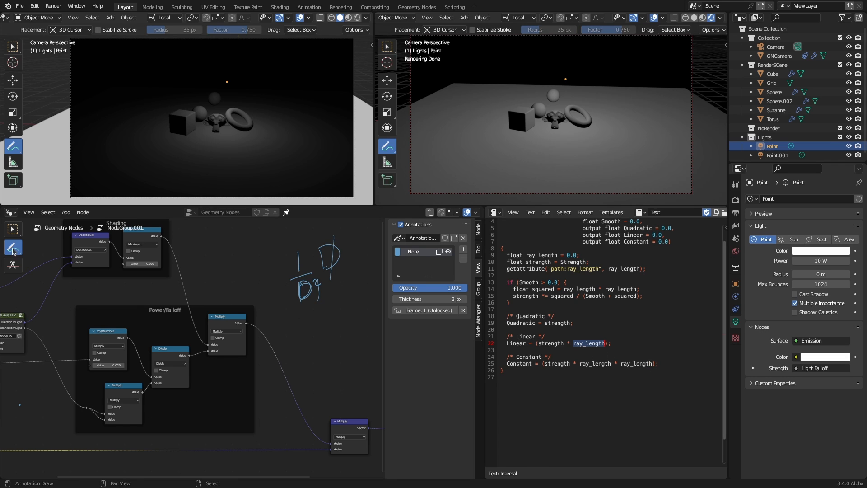
pyautogui.moveTo(333, 233)
pyautogui.mouseDown()
pyautogui.moveTo(342, 237)
pyautogui.moveTo(331, 278)
pyautogui.moveTo(299, 311)
pyautogui.mouseUp()
# Label the Multiply node that squares the distance in the Power/Falloff frame "square" and move it closer to the Divide node
pyautogui.scroll(-1, 200, 304)
pyautogui.moveTo(200, 304); pyautogui.dragTo(209, 256, button='middle')
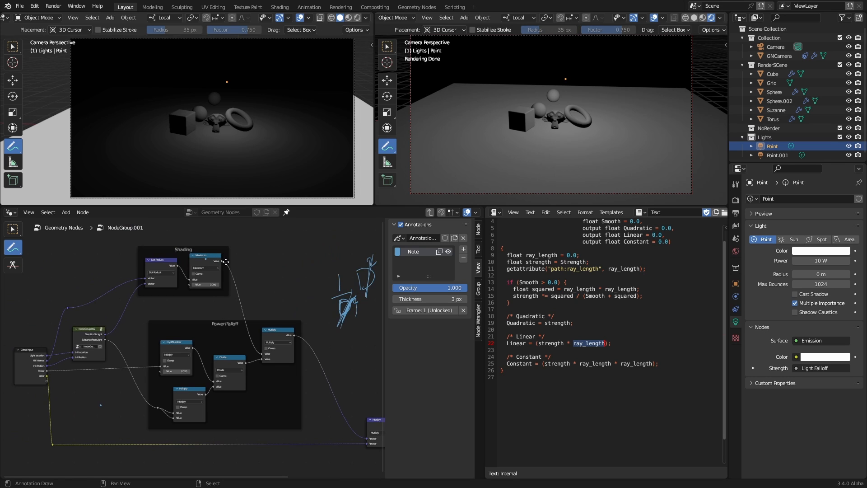
pyautogui.moveTo(224, 280); pyautogui.dragTo(299, 245, button='middle')
pyautogui.moveTo(256, 353); pyautogui.dragTo(242, 347)
pyautogui.press('w')
pyautogui.scroll(2, 221, 316)
pyautogui.moveTo(217, 319); pyautogui.dragTo(211, 323)
pyautogui.press('F2')
pyautogui.write('sq')
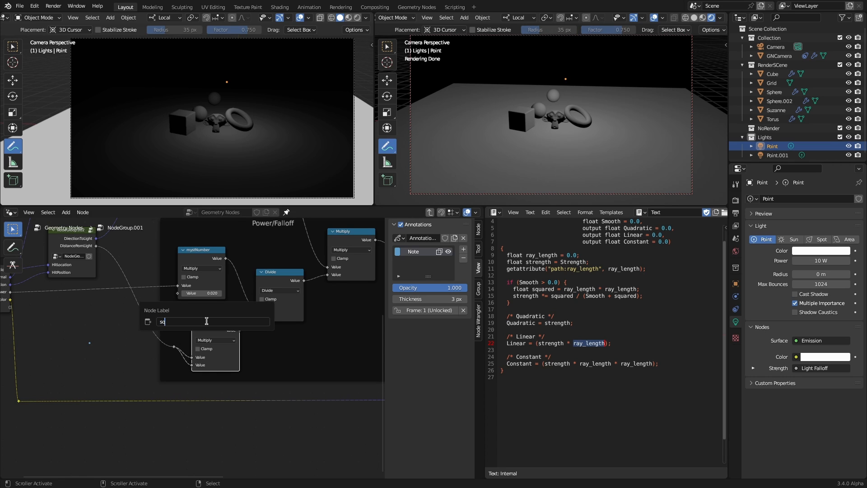
pyautogui.write('uare')
pyautogui.press('Return')
pyautogui.moveTo(207, 324); pyautogui.dragTo(201, 312)
# Duplicate the Divide node below the original and wire it to divide the input multiplier by the unsquared distance
pyautogui.click(273, 275)
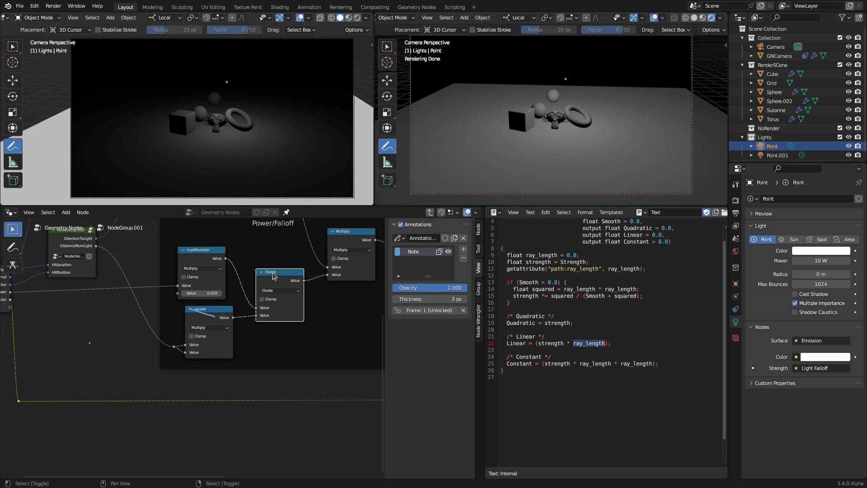
pyautogui.hotkey('shift', 'd')
pyautogui.click(278, 344)
pyautogui.moveTo(225, 258); pyautogui.dragTo(245, 302)
pyautogui.moveTo(255, 345); pyautogui.dragTo(261, 374)
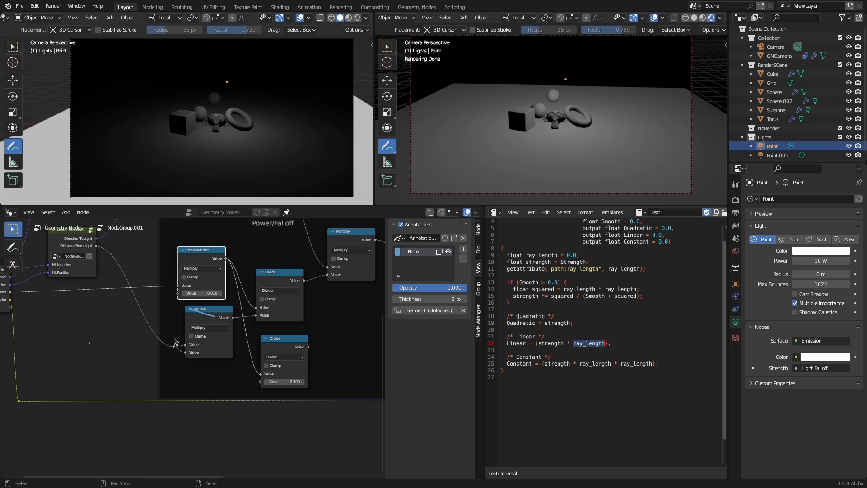
pyautogui.moveTo(174, 346); pyautogui.dragTo(261, 386)
# Link the duplicated Divide's result to the final Multiply in place of the squared-distance Divide
pyautogui.scroll(-2, 262, 386)
pyautogui.moveTo(261, 386); pyautogui.dragTo(230, 331, button='middle')
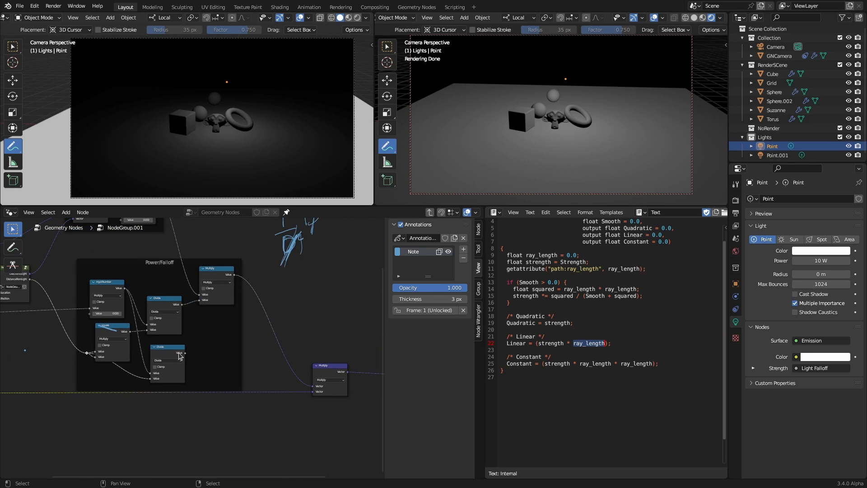
pyautogui.moveTo(184, 353); pyautogui.dragTo(199, 299)
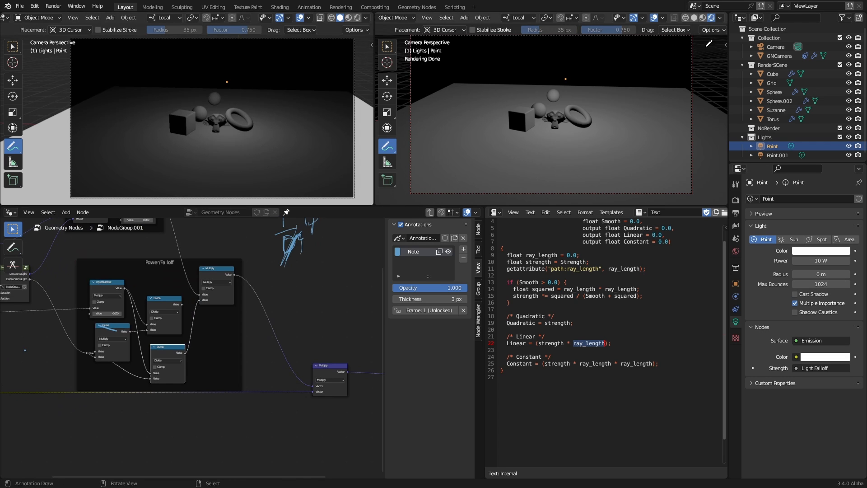
# Return to the Shader Editor and compare the Linear and Quadratic falloffs with the matching Divide links to the final Multiply
pyautogui.click(495, 212)
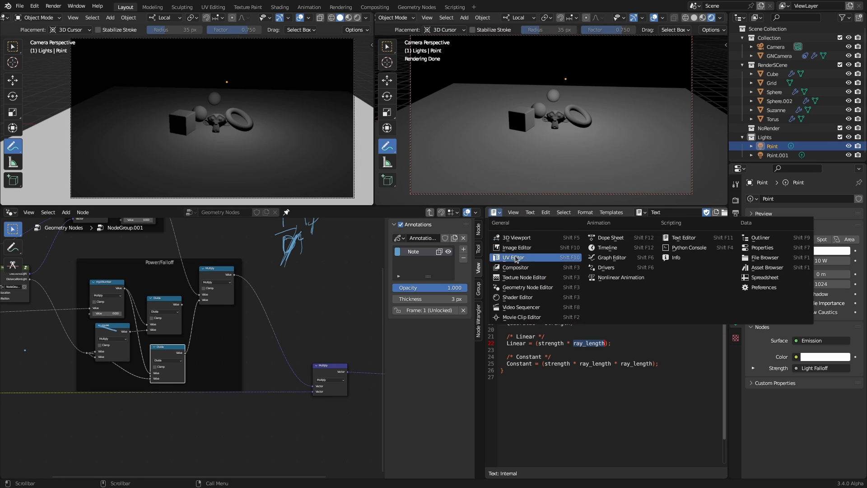
pyautogui.click(527, 297)
pyautogui.moveTo(529, 334); pyautogui.dragTo(602, 340)
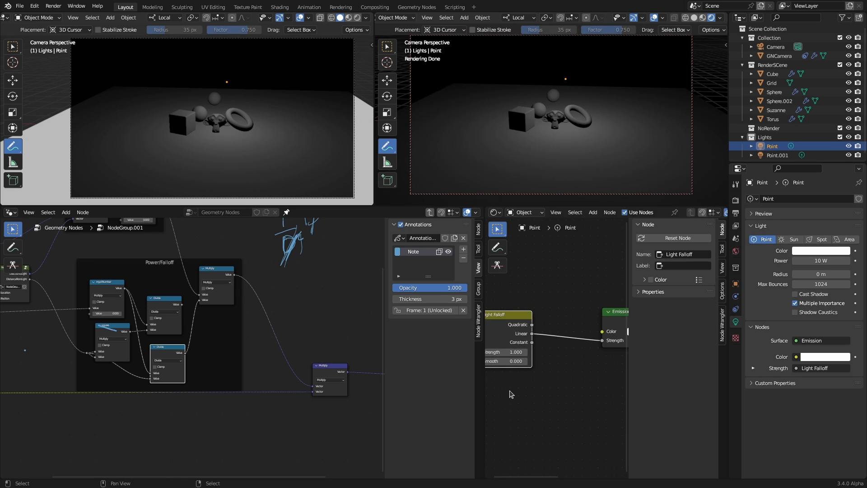
pyautogui.moveTo(533, 325); pyautogui.dragTo(605, 343)
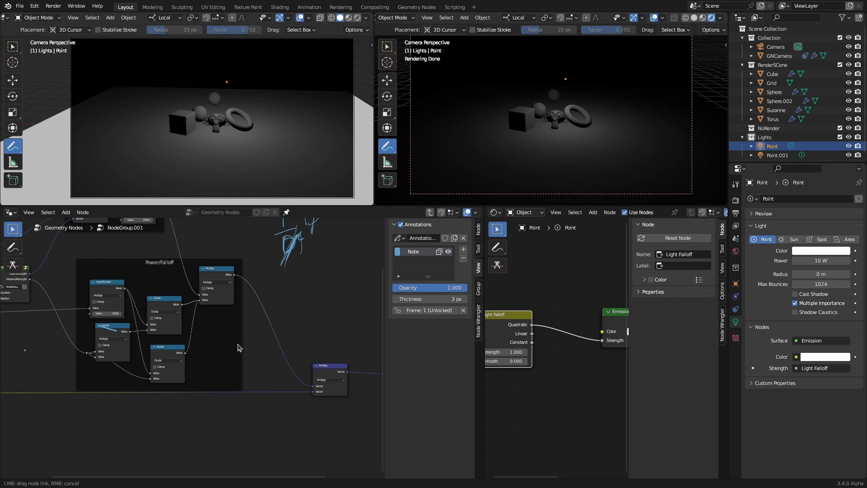
pyautogui.moveTo(184, 353); pyautogui.dragTo(200, 305)
# Connect the Light Falloff's Constant output to the Point light's Emission Strength
pyautogui.moveTo(518, 343); pyautogui.dragTo(603, 340)
pyautogui.scroll(-1, 246, 314)
pyautogui.moveTo(246, 315); pyautogui.dragTo(243, 328, button='middle')
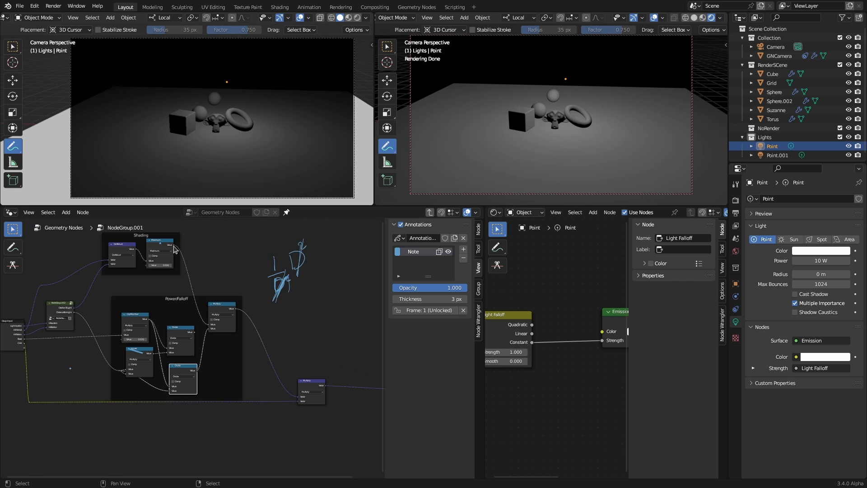
# Toggle muting of the lower Divide node to compare the unsquared result with the Constant falloff render
pyautogui.scroll(2, 188, 327)
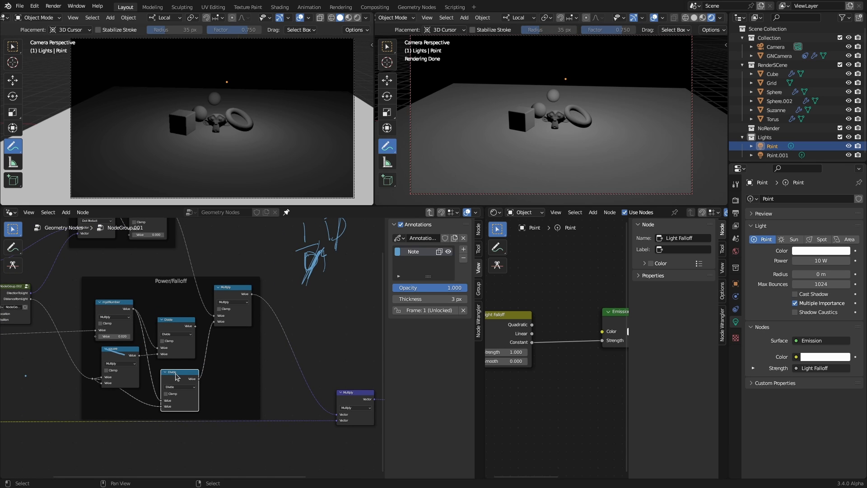
pyautogui.press('m')
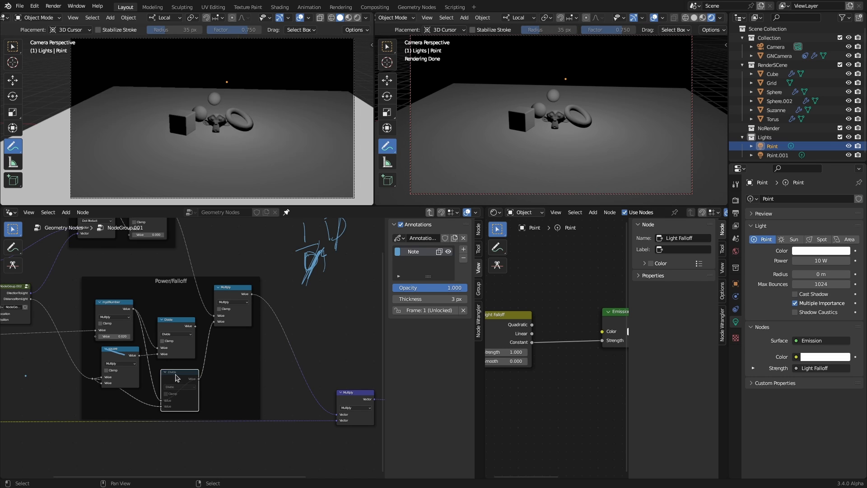
pyautogui.press('m')
pyautogui.moveTo(296, 378); pyautogui.dragTo(354, 371, button='middle')
pyautogui.scroll(6, 249, 364)
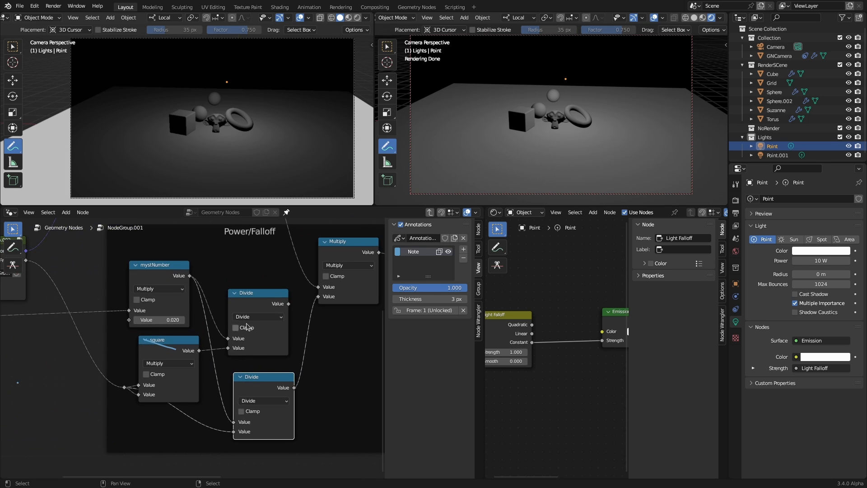
pyautogui.click(280, 317)
pyautogui.click(282, 319)
# Move the final Multiply aside in the Power/Falloff frame and add a Switch node of type Float below it
pyautogui.moveTo(122, 355); pyautogui.dragTo(265, 384, button='middle')
pyautogui.scroll(-6, 192, 402)
pyautogui.moveTo(192, 402); pyautogui.dragTo(95, 348, button='middle')
pyautogui.moveTo(313, 361); pyautogui.dragTo(247, 374, button='middle')
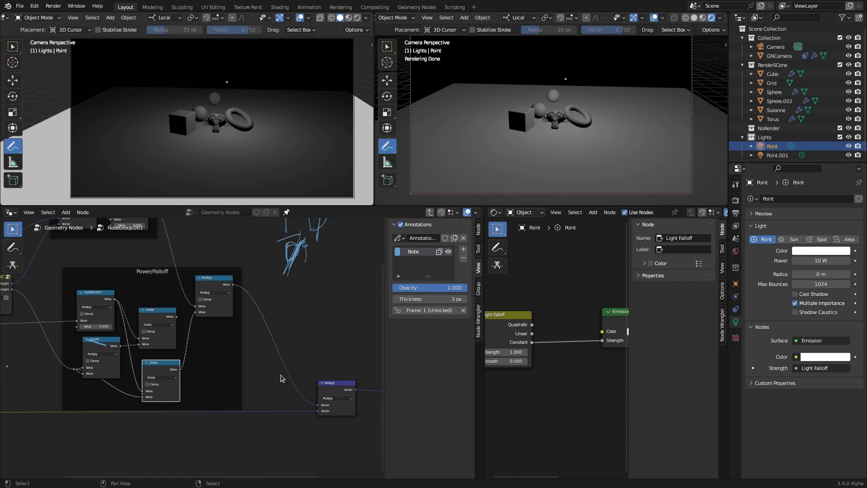
pyautogui.moveTo(222, 286); pyautogui.dragTo(243, 310)
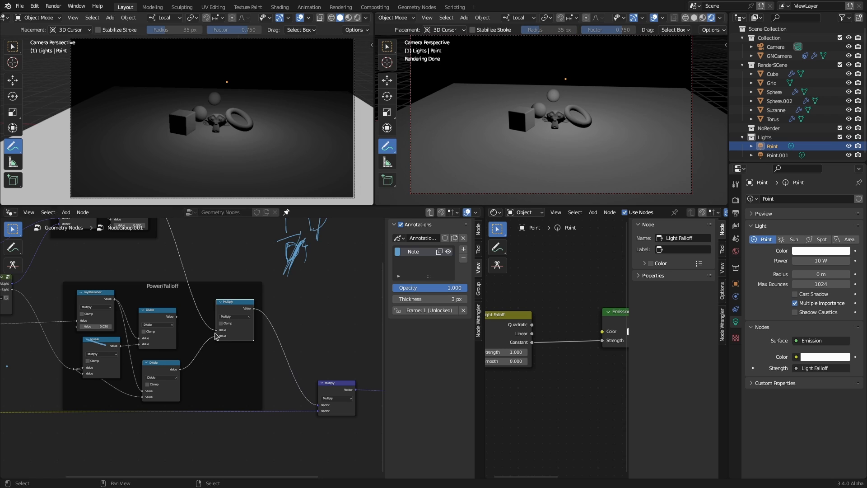
pyautogui.moveTo(212, 375); pyautogui.dragTo(240, 355, button='middle')
pyautogui.hotkey('shift', 'a')
pyautogui.moveTo(255, 352)
pyautogui.click(229, 275)
pyautogui.write('swi')
pyautogui.click(239, 294)
pyautogui.click(272, 355)
pyautogui.click(266, 352)
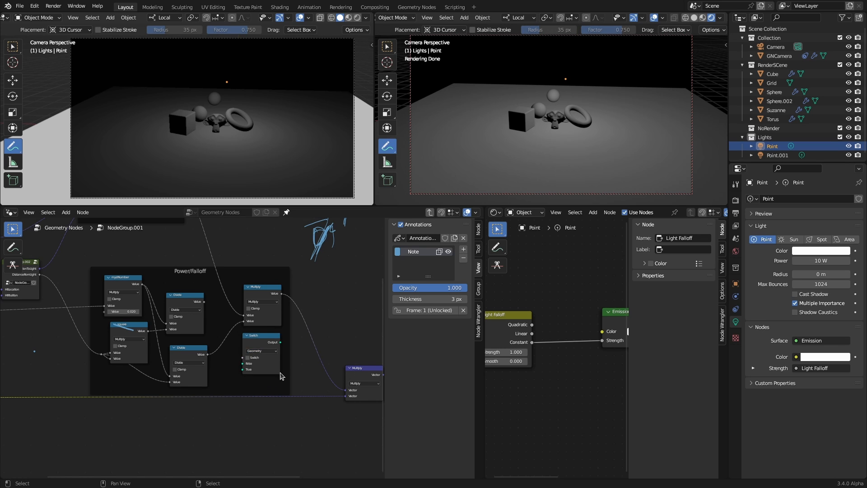
pyautogui.scroll(3, 281, 372)
pyautogui.click(317, 353)
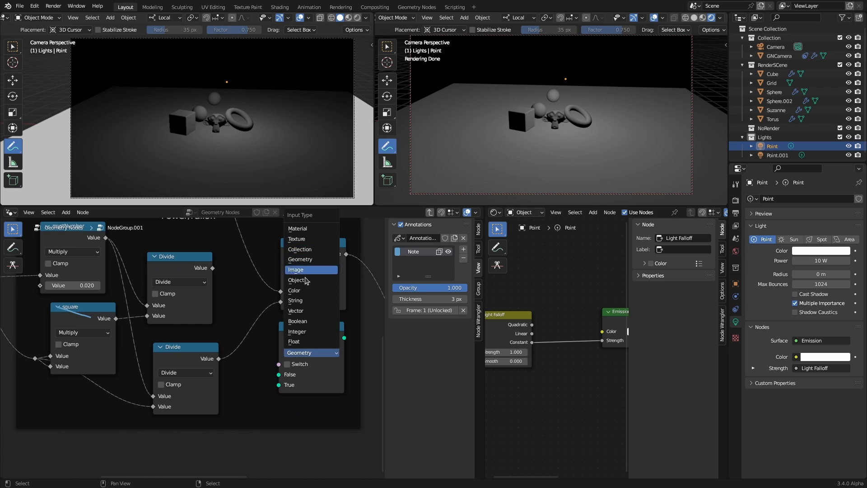
pyautogui.click(308, 341)
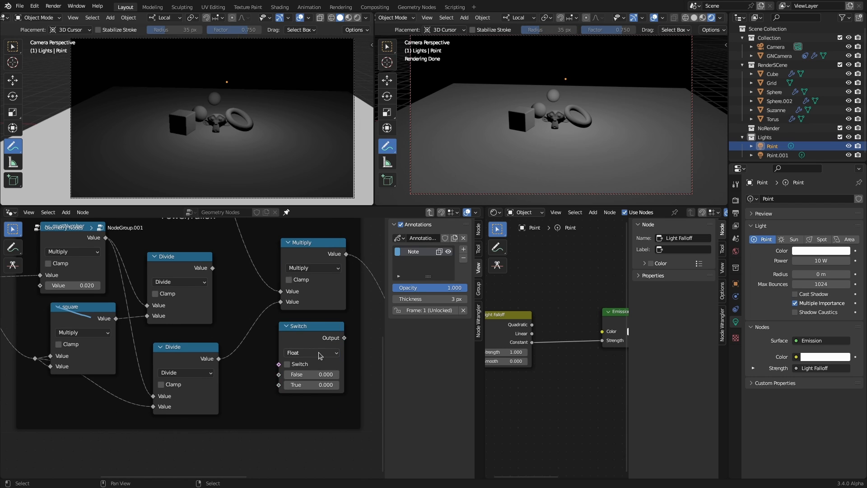
# Link the lower Divide's result to the Switch's True input and label that Divide node Linear
pyautogui.moveTo(219, 359); pyautogui.dragTo(279, 385)
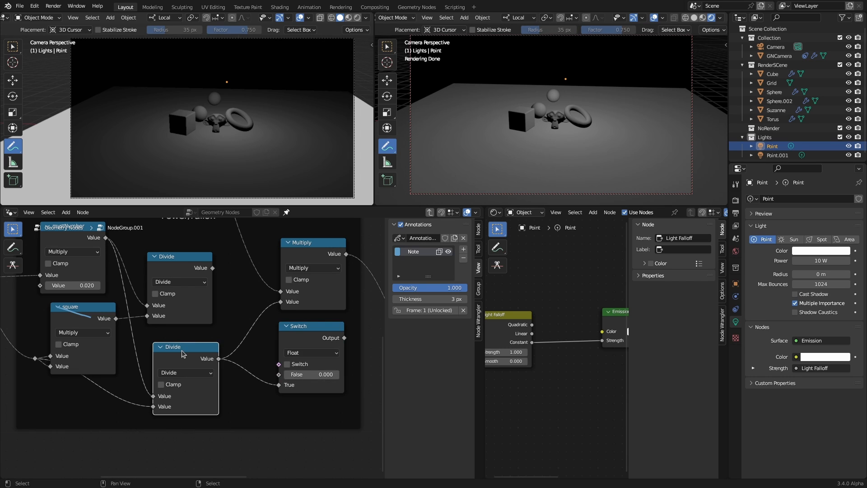
pyautogui.press('F2')
pyautogui.write('L')
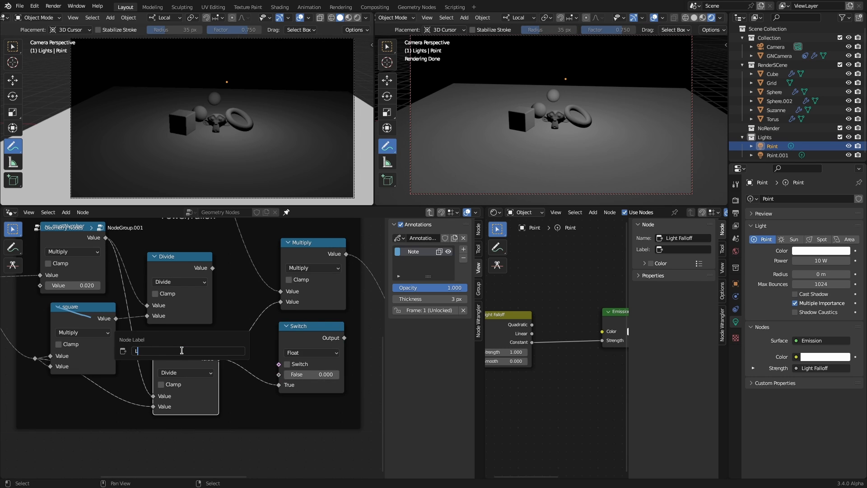
pyautogui.write('inear')
pyautogui.press('Return')
# Label the upper Divide node Quadratic and link its result to the Switch's False input
pyautogui.click(173, 256)
pyautogui.press('F2')
pyautogui.write('Quadratic')
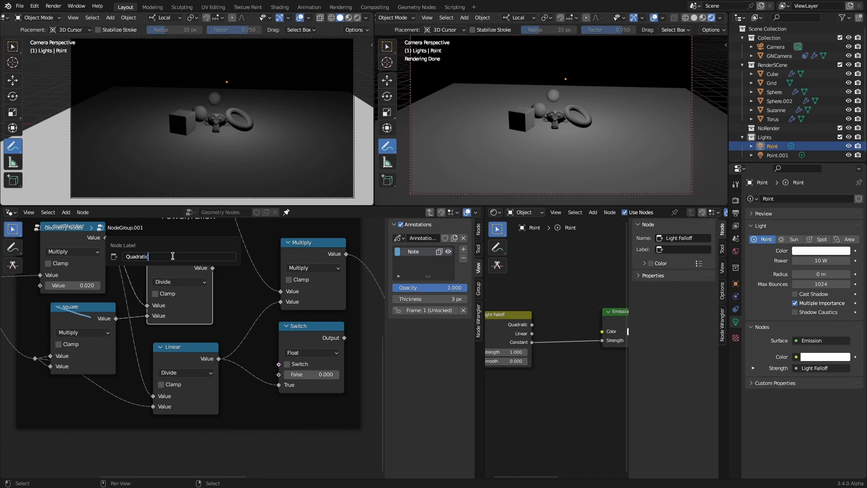
pyautogui.press('Return')
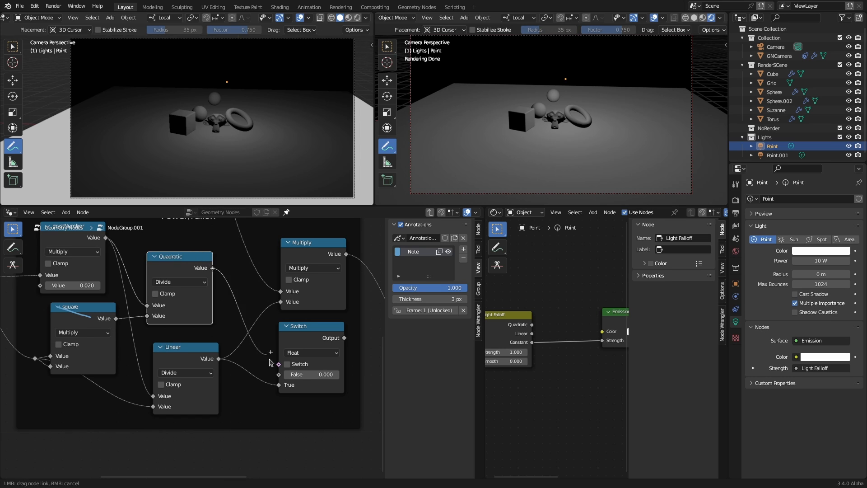
pyautogui.scroll(-1, 309, 314)
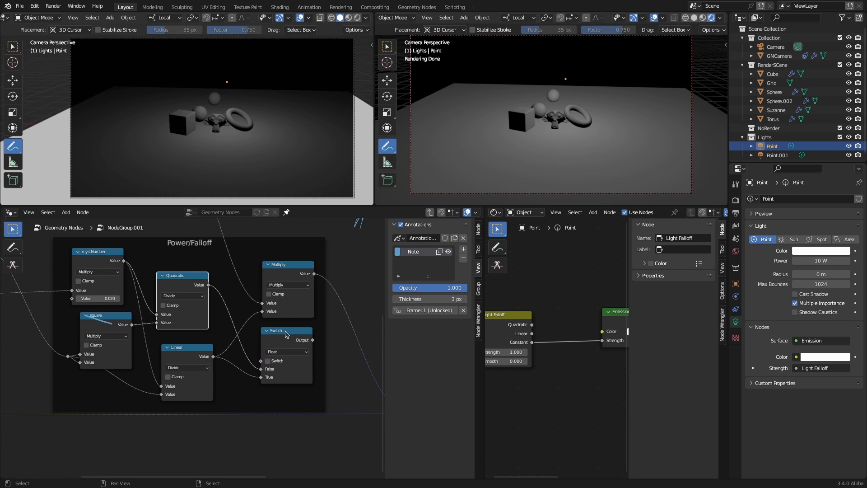
# Space out the Switch and final Multiply nodes and link the Switch output to the Multiply's falloff value
pyautogui.moveTo(286, 331); pyautogui.dragTo(269, 330)
pyautogui.moveTo(284, 265); pyautogui.dragTo(351, 276)
pyautogui.moveTo(298, 338); pyautogui.dragTo(329, 323)
# Add a new input to the light node group after Color and set its type to Boolean
pyautogui.scroll(-7, 202, 379)
pyautogui.moveTo(196, 384); pyautogui.dragTo(303, 391, button='middle')
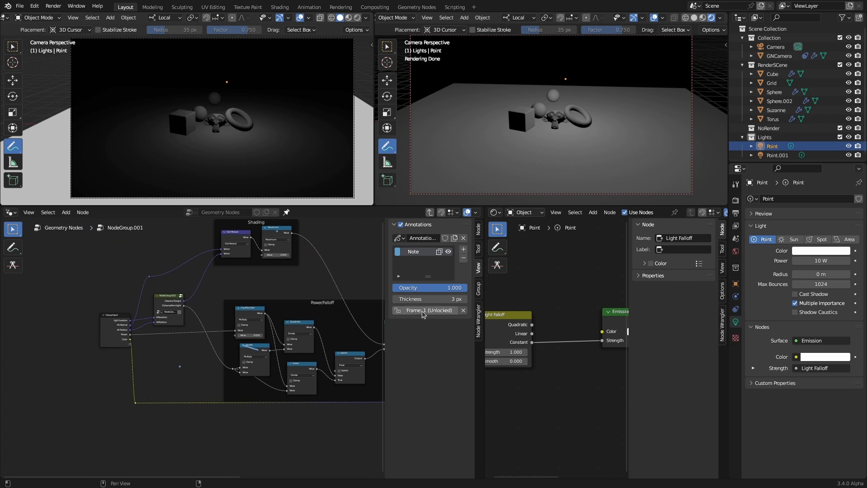
pyautogui.click(478, 289)
pyautogui.scroll(-8, 434, 361)
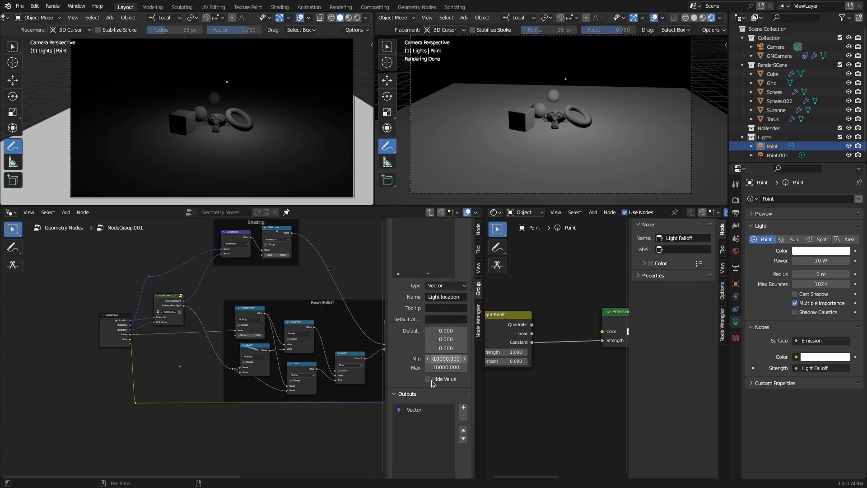
pyautogui.scroll(5, 437, 365)
pyautogui.scroll(3, 438, 343)
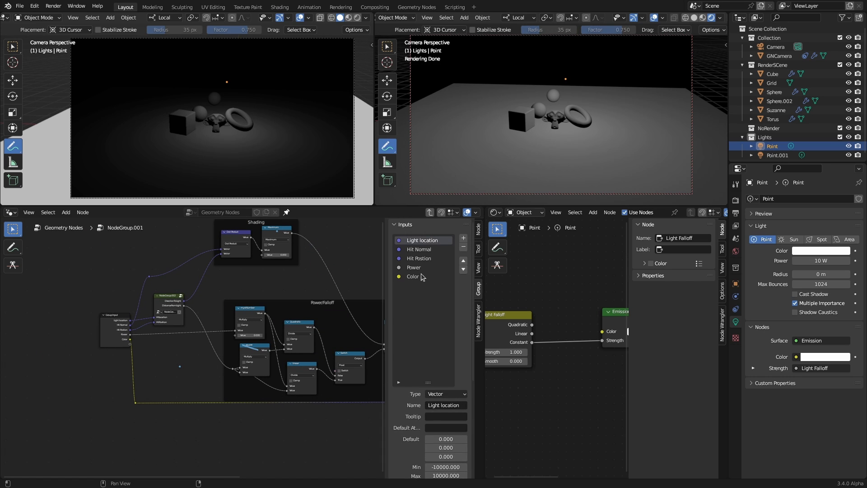
pyautogui.click(463, 238)
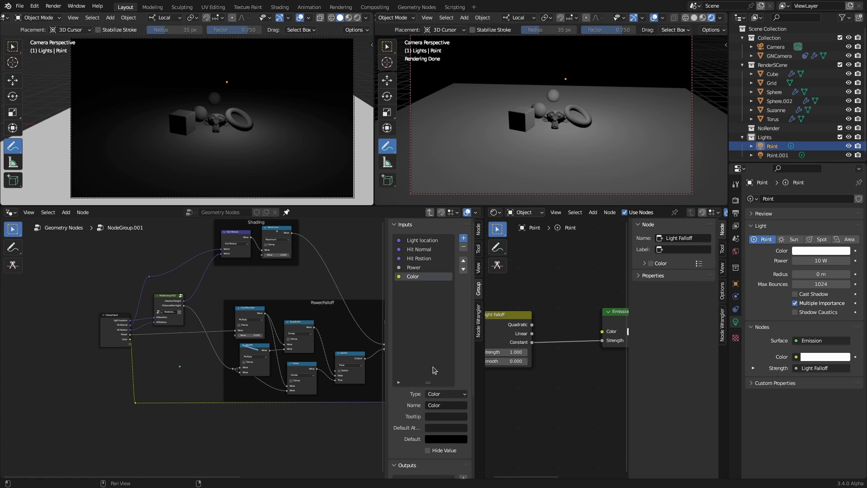
pyautogui.click(440, 394)
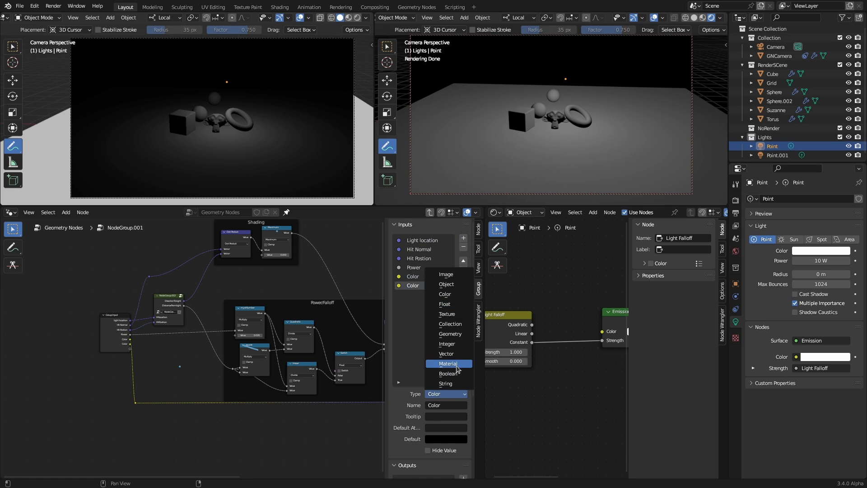
pyautogui.click(457, 377)
# Name the Boolean group input Linear Falloff and link it to the Switch node's Switch input
pyautogui.click(445, 406)
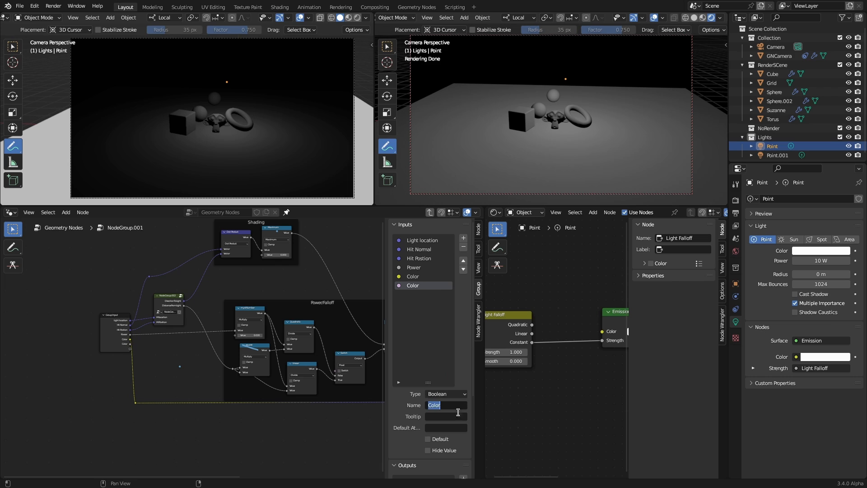
pyautogui.write('Linear Falloff')
pyautogui.press('Return')
pyautogui.moveTo(306, 432); pyautogui.dragTo(224, 436, button='middle')
pyautogui.moveTo(48, 348); pyautogui.dragTo(230, 380)
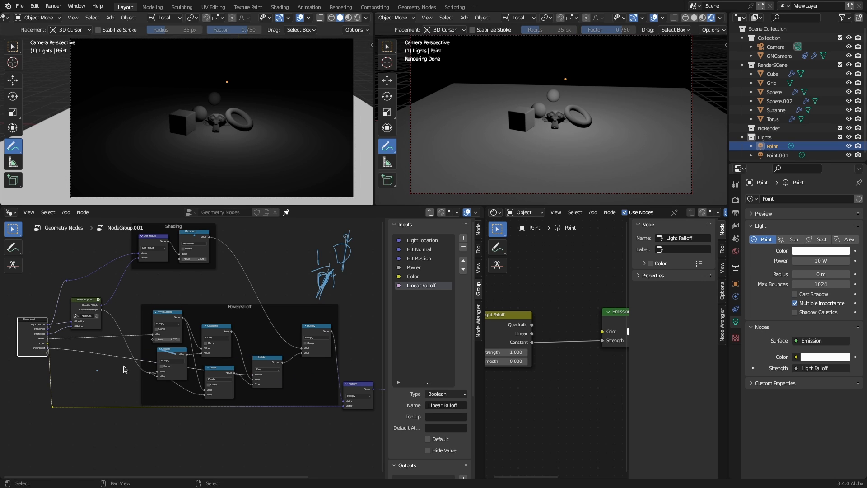
# Leave the node group and toggle Linear Falloff on the Point light's group node to compare both falloffs
pyautogui.press('Tab')
pyautogui.moveTo(312, 373); pyautogui.dragTo(208, 350, button='middle')
pyautogui.scroll(10, 208, 349)
pyautogui.moveTo(262, 318); pyautogui.dragTo(189, 337, button='middle')
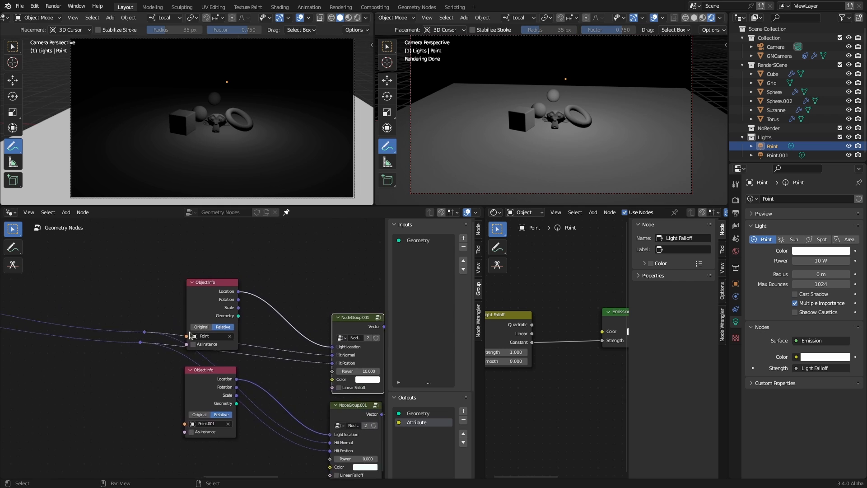
pyautogui.scroll(2, 189, 337)
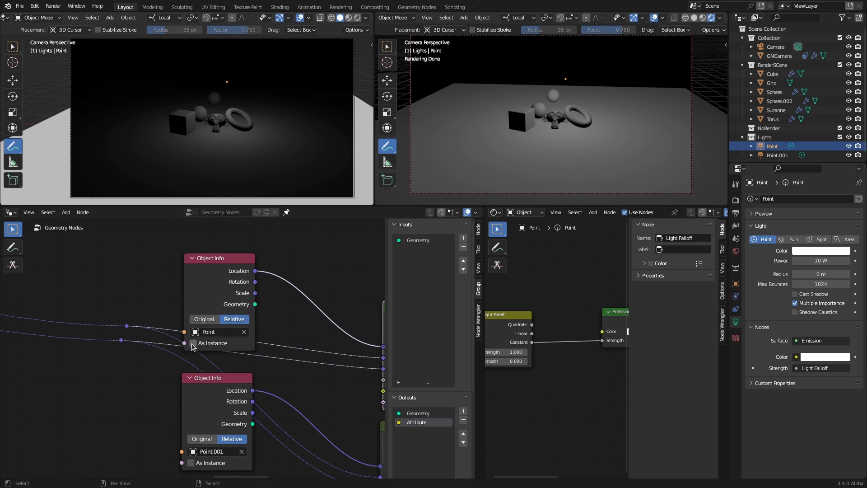
pyautogui.moveTo(295, 363); pyautogui.dragTo(144, 323, button='middle')
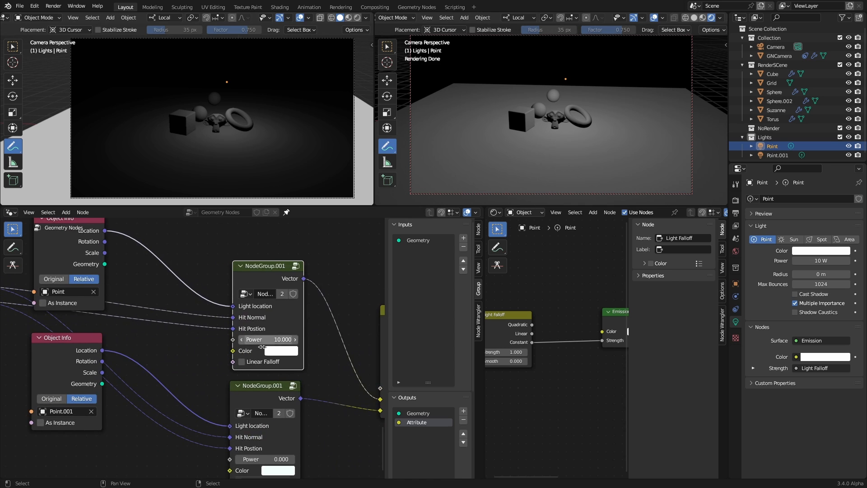
pyautogui.click(242, 362)
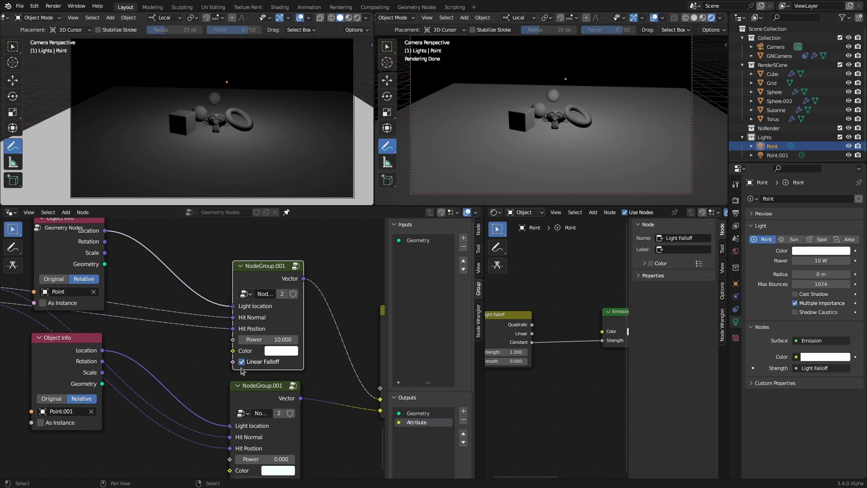
pyautogui.click(242, 363)
pyautogui.click(242, 362)
pyautogui.click(242, 362)
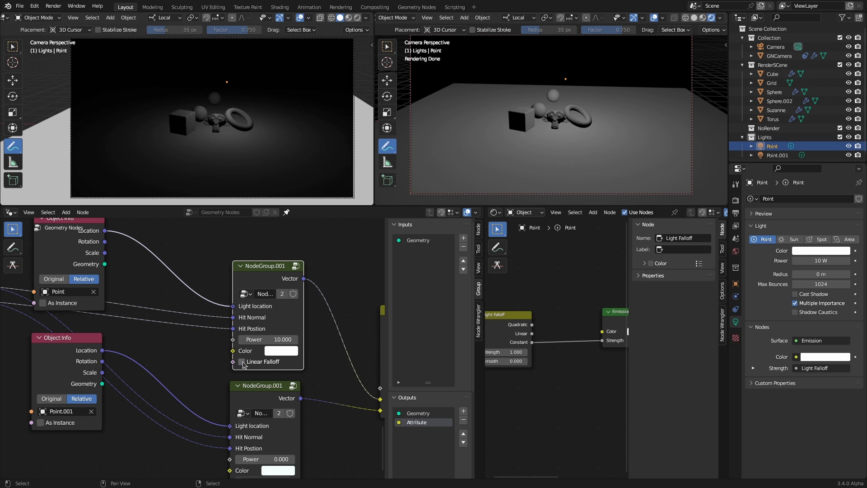
pyautogui.click(242, 362)
pyautogui.click(242, 362)
# Compare the Light Falloff's Quadratic and Linear outputs on the Emission Strength, leaving Linear connected
pyautogui.moveTo(532, 324); pyautogui.dragTo(603, 340)
pyautogui.moveTo(532, 333); pyautogui.dragTo(602, 340)
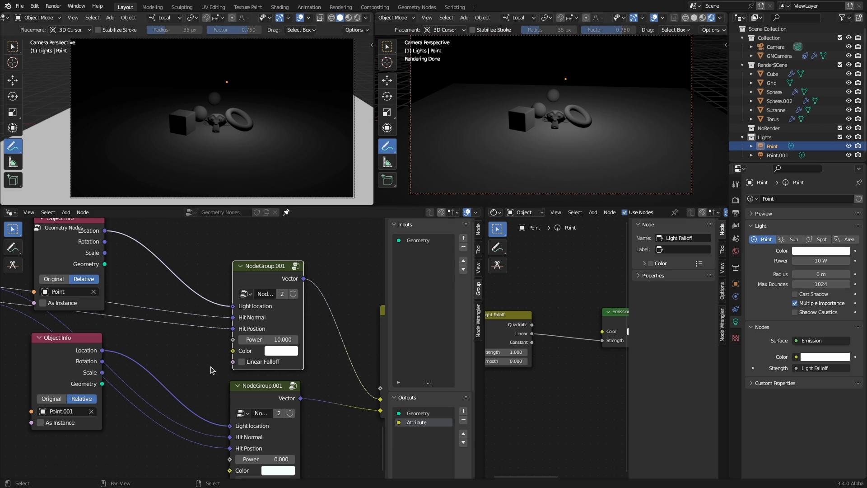
pyautogui.scroll(-2, 211, 368)
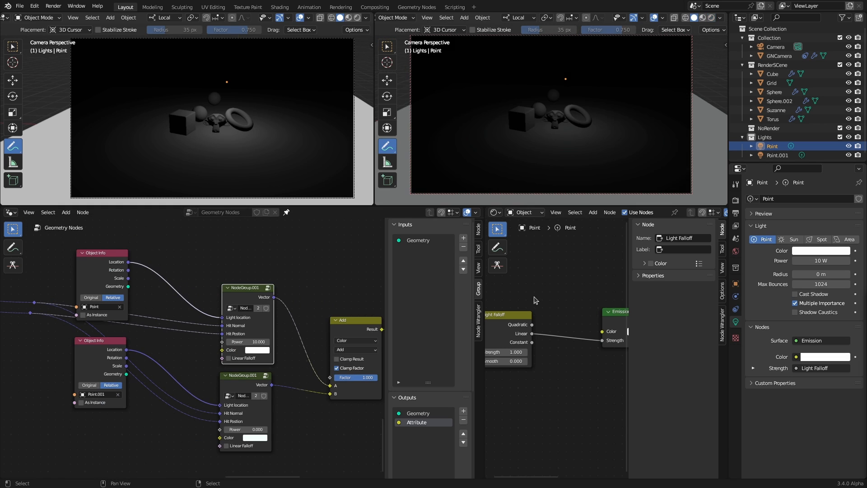
# Widen the Shader Editor area and switch it to the Text Editor showing the Light Falloff script
pyautogui.moveTo(485, 316); pyautogui.dragTo(386, 317)
pyautogui.click(397, 212)
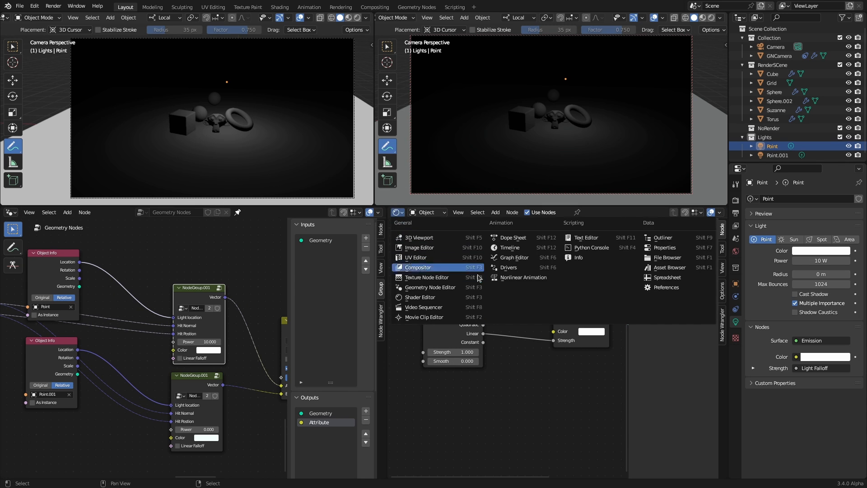
pyautogui.click(585, 238)
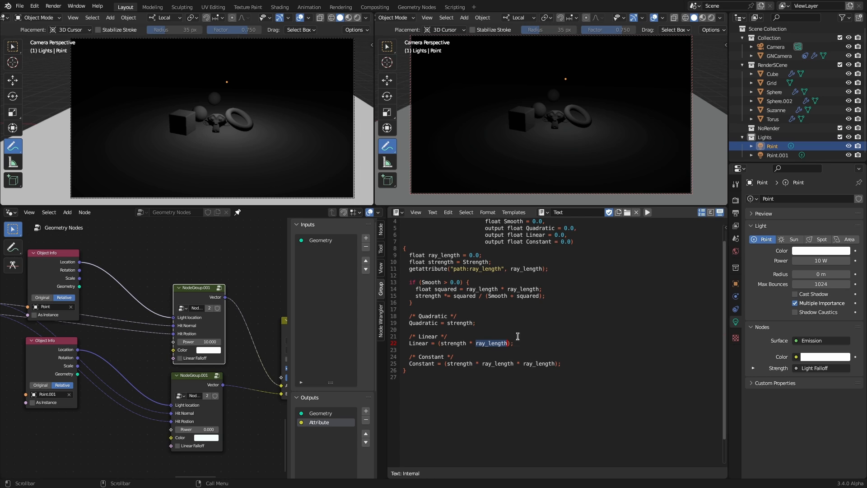
# Set the render comparison viewport's solid lighting to Flat and switch it to Rendered shading
pyautogui.click(720, 18)
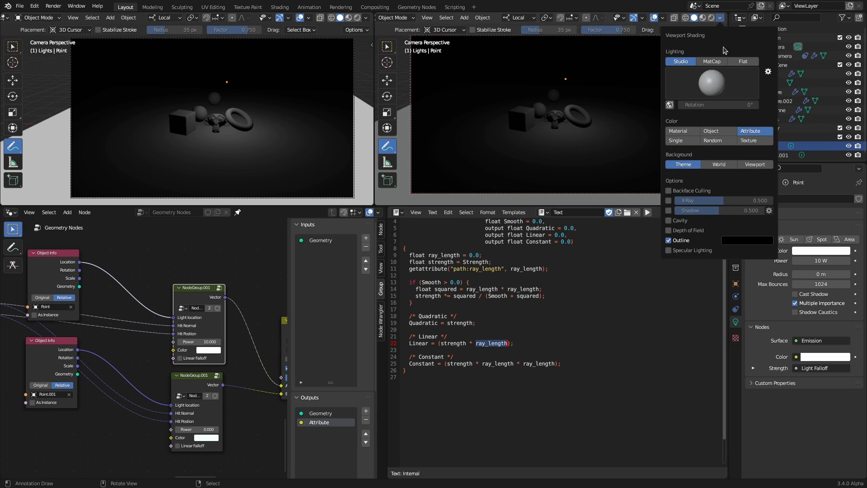
pyautogui.click(746, 64)
pyautogui.click(711, 18)
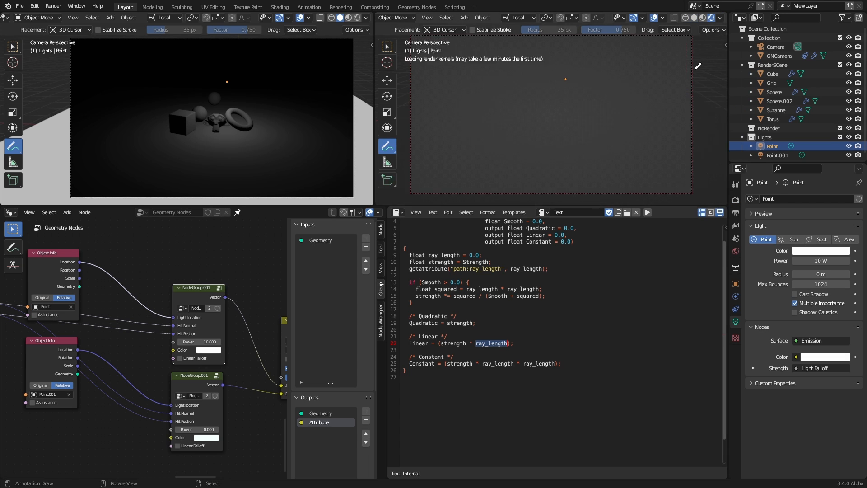
# Hide the Geometry Nodes editor's sidebar and widen that editor against the Text Editor
pyautogui.click(399, 213)
pyautogui.press('n')
pyautogui.click(392, 399)
pyautogui.moveTo(387, 405); pyautogui.dragTo(456, 407)
pyautogui.moveTo(226, 273); pyautogui.dragTo(225, 312, button='middle')
# Annotate the smooth falloff formula 1/D² · D²/(S+D²) and its simplified form 1/(S+D²) above the light group nodes
pyautogui.click(15, 253)
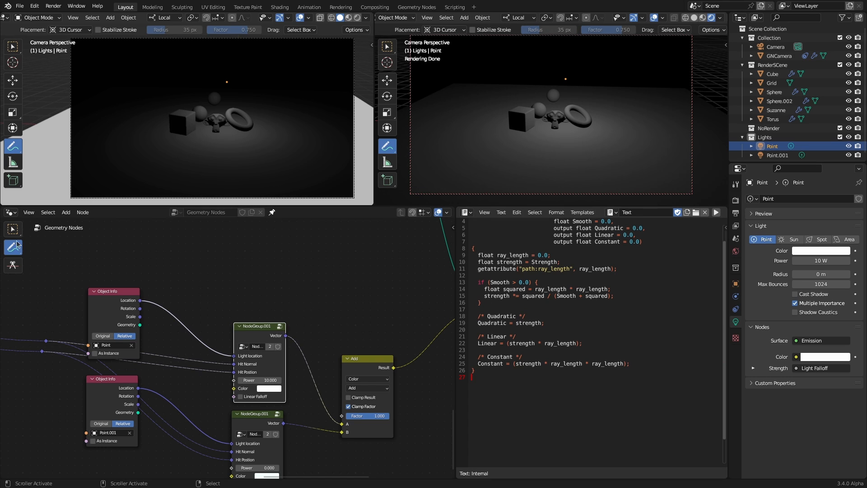
pyautogui.moveTo(284, 244)
pyautogui.mouseDown()
pyautogui.moveTo(287, 256)
pyautogui.moveTo(299, 258)
pyautogui.mouseUp()
pyautogui.moveTo(290, 271)
pyautogui.mouseDown()
pyautogui.moveTo(292, 287)
pyautogui.moveTo(291, 271)
pyautogui.moveTo(311, 268)
pyautogui.mouseUp()
pyautogui.moveTo(313, 249); pyautogui.dragTo(308, 249)
pyautogui.moveTo(318, 230)
pyautogui.mouseDown()
pyautogui.moveTo(342, 235)
pyautogui.moveTo(318, 273)
pyautogui.moveTo(338, 252)
pyautogui.moveTo(333, 259)
pyautogui.moveTo(361, 248)
pyautogui.moveTo(365, 256)
pyautogui.mouseUp()
pyautogui.moveTo(305, 293); pyautogui.dragTo(307, 306)
pyautogui.moveTo(296, 319)
pyautogui.mouseDown()
pyautogui.moveTo(330, 297)
pyautogui.moveTo(308, 328)
pyautogui.moveTo(323, 324)
pyautogui.mouseUp()
pyautogui.moveTo(329, 306); pyautogui.dragTo(339, 310)
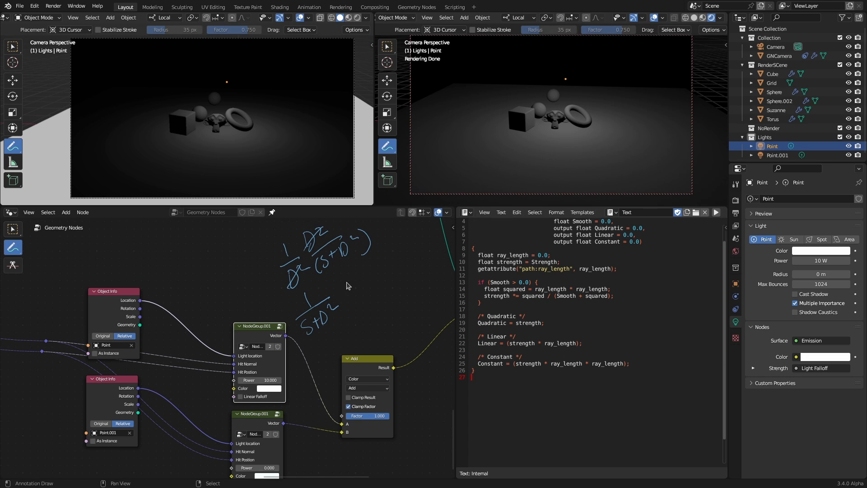
pyautogui.moveTo(375, 261); pyautogui.dragTo(376, 270)
pyautogui.moveTo(364, 281)
pyautogui.mouseDown()
pyautogui.moveTo(393, 266)
pyautogui.moveTo(368, 300)
pyautogui.moveTo(385, 288)
pyautogui.mouseUp()
pyautogui.moveTo(382, 285)
pyautogui.mouseDown()
pyautogui.moveTo(381, 294)
pyautogui.moveTo(406, 277)
pyautogui.mouseUp()
pyautogui.moveTo(374, 254); pyautogui.dragTo(379, 272)
# Open the first light group and add a Float group input below Linear Falloff
pyautogui.click(280, 326)
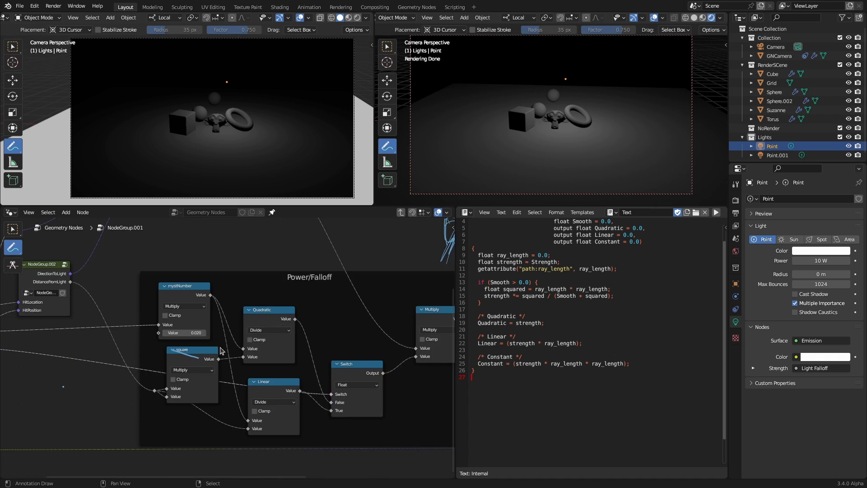
pyautogui.moveTo(309, 336); pyautogui.dragTo(306, 294, button='middle')
pyautogui.scroll(4, 230, 356)
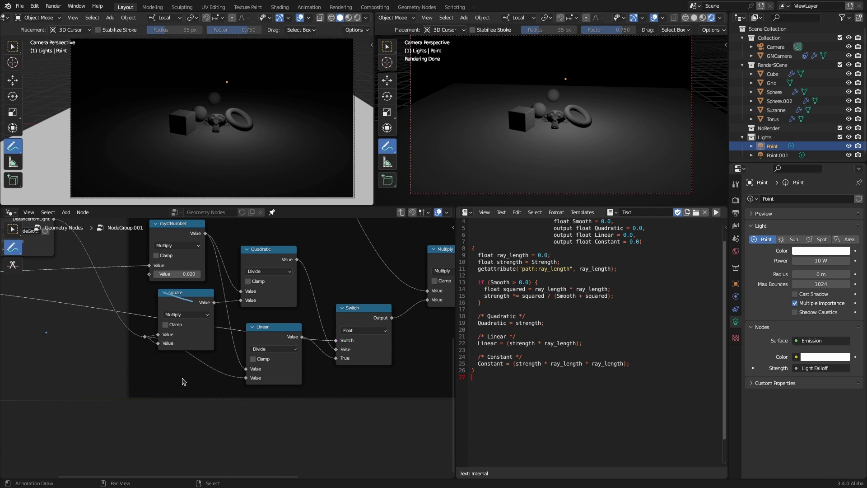
pyautogui.scroll(-6, 190, 339)
pyautogui.moveTo(195, 346); pyautogui.dragTo(268, 356, button='middle')
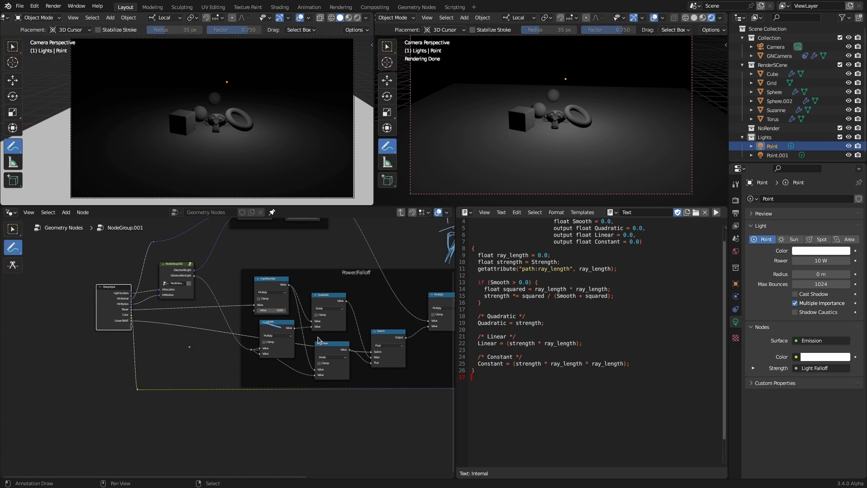
pyautogui.press('n')
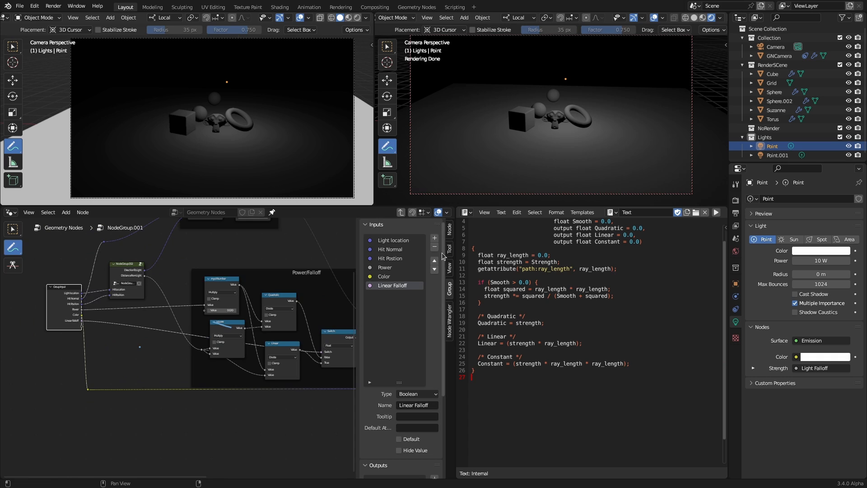
pyautogui.click(435, 238)
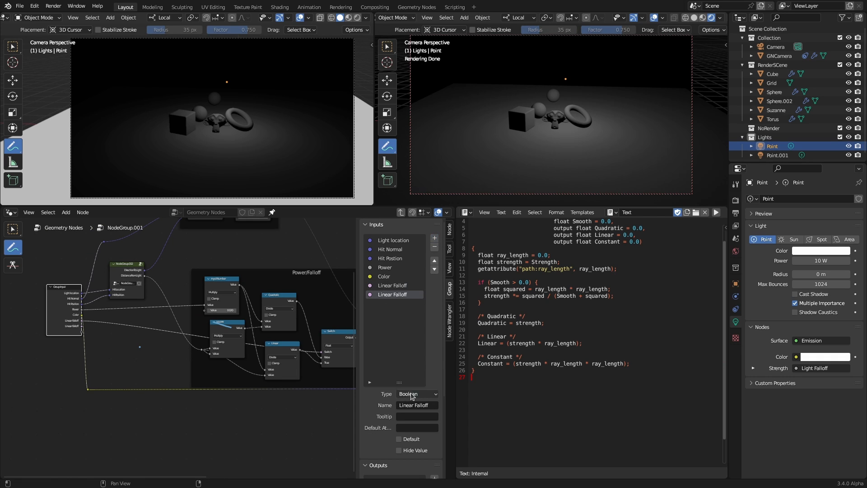
pyautogui.click(418, 394)
pyautogui.click(397, 306)
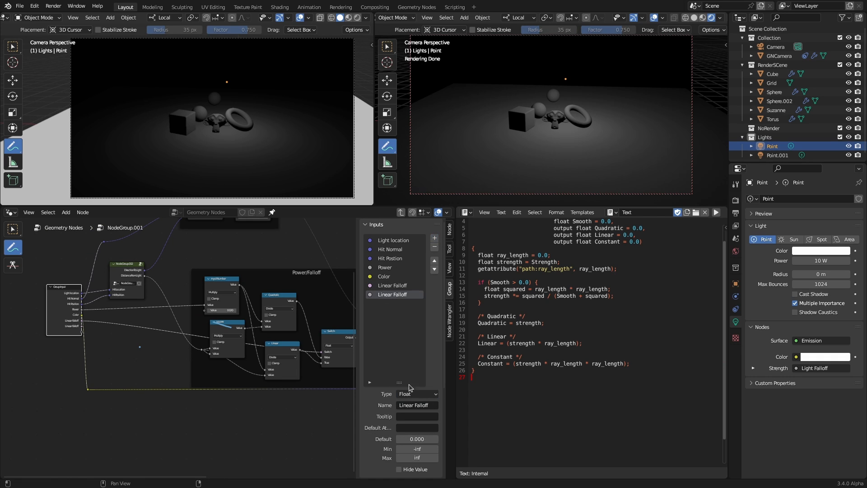
# Rename the new float group input as Falloff Smooth
pyautogui.click(414, 405)
pyautogui.click(415, 405)
pyautogui.moveTo(429, 406); pyautogui.dragTo(375, 404)
pyautogui.write('Falloff Smo')
pyautogui.press('Return')
# Return to the parent node tree to examine the annotated falloff formulas, and reopen the first light group
pyautogui.moveTo(182, 361); pyautogui.dragTo(102, 372, button='middle')
pyautogui.scroll(7, 160, 360)
pyautogui.scroll(-6, 210, 337)
pyautogui.scroll(-3, 235, 322)
pyautogui.moveTo(252, 315); pyautogui.dragTo(228, 344, button='middle')
pyautogui.click(402, 212)
pyautogui.scroll(2, 221, 316)
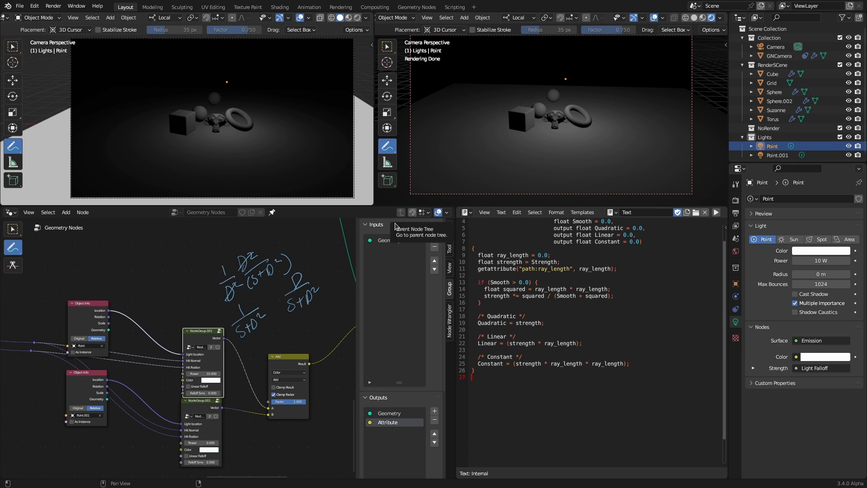
pyautogui.click(220, 330)
pyautogui.scroll(3, 173, 368)
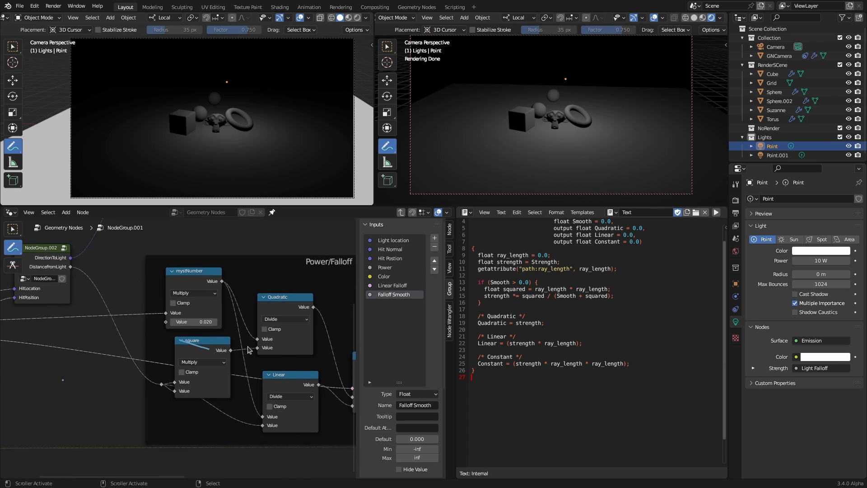
# Switch the node editor to the selection tool and delete the annotation layer with the stray strokes over the square node
pyautogui.scroll(-1, 259, 346)
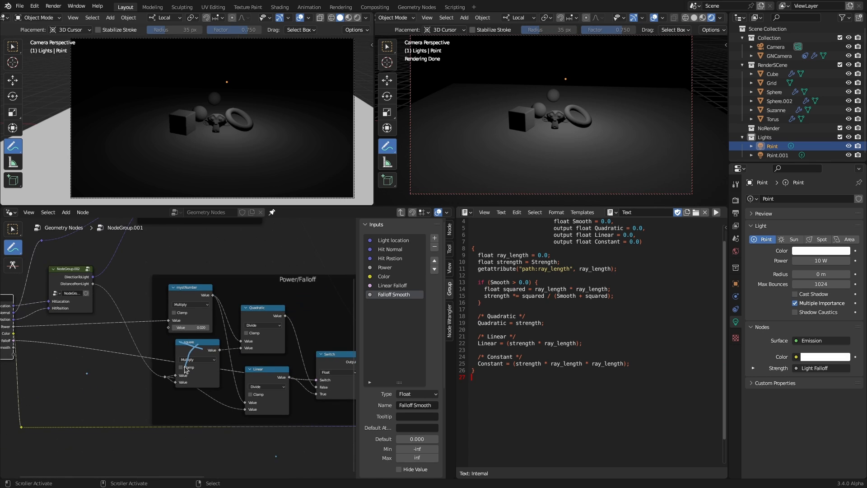
pyautogui.click(13, 229)
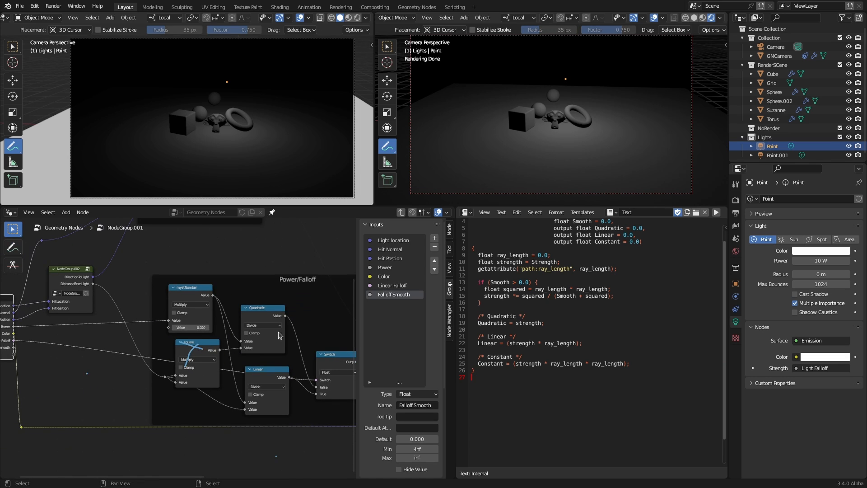
pyautogui.click(450, 268)
pyautogui.click(434, 259)
# Spread out the Quadratic, Linear, Switch and Multiply nodes in the Power/Falloff frame and lower the square node to make room
pyautogui.moveTo(191, 350); pyautogui.dragTo(134, 355, button='middle')
pyautogui.moveTo(141, 350); pyautogui.dragTo(144, 350)
pyautogui.moveTo(205, 373); pyautogui.dragTo(264, 428)
pyautogui.moveTo(280, 361); pyautogui.dragTo(307, 364)
pyautogui.moveTo(279, 344); pyautogui.dragTo(128, 329, button='middle')
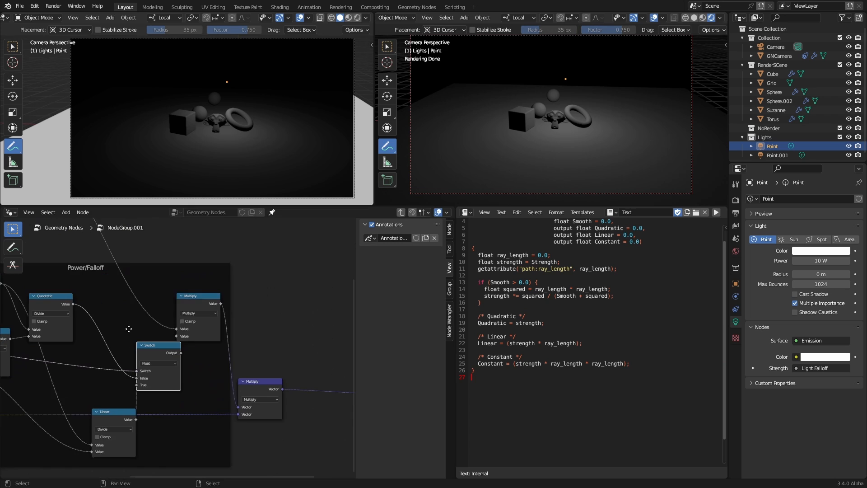
pyautogui.moveTo(199, 302); pyautogui.dragTo(253, 304)
pyautogui.moveTo(257, 387); pyautogui.dragTo(362, 407)
pyautogui.moveTo(214, 339); pyautogui.dragTo(165, 359)
pyautogui.moveTo(165, 363); pyautogui.dragTo(287, 346, button='middle')
pyautogui.moveTo(148, 283); pyautogui.dragTo(194, 275)
pyautogui.moveTo(261, 331); pyautogui.dragTo(305, 332)
pyautogui.moveTo(216, 397); pyautogui.dragTo(263, 397)
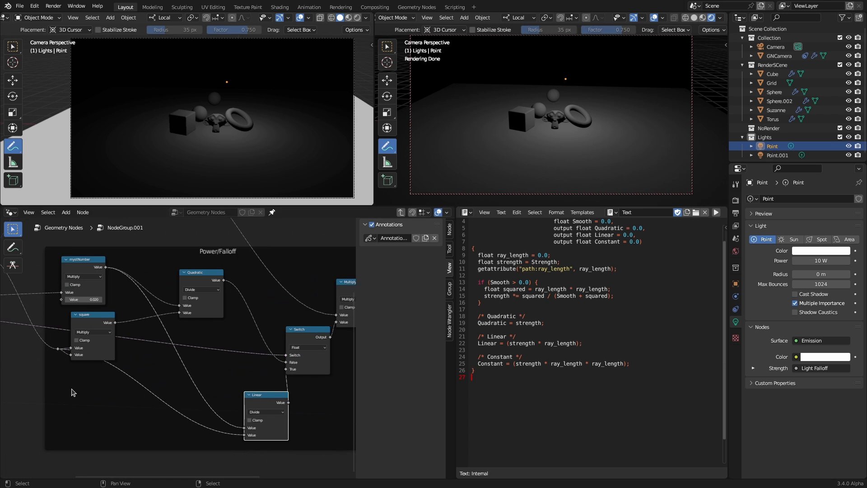
pyautogui.moveTo(98, 317); pyautogui.dragTo(103, 381)
pyautogui.hotkey('shift', 'a')
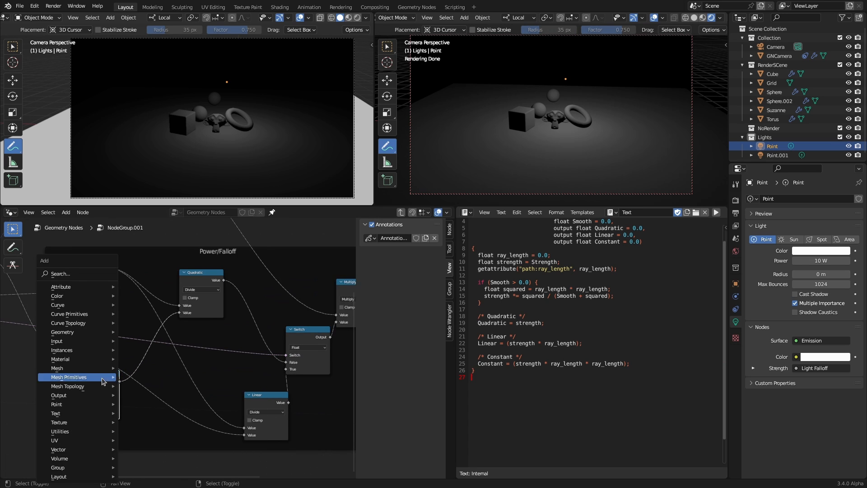
pyautogui.click(69, 274)
pyautogui.write('math')
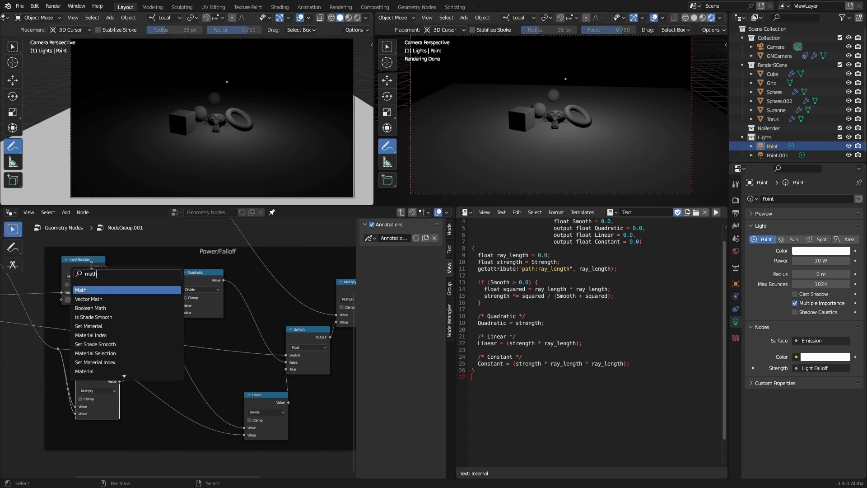
pyautogui.press('Down')
pyautogui.press('Return')
pyautogui.click(145, 411)
pyautogui.press('x')
# Place a Math node set to Add beside the square node and feed the square output into its first value
pyautogui.hotkey('shift', 'a')
pyautogui.click(116, 274)
pyautogui.write('math')
pyautogui.press('Return')
pyautogui.click(149, 414)
pyautogui.moveTo(120, 381); pyautogui.dragTo(126, 447)
# Connect the Falloff Smooth input to the Add node's second value and its output to the Quadratic node's divisor
pyautogui.moveTo(112, 370); pyautogui.dragTo(175, 353, button='middle')
pyautogui.scroll(3, 145, 341)
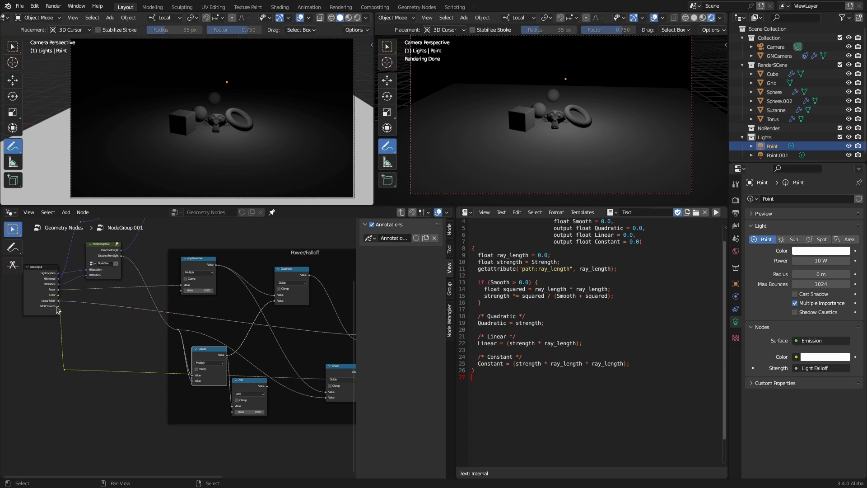
pyautogui.moveTo(58, 307); pyautogui.dragTo(233, 415)
pyautogui.moveTo(192, 393); pyautogui.dragTo(130, 408, button='middle')
pyautogui.moveTo(205, 405); pyautogui.dragTo(213, 316)
pyautogui.scroll(1, 192, 398)
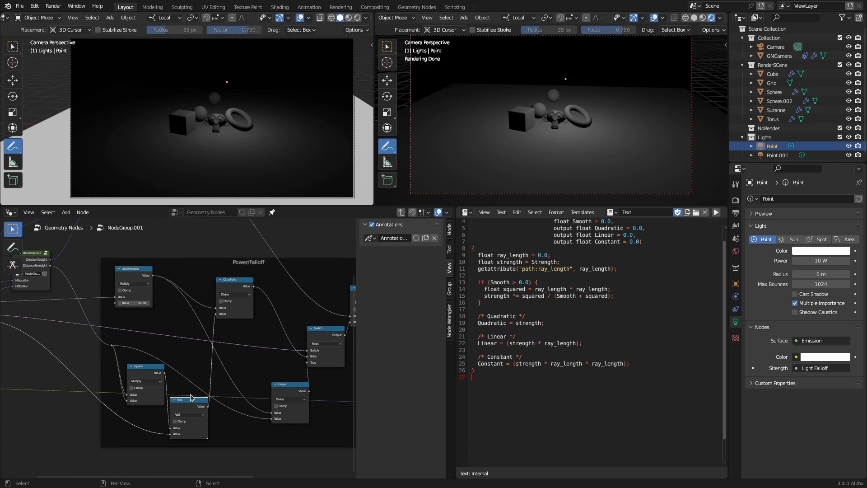
# Switch the Text Editor to the Shader Editor, connect Light Falloff's Quadratic output to Emission Strength, and set Smooth to 10
pyautogui.click(466, 212)
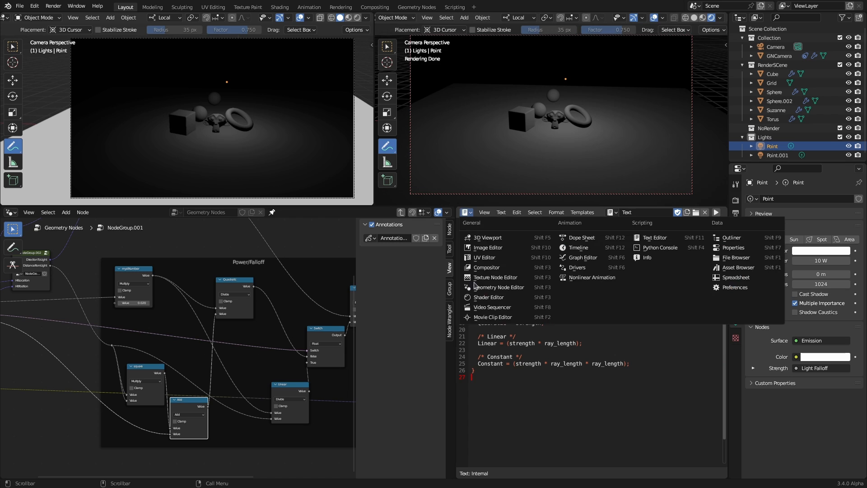
pyautogui.click(502, 298)
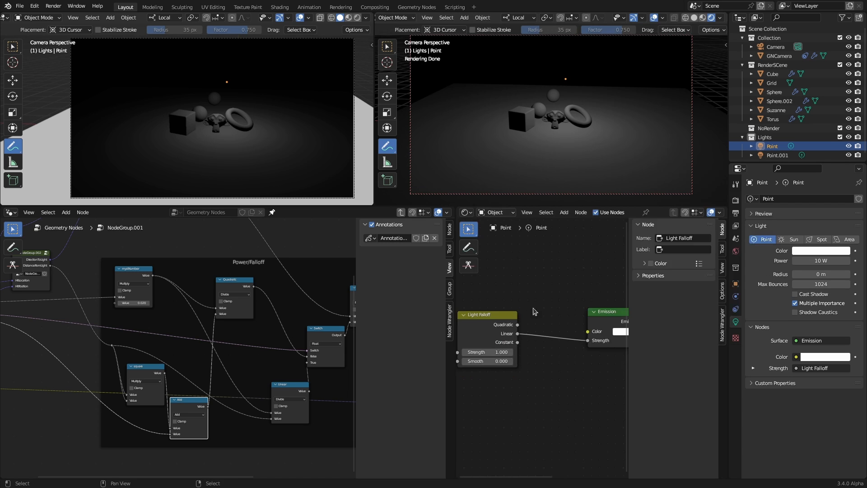
pyautogui.moveTo(517, 325); pyautogui.dragTo(588, 340)
pyautogui.moveTo(495, 361); pyautogui.dragTo(537, 361)
pyautogui.click(482, 364)
pyautogui.write('10')
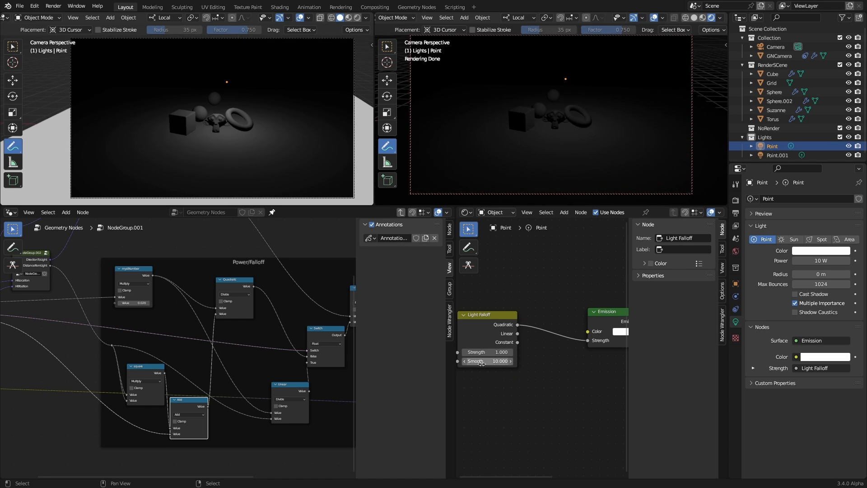
pyautogui.press('Return')
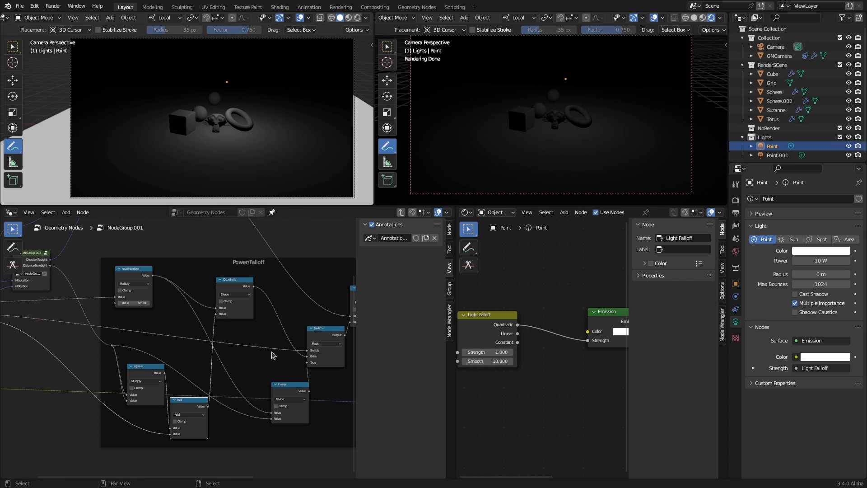
# Exit the light group, move the second group node lower, and set the first light group's Falloff Smooth to 10
pyautogui.moveTo(270, 360); pyautogui.dragTo(198, 354, button='middle')
pyautogui.moveTo(288, 303); pyautogui.dragTo(299, 309)
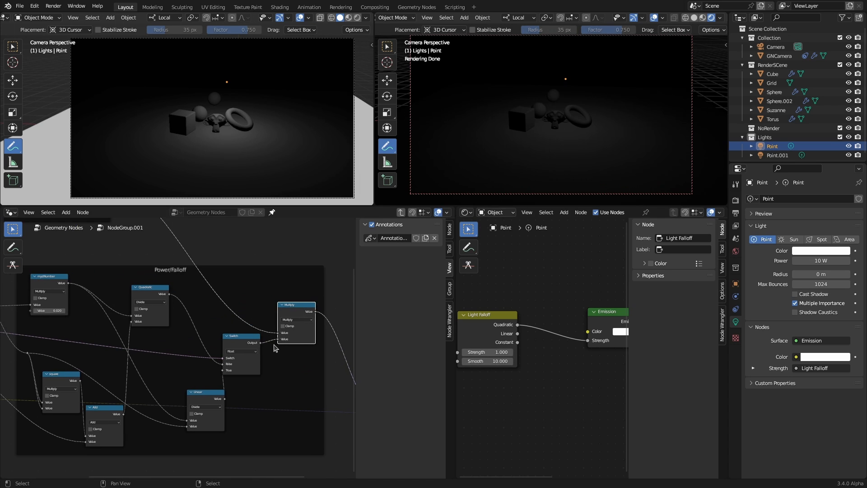
pyautogui.press('Tab')
pyautogui.scroll(4, 183, 342)
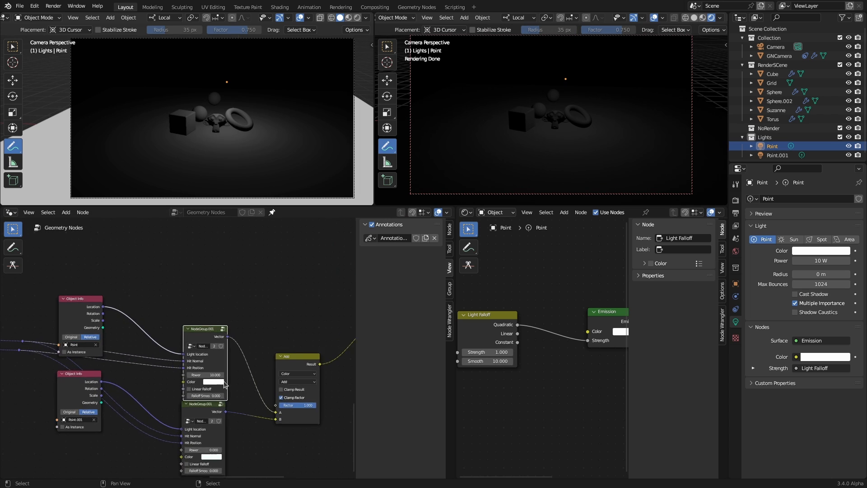
pyautogui.click(183, 362)
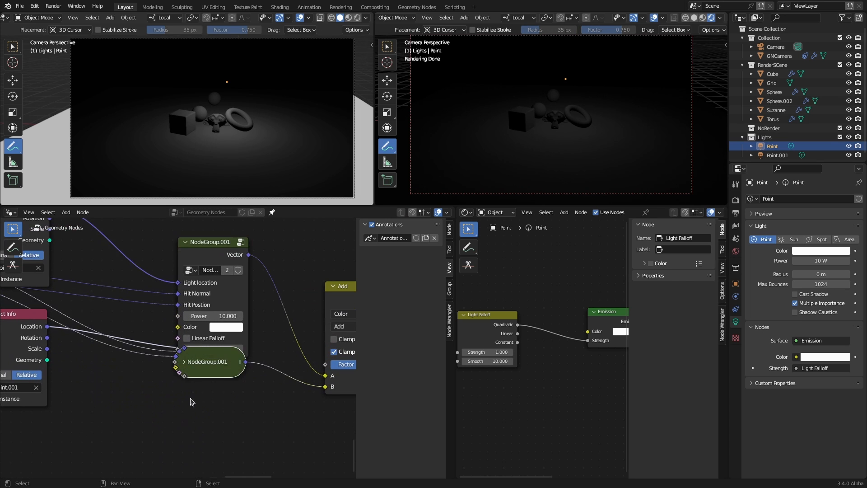
pyautogui.click(184, 362)
pyautogui.moveTo(215, 369); pyautogui.dragTo(221, 398)
pyautogui.click(232, 348)
pyautogui.write('10')
pyautogui.press('Return')
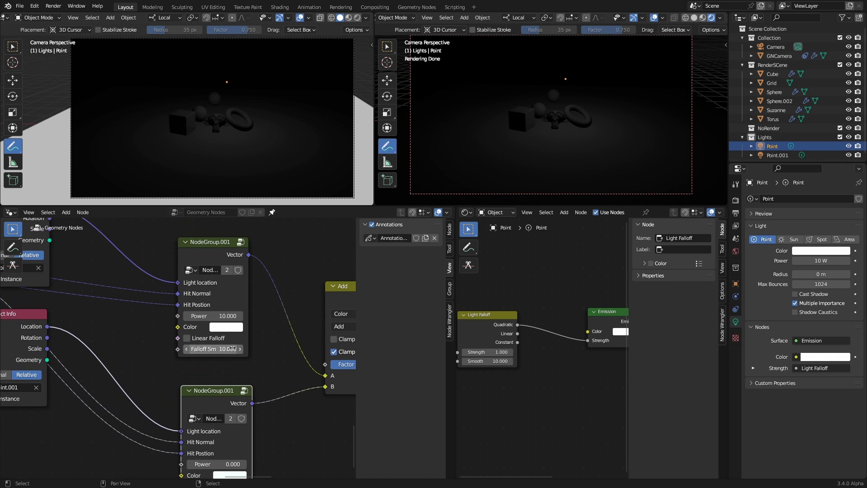
# Compare the lighting by alternating the comparison viewport between Solid and Rendered shading, leaving it in Solid
pyautogui.click(694, 18)
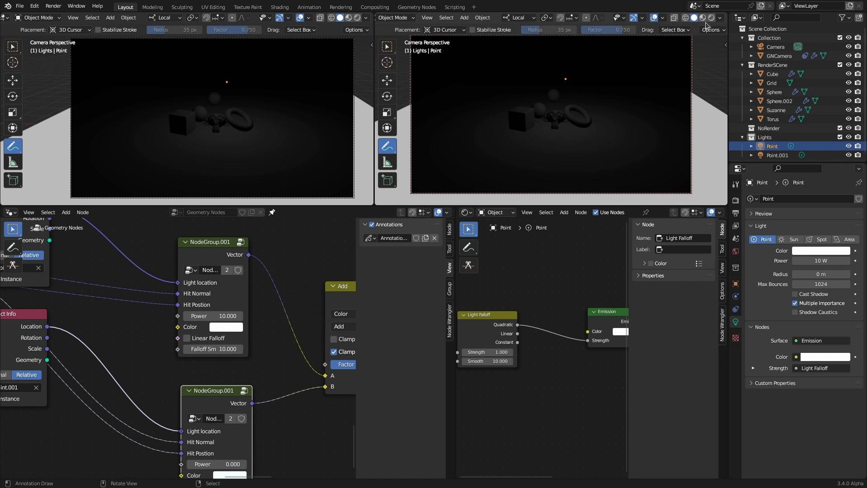
pyautogui.click(711, 19)
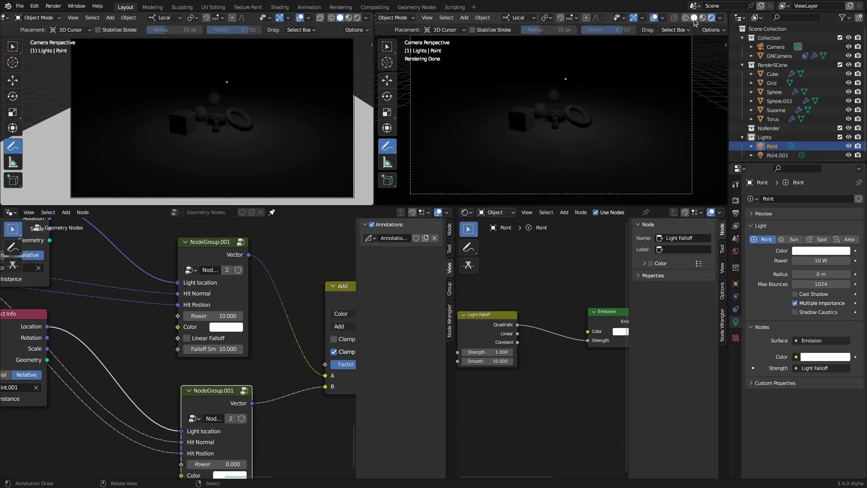
pyautogui.click(694, 19)
pyautogui.click(711, 19)
pyautogui.click(693, 18)
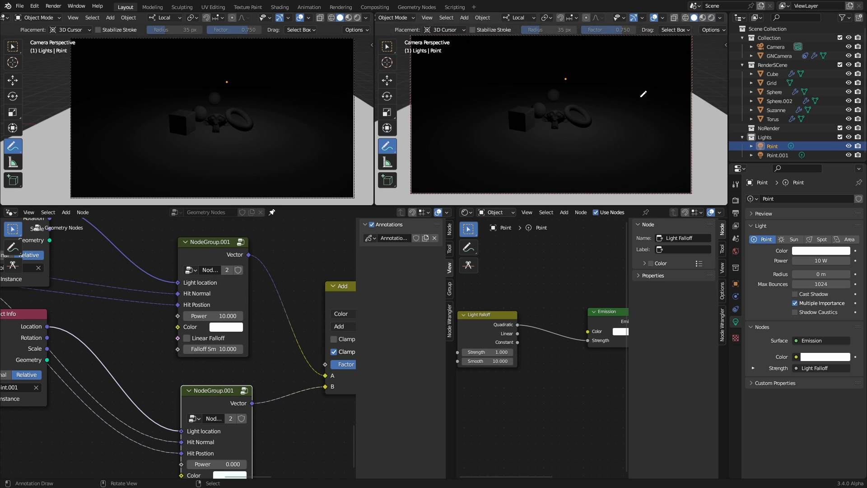
# Open the light group, shift the Linear node away from the Switch node, and return to the parent tree
pyautogui.click(244, 241)
pyautogui.scroll(-6, 201, 409)
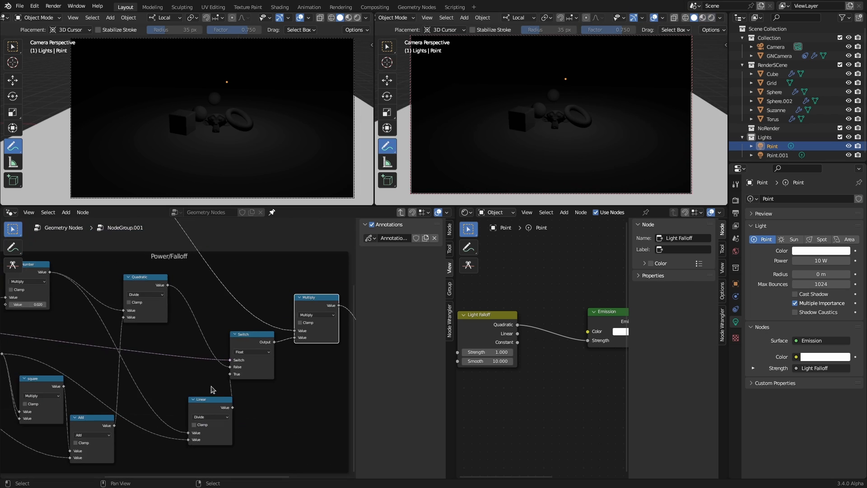
pyautogui.moveTo(203, 402); pyautogui.dragTo(200, 382, button='middle')
pyautogui.moveTo(199, 381); pyautogui.dragTo(176, 387)
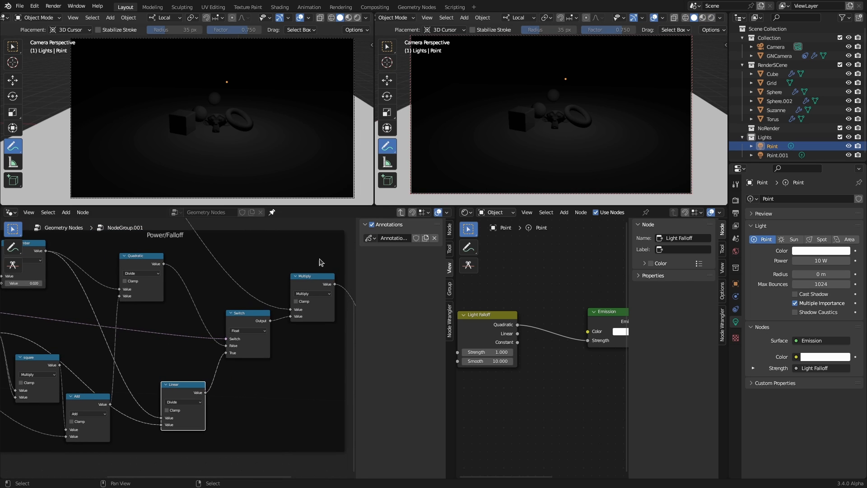
pyautogui.click(401, 213)
pyautogui.scroll(-3, 287, 359)
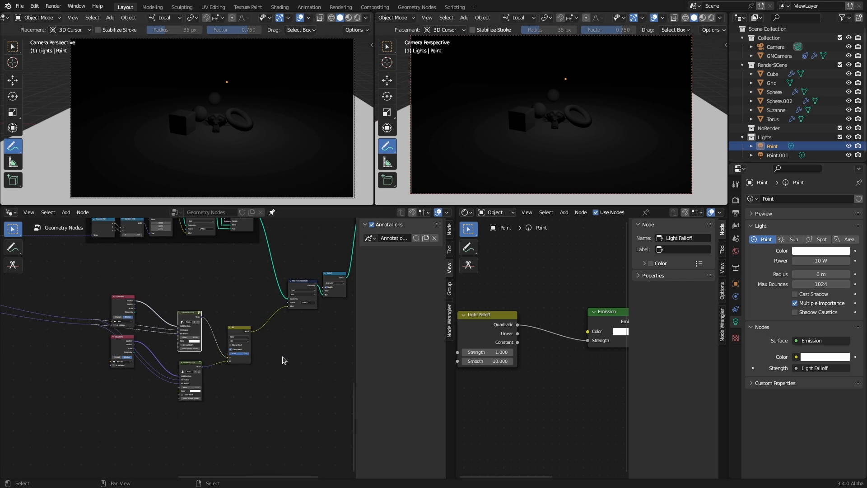
pyautogui.scroll(4, 265, 346)
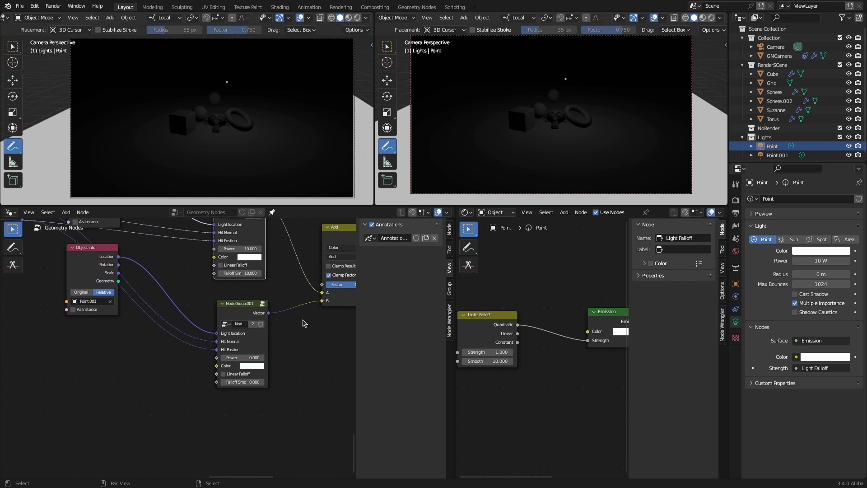
# Change the Shader Editor back to the Text Editor and highlight ray_length in the script's Linear formula
pyautogui.click(466, 212)
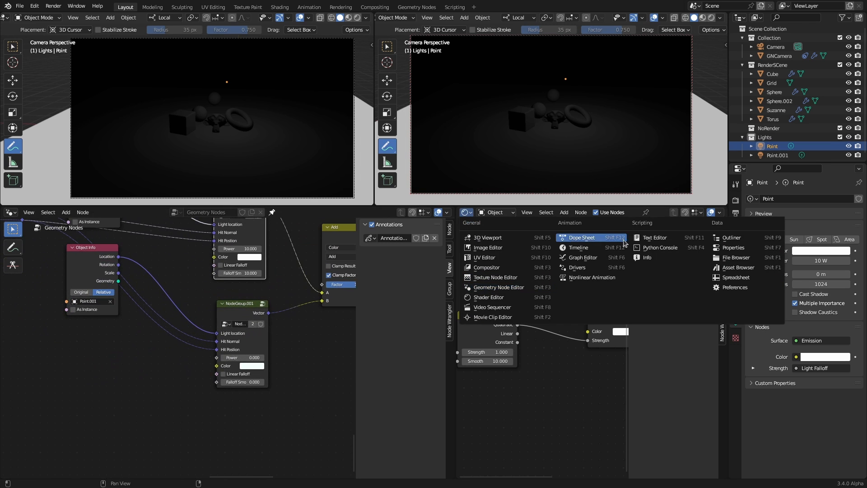
pyautogui.click(651, 239)
pyautogui.scroll(1, 553, 382)
pyautogui.doubleClick(548, 364)
# Open the light group, reposition the Quadratic node, and connect its Value output to the Linear node's first input
pyautogui.click(262, 304)
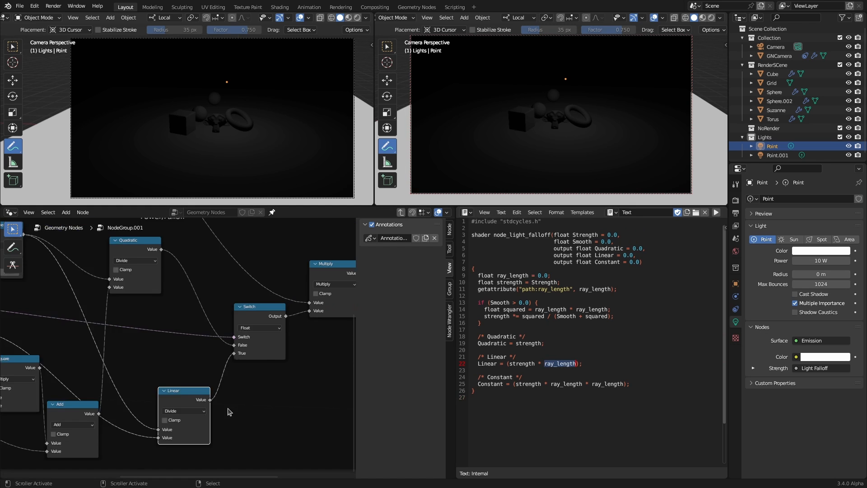
pyautogui.moveTo(208, 230); pyautogui.dragTo(230, 236)
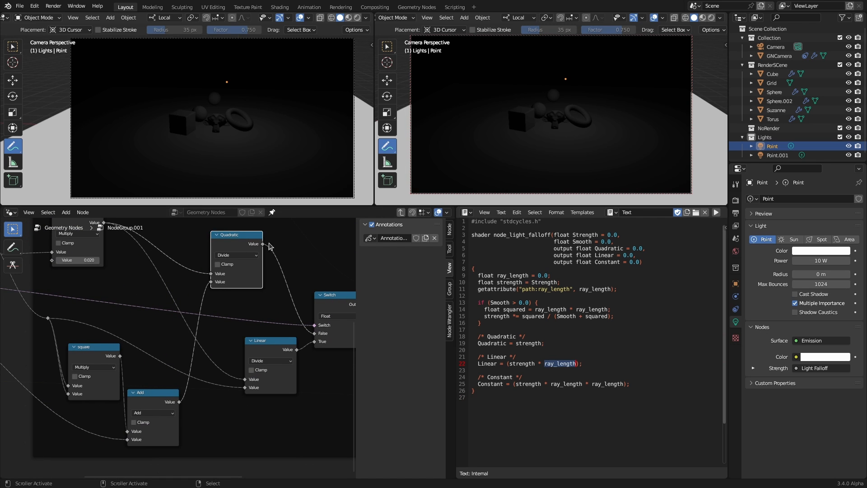
pyautogui.moveTo(263, 245)
pyautogui.moveTo(263, 244); pyautogui.dragTo(243, 379)
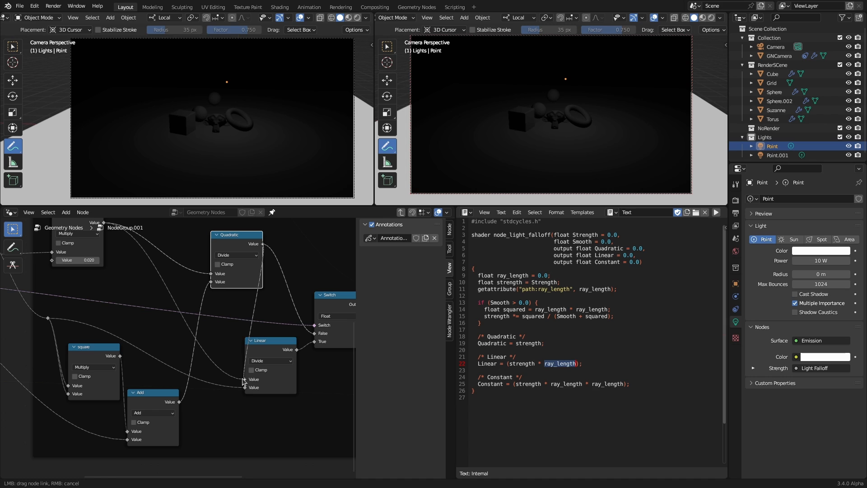
pyautogui.moveTo(244, 381); pyautogui.dragTo(238, 399)
pyautogui.scroll(-1, 188, 413)
pyautogui.moveTo(68, 324); pyautogui.dragTo(262, 364)
# Change the Linear node's operation to Multiply and return to the parent node tree
pyautogui.click(263, 365)
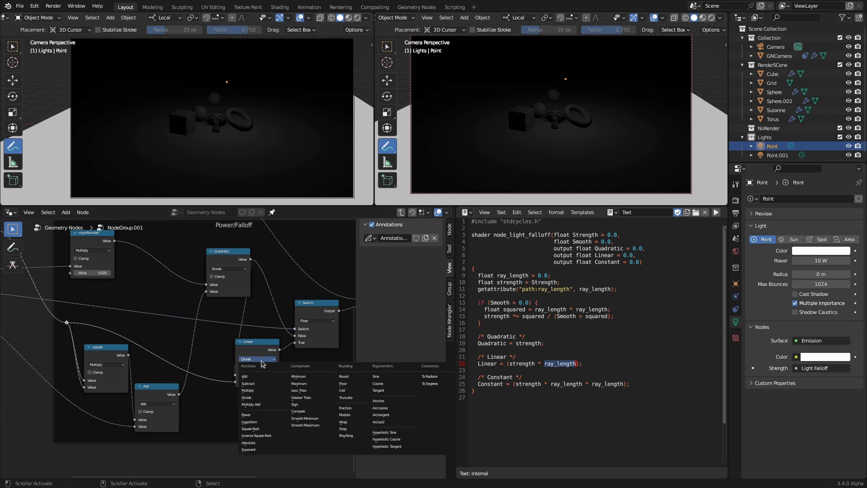
pyautogui.click(252, 391)
pyautogui.click(223, 419)
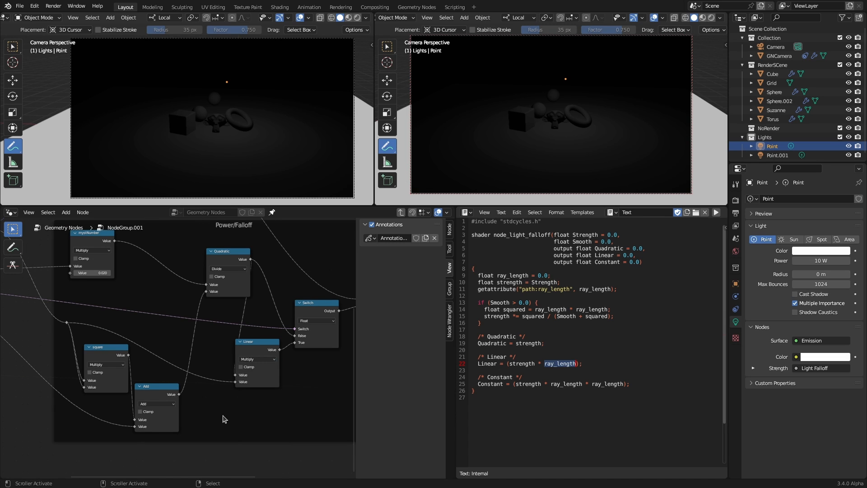
pyautogui.press('Tab')
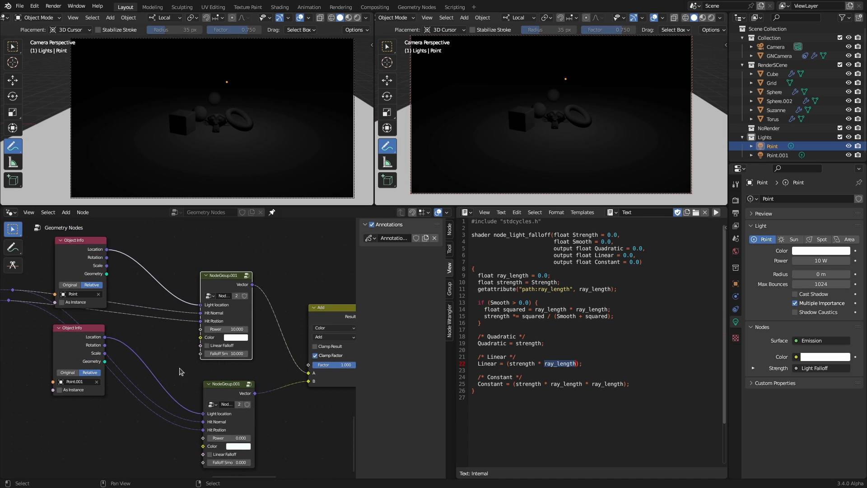
# Enable Linear Falloff on the first light group and connect the Light Falloff node's Linear output to Emission Strength in the Shader Editor
pyautogui.click(208, 345)
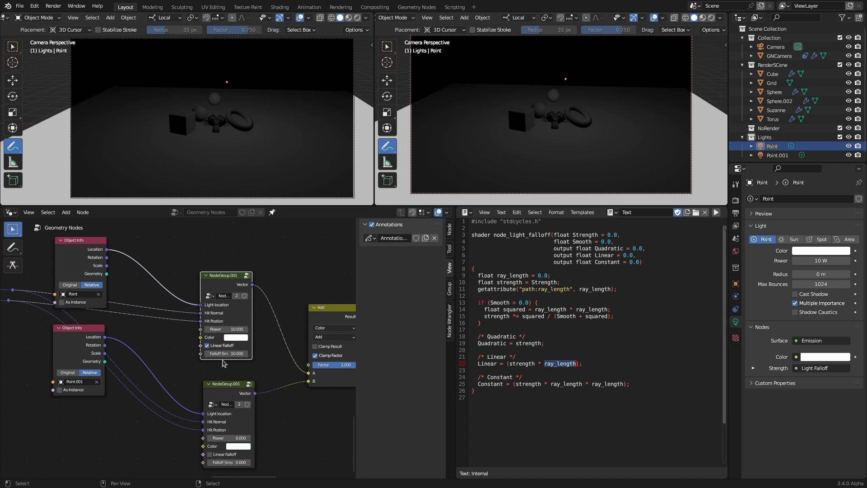
pyautogui.click(711, 17)
pyautogui.click(467, 213)
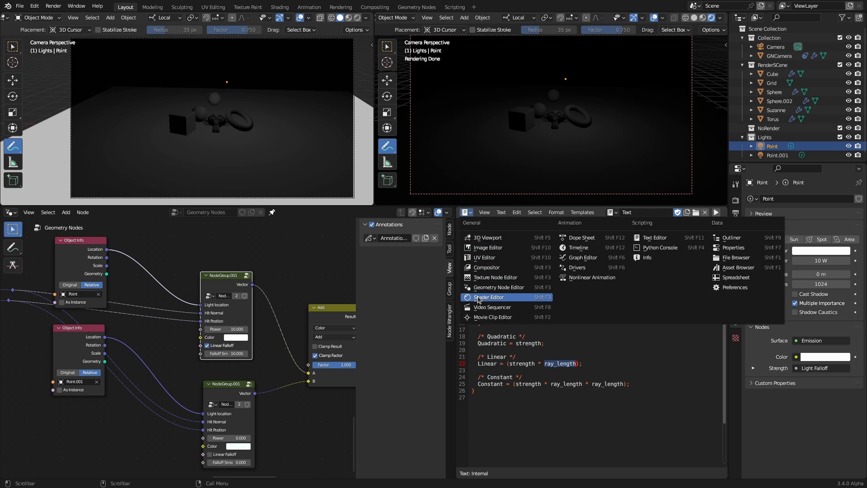
pyautogui.click(486, 300)
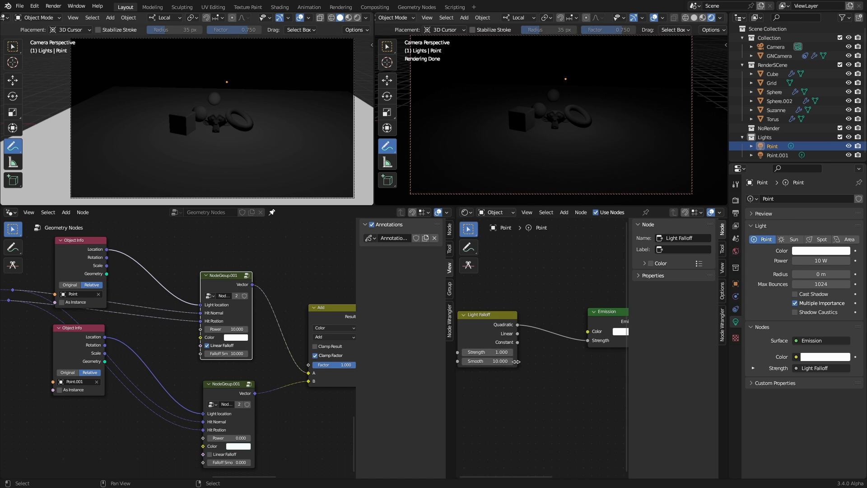
pyautogui.moveTo(518, 333); pyautogui.dragTo(587, 341)
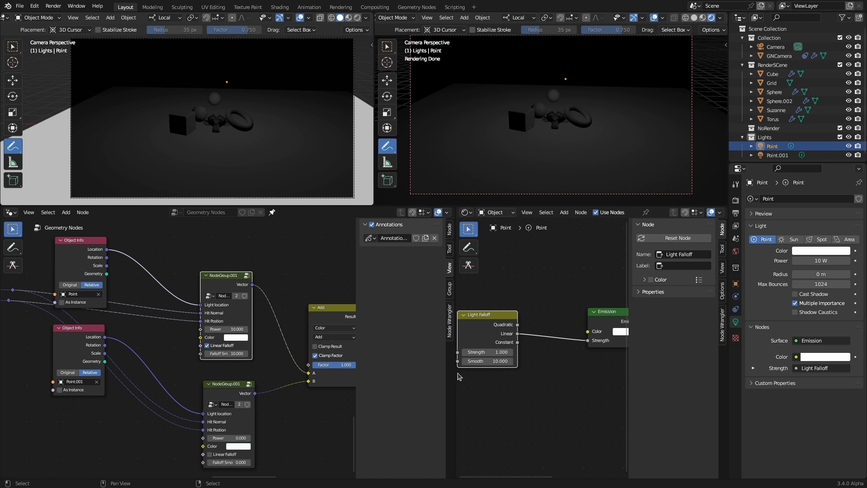
# Compare the linear falloff by alternating the comparison viewport between Solid and Rendered shading, leaving it in Rendered
pyautogui.click(694, 18)
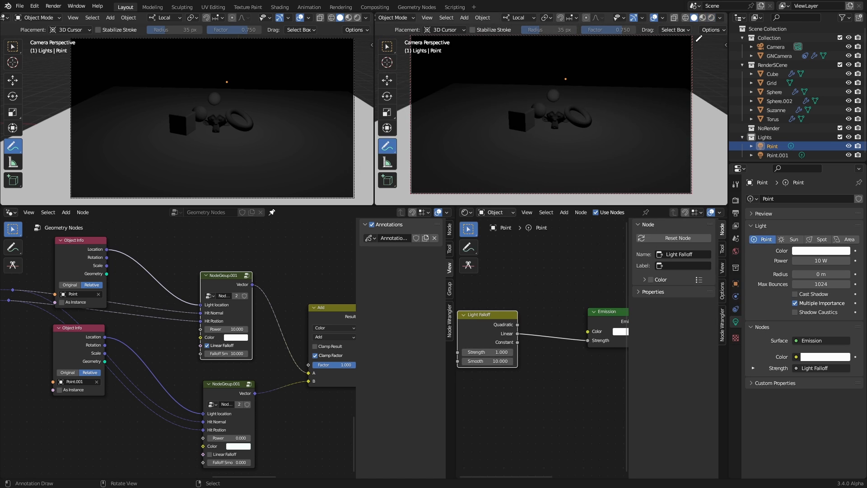
pyautogui.click(712, 18)
pyautogui.click(694, 19)
pyautogui.click(711, 17)
pyautogui.click(532, 397)
# Widen both light group nodes so their Falloff Smooth labels are fully readable
pyautogui.scroll(2, 239, 370)
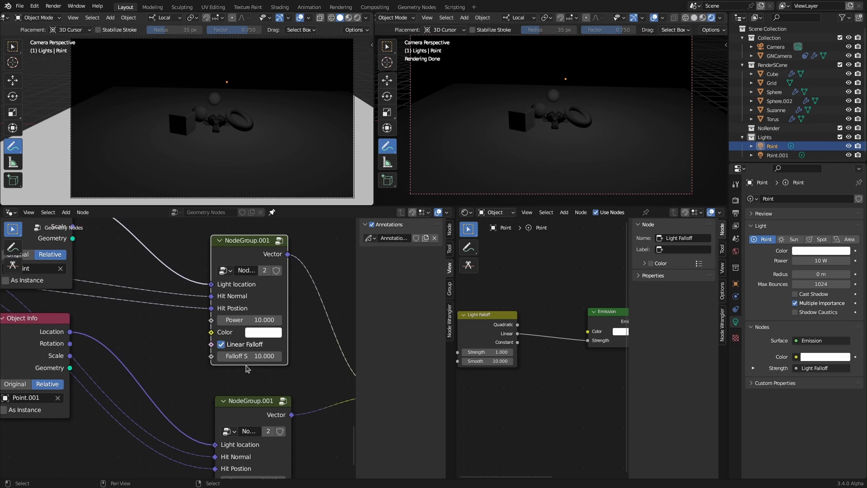
pyautogui.scroll(-3, 287, 343)
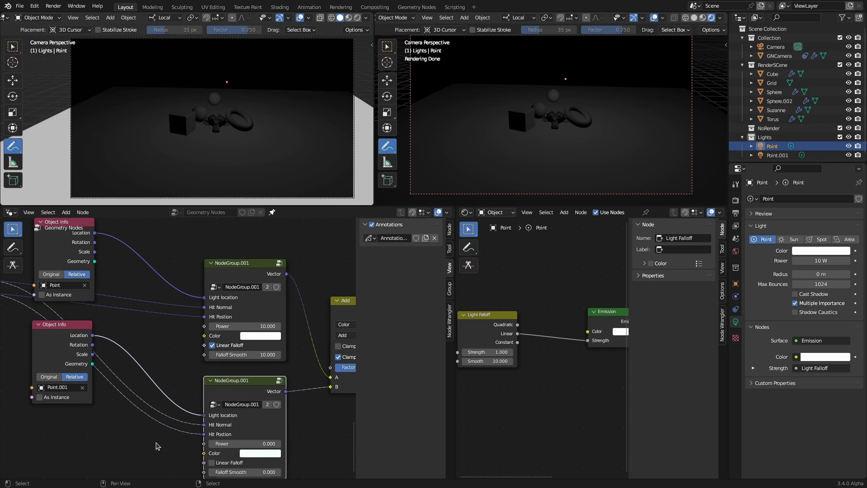
pyautogui.scroll(-2, 262, 422)
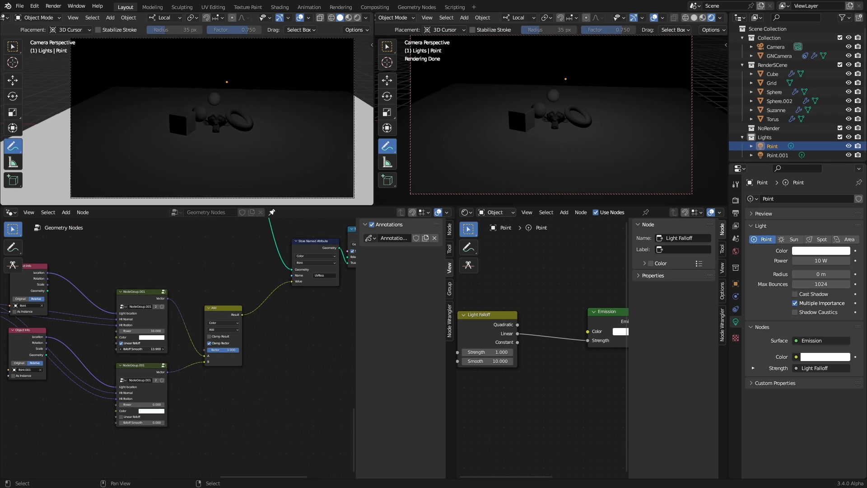
# Set the first light group's Falloff Smooth and the Light Falloff node's Smooth to 50, and compare Solid and Rendered shading
pyautogui.moveTo(136, 349); pyautogui.dragTo(156, 350)
pyautogui.click(156, 349)
pyautogui.press('Return')
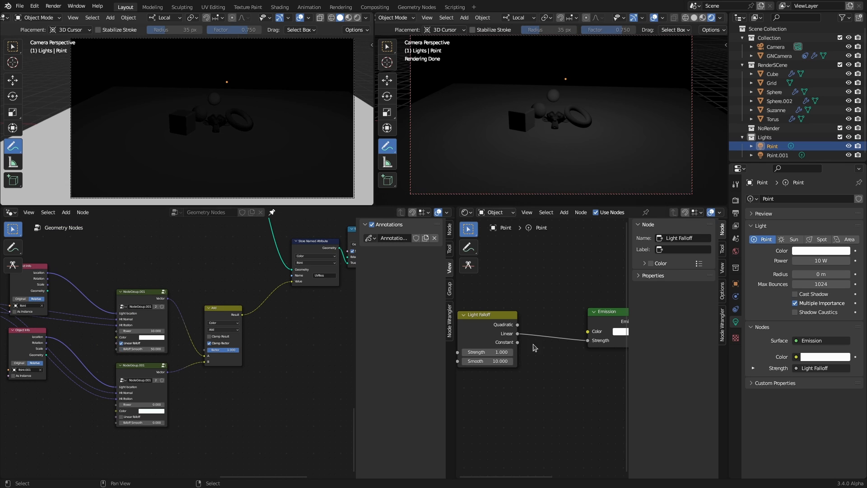
pyautogui.doubleClick(501, 361)
pyautogui.write('50')
pyautogui.press('Return')
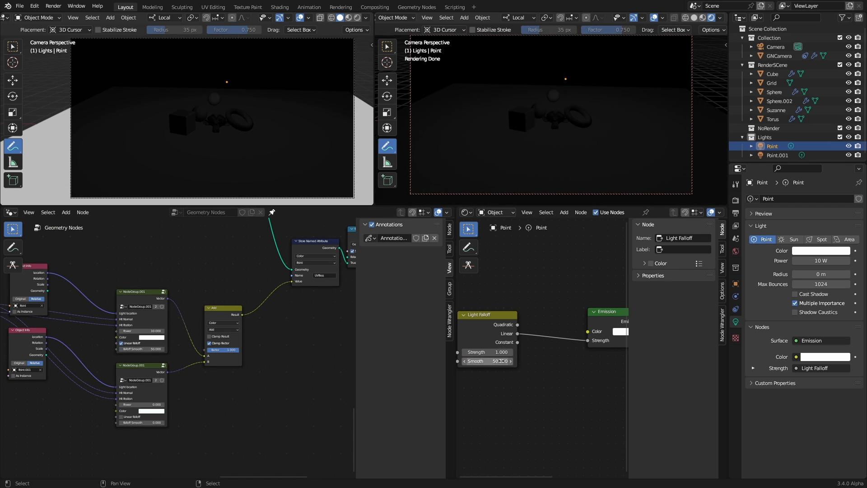
pyautogui.click(703, 17)
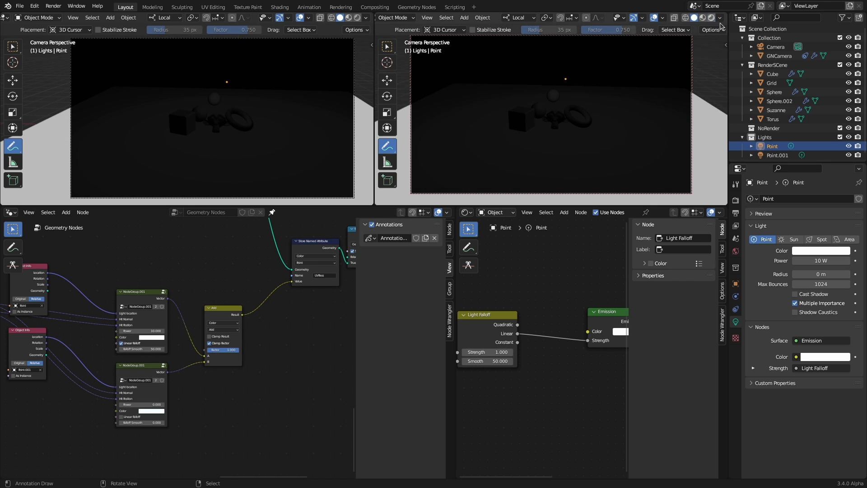
pyautogui.click(712, 19)
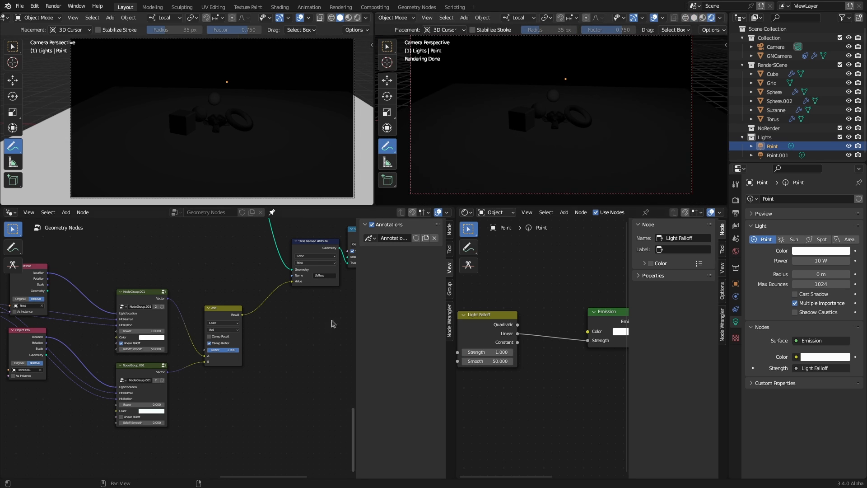
# Set both the first light group's Falloff Smooth and the Light Falloff node's Smooth to 0
pyautogui.scroll(-2, 258, 355)
pyautogui.moveTo(156, 350); pyautogui.dragTo(221, 343, button='middle')
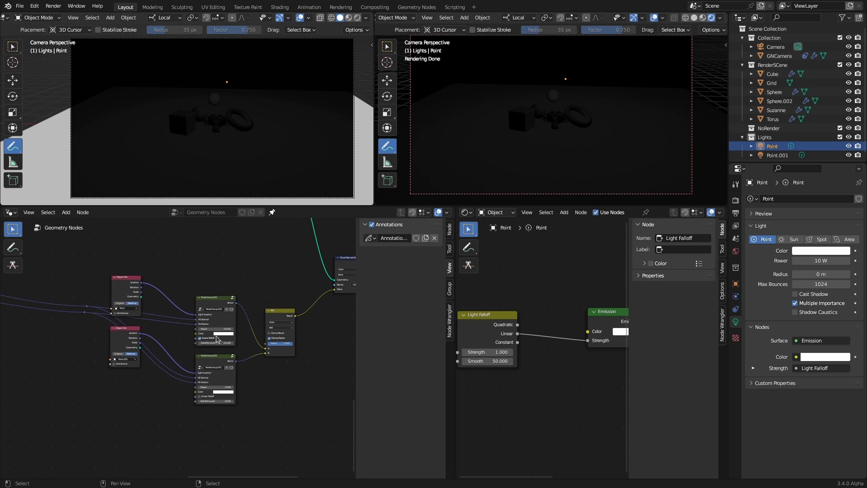
pyautogui.click(222, 344)
pyautogui.write('0')
pyautogui.press('Return')
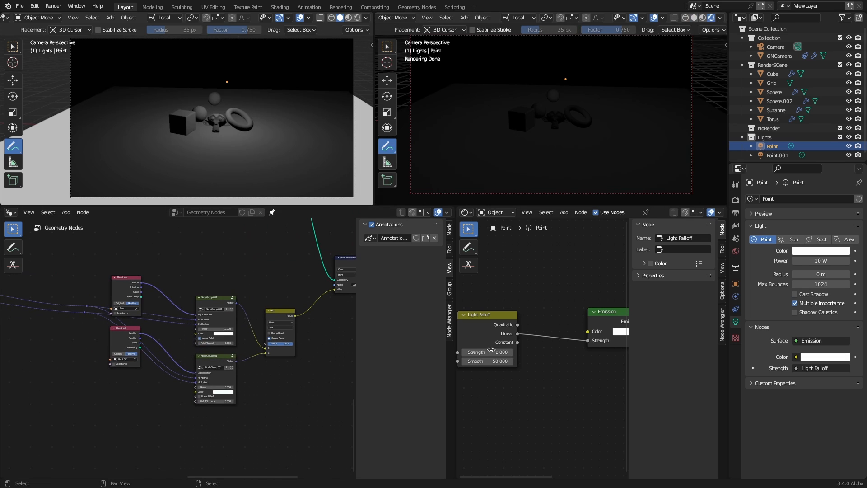
pyautogui.click(497, 361)
pyautogui.write('0')
pyautogui.press('Return')
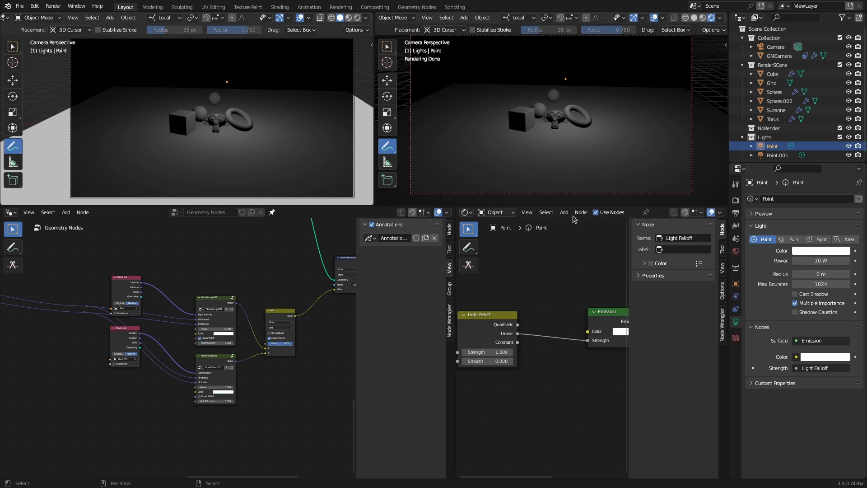
# Disable Use Nodes for the Point light and turn off Linear Falloff on the first light group
pyautogui.click(596, 212)
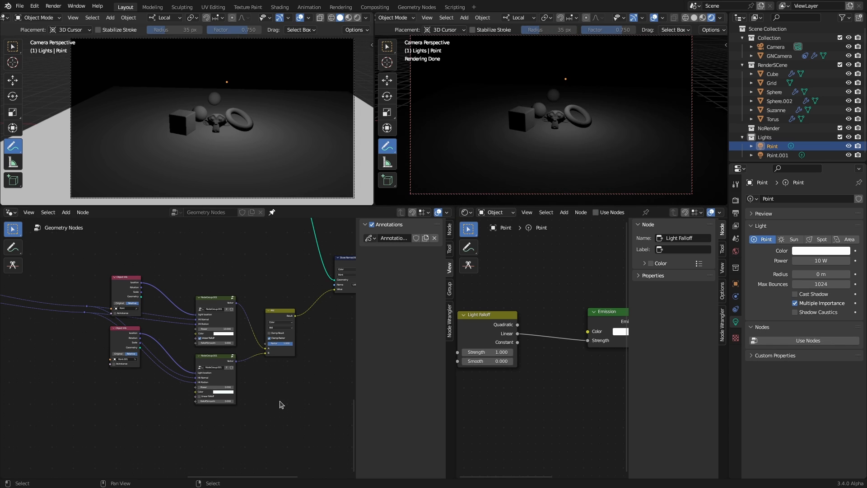
pyautogui.scroll(2, 257, 351)
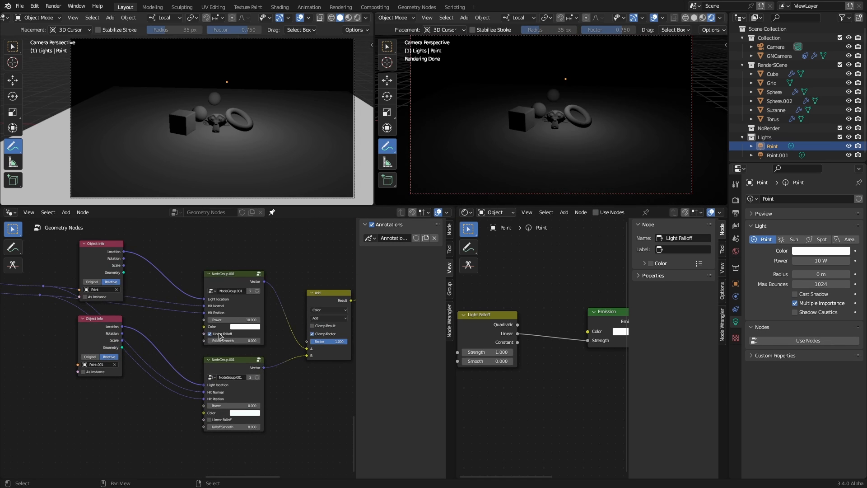
pyautogui.click(210, 334)
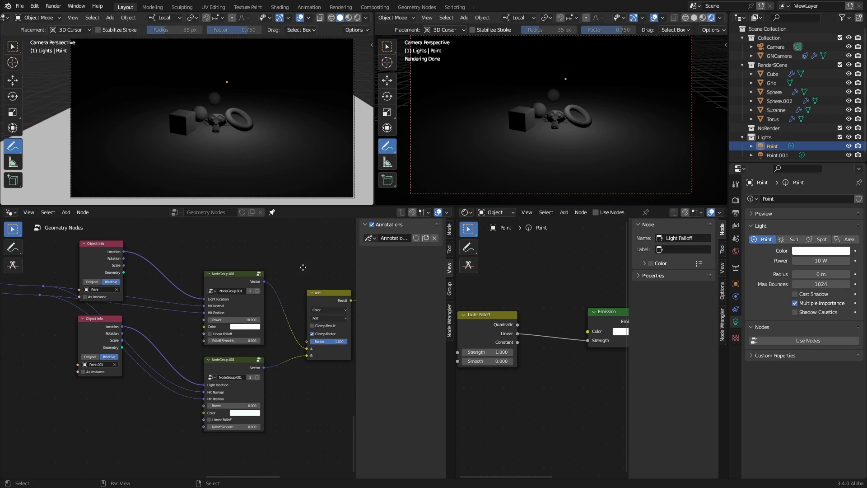
# Enable Cast Shadow on the Point light and move the camera closer to the scene objects
pyautogui.moveTo(304, 271); pyautogui.dragTo(267, 294, button='middle')
pyautogui.keyDown('ctrl'); pyautogui.scroll(-3, 265, 292); pyautogui.keyUp('ctrl')
pyautogui.scroll(-6, 211, 293)
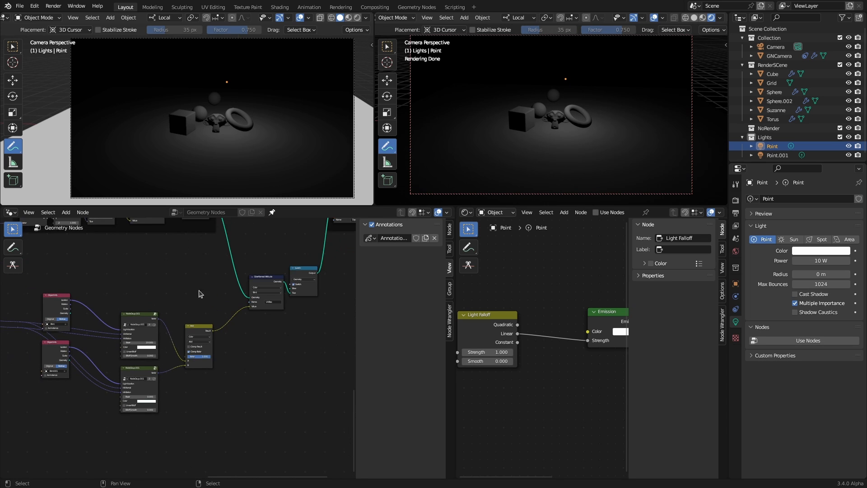
pyautogui.moveTo(193, 290); pyautogui.dragTo(216, 302, button='middle')
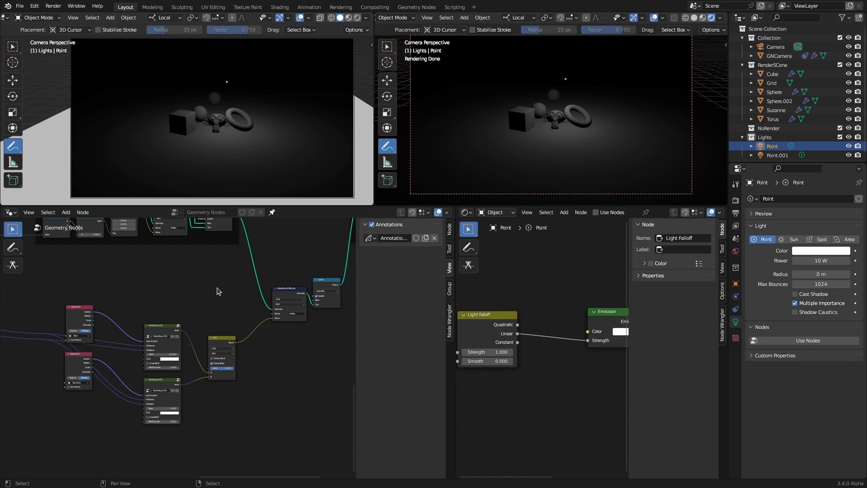
pyautogui.moveTo(209, 316); pyautogui.dragTo(189, 301, button='middle')
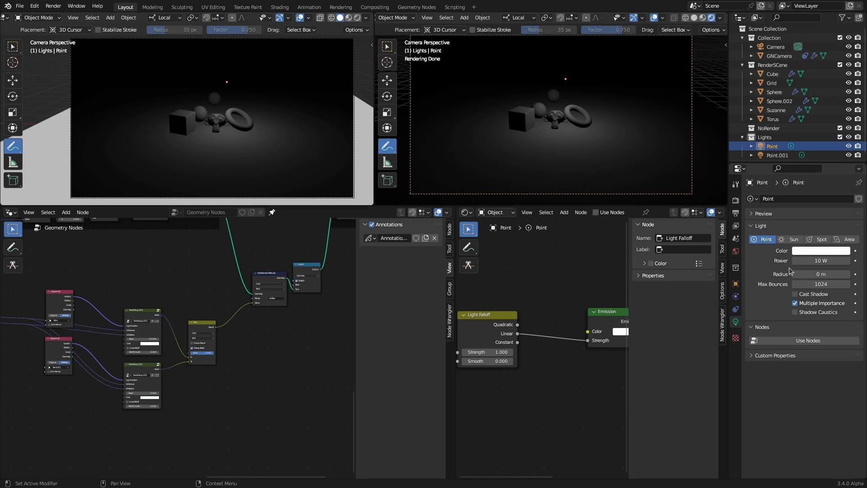
pyautogui.click(795, 294)
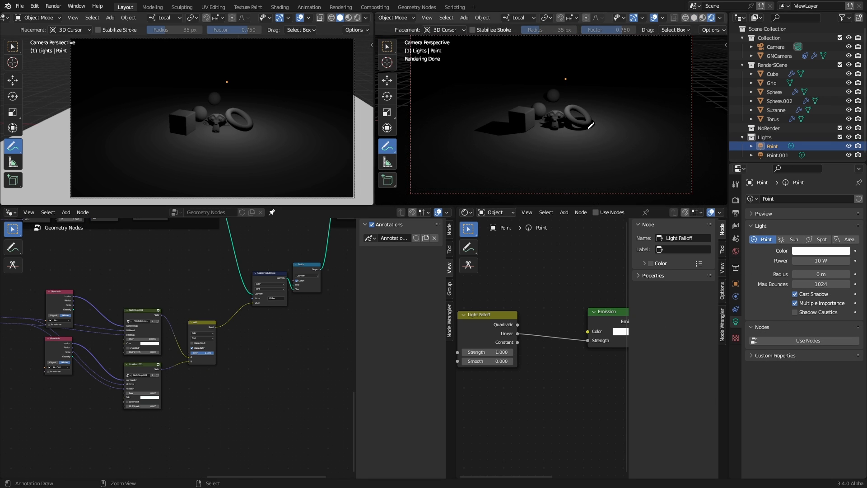
pyautogui.scroll(5, 613, 108)
pyautogui.scroll(-5, 619, 102)
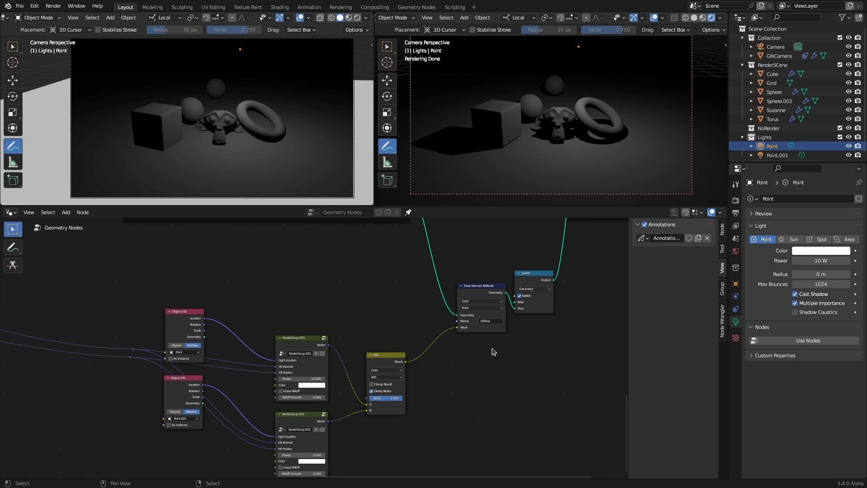
# Leave the camera view in the Solid viewport, annotate a ray from the camera to the ground, and make the annotation colour bright green
pyautogui.press('KP_0')
pyautogui.moveTo(283, 187); pyautogui.dragTo(257, 175, button='middle')
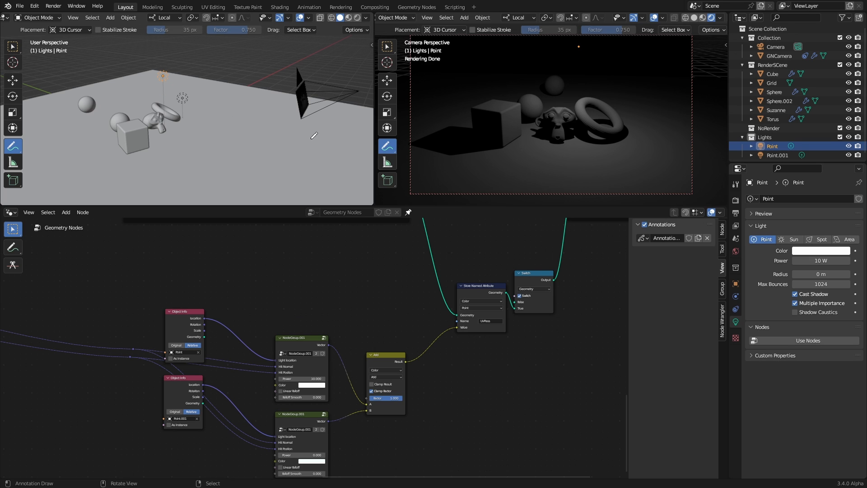
pyautogui.moveTo(359, 89); pyautogui.dragTo(181, 128)
pyautogui.click(64, 30)
pyautogui.click(64, 49)
pyautogui.click(128, 55)
pyautogui.moveTo(127, 53); pyautogui.dragTo(128, 36)
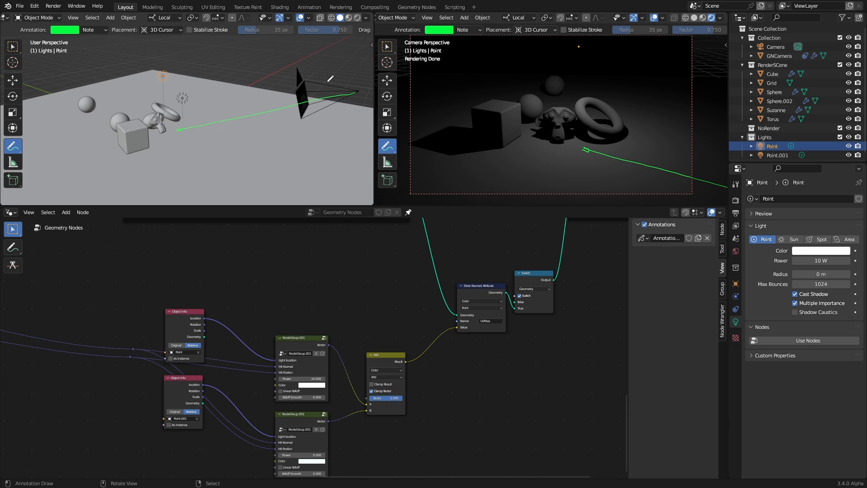
# Annotate the camera, the view ray and the ray from the hit point to the light, and circle the hit area
pyautogui.moveTo(324, 76)
pyautogui.mouseDown()
pyautogui.moveTo(338, 61)
pyautogui.moveTo(324, 68)
pyautogui.mouseUp()
pyautogui.moveTo(292, 95)
pyautogui.mouseDown()
pyautogui.moveTo(273, 111)
pyautogui.moveTo(289, 111)
pyautogui.mouseUp()
pyautogui.moveTo(173, 130)
pyautogui.mouseDown()
pyautogui.moveTo(167, 136)
pyautogui.moveTo(163, 75)
pyautogui.mouseUp()
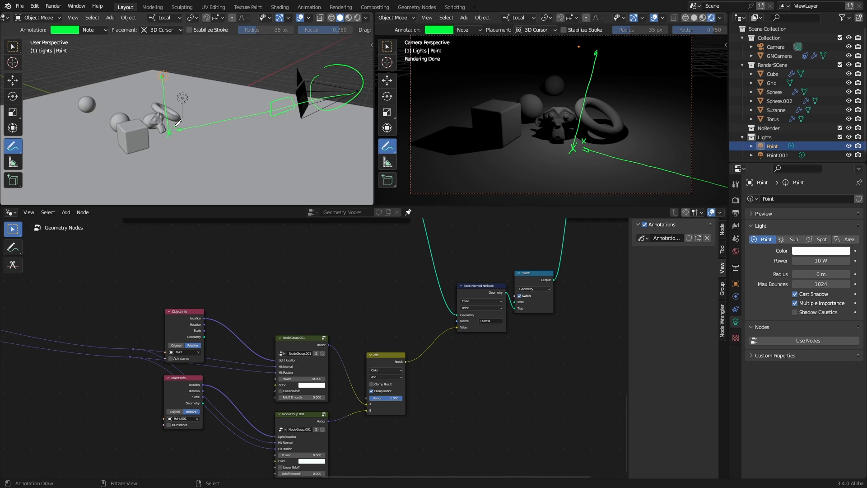
pyautogui.moveTo(172, 117); pyautogui.dragTo(171, 118)
pyautogui.moveTo(170, 119); pyautogui.dragTo(173, 119)
pyautogui.moveTo(591, 77)
pyautogui.mouseDown()
pyautogui.moveTo(624, 86)
pyautogui.moveTo(608, 83)
pyautogui.mouseUp()
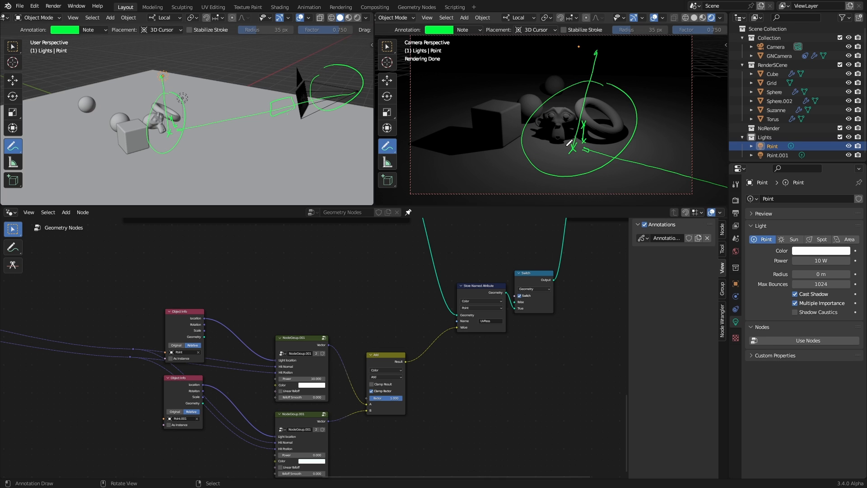
# Open the light group and add a Raycast node below the Power/Falloff frame
pyautogui.click(324, 339)
pyautogui.keyDown('ctrl'); pyautogui.moveTo(438, 335); pyautogui.dragTo(407, 285, button='middle'); pyautogui.keyUp('ctrl')
pyautogui.moveTo(382, 350)
pyautogui.keyDown('ctrl'); pyautogui.mouseDown(button='middle')
pyautogui.moveTo(368, 332)
pyautogui.moveTo(381, 373)
pyautogui.moveTo(392, 356)
pyautogui.mouseUp(button='middle'); pyautogui.keyUp('ctrl')
pyautogui.hotkey('shift', 'a')
pyautogui.click(283, 273)
pyautogui.write('rayc')
pyautogui.press('Return')
pyautogui.click(311, 354)
pyautogui.press('KP_Decimal')
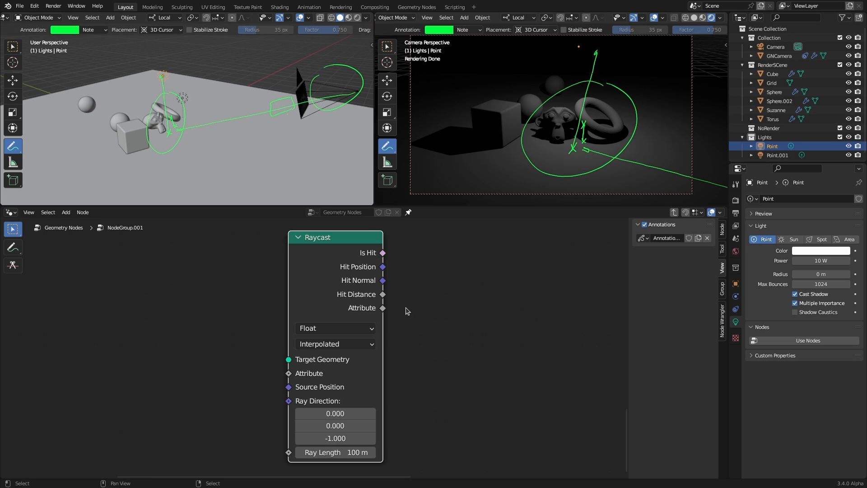
pyautogui.scroll(-3, 404, 308)
pyautogui.keyDown('ctrl'); pyautogui.moveTo(394, 321); pyautogui.dragTo(398, 399, button='middle'); pyautogui.keyUp('ctrl')
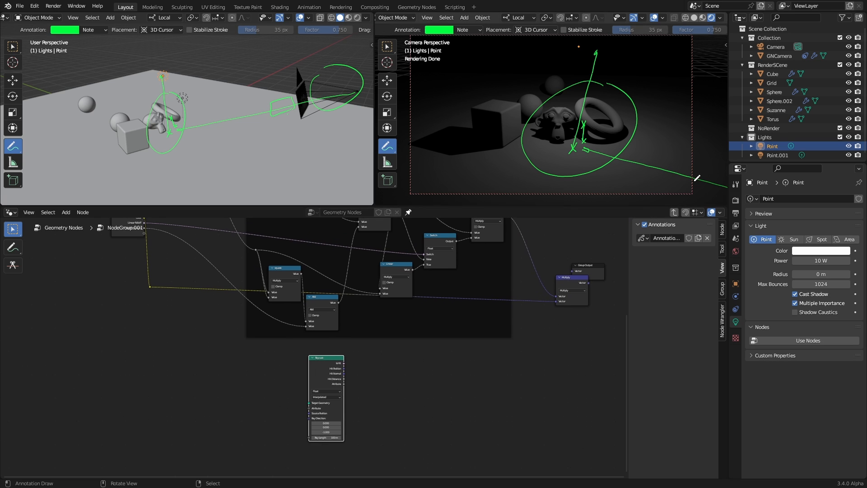
# Add a group input named SceneObjects to the light group and set its type to Geometry
pyautogui.click(675, 212)
pyautogui.keyDown('ctrl'); pyautogui.moveTo(322, 304); pyautogui.dragTo(358, 304, button='middle'); pyautogui.keyUp('ctrl')
pyautogui.press('Tab')
pyautogui.click(723, 292)
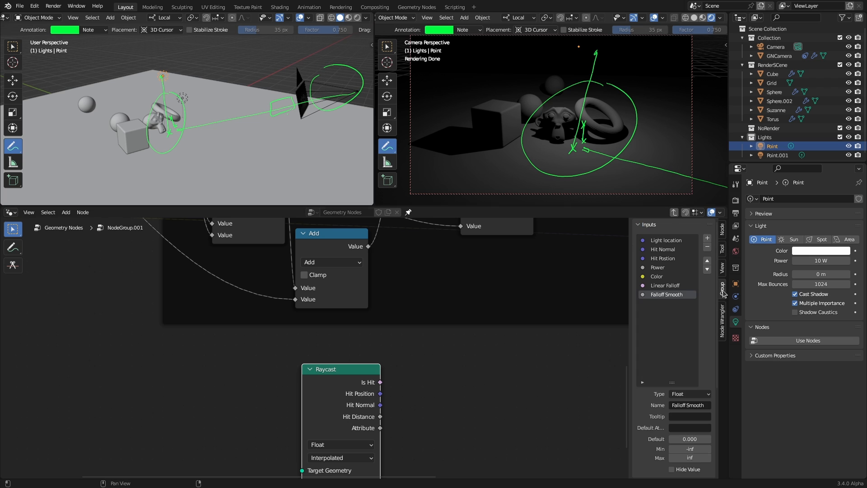
pyautogui.click(707, 238)
pyautogui.doubleClick(664, 303)
pyautogui.write('Sc')
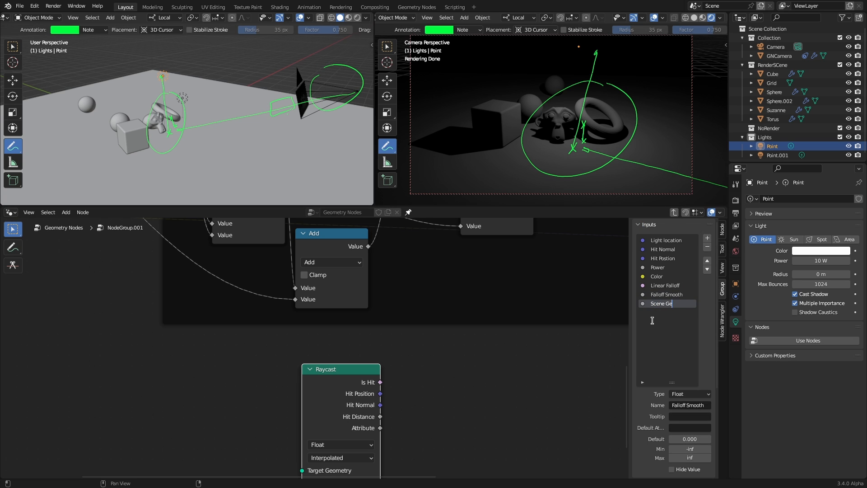
pyautogui.write('eneObjects')
pyautogui.press('Return')
pyautogui.click(698, 394)
pyautogui.click(693, 335)
# Outside the light group, route the scene geometry through a reroute labelled sceneObjects and connect it to the group's SceneObjects input
pyautogui.moveTo(411, 379)
pyautogui.mouseDown(button='middle')
pyautogui.moveTo(400, 320)
pyautogui.moveTo(406, 393)
pyautogui.mouseUp(button='middle')
pyautogui.press('Tab')
pyautogui.moveTo(203, 276); pyautogui.dragTo(312, 316, button='middle')
pyautogui.moveTo(218, 231); pyautogui.dragTo(500, 416)
pyautogui.write('reroute')
pyautogui.press('Return')
pyautogui.click(499, 407)
pyautogui.moveTo(563, 429); pyautogui.dragTo(295, 390, button='middle')
pyautogui.press('F2')
pyautogui.write('sceneObjects')
pyautogui.press('Return')
pyautogui.moveTo(254, 361); pyautogui.dragTo(390, 446)
pyautogui.press('Tab')
pyautogui.moveTo(152, 310); pyautogui.dragTo(239, 384, button='middle')
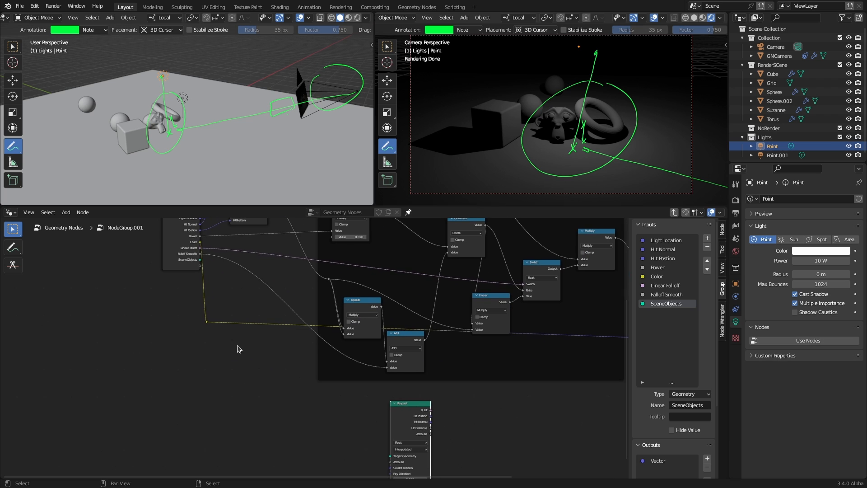
# Inside the light group, connect the SceneObjects input to the Raycast node's Target Geometry
pyautogui.moveTo(202, 263); pyautogui.dragTo(390, 432)
pyautogui.scroll(3, 470, 434)
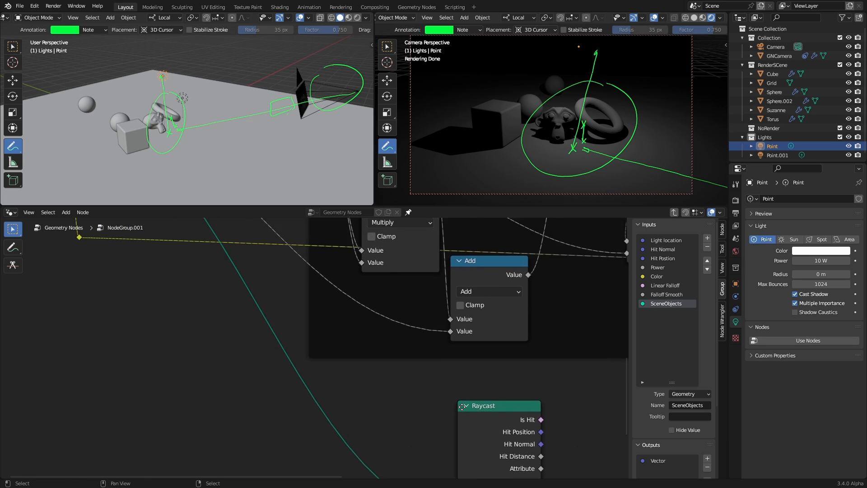
pyautogui.moveTo(434, 422); pyautogui.dragTo(421, 396, button='middle')
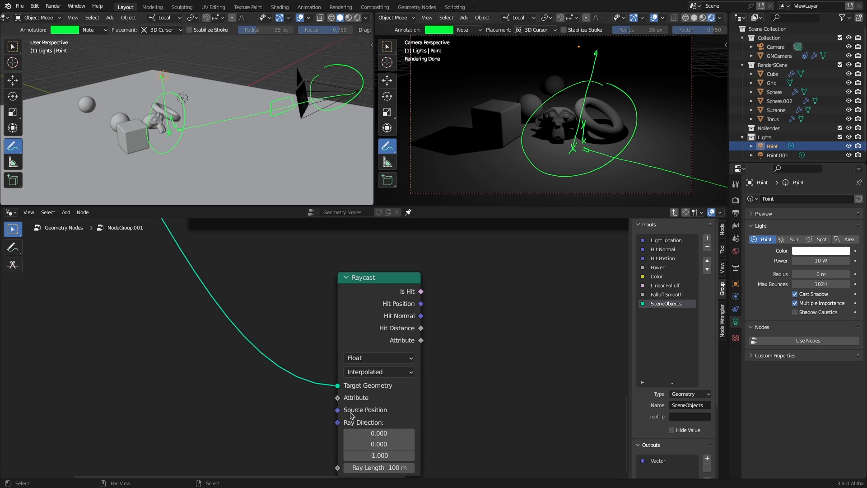
pyautogui.scroll(-2, 294, 290)
pyautogui.scroll(-2, 304, 313)
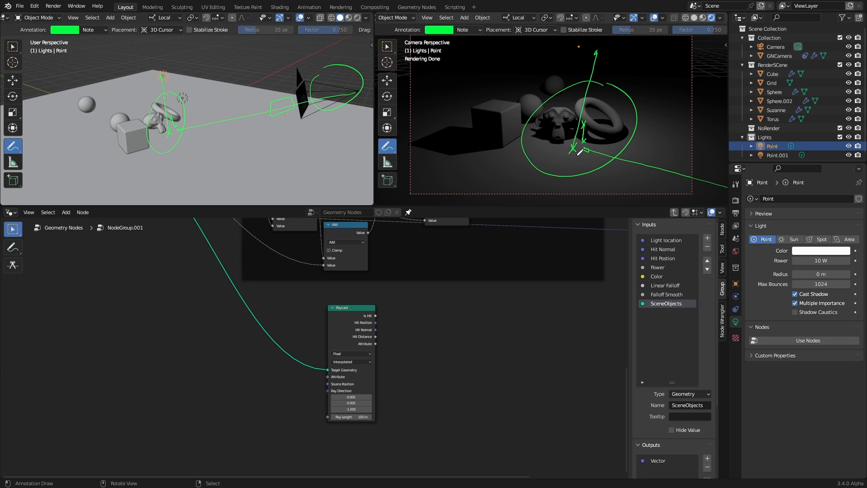
# Connect Hit Postion to the Raycast's Source Position and the nested group's direction vector to its Ray Direction
pyautogui.moveTo(266, 236); pyautogui.dragTo(325, 340, button='middle')
pyautogui.moveTo(253, 292); pyautogui.dragTo(298, 350, button='middle')
pyautogui.scroll(4, 301, 339)
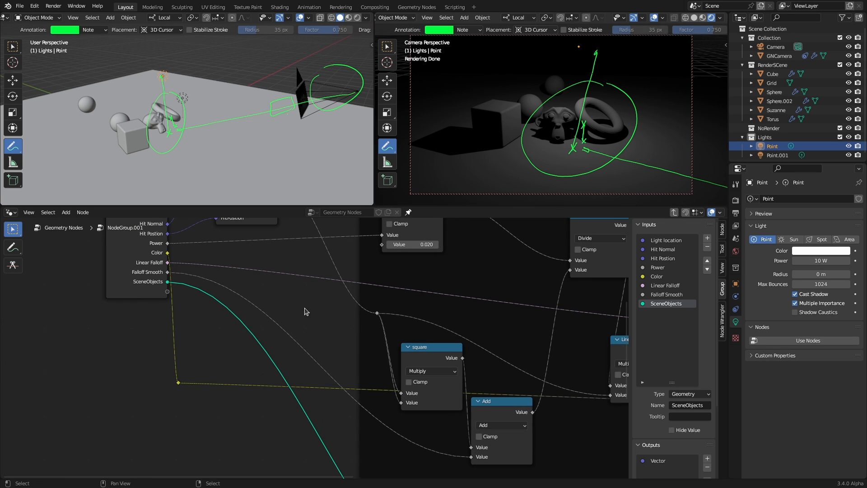
pyautogui.moveTo(306, 310); pyautogui.dragTo(315, 335, button='middle')
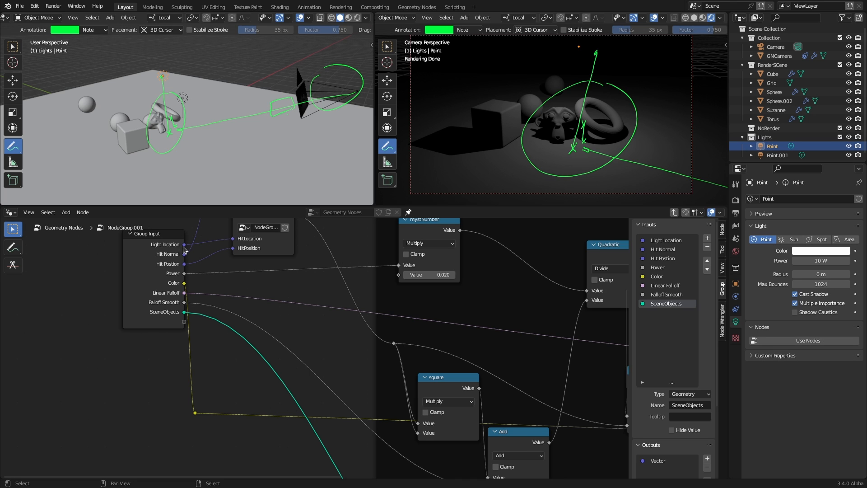
pyautogui.moveTo(184, 263); pyautogui.dragTo(496, 401)
pyautogui.moveTo(528, 417); pyautogui.dragTo(387, 386, button='middle')
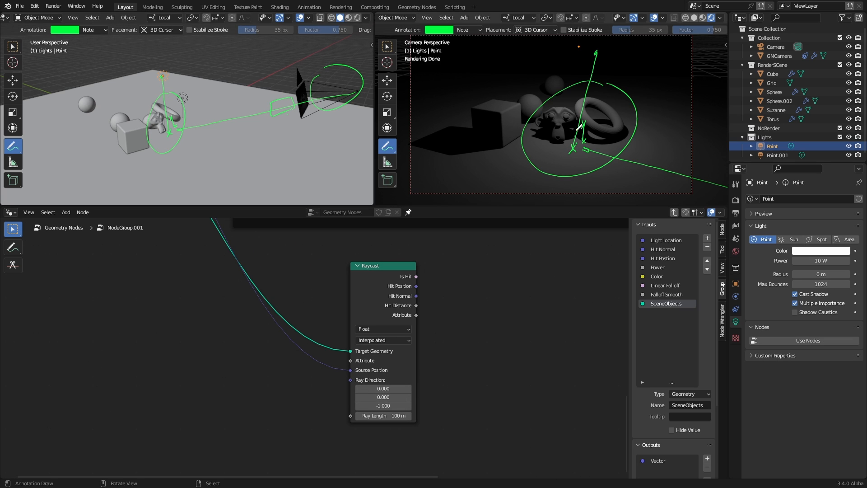
pyautogui.moveTo(234, 285); pyautogui.dragTo(253, 395, button='middle')
pyautogui.moveTo(283, 269)
pyautogui.mouseDown()
pyautogui.moveTo(317, 293)
pyautogui.moveTo(478, 476)
pyautogui.moveTo(491, 404)
pyautogui.mouseUp()
pyautogui.moveTo(569, 362)
pyautogui.mouseDown(button='middle')
pyautogui.moveTo(383, 391)
pyautogui.moveTo(314, 412)
pyautogui.mouseUp(button='middle')
# Return to the selection tool and show the node-based render through the camera in the Solid viewport
pyautogui.hotkey('shift', 'z')
pyautogui.click(14, 48)
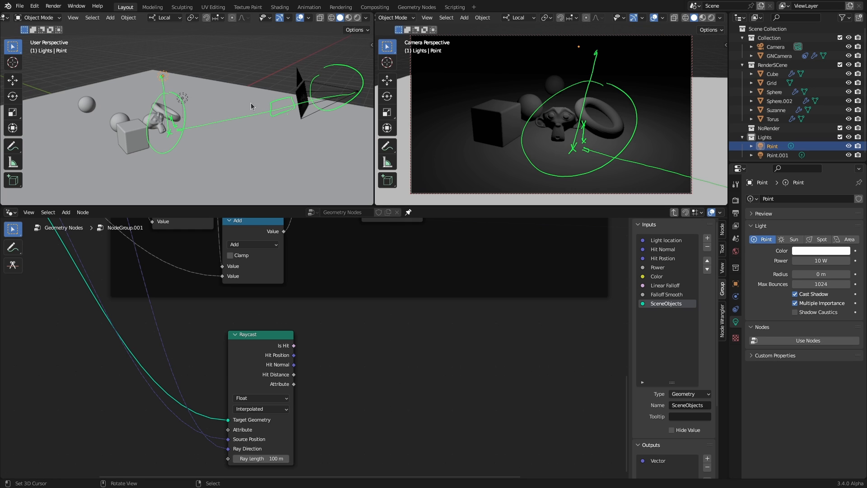
pyautogui.press('KP_0')
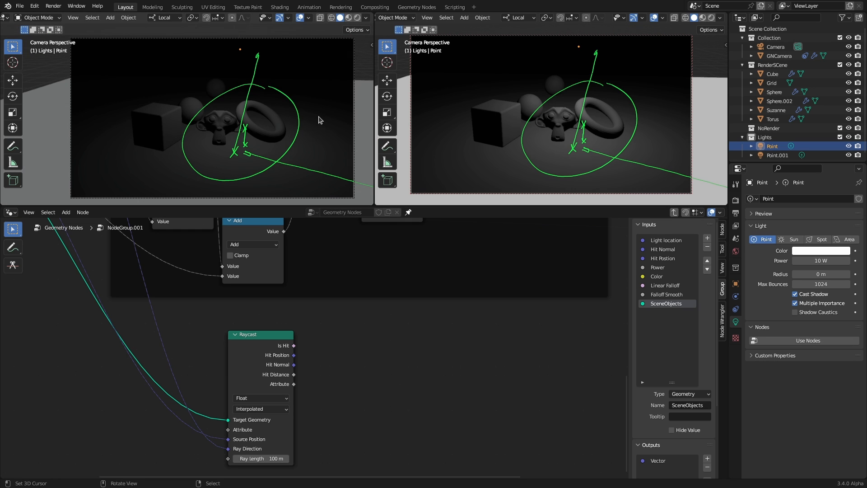
# Delete the green Note annotation layer and set the second camera viewport to Rendered shading
pyautogui.press('n')
pyautogui.scroll(-6, 355, 146)
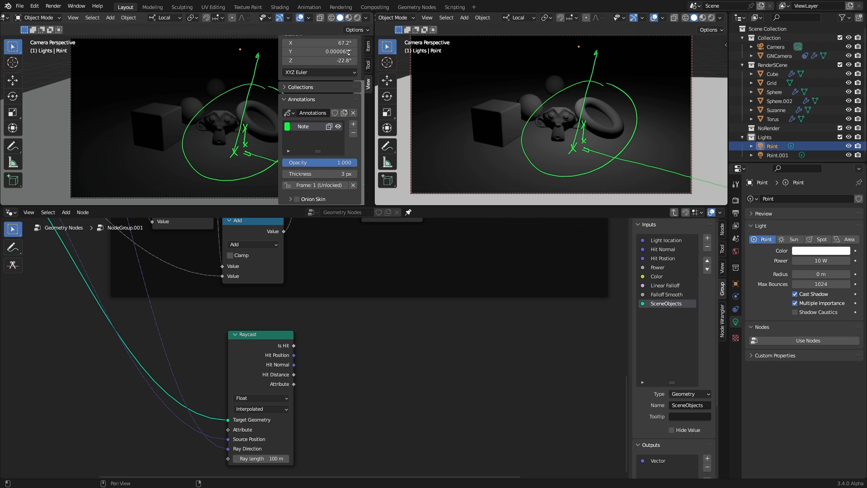
pyautogui.click(353, 133)
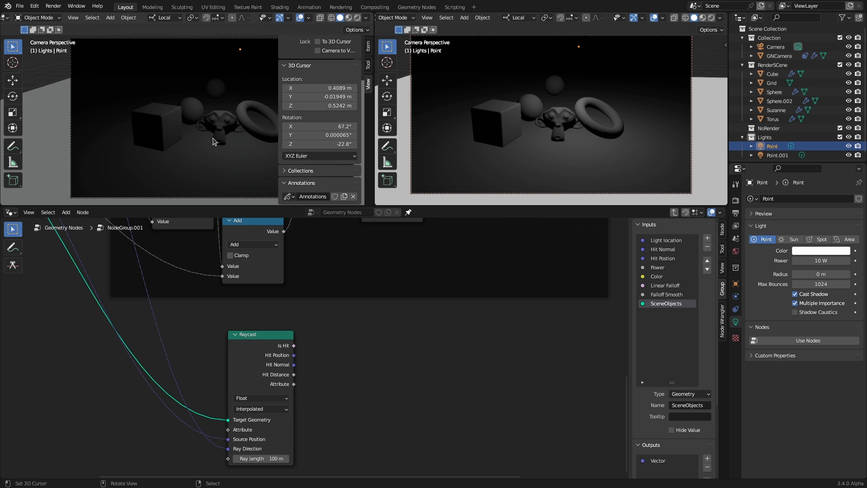
pyautogui.press('n')
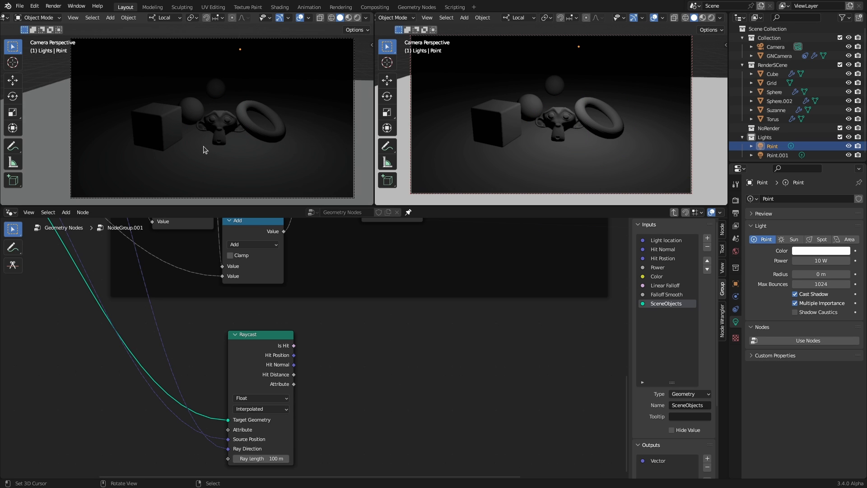
pyautogui.click(711, 18)
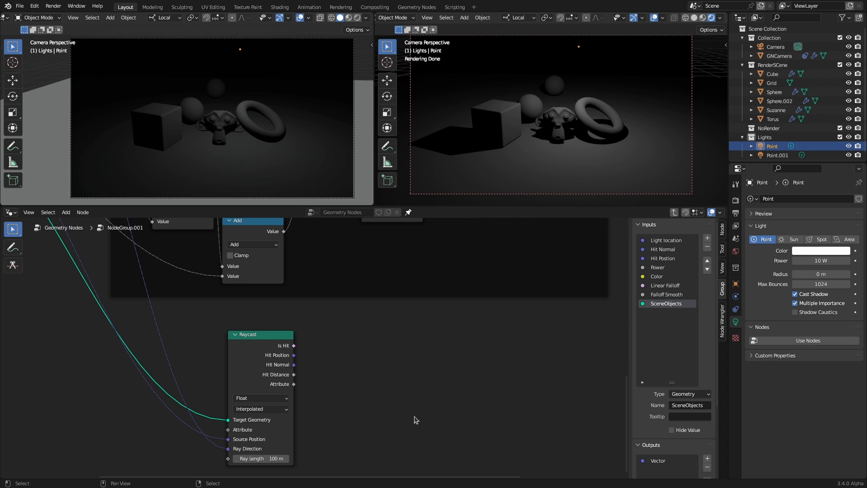
# Move the Group Output beside the Raycast node and connect Is Hit to its Vector input
pyautogui.moveTo(360, 417); pyautogui.dragTo(267, 398, button='middle')
pyautogui.scroll(-1, 355, 389)
pyautogui.moveTo(537, 221); pyautogui.dragTo(556, 338)
pyautogui.moveTo(235, 342); pyautogui.dragTo(547, 338)
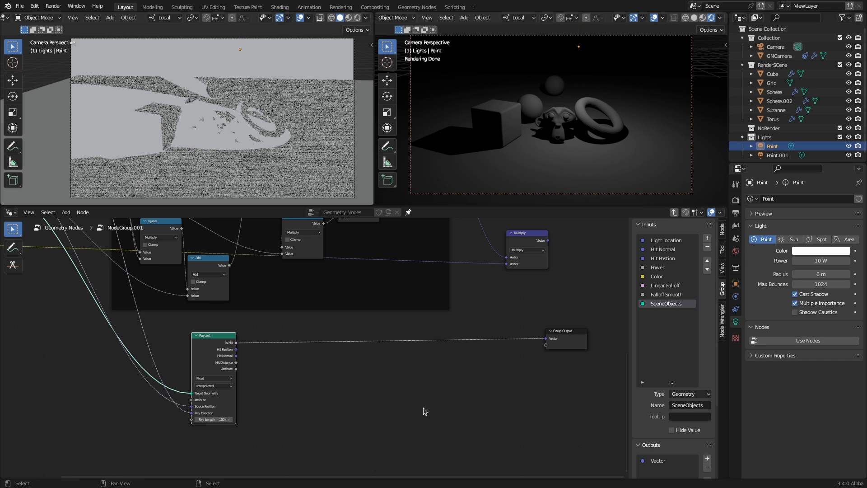
# Annotate the shadow edges beneath the torus and beside the cube in the camera view
pyautogui.click(12, 146)
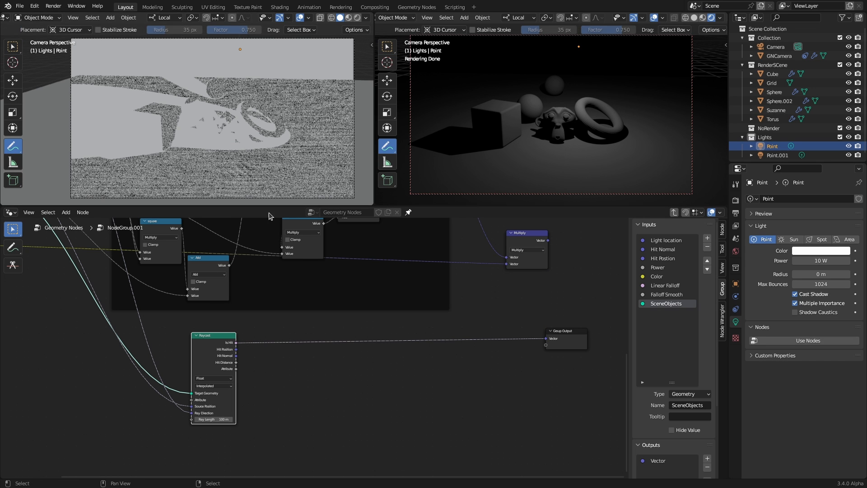
pyautogui.moveTo(290, 129); pyautogui.dragTo(250, 149)
pyautogui.moveTo(110, 154); pyautogui.dragTo(107, 156)
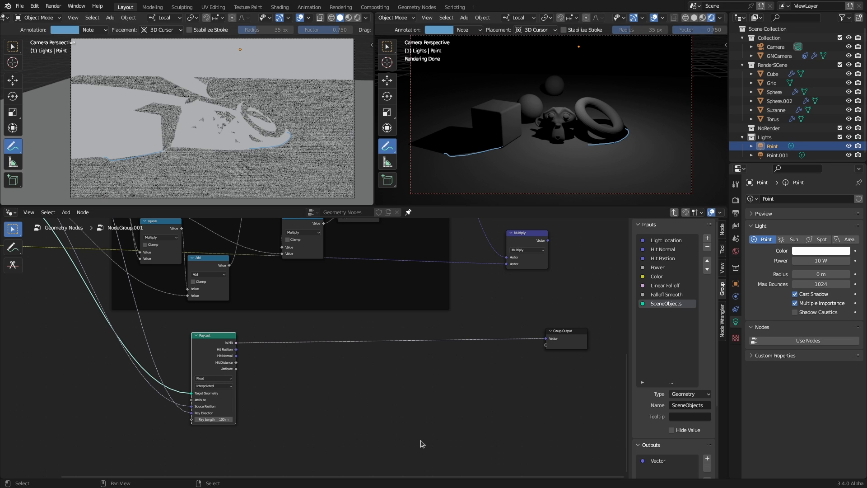
# Add a Switch node, set its type to Vector, and connect the Raycast's Is Hit to its Switch input
pyautogui.hscroll(5, 421, 444)
pyautogui.scroll(-1, 421, 444)
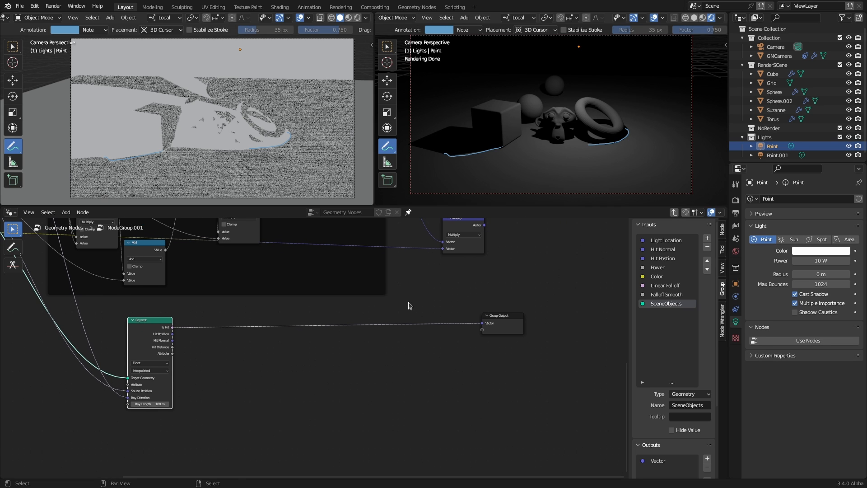
pyautogui.hotkey('shift', 'a')
pyautogui.click(394, 273)
pyautogui.write('sw')
pyautogui.press('Return')
pyautogui.click(396, 363)
pyautogui.scroll(4, 402, 364)
pyautogui.click(436, 362)
pyautogui.click(414, 325)
pyautogui.moveTo(420, 339); pyautogui.dragTo(453, 331)
pyautogui.moveTo(118, 320); pyautogui.dragTo(432, 364)
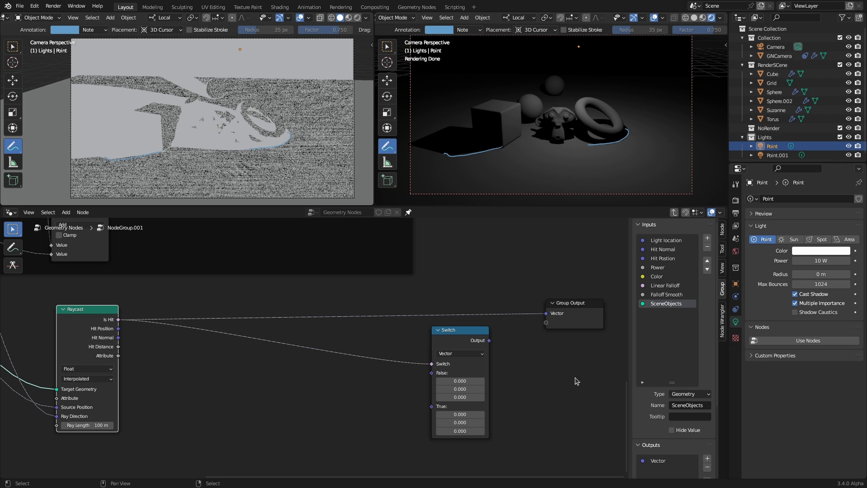
# Connect the final Multiply vector to the Switch's False input and the Switch Output to the Group Output
pyautogui.moveTo(523, 404); pyautogui.dragTo(481, 367, button='middle')
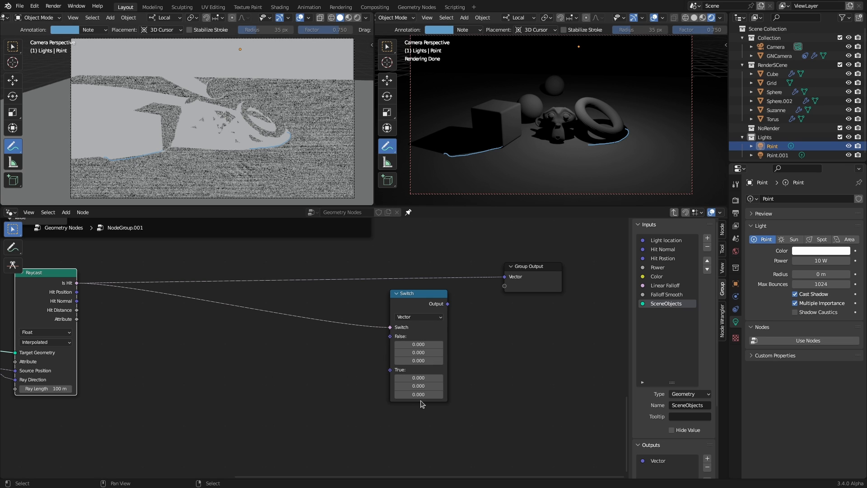
pyautogui.moveTo(515, 306); pyautogui.dragTo(468, 367, button='middle')
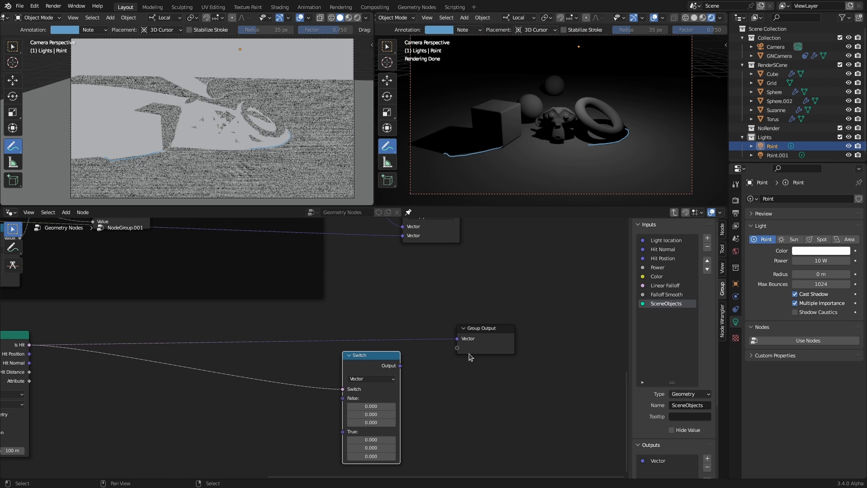
pyautogui.moveTo(442, 300); pyautogui.dragTo(437, 333, button='middle')
pyautogui.moveTo(454, 236); pyautogui.dragTo(337, 432)
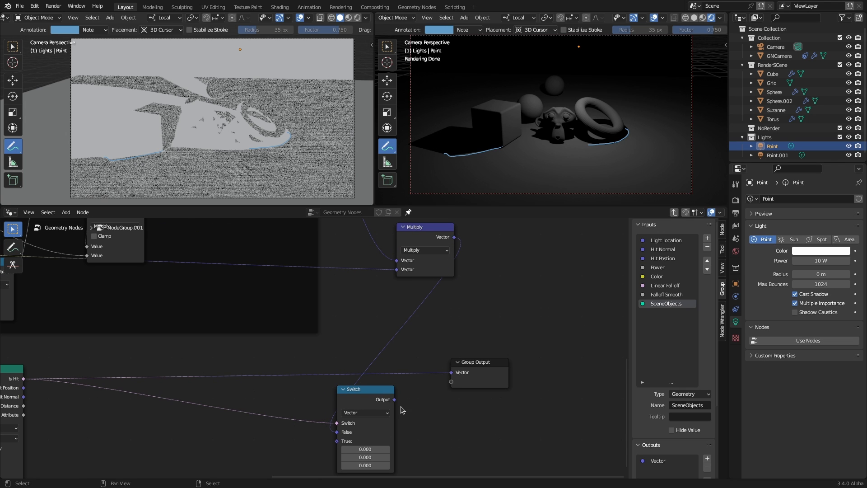
pyautogui.moveTo(394, 399); pyautogui.dragTo(452, 373)
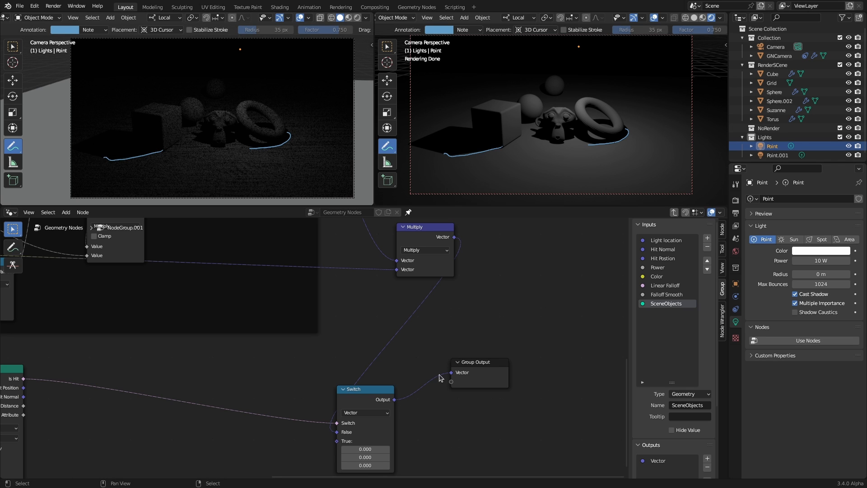
# Set the Point light's power to 20 W and the light group's Power to 20
pyautogui.click(817, 261)
pyautogui.write('20')
pyautogui.press('Return')
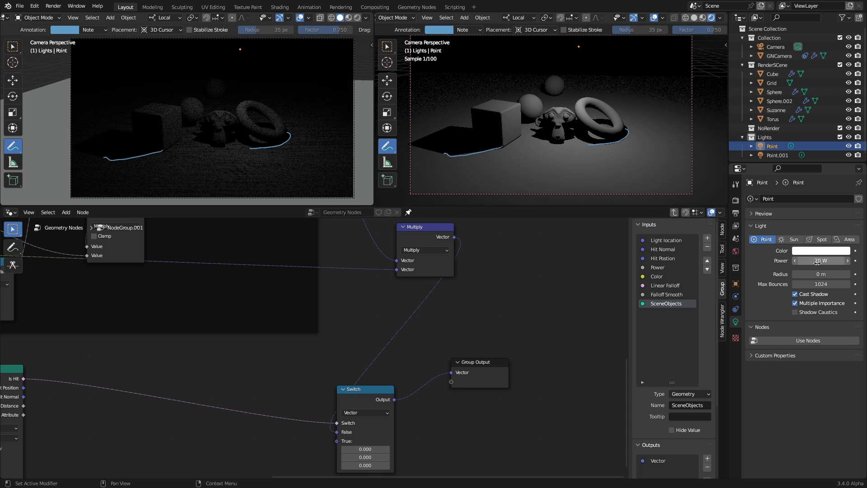
pyautogui.press('Tab')
pyautogui.click(493, 352)
pyautogui.write('20')
pyautogui.press('Return')
pyautogui.press('Tab')
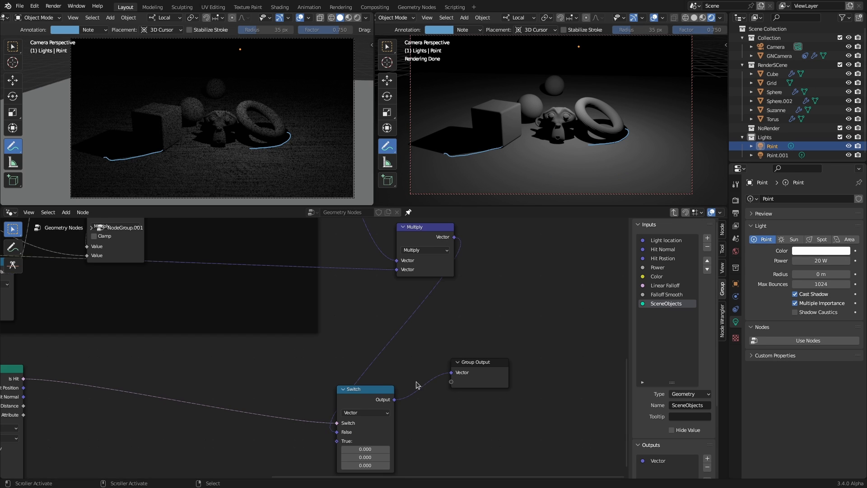
# Tidy the Multiply, Switch and Group Output nodes by placing the Switch between the other two
pyautogui.scroll(-2, 422, 379)
pyautogui.moveTo(414, 239); pyautogui.dragTo(385, 259)
pyautogui.moveTo(454, 360); pyautogui.dragTo(507, 349)
pyautogui.moveTo(383, 411); pyautogui.dragTo(443, 356)
# Preview the Raycast's Is Hit result through the Group Output and reconnect the Switch output
pyautogui.moveTo(393, 383); pyautogui.dragTo(430, 351, button='middle')
pyautogui.scroll(-2, 430, 350)
pyautogui.moveTo(144, 335); pyautogui.dragTo(497, 336)
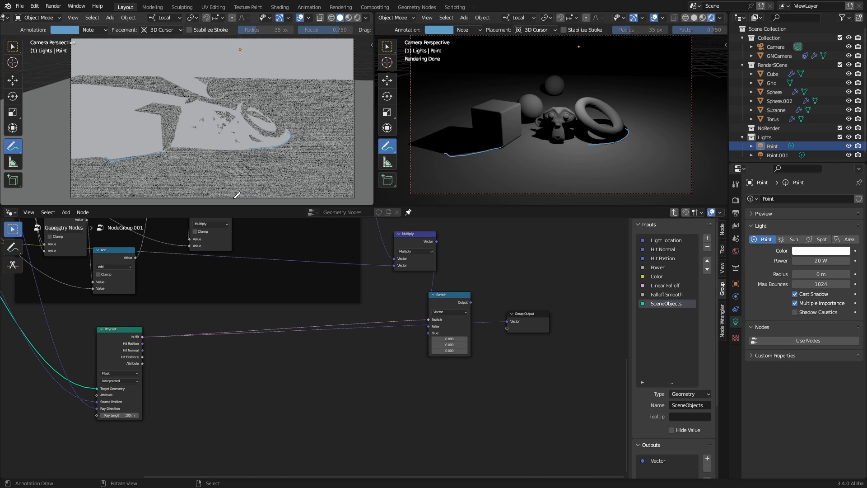
pyautogui.moveTo(471, 302); pyautogui.dragTo(506, 325)
# Annotate a long curved surface line with a sun symbol above it in the empty area below the nodes
pyautogui.moveTo(507, 379)
pyautogui.mouseDown(button='middle')
pyautogui.moveTo(465, 352)
pyautogui.moveTo(504, 352)
pyautogui.moveTo(490, 322)
pyautogui.mouseUp(button='middle')
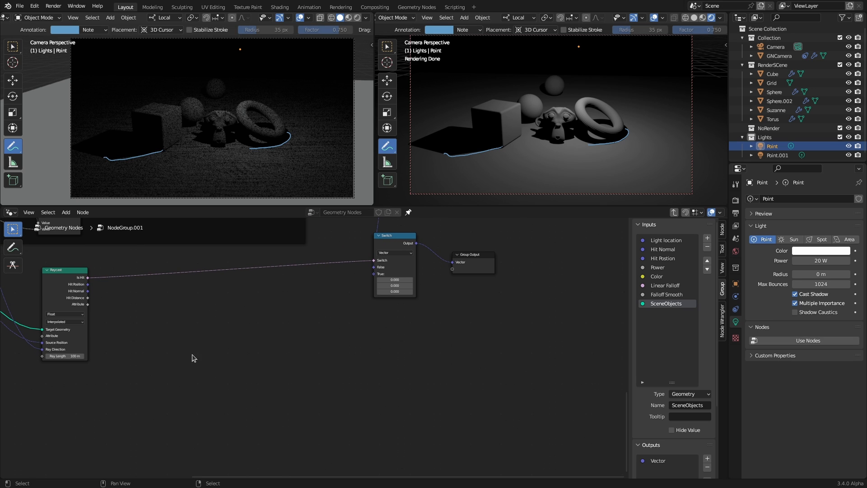
pyautogui.click(11, 253)
pyautogui.moveTo(222, 370)
pyautogui.mouseDown()
pyautogui.moveTo(255, 361)
pyautogui.moveTo(488, 390)
pyautogui.moveTo(587, 426)
pyautogui.mouseUp()
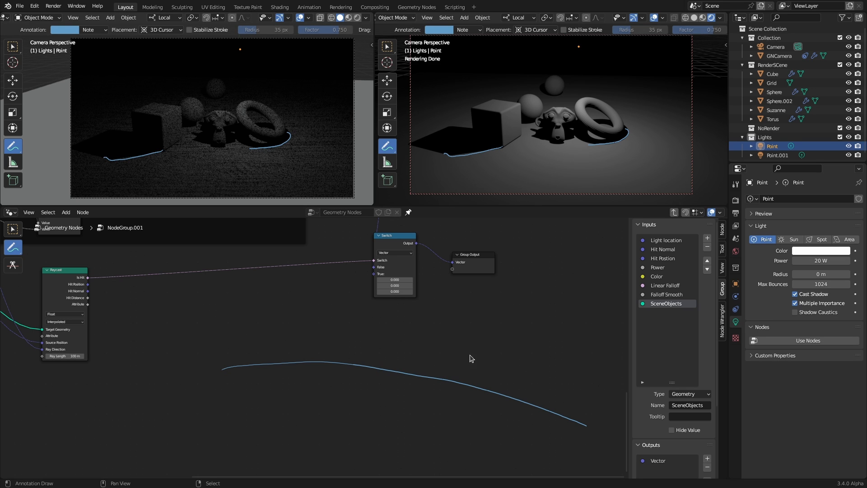
pyautogui.moveTo(473, 251); pyautogui.dragTo(475, 230)
pyautogui.moveTo(517, 285)
pyautogui.mouseDown()
pyautogui.moveTo(536, 296)
pyautogui.moveTo(521, 307)
pyautogui.mouseUp()
pyautogui.moveTo(506, 300); pyautogui.dragTo(488, 301)
pyautogui.moveTo(499, 285); pyautogui.dragTo(483, 289)
pyautogui.moveTo(468, 452); pyautogui.dragTo(456, 434, button='middle')
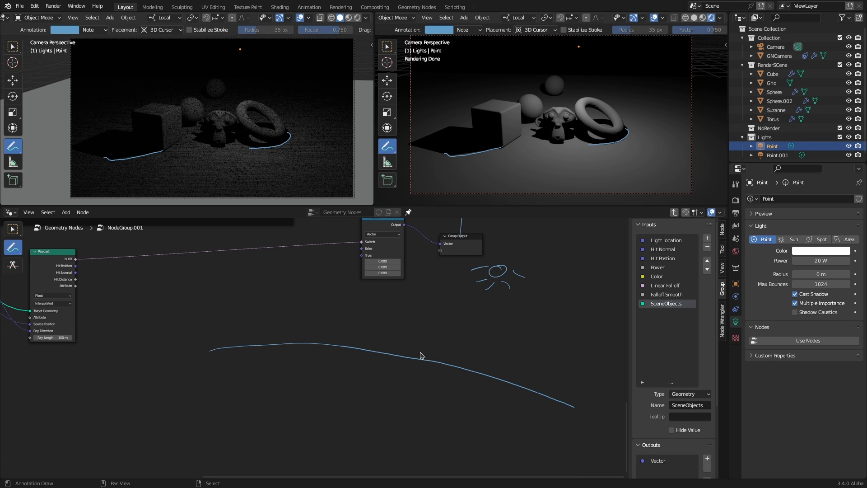
# Mark imprecise hit points with crosses on, above and below the annotated surface line
pyautogui.moveTo(415, 355); pyautogui.dragTo(422, 361)
pyautogui.moveTo(424, 348); pyautogui.dragTo(424, 370)
pyautogui.moveTo(247, 334)
pyautogui.mouseDown()
pyautogui.moveTo(239, 342)
pyautogui.moveTo(249, 339)
pyautogui.mouseUp()
pyautogui.moveTo(373, 339); pyautogui.dragTo(384, 346)
pyautogui.moveTo(382, 339); pyautogui.dragTo(375, 347)
pyautogui.moveTo(455, 387); pyautogui.dragTo(445, 397)
pyautogui.moveTo(545, 386); pyautogui.dragTo(546, 387)
pyautogui.moveTo(546, 381); pyautogui.dragTo(536, 388)
pyautogui.moveTo(469, 408); pyautogui.dragTo(444, 398, button='middle')
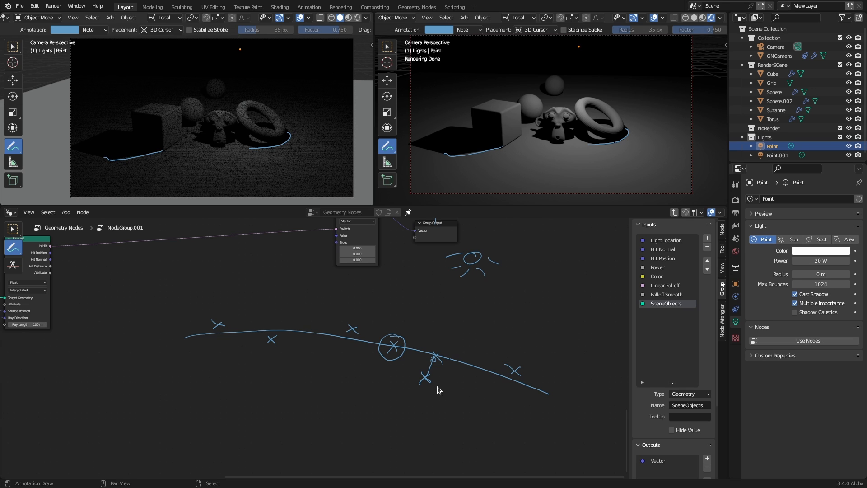
pyautogui.moveTo(439, 380)
pyautogui.mouseDown(button='middle')
pyautogui.moveTo(414, 386)
pyautogui.moveTo(449, 394)
pyautogui.mouseUp(button='middle')
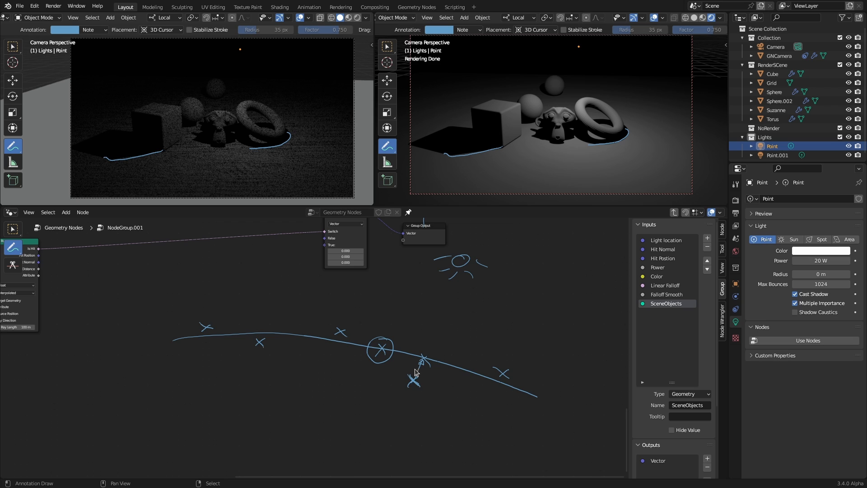
# Annotate a hit point offset above the surface line, with the offset arrow and a ray towards the sun
pyautogui.moveTo(430, 343); pyautogui.dragTo(426, 355)
pyautogui.moveTo(431, 336)
pyautogui.mouseDown()
pyautogui.moveTo(456, 287)
pyautogui.moveTo(448, 289)
pyautogui.mouseUp()
pyautogui.moveTo(429, 344); pyautogui.dragTo(409, 379)
pyautogui.moveTo(439, 334)
pyautogui.mouseDown()
pyautogui.moveTo(423, 345)
pyautogui.moveTo(438, 348)
pyautogui.mouseUp()
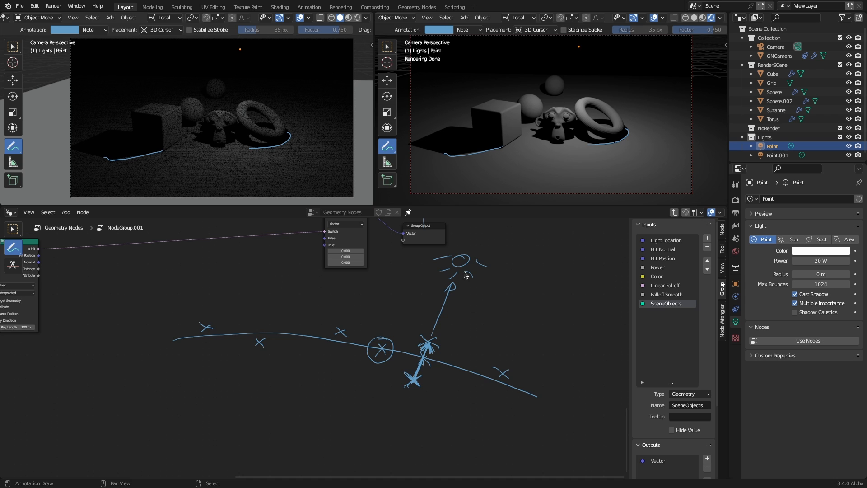
# Insert a reroute on the link feeding the Raycast's Ray Direction and place it to the lower left of the Raycast node
pyautogui.moveTo(220, 331); pyautogui.dragTo(530, 349, button='middle')
pyautogui.keyDown('ctrl'); pyautogui.moveTo(387, 326); pyautogui.dragTo(333, 396, button='middle'); pyautogui.keyUp('ctrl')
pyautogui.keyDown('ctrl'); pyautogui.moveTo(259, 385); pyautogui.dragTo(323, 340, button='middle'); pyautogui.keyUp('ctrl')
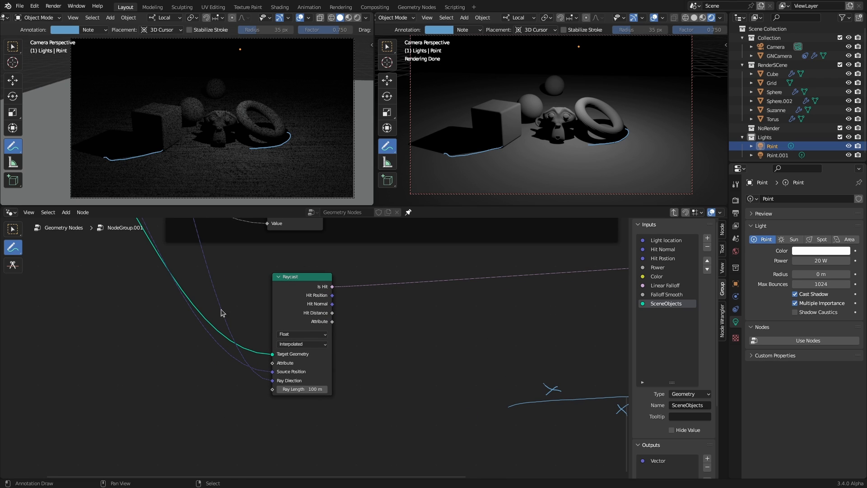
pyautogui.keyDown('shift'); pyautogui.moveTo(216, 299); pyautogui.dragTo(234, 309, button='right'); pyautogui.keyUp('shift')
pyautogui.press('g')
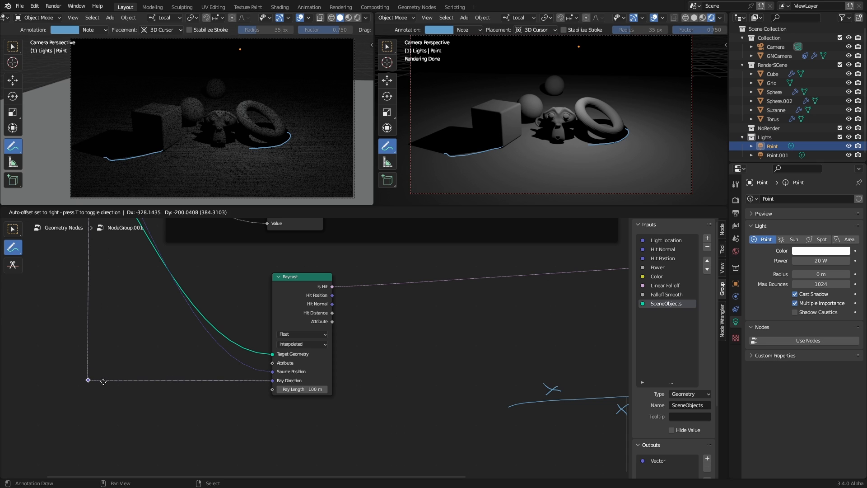
pyautogui.click(103, 383)
pyautogui.moveTo(223, 433); pyautogui.dragTo(341, 408, button='middle')
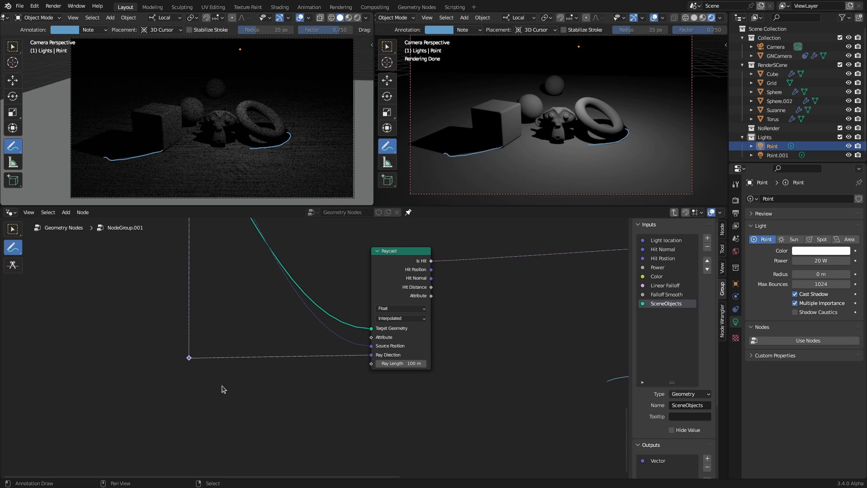
# Insert a Vector Math node set to Multiply on the link between the new reroute and Ray Direction
pyautogui.hotkey('shift', 'a')
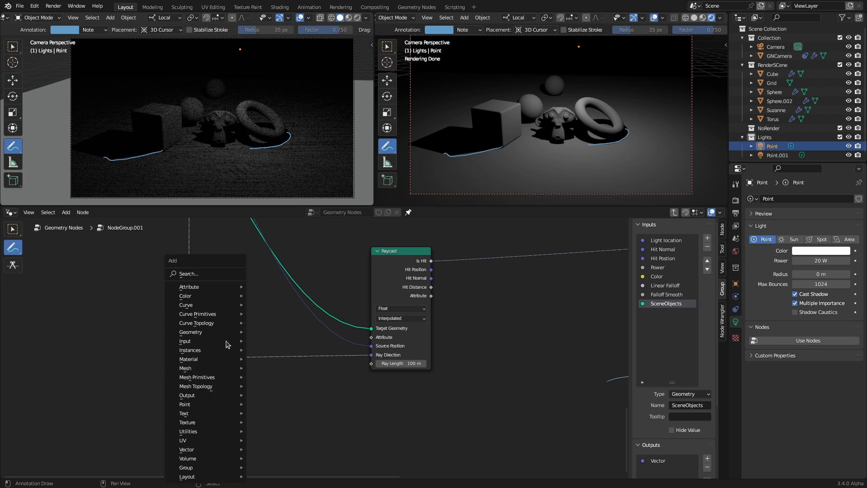
pyautogui.click(212, 273)
pyautogui.write('vector')
pyautogui.click(227, 298)
pyautogui.click(237, 346)
pyautogui.click(244, 345)
pyautogui.click(245, 310)
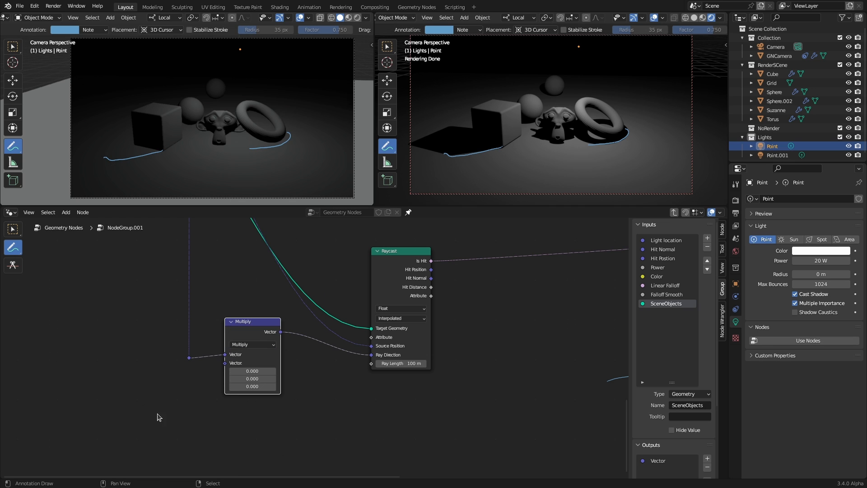
# Add a Value node beside the Multiply node and connect it to Multiply's second vector, removing the stray annotation stroke
pyautogui.hotkey('shift', 'a')
pyautogui.click(118, 270)
pyautogui.write('value')
pyautogui.press('Return')
pyautogui.click(156, 271)
pyautogui.moveTo(163, 271); pyautogui.dragTo(144, 389)
pyautogui.click(13, 230)
pyautogui.hotkey('ctrl', 'z')
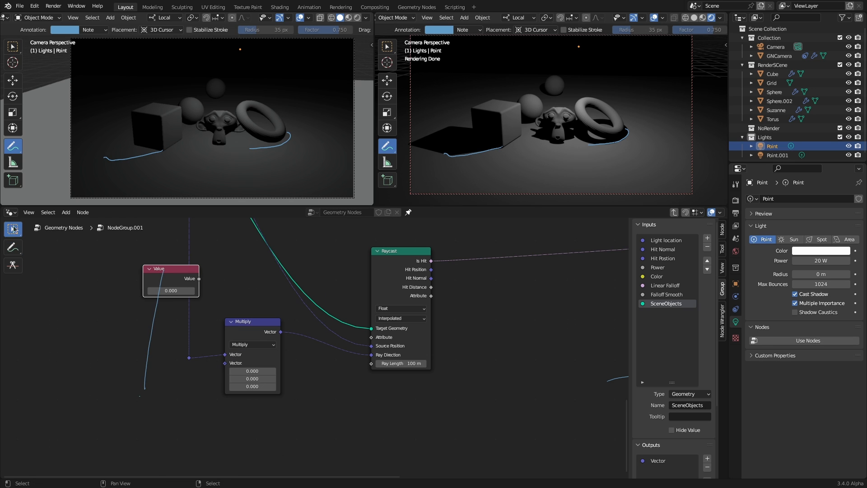
pyautogui.moveTo(188, 282)
pyautogui.mouseDown()
pyautogui.moveTo(188, 405)
pyautogui.moveTo(224, 364)
pyautogui.moveTo(223, 353)
pyautogui.mouseUp()
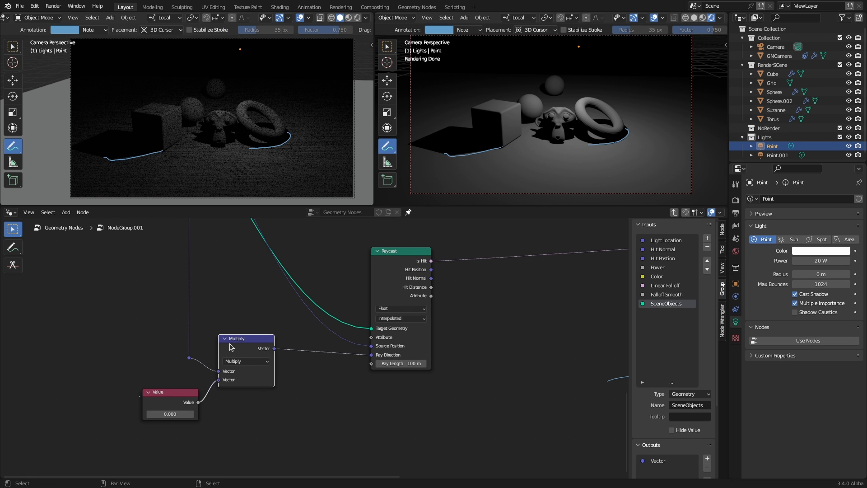
# Add a Vector Math Add node that sums the hit position and the Multiply result, and feed it into the Raycast's Source Position
pyautogui.moveTo(391, 350)
pyautogui.mouseDown(button='middle')
pyautogui.moveTo(208, 321)
pyautogui.moveTo(240, 376)
pyautogui.moveTo(405, 381)
pyautogui.moveTo(318, 374)
pyautogui.mouseUp(button='middle')
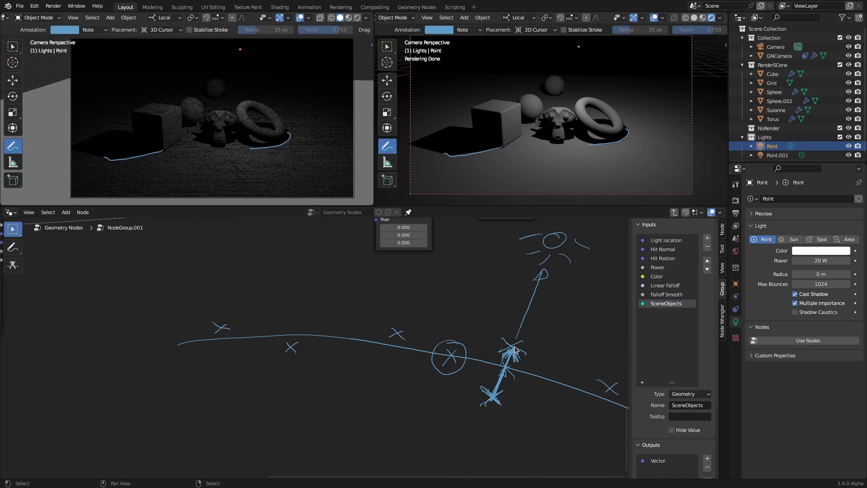
pyautogui.moveTo(113, 343)
pyautogui.mouseDown(button='middle')
pyautogui.moveTo(326, 401)
pyautogui.moveTo(385, 400)
pyautogui.mouseUp(button='middle')
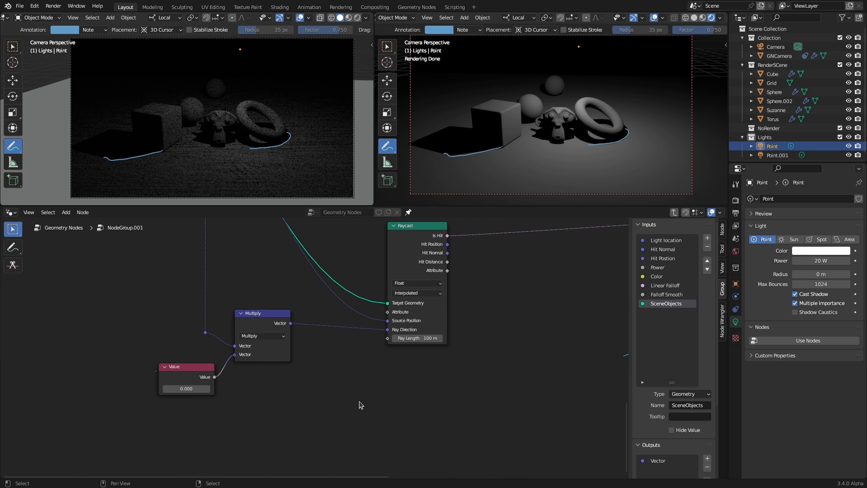
pyautogui.hotkey('shift', 'a')
pyautogui.click(319, 327)
pyautogui.click(291, 331)
pyautogui.moveTo(290, 323); pyautogui.dragTo(315, 407)
pyautogui.moveTo(336, 295); pyautogui.dragTo(315, 375)
pyautogui.moveTo(266, 314); pyautogui.dragTo(264, 351)
pyautogui.moveTo(190, 368); pyautogui.dragTo(158, 393)
pyautogui.moveTo(249, 351); pyautogui.dragTo(232, 366)
pyautogui.moveTo(338, 347); pyautogui.dragTo(389, 331)
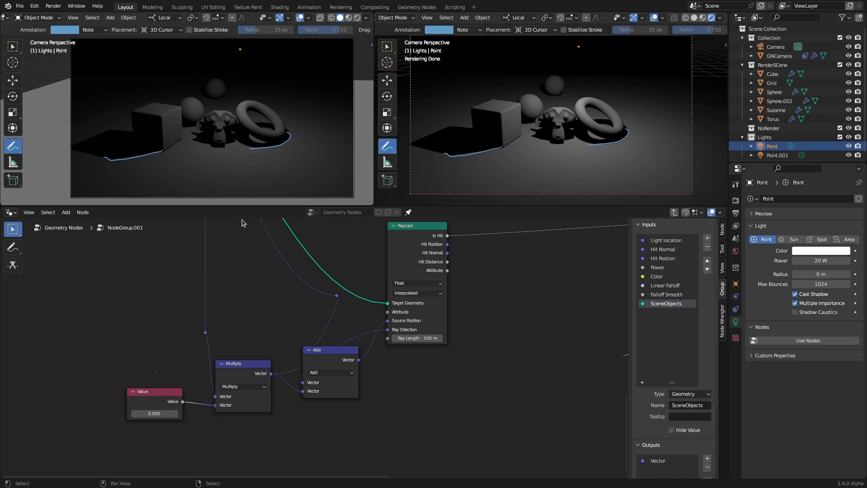
# Set the Value node that scales the ray-origin offset to 0.0001
pyautogui.scroll(5, 277, 149)
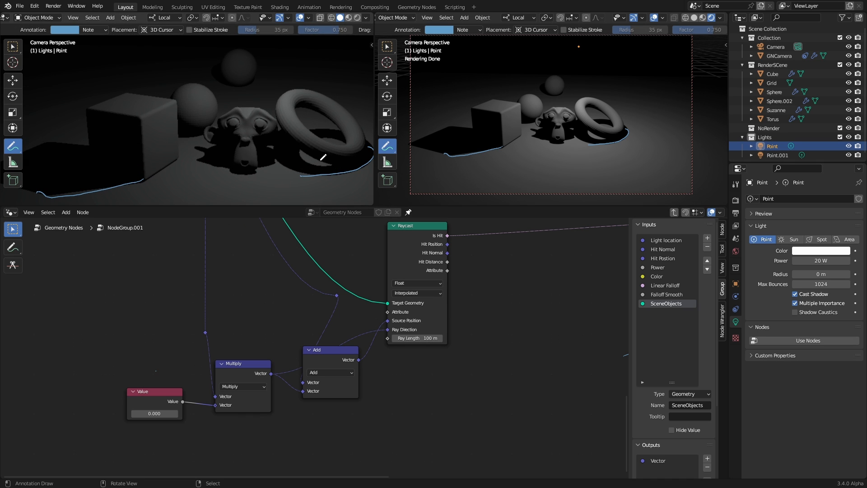
pyautogui.moveTo(322, 160); pyautogui.dragTo(272, 147, button='middle')
pyautogui.press('KP_0')
pyautogui.scroll(-2, 469, 344)
pyautogui.keyDown('ctrl'); pyautogui.moveTo(203, 386); pyautogui.dragTo(343, 308, button='middle'); pyautogui.keyUp('ctrl')
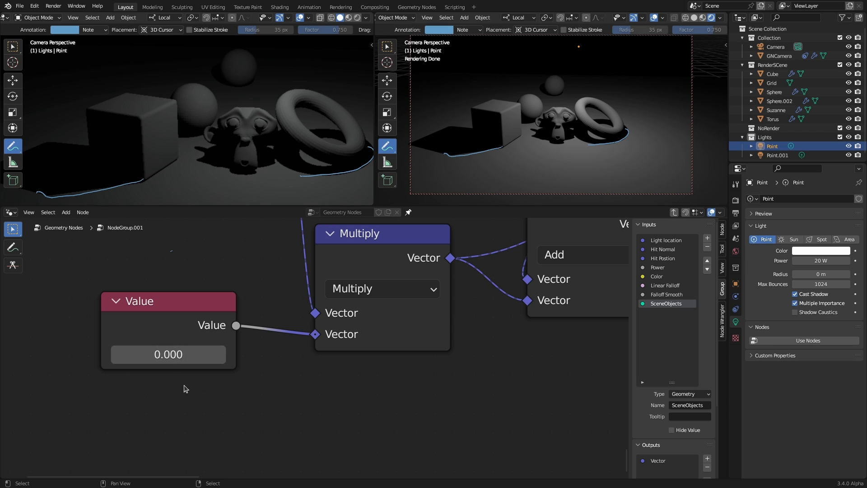
pyautogui.click(185, 357)
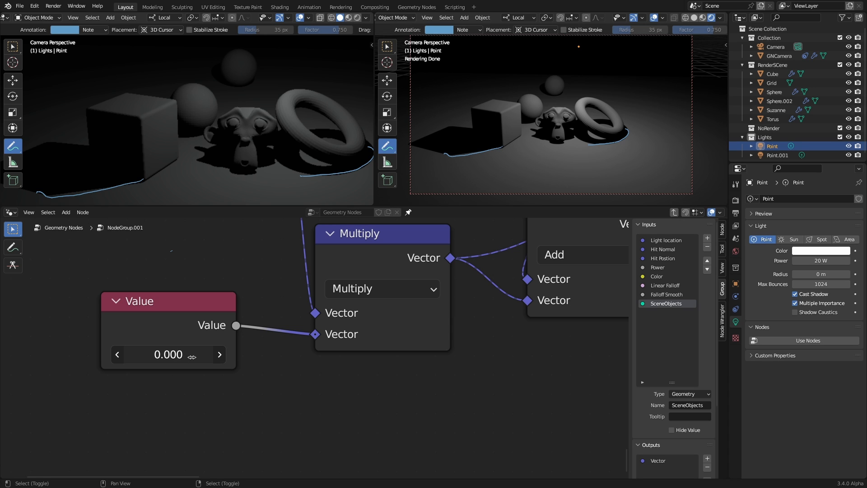
pyautogui.moveTo(237, 359)
pyautogui.mouseDown()
pyautogui.moveTo(260, 362)
pyautogui.moveTo(215, 365)
pyautogui.moveTo(227, 368)
pyautogui.mouseUp()
pyautogui.press('Escape')
pyautogui.click(192, 347)
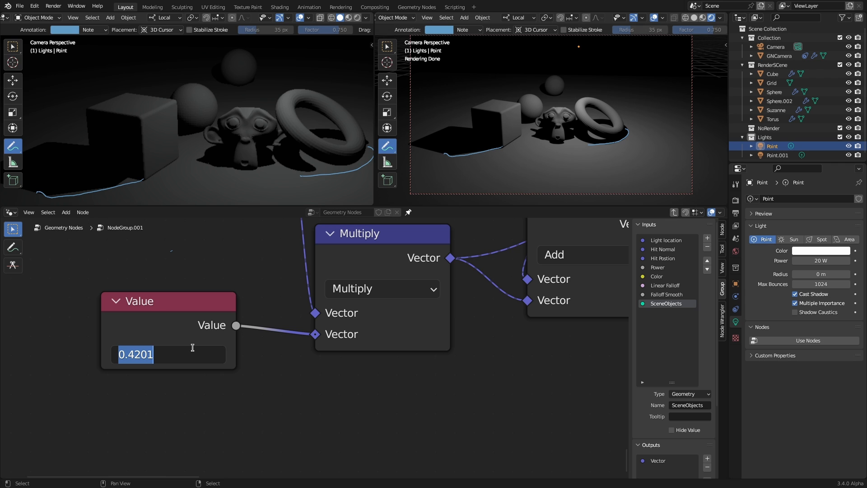
pyautogui.write('.0001')
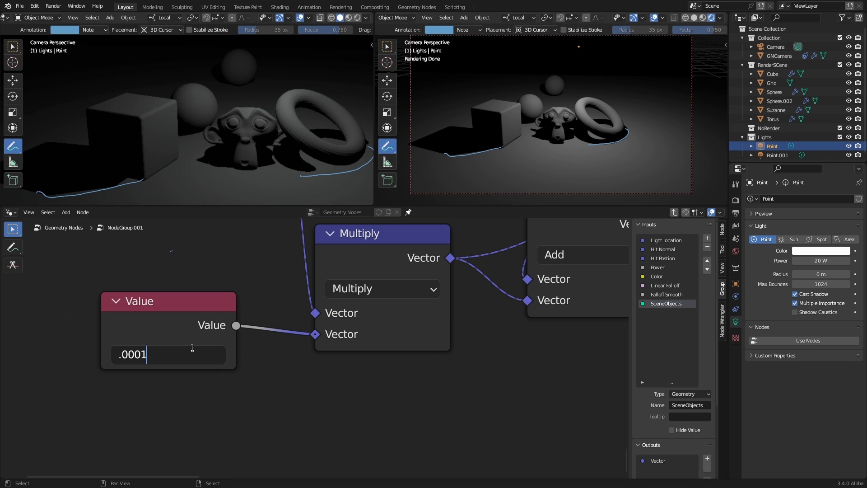
pyautogui.press('Return')
# Move the cube about 2.6 m up so it sits above the point light
pyautogui.scroll(-15, 316, 349)
pyautogui.moveTo(407, 339); pyautogui.dragTo(249, 415, button='middle')
pyautogui.moveTo(246, 109); pyautogui.dragTo(258, 156, button='middle')
pyautogui.click(16, 88)
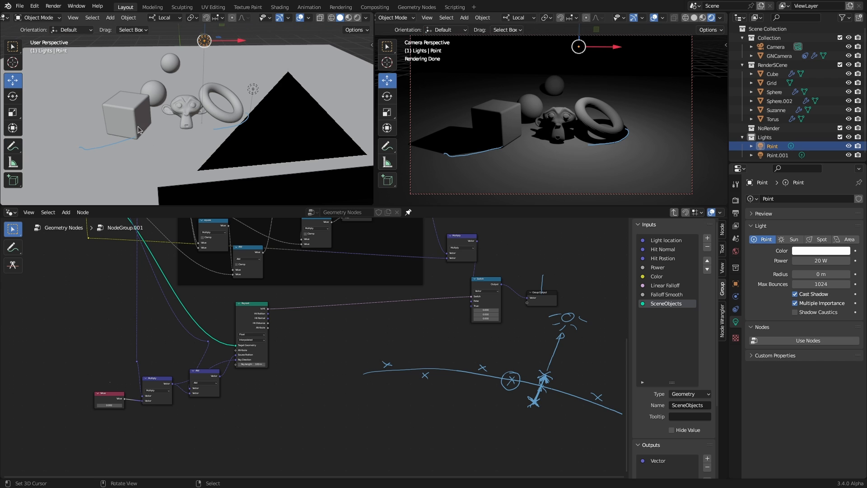
pyautogui.click(128, 114)
pyautogui.scroll(-4, 279, 122)
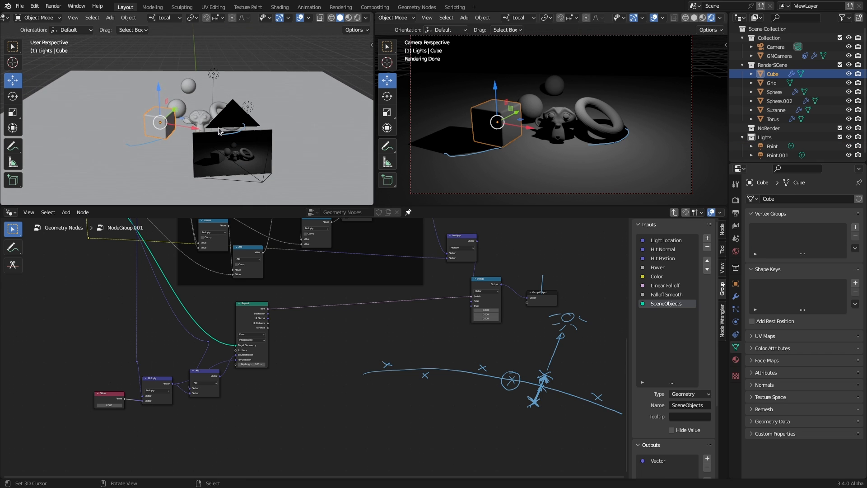
pyautogui.press('g')
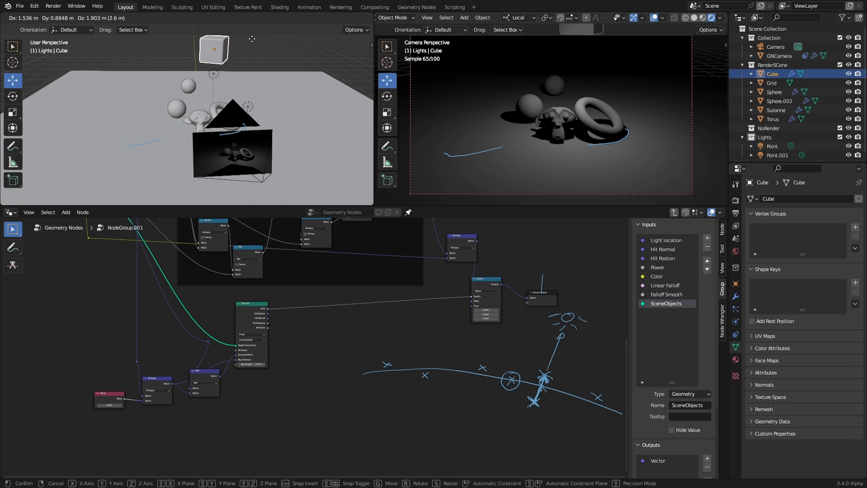
pyautogui.click(247, 44)
pyautogui.moveTo(254, 59); pyautogui.dragTo(355, 58, button='middle')
pyautogui.press('g')
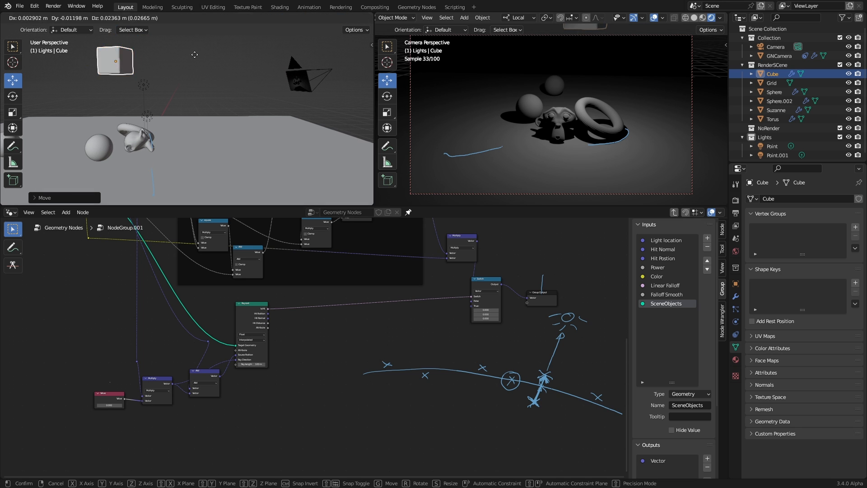
pyautogui.click(177, 69)
pyautogui.moveTo(343, 111); pyautogui.dragTo(287, 158, button='middle')
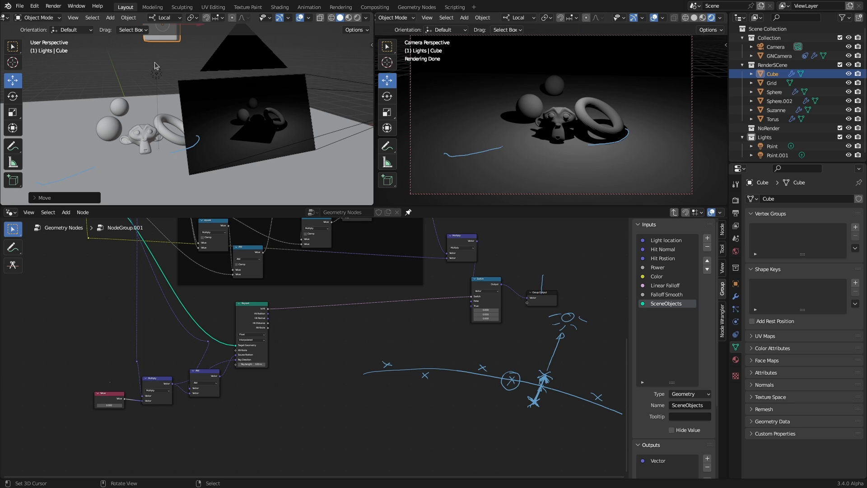
# Branch a link from the light-distance value to a new reroute below the Add node
pyautogui.moveTo(316, 347)
pyautogui.keyDown('ctrl'); pyautogui.mouseDown(button='middle')
pyautogui.moveTo(312, 361)
pyautogui.moveTo(317, 341)
pyautogui.mouseUp(button='middle'); pyautogui.keyUp('ctrl')
pyautogui.moveTo(276, 428); pyautogui.dragTo(291, 416, button='middle')
pyautogui.keyDown('ctrl'); pyautogui.moveTo(308, 365); pyautogui.dragTo(308, 361, button='middle'); pyautogui.keyUp('ctrl')
pyautogui.moveTo(235, 266); pyautogui.dragTo(329, 438, button='middle')
pyautogui.keyDown('ctrl'); pyautogui.moveTo(275, 284); pyautogui.dragTo(275, 264, button='middle'); pyautogui.keyUp('ctrl')
pyautogui.moveTo(203, 263); pyautogui.dragTo(296, 393)
pyautogui.write('rer')
pyautogui.press('Return')
pyautogui.click(296, 394)
# Label the new reroute distanceFromLight
pyautogui.press('F2')
pyautogui.write('c')
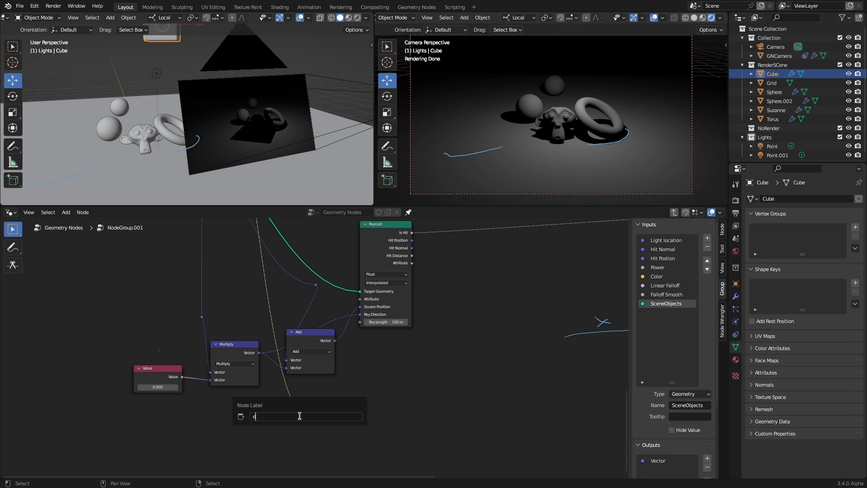
pyautogui.write('istanceFromLight')
pyautogui.press('Return')
pyautogui.click(292, 436)
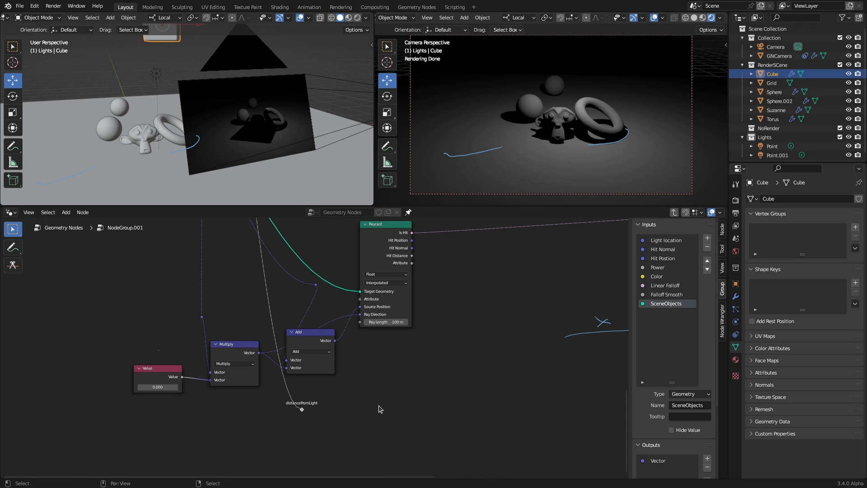
# Add a Compare node set to Less Than and connect the Raycast's Hit Distance to its A input
pyautogui.moveTo(445, 272); pyautogui.dragTo(367, 306, button='middle')
pyautogui.hotkey('shift', 'a')
pyautogui.write('scompare')
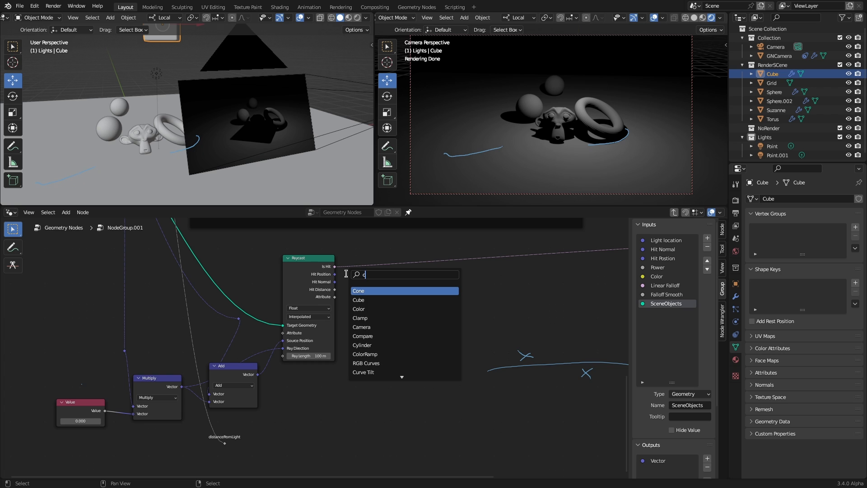
pyautogui.press('Return')
pyautogui.click(416, 316)
pyautogui.moveTo(335, 289); pyautogui.dragTo(374, 317)
pyautogui.click(409, 309)
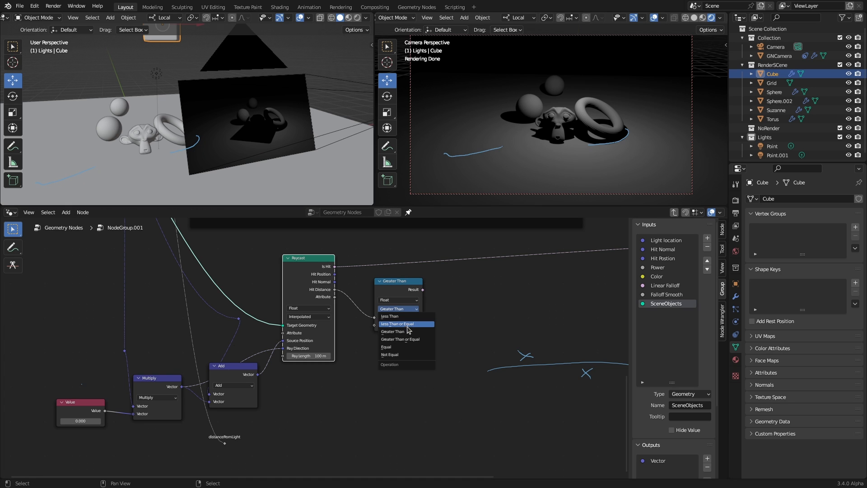
pyautogui.click(392, 316)
# Connect distanceFromLight to the Less Than node's B input and tidy the reroute and node next to the Raycast
pyautogui.moveTo(224, 444); pyautogui.dragTo(374, 325)
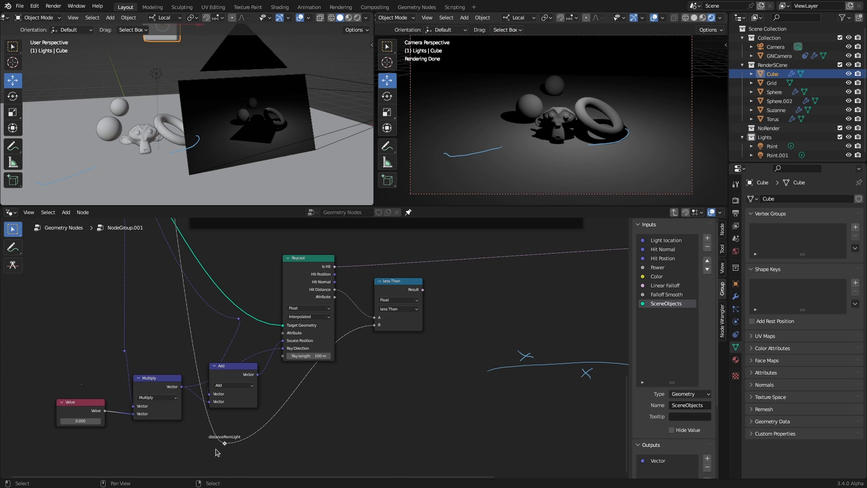
pyautogui.moveTo(222, 446); pyautogui.dragTo(341, 334)
pyautogui.moveTo(412, 373); pyautogui.dragTo(266, 381, button='middle')
pyautogui.moveTo(238, 297); pyautogui.dragTo(234, 311)
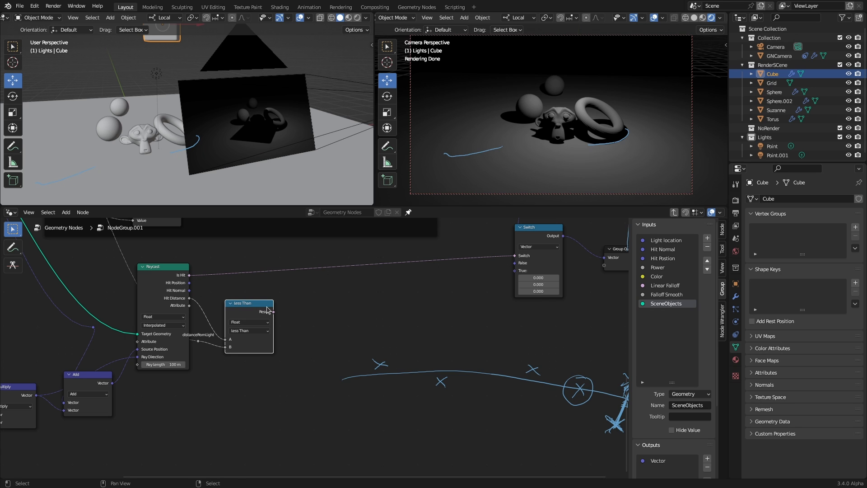
# Add a Boolean Math And node combining Is Hit with the Less Than result, and connect it to the Switch node's Switch input
pyautogui.hotkey('shift', 'a')
pyautogui.click(317, 274)
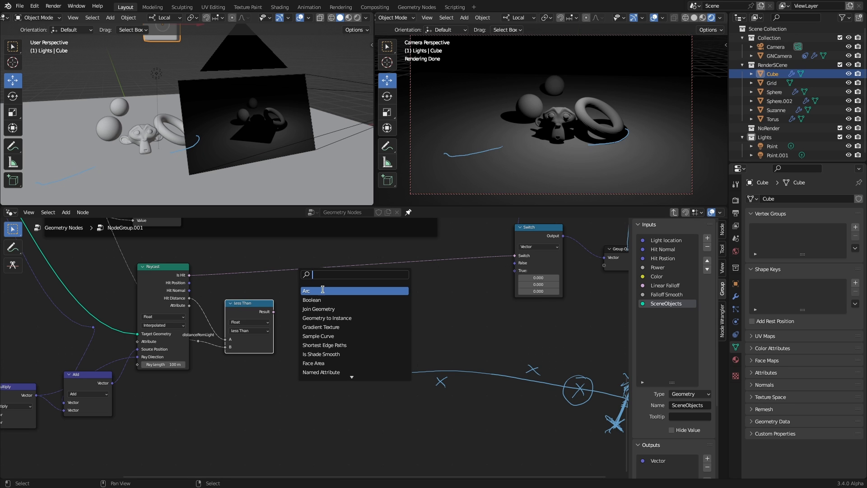
pyautogui.write('and')
pyautogui.press('Return')
pyautogui.click(321, 281)
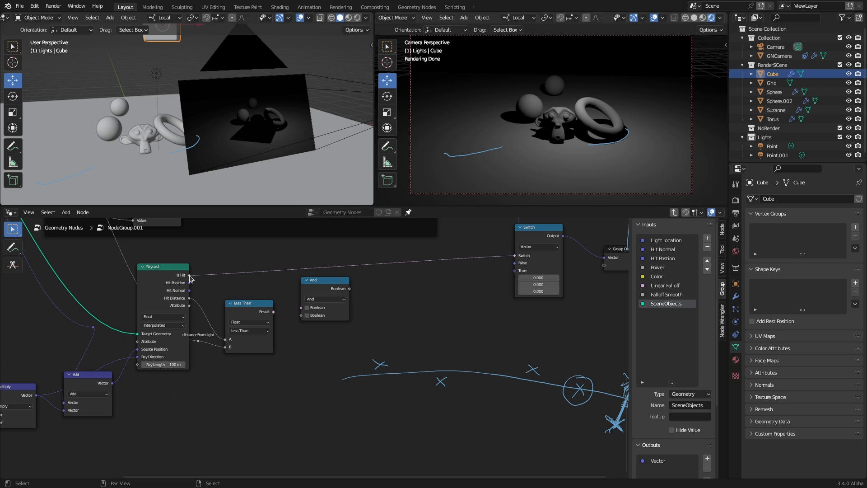
pyautogui.moveTo(189, 275); pyautogui.dragTo(299, 318)
pyautogui.moveTo(350, 292); pyautogui.dragTo(515, 256)
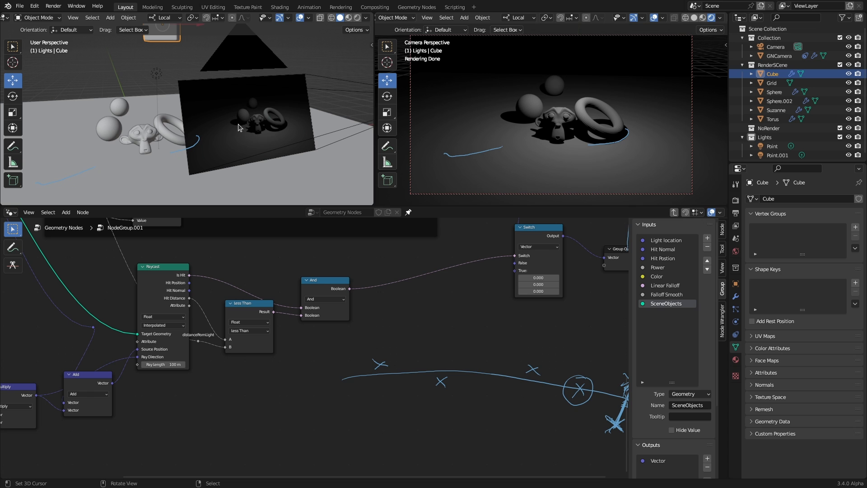
# Lower the cube back onto the ground plane and position it among the other objects beside the monkey head
pyautogui.scroll(-3, 353, 335)
pyautogui.scroll(-3, 217, 131)
pyautogui.moveTo(217, 131); pyautogui.dragTo(284, 117, button='middle')
pyautogui.moveTo(159, 37); pyautogui.dragTo(160, 103)
pyautogui.press('KP_3')
pyautogui.moveTo(217, 107); pyautogui.dragTo(218, 100)
pyautogui.moveTo(614, 124); pyautogui.dragTo(547, 105)
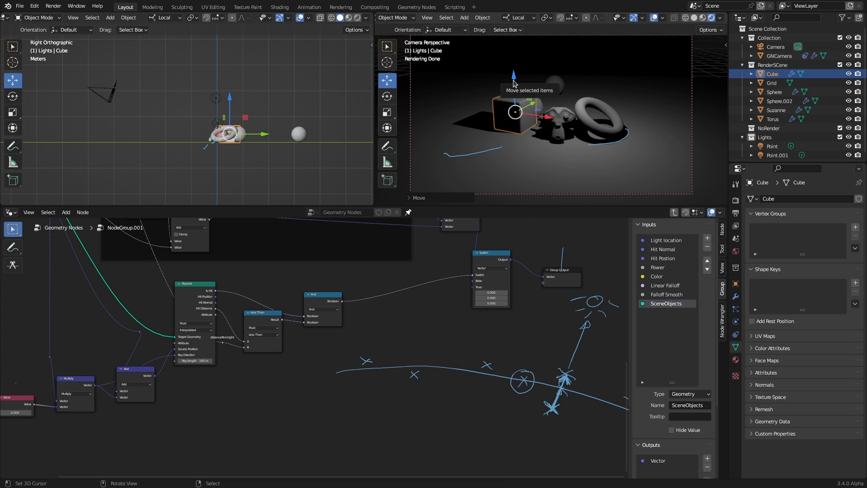
# Clear the annotation strokes from the 3D viewports and return the solid-shaded viewport to the camera view
pyautogui.press('w')
pyautogui.press('n')
pyautogui.press('n')
pyautogui.press('KP_0')
pyautogui.moveTo(337, 128); pyautogui.dragTo(298, 136, button='middle')
pyautogui.press('KP_0')
pyautogui.scroll(5, 312, 89)
pyautogui.click(312, 89)
pyautogui.moveTo(611, 134); pyautogui.dragTo(639, 142, button='middle')
# Move the Point light along its X axis until it hangs above the cube
pyautogui.click(772, 146)
pyautogui.click(387, 80)
pyautogui.moveTo(600, 46); pyautogui.dragTo(518, 72)
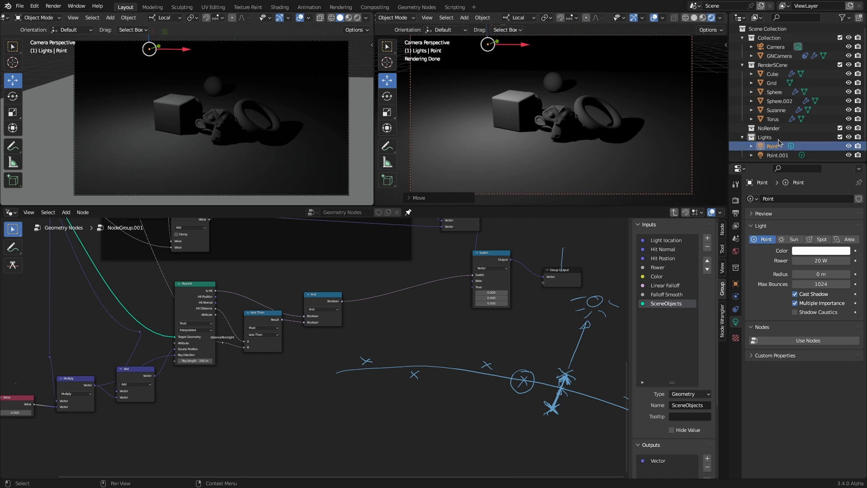
# Set the Point.001 light's power to 10 W and the Power of its NodeGroup.001 node in the parent tree to 10
pyautogui.click(776, 156)
pyautogui.click(828, 261)
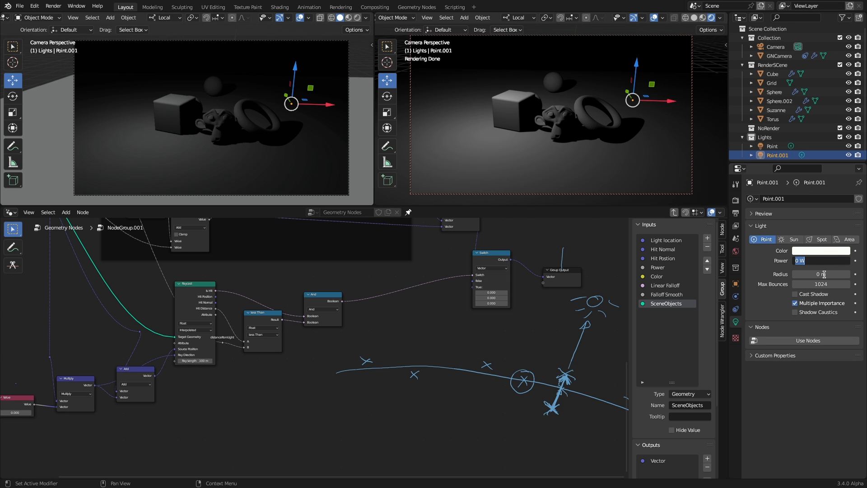
pyautogui.press('Return')
pyautogui.click(674, 212)
pyautogui.moveTo(585, 350); pyautogui.dragTo(488, 277, button='middle')
pyautogui.click(331, 349)
pyautogui.write('10')
pyautogui.press('Return')
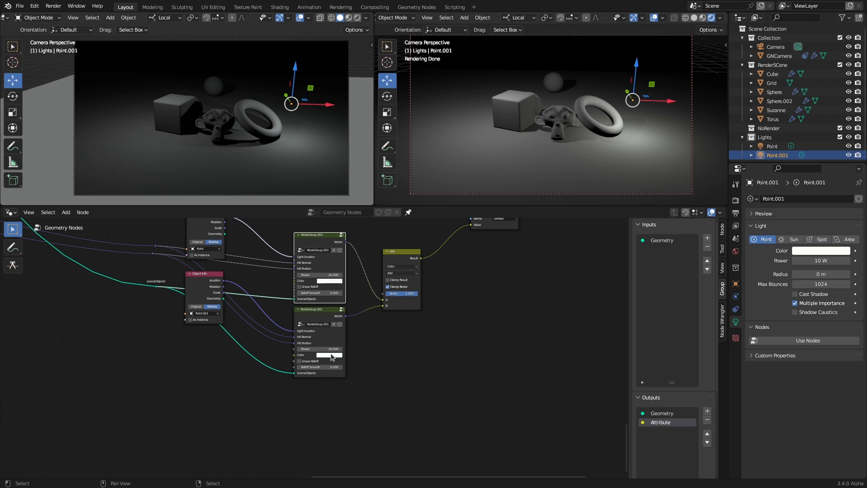
# Move the Point.001 light farther along X and raise it above the torus, and toggle its Cast Shadow option
pyautogui.moveTo(671, 102); pyautogui.dragTo(682, 101)
pyautogui.moveTo(652, 65); pyautogui.dragTo(654, 38)
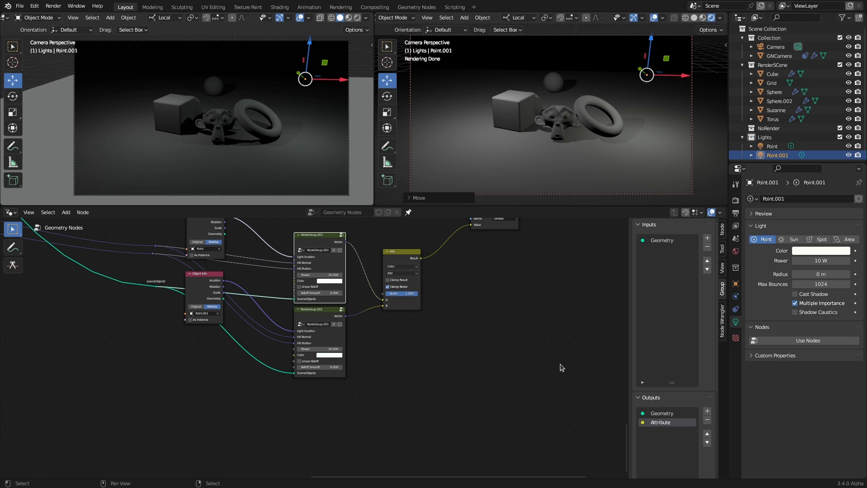
pyautogui.click(795, 294)
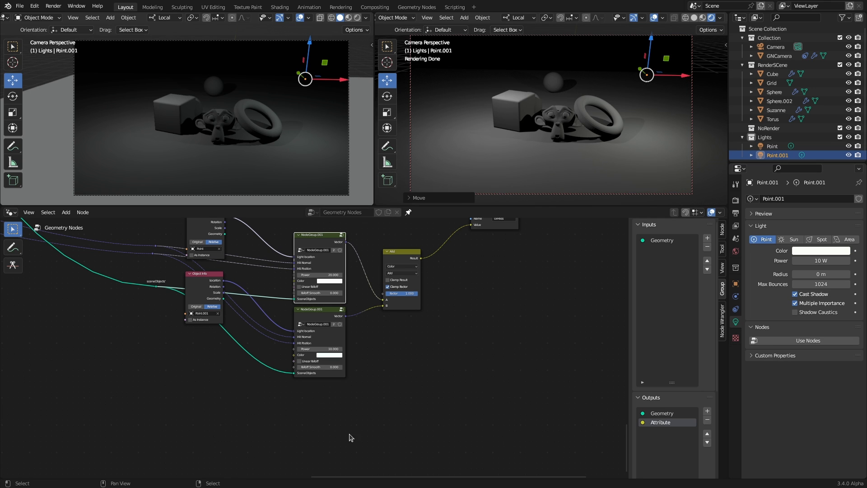
# Reframe the camera closer on the cube, Suzanne and torus, and switch the solid viewport's lighting to Flat
pyautogui.press('g')
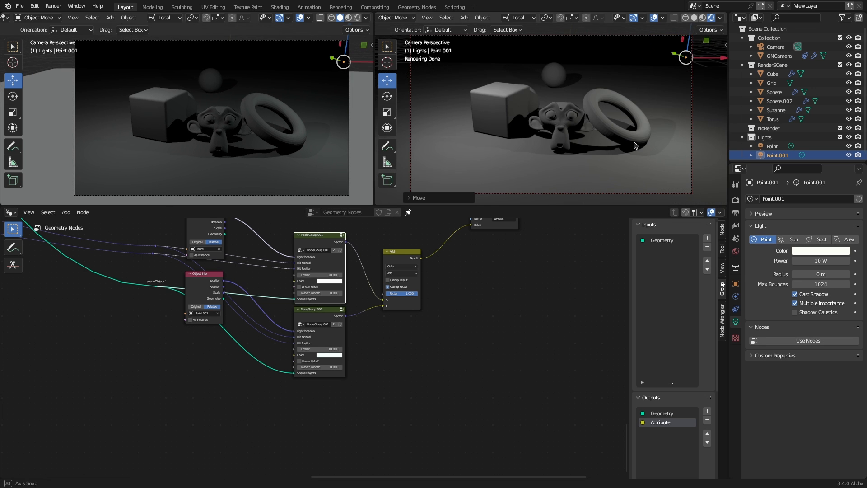
pyautogui.moveTo(629, 144); pyautogui.dragTo(629, 143, button='middle')
pyautogui.keyDown('shift'); pyautogui.moveTo(630, 143); pyautogui.dragTo(622, 147, button='middle'); pyautogui.keyUp('shift')
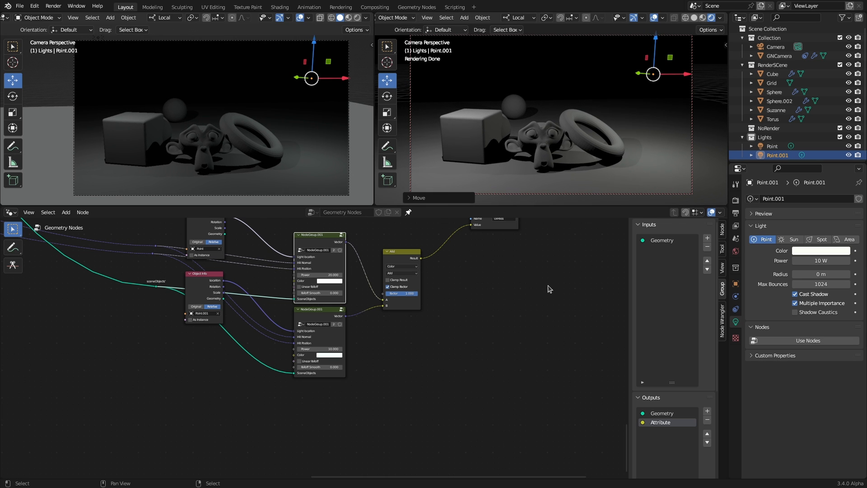
pyautogui.click(366, 18)
pyautogui.click(389, 61)
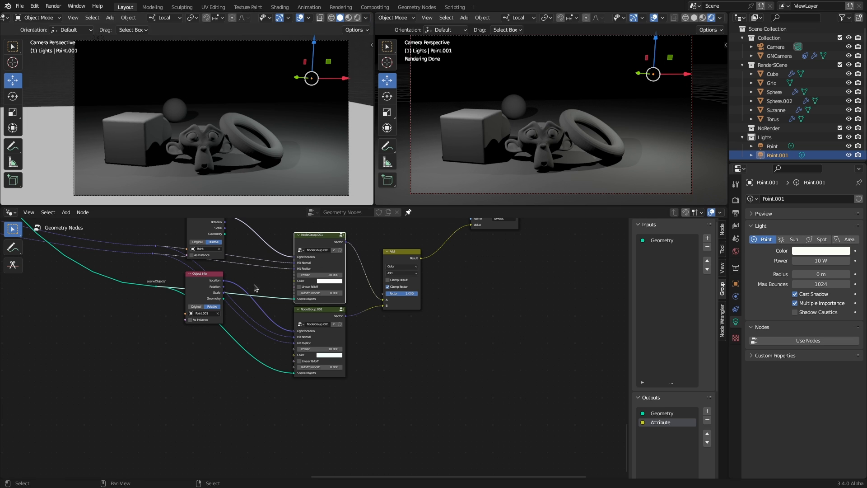
# Toggle the Point.001 light's Cast Shadow option off and back on
pyautogui.moveTo(420, 342); pyautogui.dragTo(360, 389, button='middle')
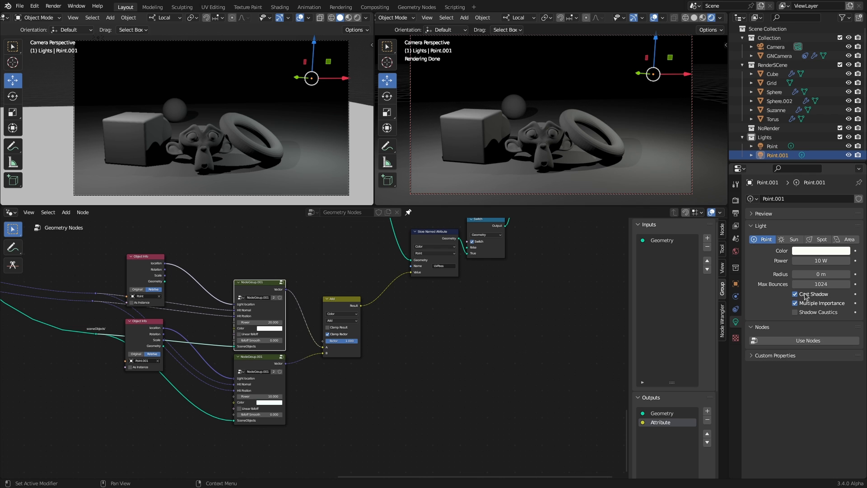
pyautogui.click(795, 294)
pyautogui.click(795, 294)
# Open the NodeGroup.001 group and add a Boolean group input named Cast Shadow below SceneObjects
pyautogui.click(282, 283)
pyautogui.moveTo(520, 316); pyautogui.dragTo(352, 302, button='middle')
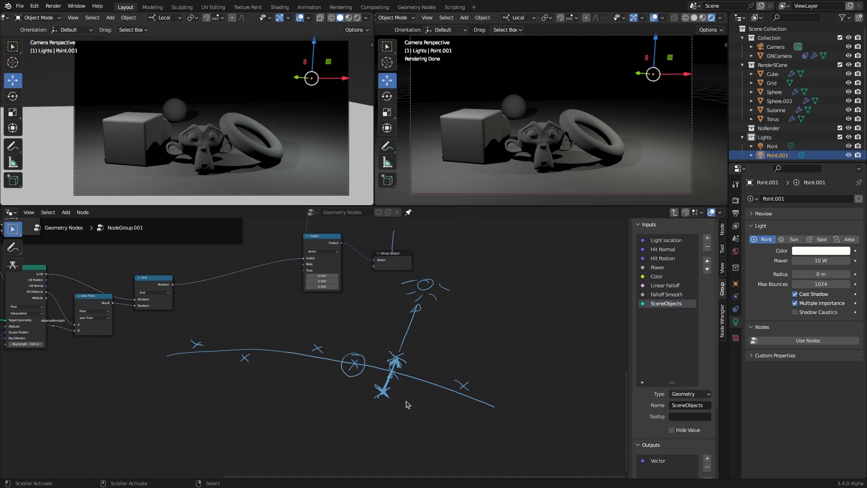
pyautogui.click(664, 296)
pyautogui.click(672, 286)
pyautogui.click(706, 239)
pyautogui.click(708, 270)
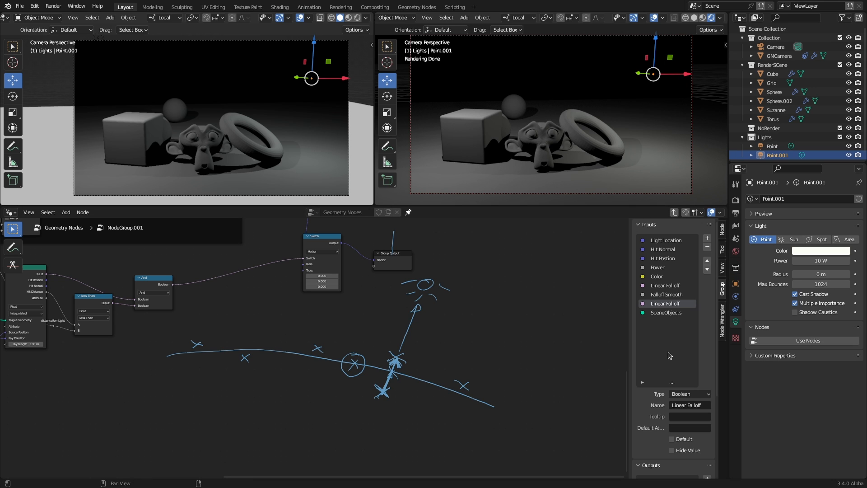
pyautogui.click(708, 270)
pyautogui.doubleClick(668, 313)
pyautogui.write('Cast')
pyautogui.press('Return')
# Make room before the Group Output node and add a second Switch node set to Vector there
pyautogui.moveTo(436, 310); pyautogui.dragTo(547, 375, button='middle')
pyautogui.moveTo(510, 319); pyautogui.dragTo(578, 299)
pyautogui.moveTo(427, 301); pyautogui.dragTo(444, 307)
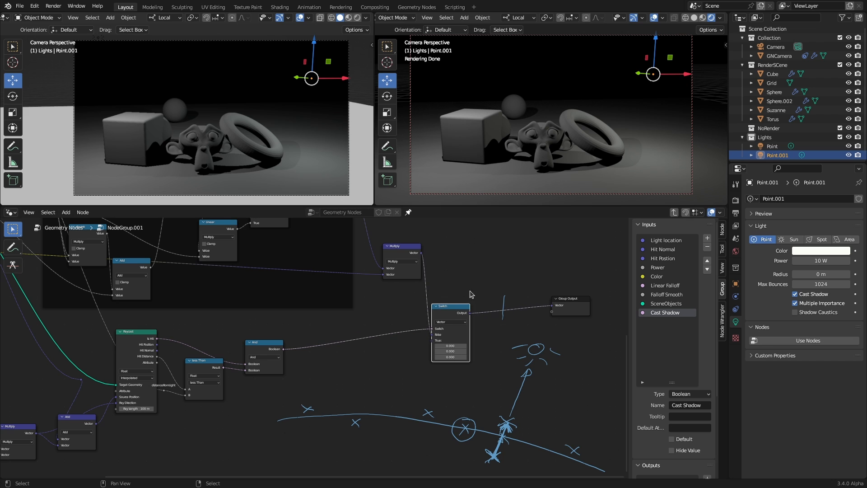
pyautogui.hotkey('shift', 'a')
pyautogui.click(454, 271)
pyautogui.write('switch')
pyautogui.press('Return')
pyautogui.click(506, 260)
pyautogui.click(507, 267)
pyautogui.press('v')
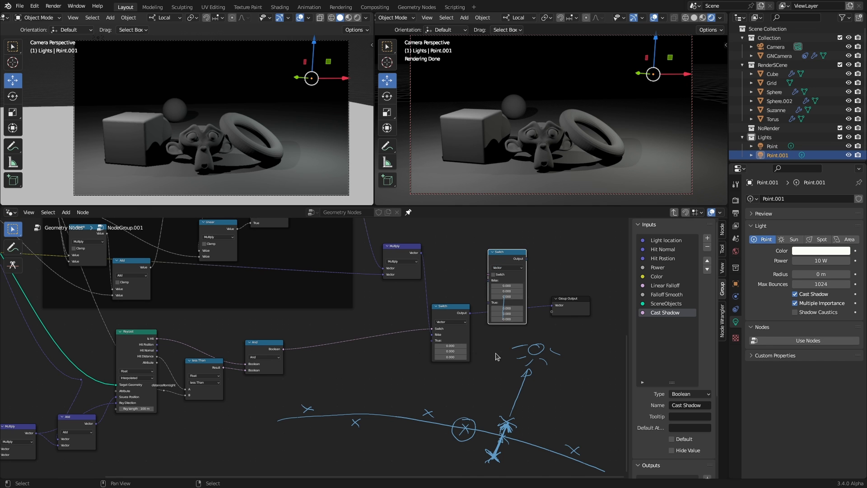
pyautogui.press('g')
pyautogui.click(510, 327)
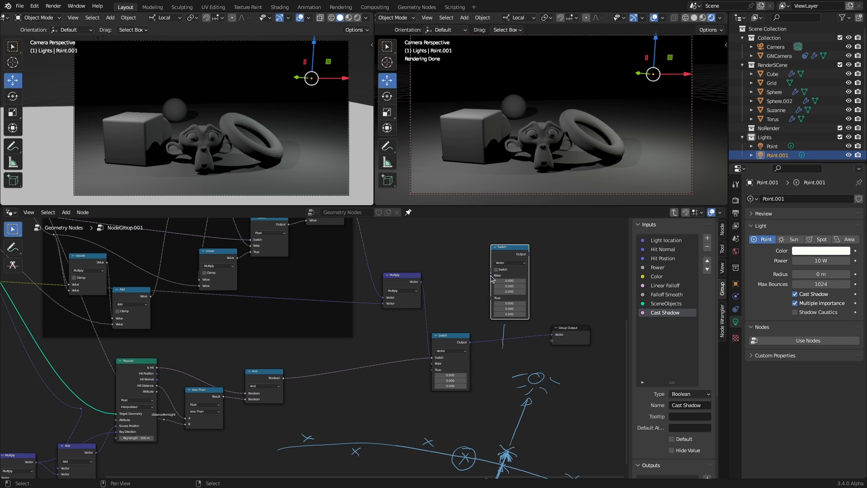
# Wire the Multiply result to the new Switch's False, the shadow Switch to True, its output to Group Output, and try the node's Cast Shadow option
pyautogui.moveTo(470, 342); pyautogui.dragTo(491, 297)
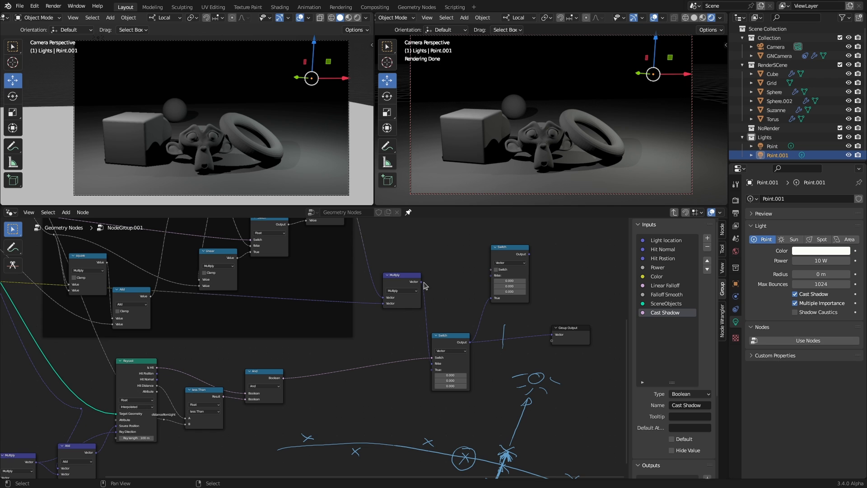
pyautogui.moveTo(421, 282); pyautogui.dragTo(491, 275)
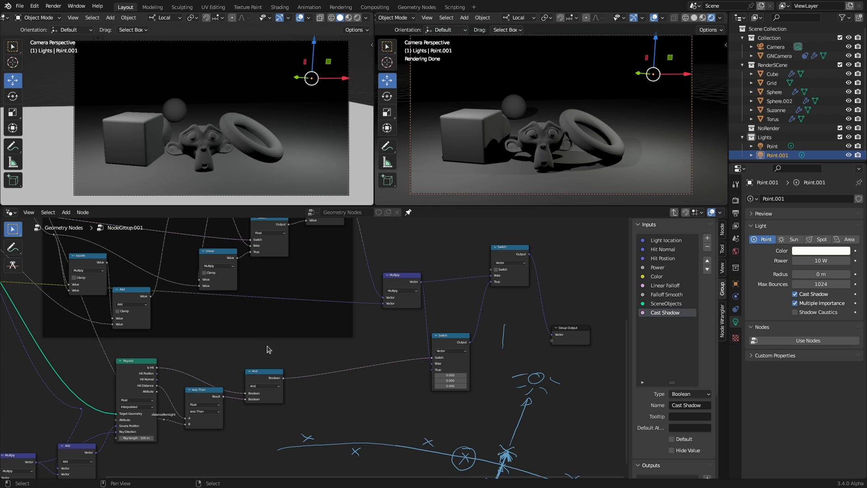
pyautogui.press('Tab')
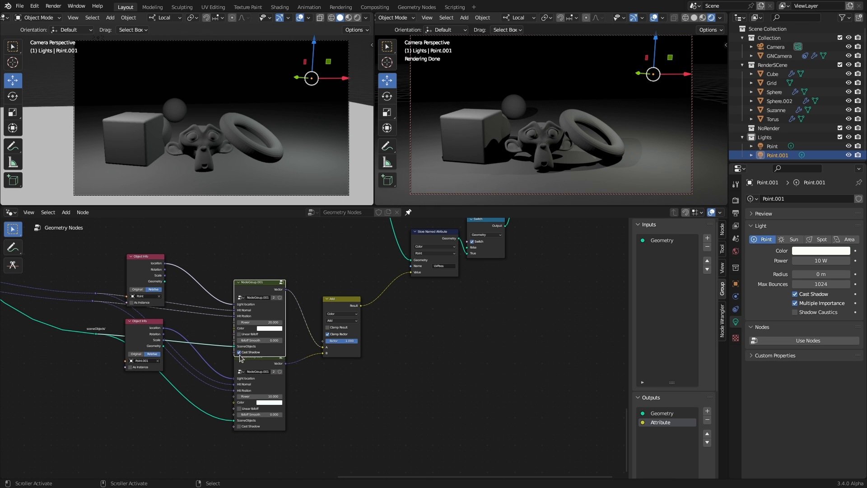
pyautogui.click(240, 353)
pyautogui.click(239, 353)
# Reposition the new Switch inside the group and connect the Group Input's Cast Shadow socket to its Switch input
pyautogui.click(282, 285)
pyautogui.moveTo(497, 375); pyautogui.dragTo(440, 335, button='middle')
pyautogui.moveTo(458, 302); pyautogui.dragTo(440, 344, button='middle')
pyautogui.moveTo(434, 253); pyautogui.dragTo(437, 299)
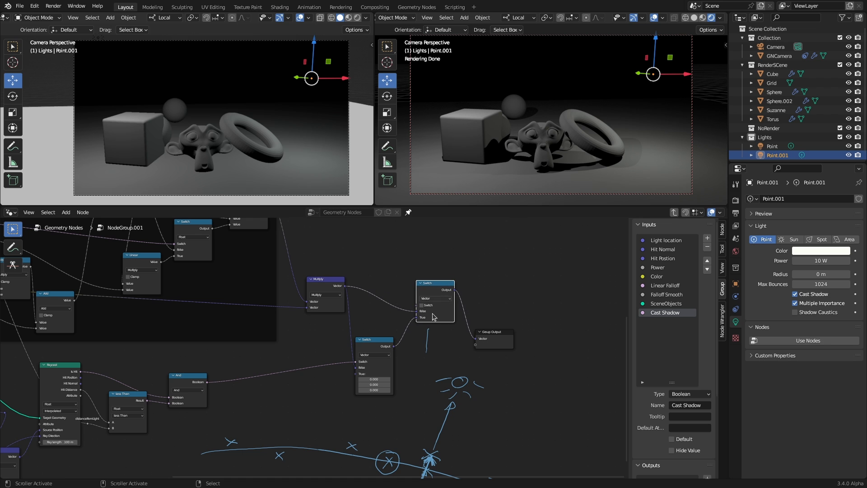
pyautogui.moveTo(249, 380); pyautogui.dragTo(418, 364, button='middle')
pyautogui.moveTo(168, 356); pyautogui.dragTo(200, 354, button='middle')
pyautogui.keyDown('ctrl'); pyautogui.moveTo(201, 354); pyautogui.dragTo(199, 388, button='middle'); pyautogui.keyUp('ctrl')
pyautogui.moveTo(160, 260)
pyautogui.mouseDown()
pyautogui.moveTo(195, 287)
pyautogui.moveTo(531, 312)
pyautogui.mouseUp()
# Test the Cast Shadow option on both NodeGroup.001 nodes in the parent tree and leave it enabled on each
pyautogui.click(677, 212)
pyautogui.scroll(3, 304, 387)
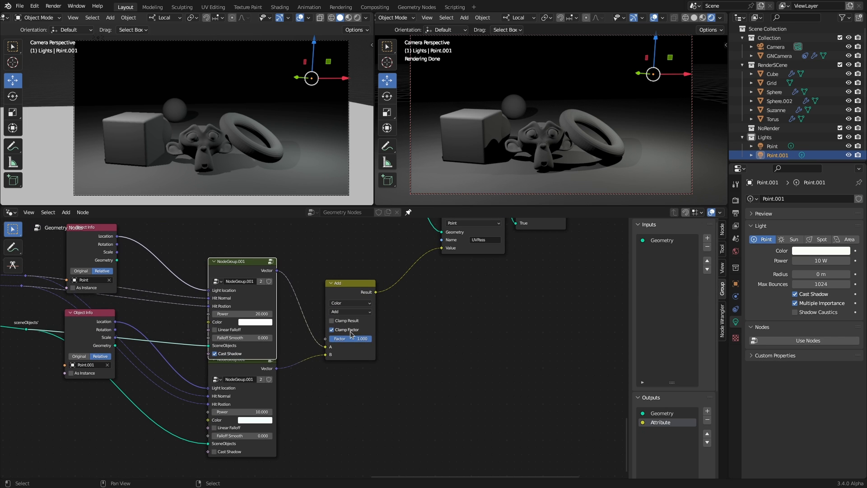
pyautogui.click(215, 354)
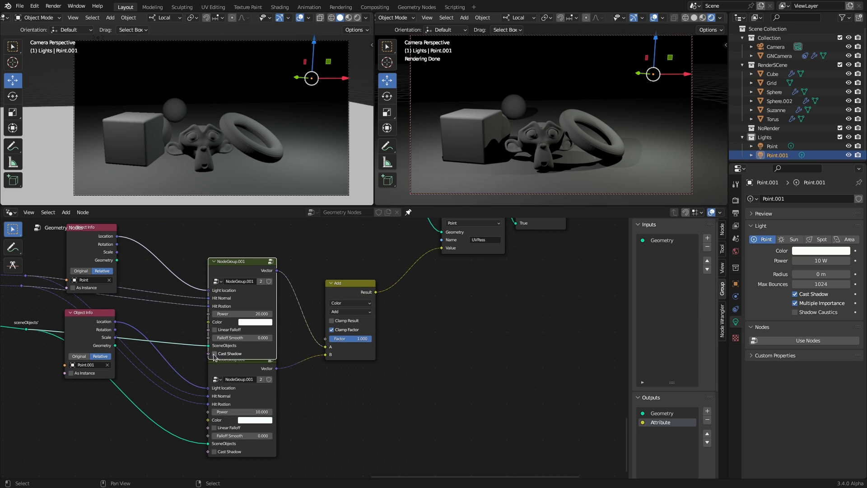
pyautogui.click(215, 354)
pyautogui.click(214, 452)
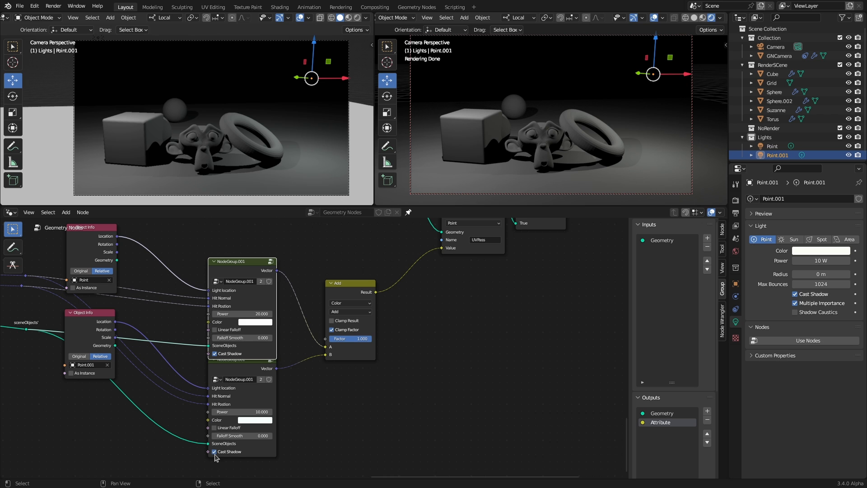
pyautogui.click(214, 453)
pyautogui.click(215, 452)
# Switch to the Select Box tool, hide Text Info and Origins in the Geometry Nodes render's viewport, and set its lighting to Flat
pyautogui.click(271, 262)
pyautogui.moveTo(488, 318)
pyautogui.keyDown('ctrl'); pyautogui.mouseDown(button='middle')
pyautogui.moveTo(497, 365)
pyautogui.moveTo(325, 356)
pyautogui.mouseUp(button='middle'); pyautogui.keyUp('ctrl')
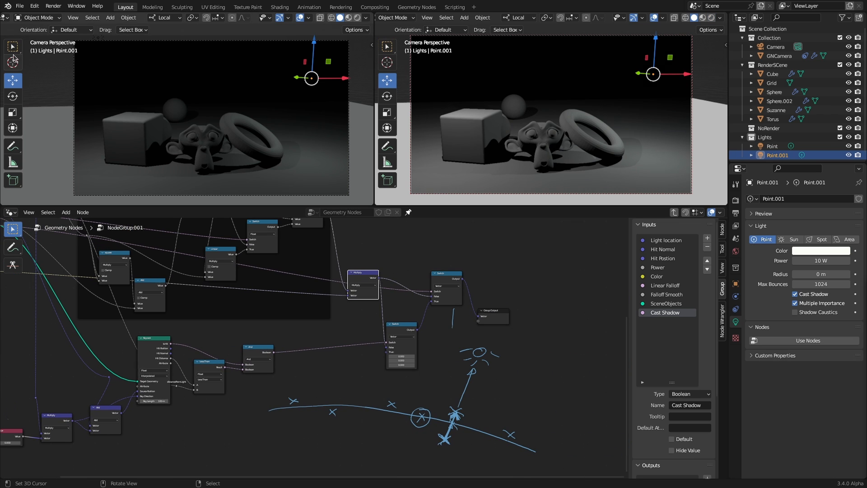
pyautogui.click(13, 49)
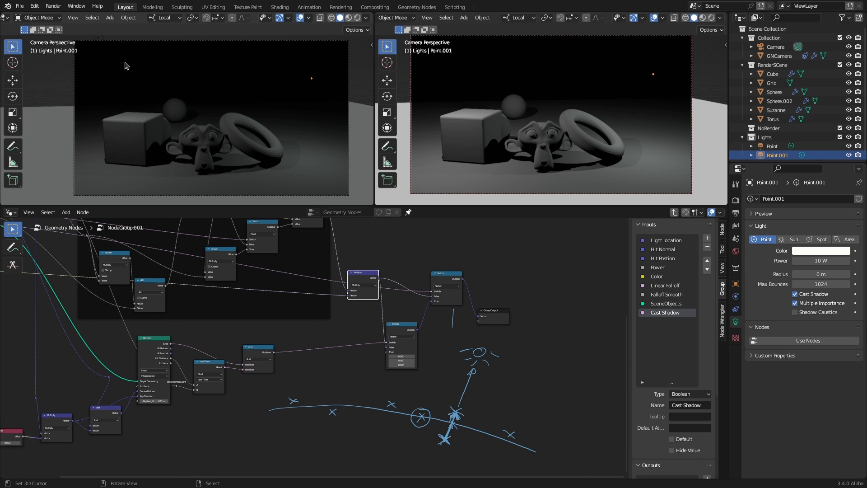
pyautogui.click(309, 18)
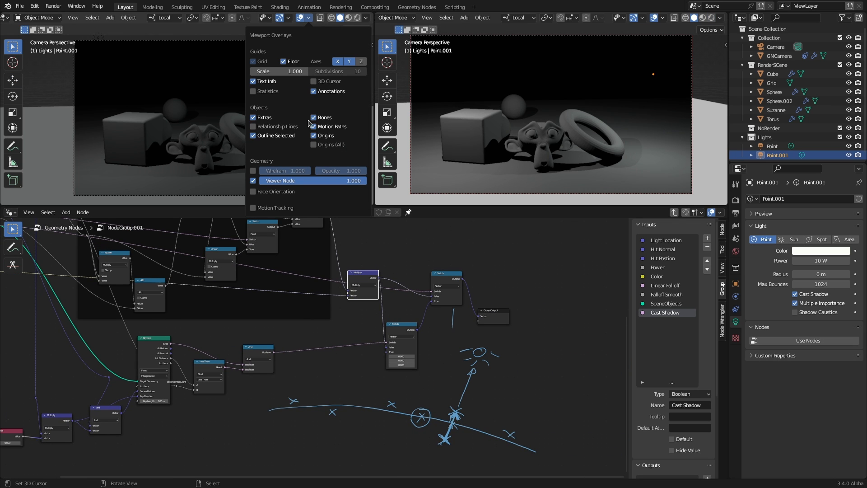
pyautogui.click(255, 83)
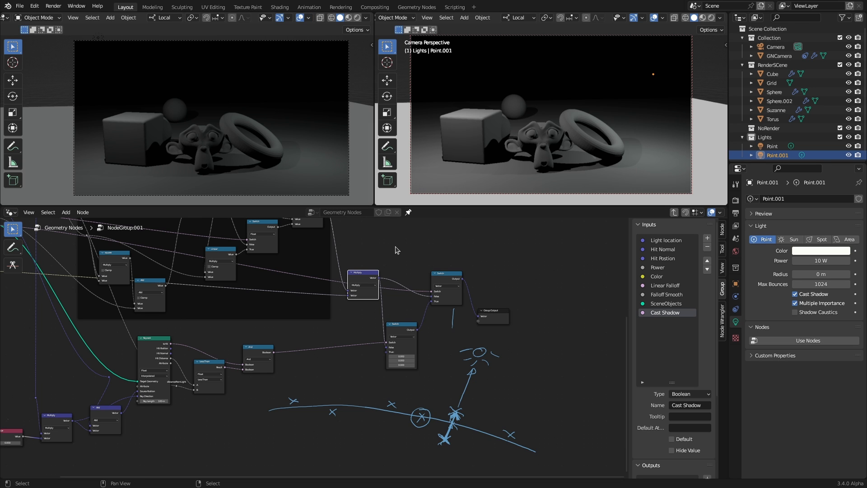
pyautogui.click(366, 17)
pyautogui.click(389, 62)
pyautogui.click(456, 243)
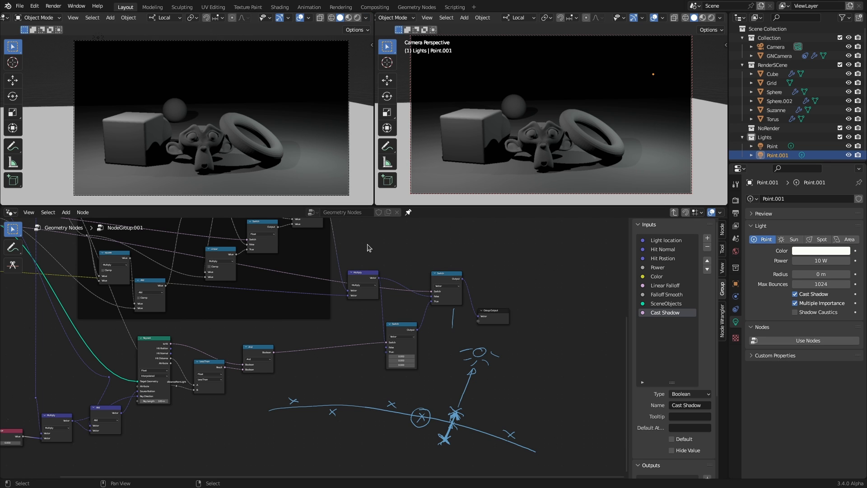
# Turn off the Extras, Origins and Text Info overlays in the comparison viewport
pyautogui.click(663, 18)
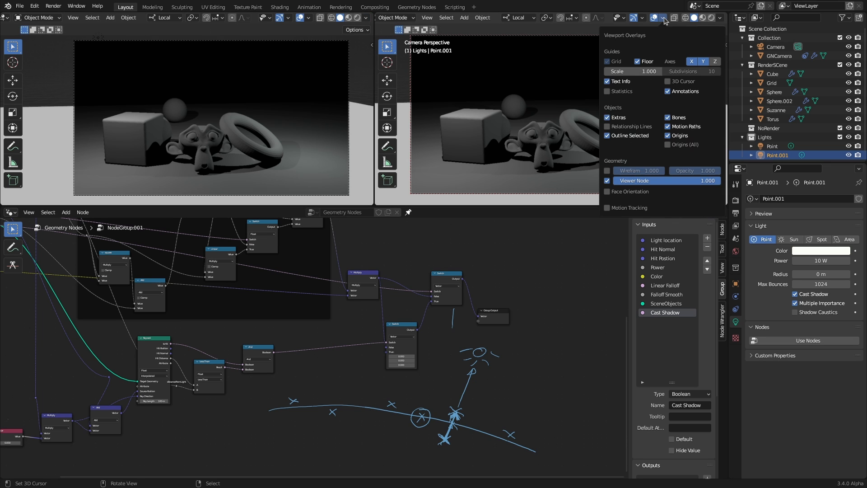
pyautogui.click(607, 118)
pyautogui.click(668, 136)
pyautogui.click(607, 81)
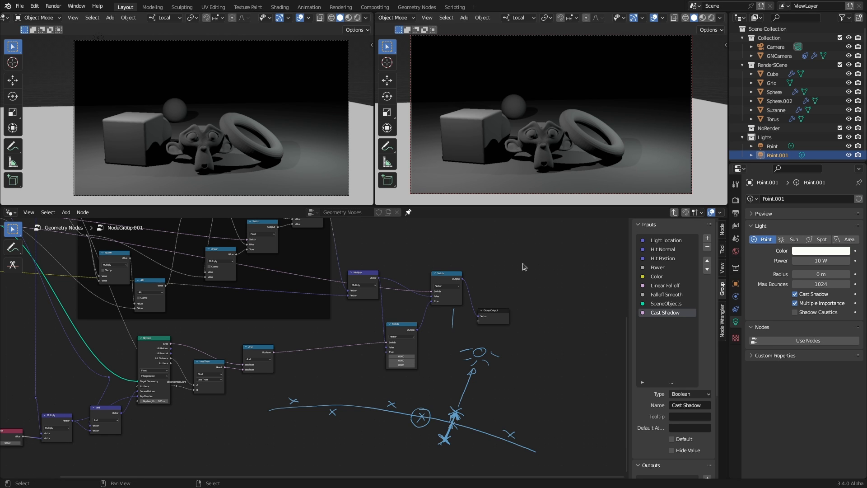
# Return to the parent node tree and space the two NodeGroup.001 nodes apart vertically
pyautogui.moveTo(509, 264); pyautogui.dragTo(551, 261, button='middle')
pyautogui.click(675, 214)
pyautogui.scroll(5, 303, 372)
pyautogui.moveTo(261, 258); pyautogui.dragTo(269, 228)
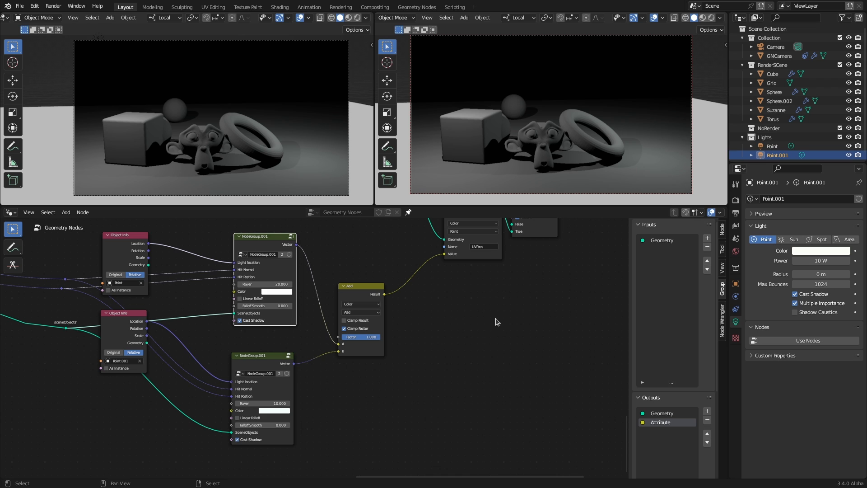
pyautogui.moveTo(259, 240); pyautogui.dragTo(256, 246)
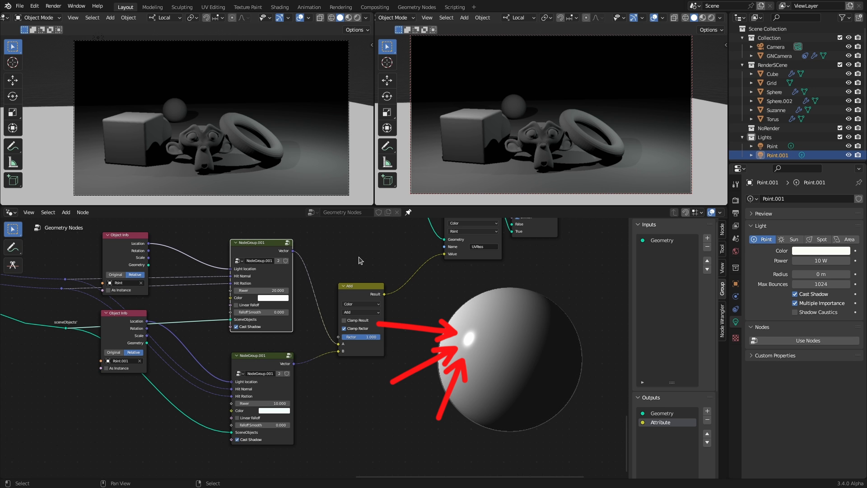
# Colour the Point light red and Point.001 blue at 30 W, and match their NodeGroup.001 nodes with red at 50 and blue at 30
pyautogui.click(772, 146)
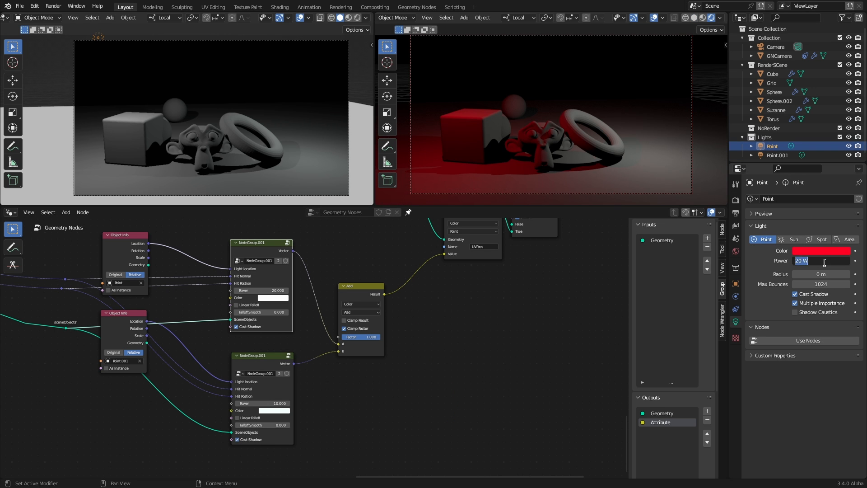
pyautogui.click(775, 156)
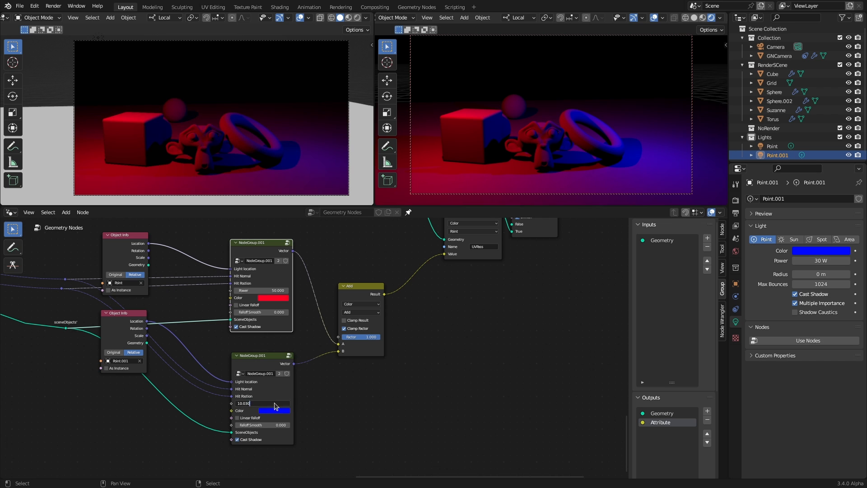
pyautogui.click(549, 142)
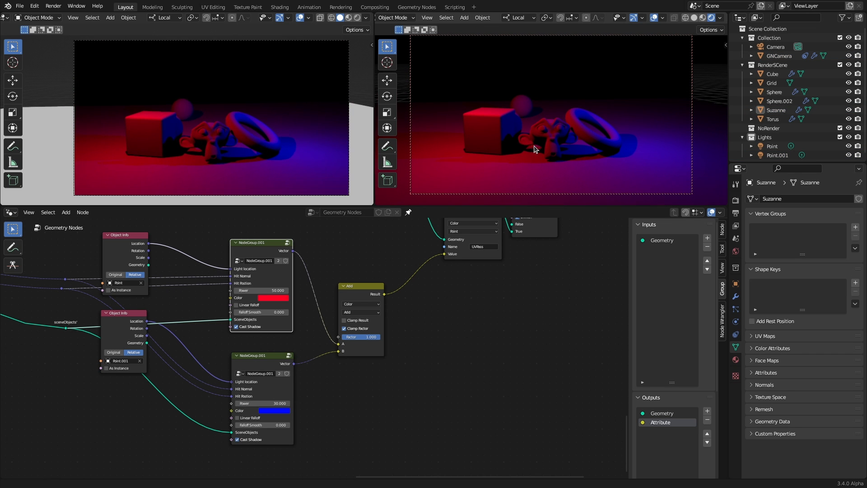
# Examine the red and blue lighting and shadows from several camera angles in both viewports, and overview the whole node tree
pyautogui.moveTo(541, 131); pyautogui.dragTo(581, 142, button='middle')
pyautogui.moveTo(528, 155); pyautogui.dragTo(577, 126, button='middle')
pyautogui.scroll(5, 596, 107)
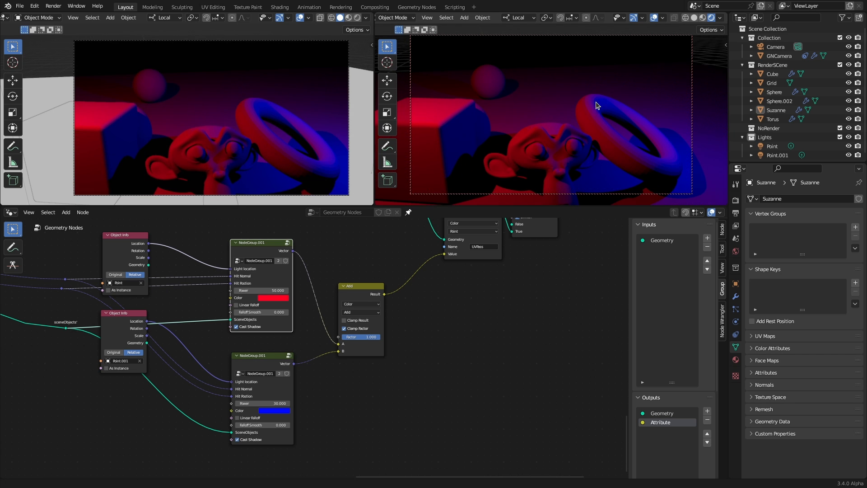
pyautogui.scroll(-5, 596, 106)
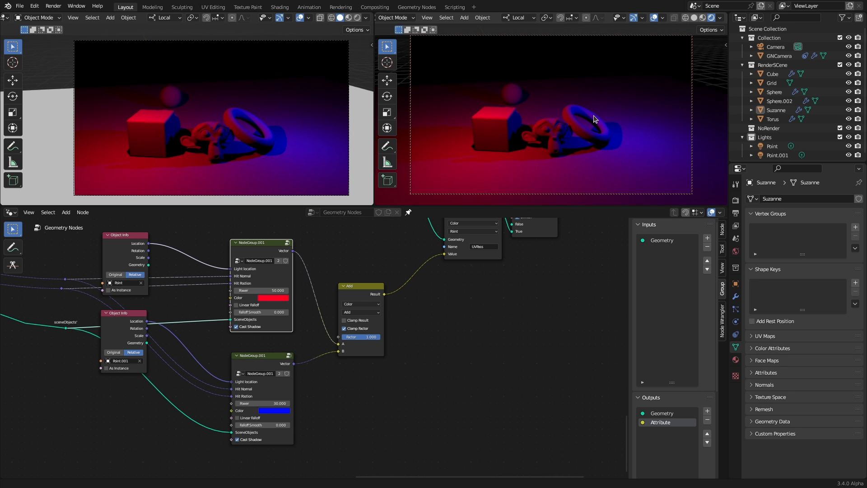
pyautogui.scroll(4, 595, 118)
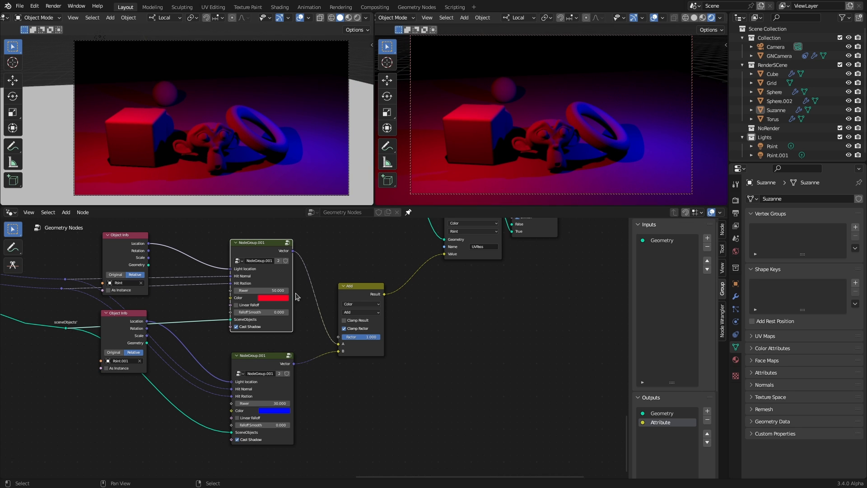
pyautogui.scroll(-4, 348, 267)
pyautogui.scroll(-5, 317, 285)
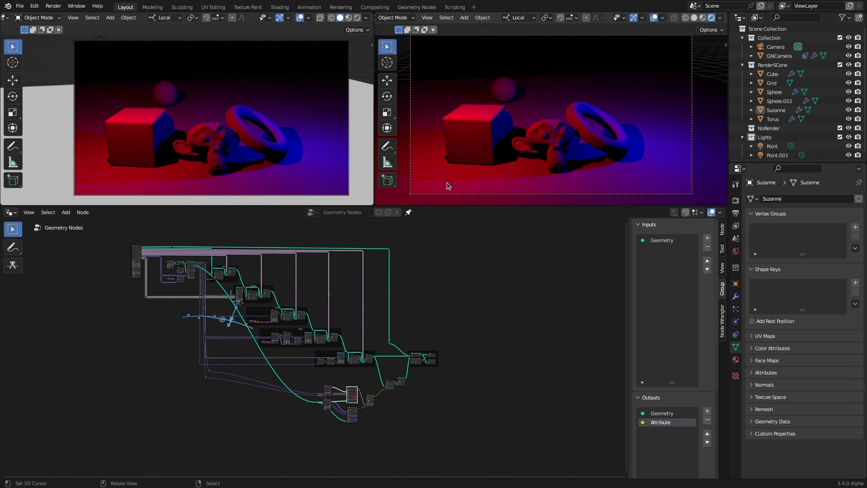
pyautogui.keyDown('ctrl'); pyautogui.moveTo(534, 136); pyautogui.dragTo(563, 135, button='middle'); pyautogui.keyUp('ctrl')
pyautogui.keyDown('shift'); pyautogui.moveTo(487, 147); pyautogui.dragTo(545, 128, button='middle'); pyautogui.keyUp('shift')
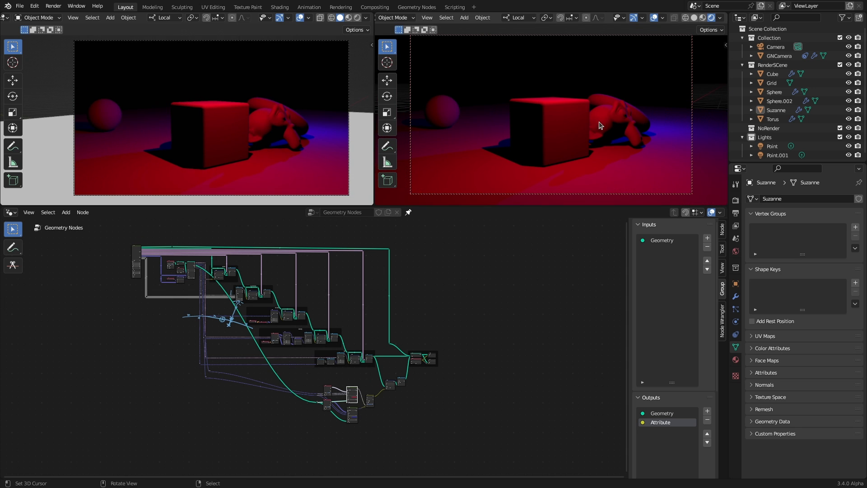
pyautogui.moveTo(600, 125); pyautogui.dragTo(482, 140, button='middle')
pyautogui.moveTo(548, 139); pyautogui.dragTo(536, 117, button='middle')
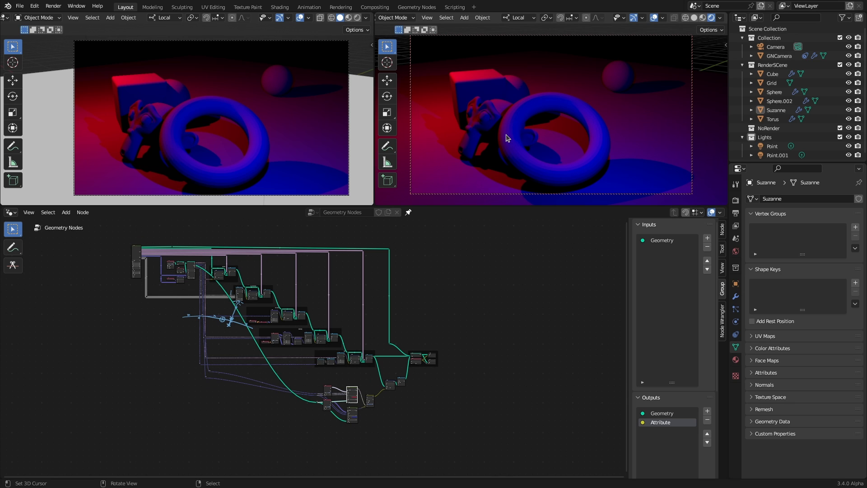
pyautogui.moveTo(507, 138); pyautogui.dragTo(615, 136, button='middle')
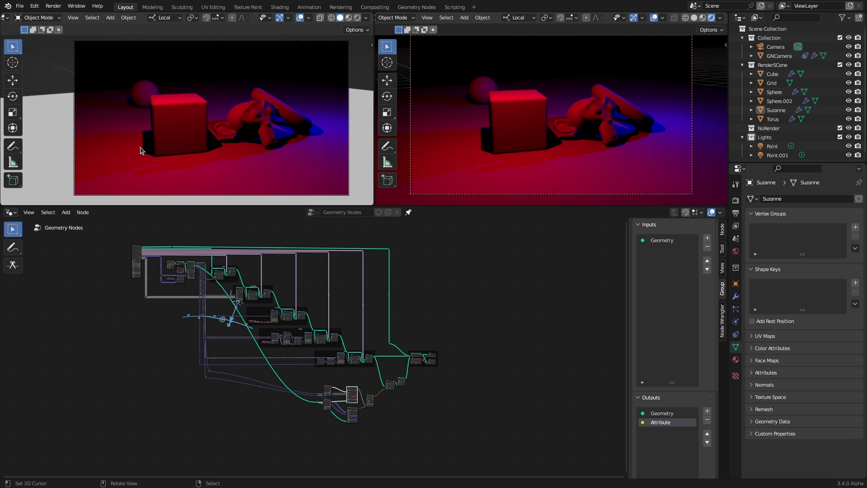
# Set the lighting of the solid-shaded scene viewport to Studio
pyautogui.moveTo(179, 135); pyautogui.dragTo(245, 139, button='middle')
pyautogui.scroll(-3, 239, 137)
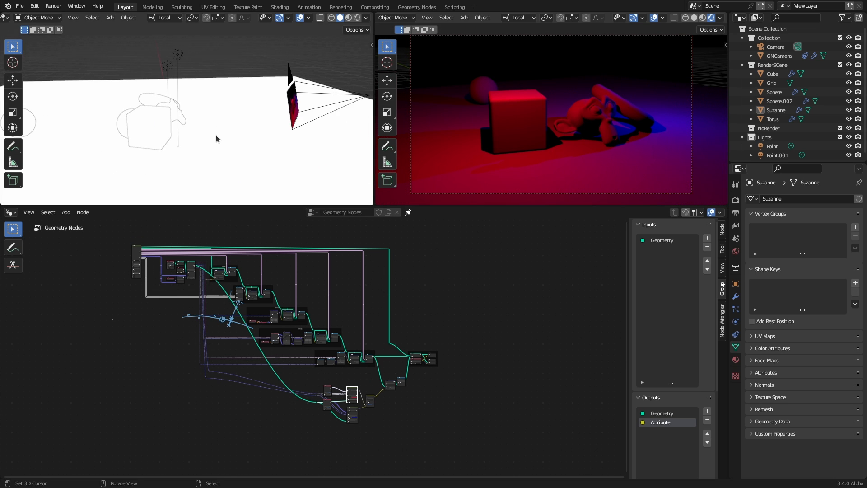
pyautogui.click(366, 19)
pyautogui.click(326, 61)
pyautogui.moveTo(224, 104); pyautogui.dragTo(215, 116, button='middle')
# Add an ico sphere to the scene and scale it up by about 3.24 so it encloses the objects and the camera
pyautogui.hotkey('shift', 'a')
pyautogui.moveTo(222, 105)
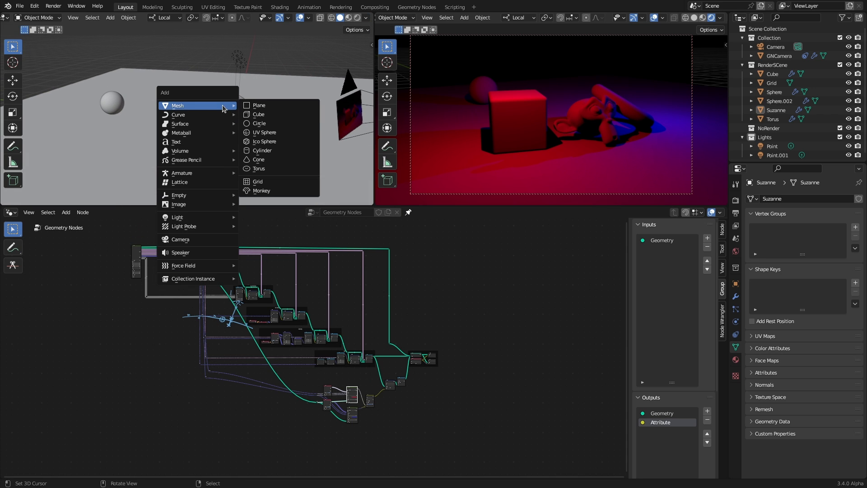
pyautogui.click(271, 143)
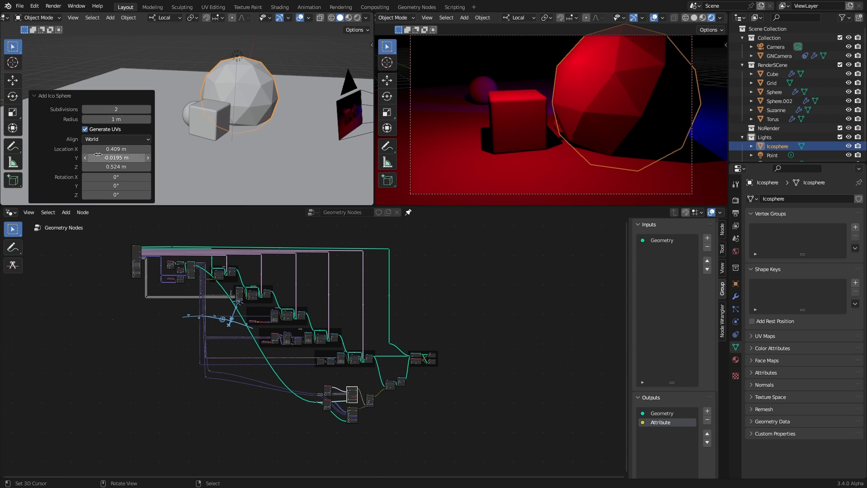
pyautogui.press('s')
pyautogui.click(300, 91)
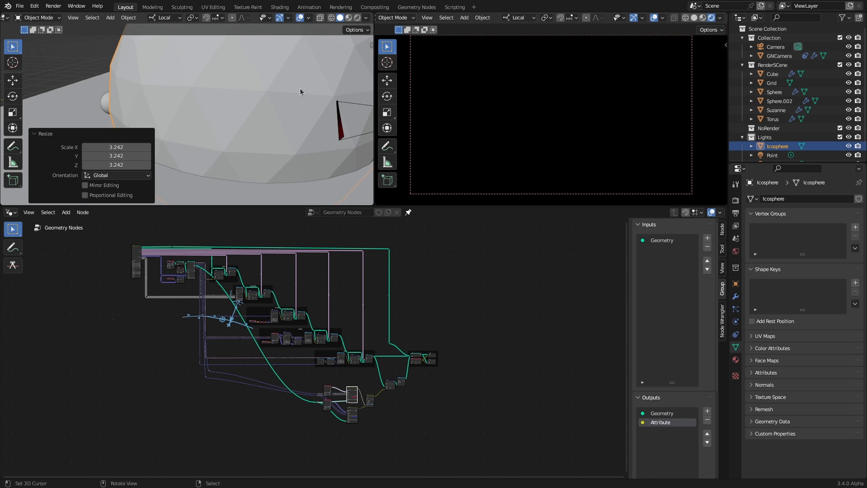
# Set the ico sphere's viewport display to Wire in its object properties
pyautogui.click(736, 283)
pyautogui.scroll(-15, 748, 406)
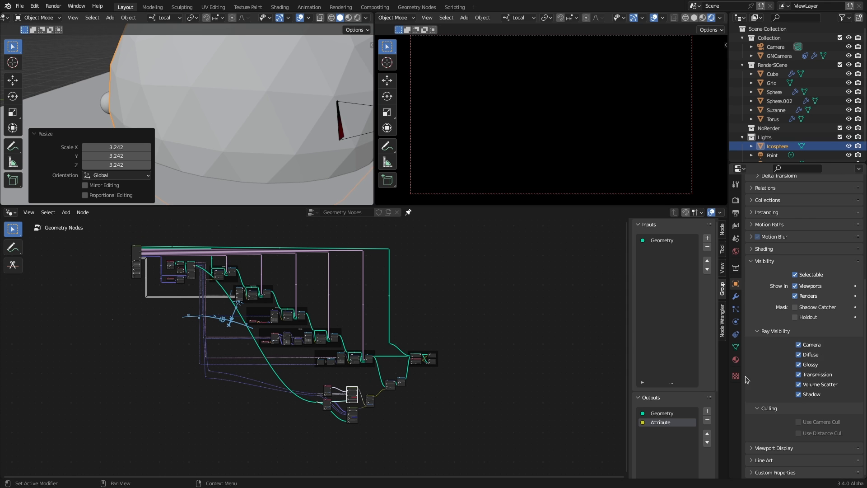
pyautogui.click(808, 434)
pyautogui.click(807, 403)
pyautogui.scroll(-2, 156, 177)
pyautogui.click(36, 134)
# Examine how the wireframe ico sphere surrounds the GNCamera, the lights and the scene objects from several angles and distances
pyautogui.moveTo(234, 102); pyautogui.dragTo(225, 78, button='middle')
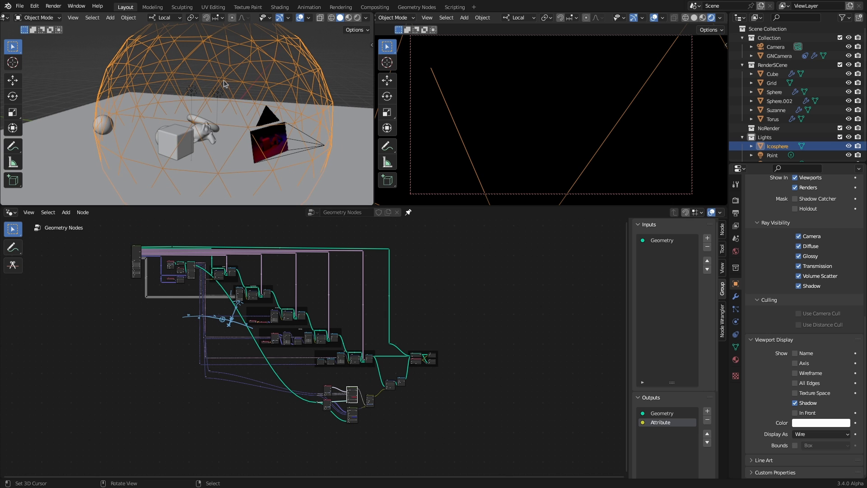
pyautogui.click(313, 145)
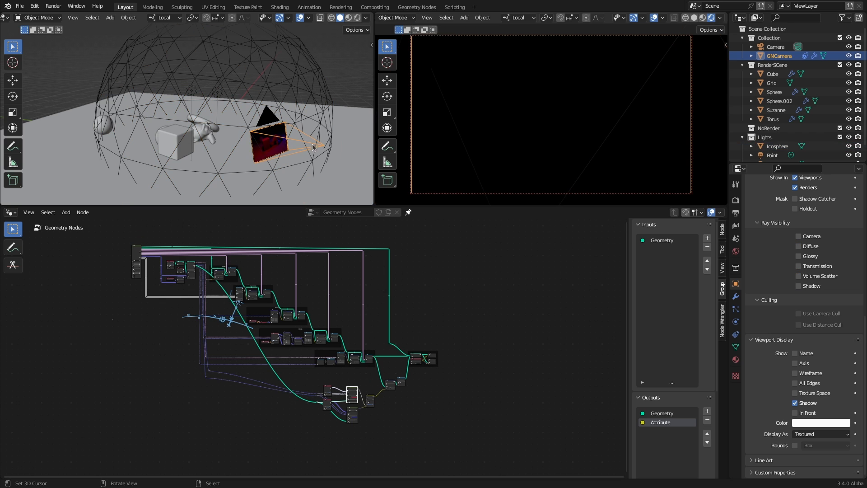
pyautogui.click(269, 93)
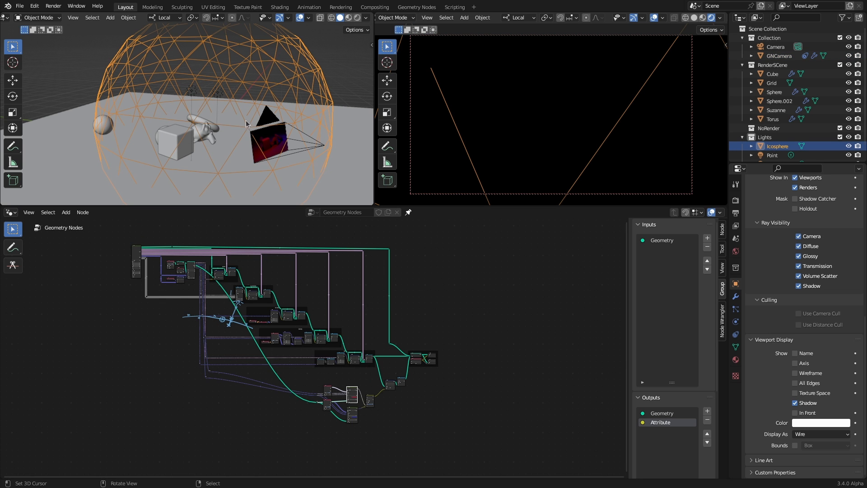
pyautogui.moveTo(264, 80); pyautogui.dragTo(281, 77, button='middle')
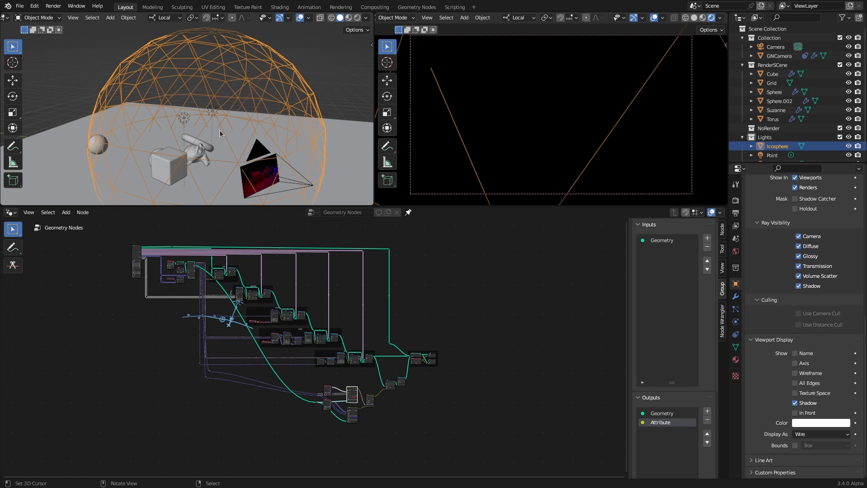
pyautogui.scroll(-2, 239, 97)
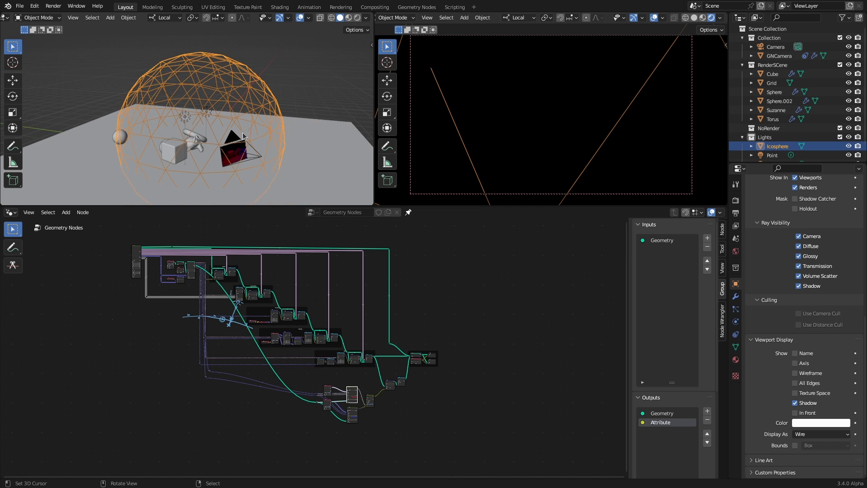
pyautogui.scroll(5, 247, 137)
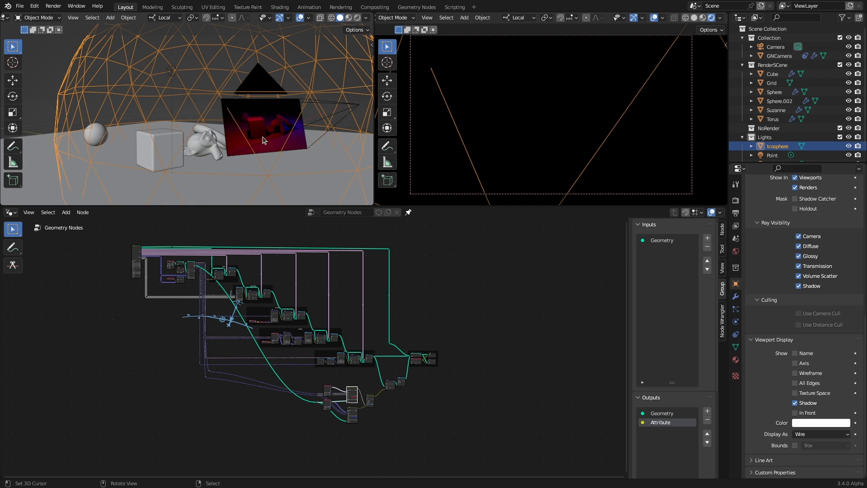
pyautogui.scroll(-3, 230, 115)
pyautogui.moveTo(225, 106); pyautogui.dragTo(270, 89, button='middle')
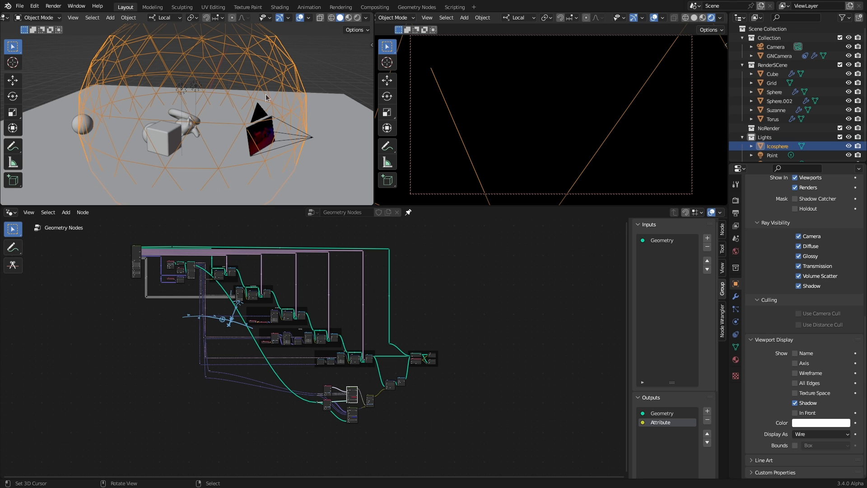
pyautogui.scroll(-3, 244, 107)
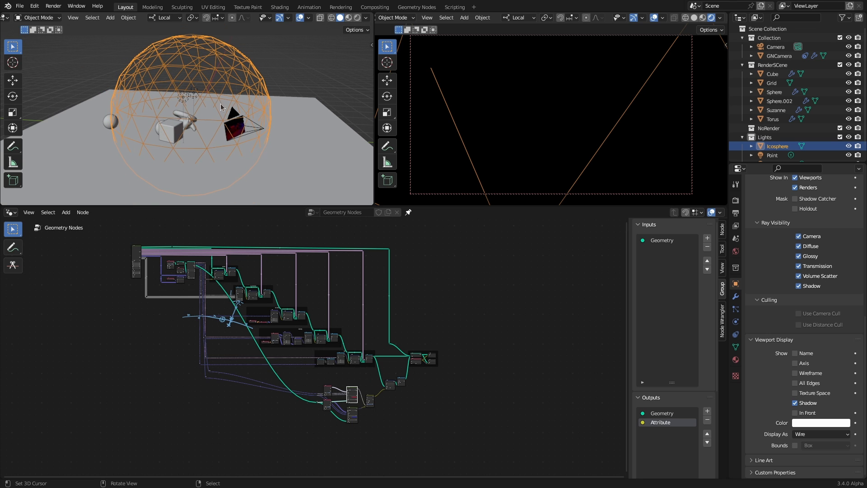
pyautogui.moveTo(248, 114); pyautogui.dragTo(222, 138, button='middle')
pyautogui.scroll(3, 203, 118)
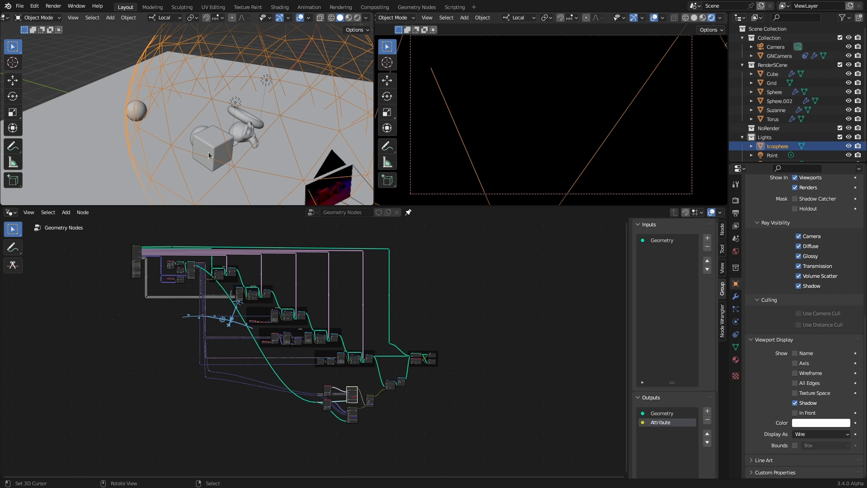